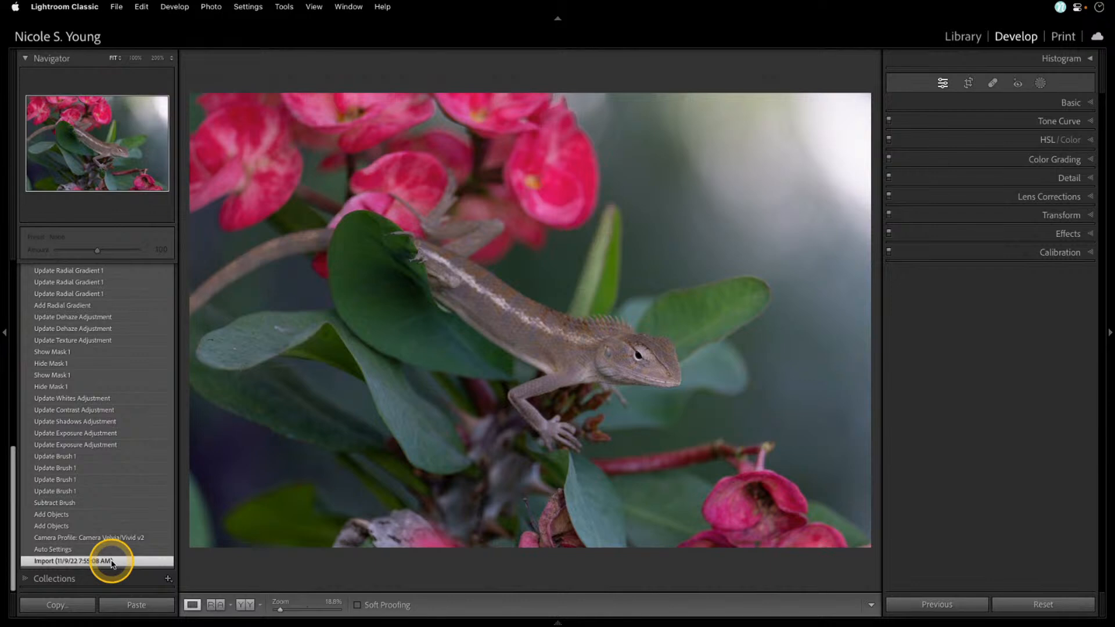
- Return the photo to the Delete All Masks history state and hide the panel group that holds the history
scroll(128, 476, "up", 10)
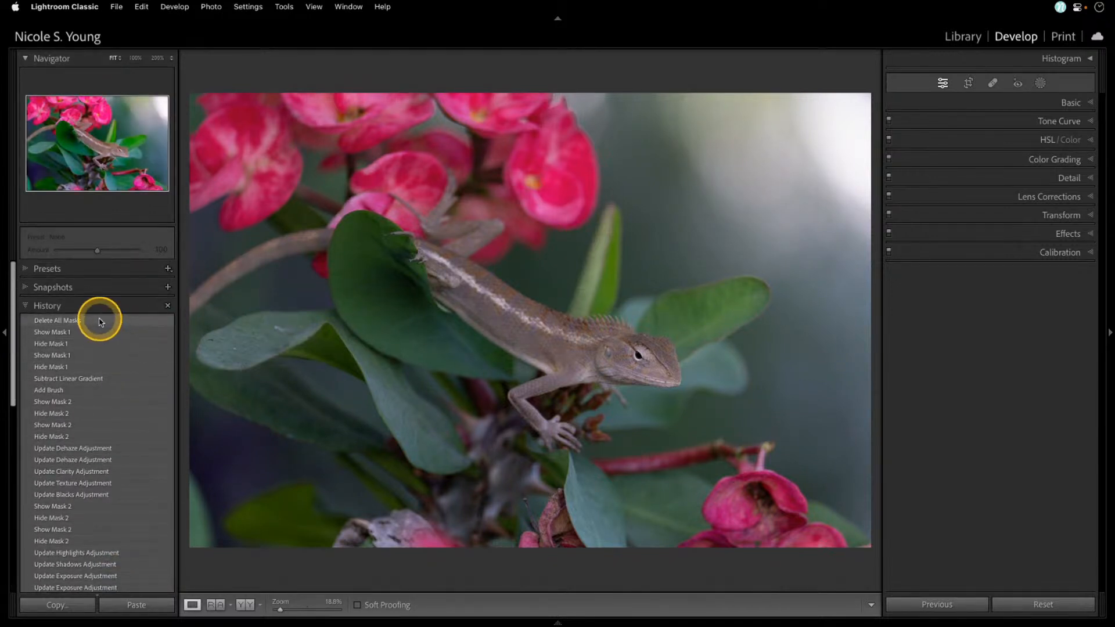
left_click(100, 322)
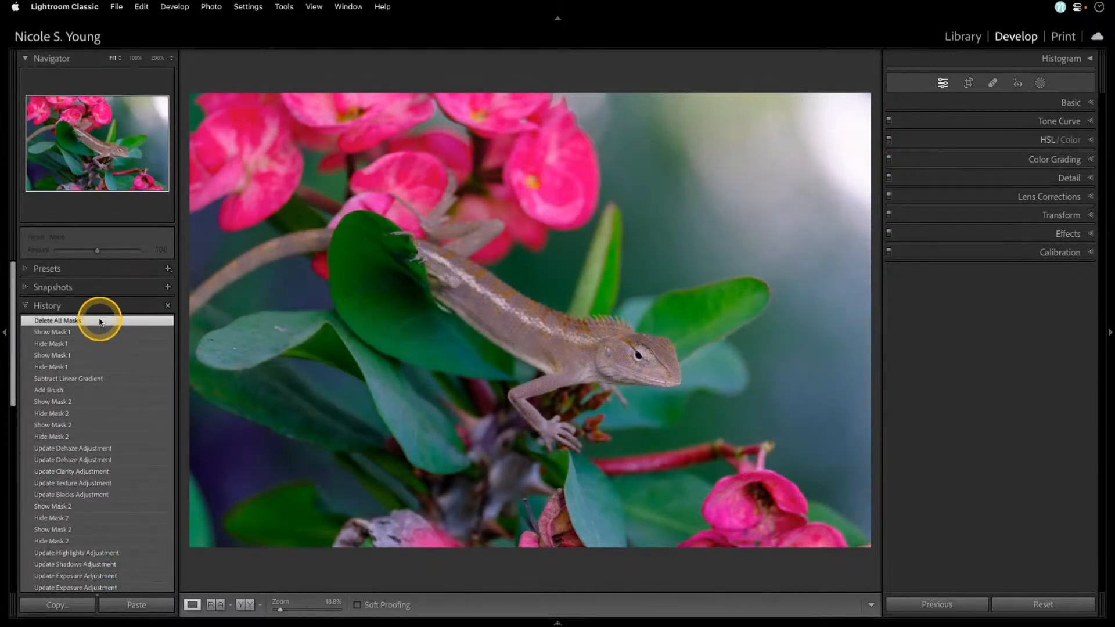
left_click(8, 334)
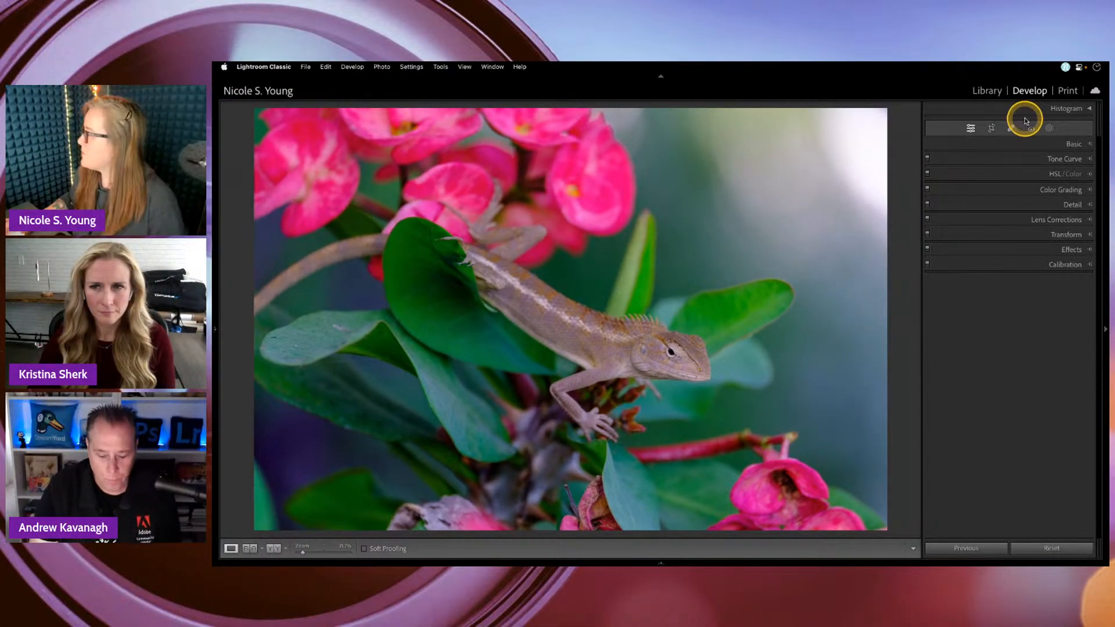
- Expand the histogram and collapse it again
key("ctrl")
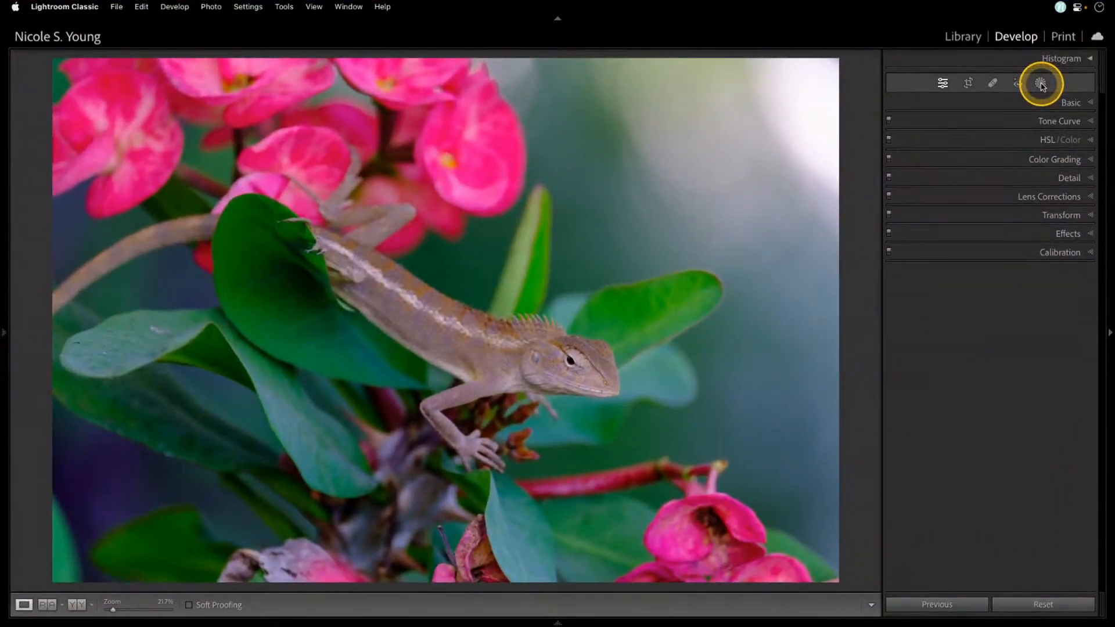
left_click(1090, 58)
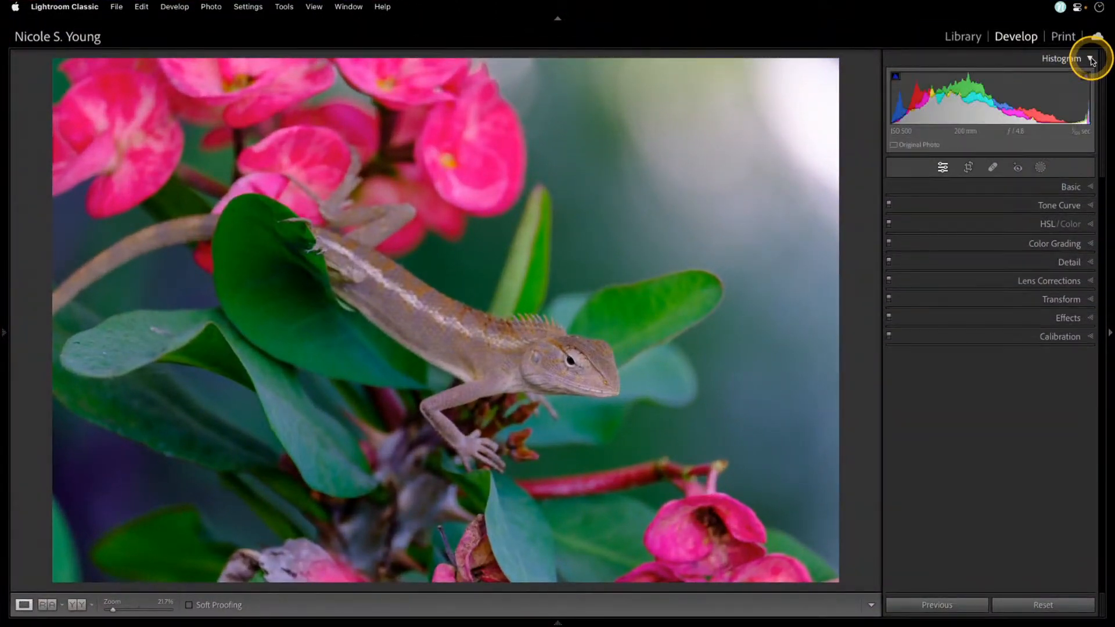
left_click(1091, 58)
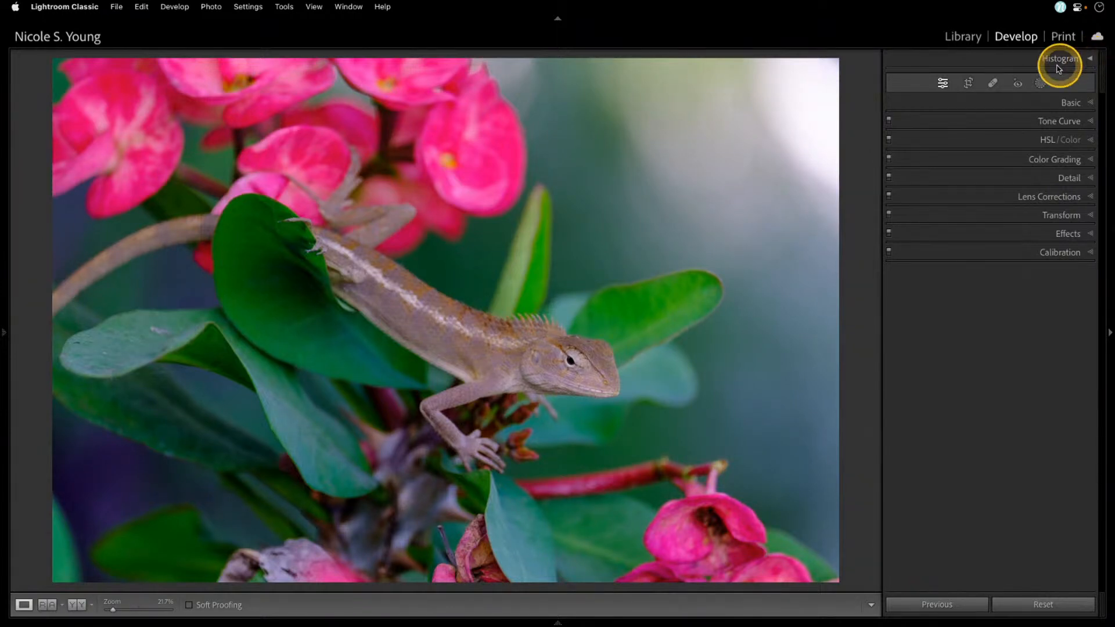
key("ctrl")
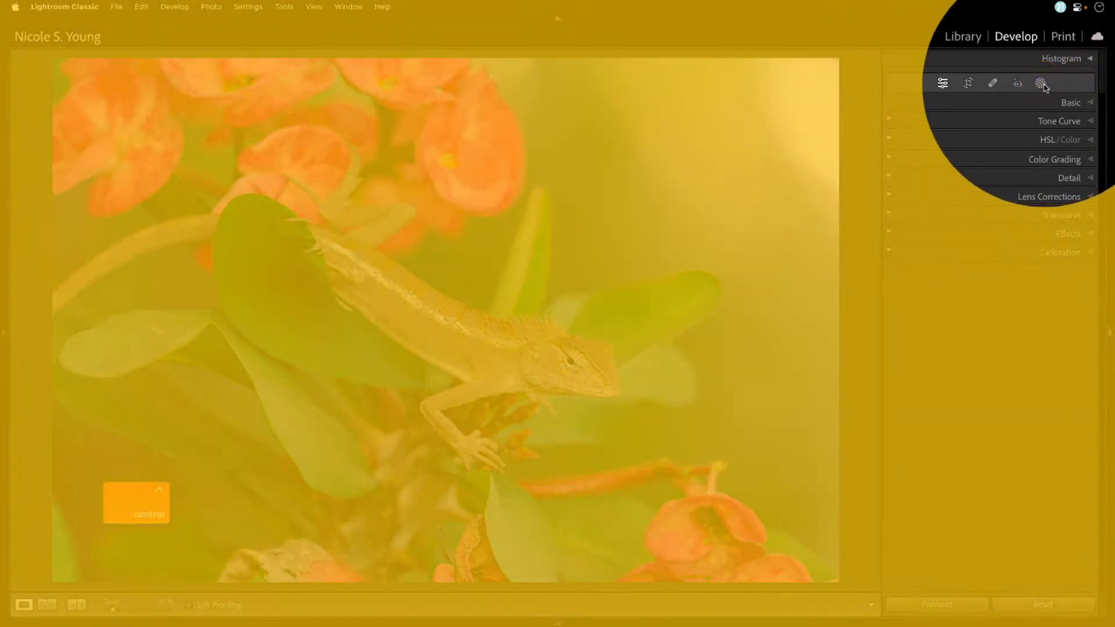
- Create a new mask that automatically selects the photo's subject
left_click(1040, 83)
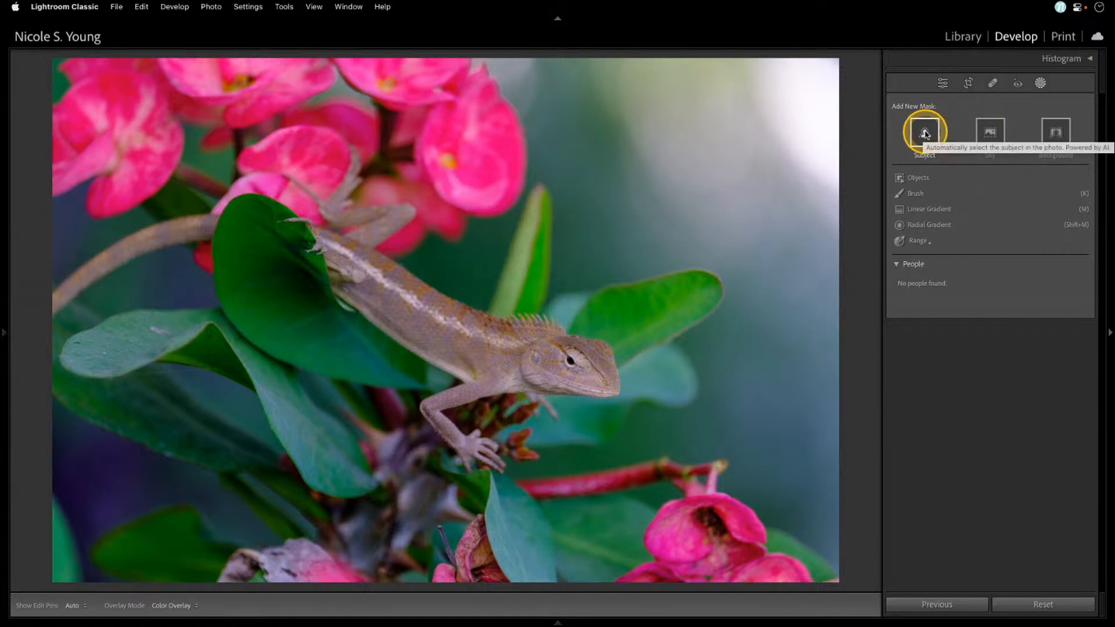
key("ctrl")
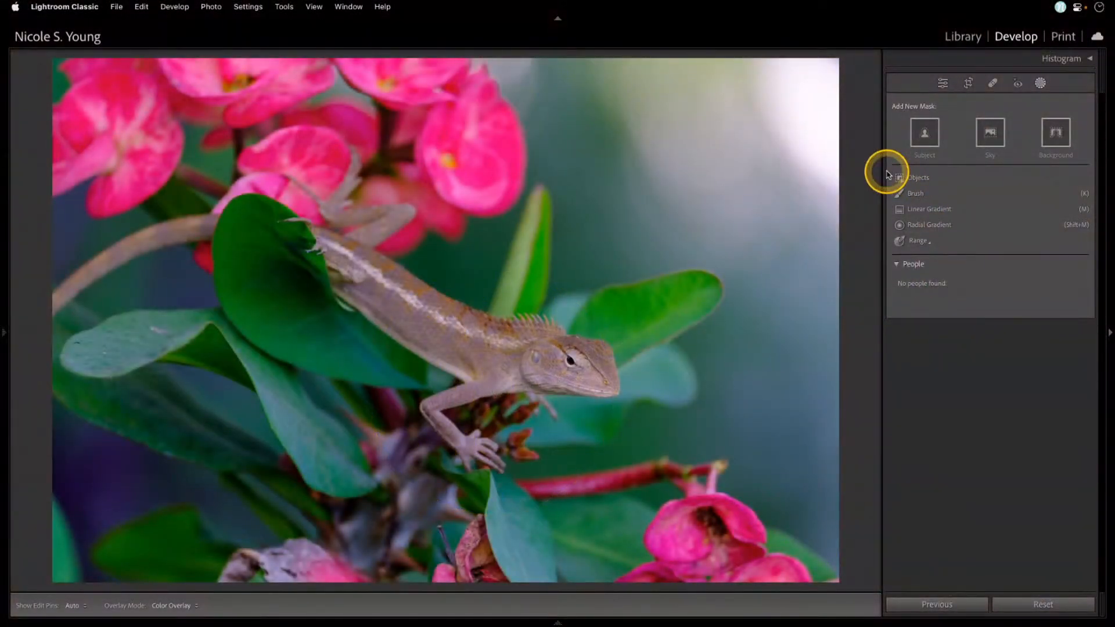
left_click(924, 134)
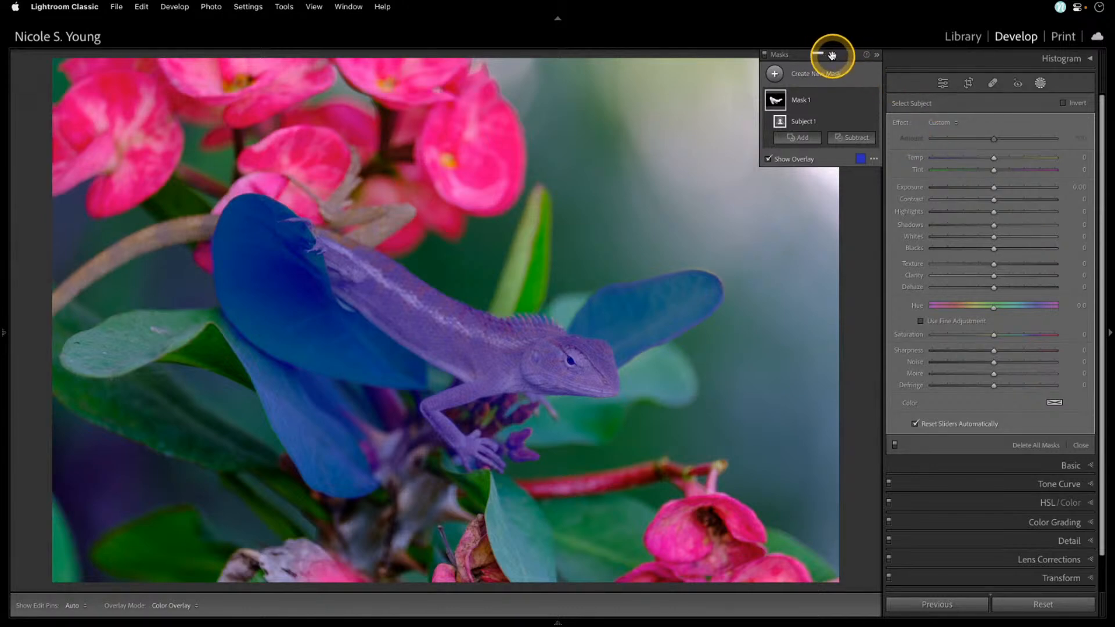
key("ctrl")
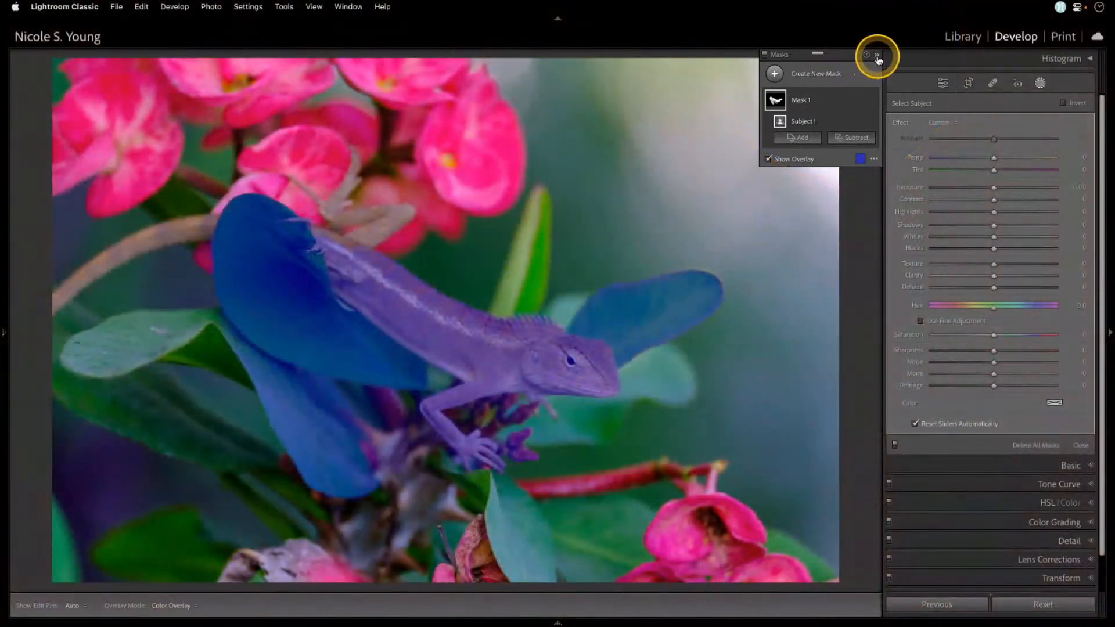
- Collapse and re-expand the floating Masks panel, and dock it above the mask adjustments before floating it over the photo again
left_click(877, 56)
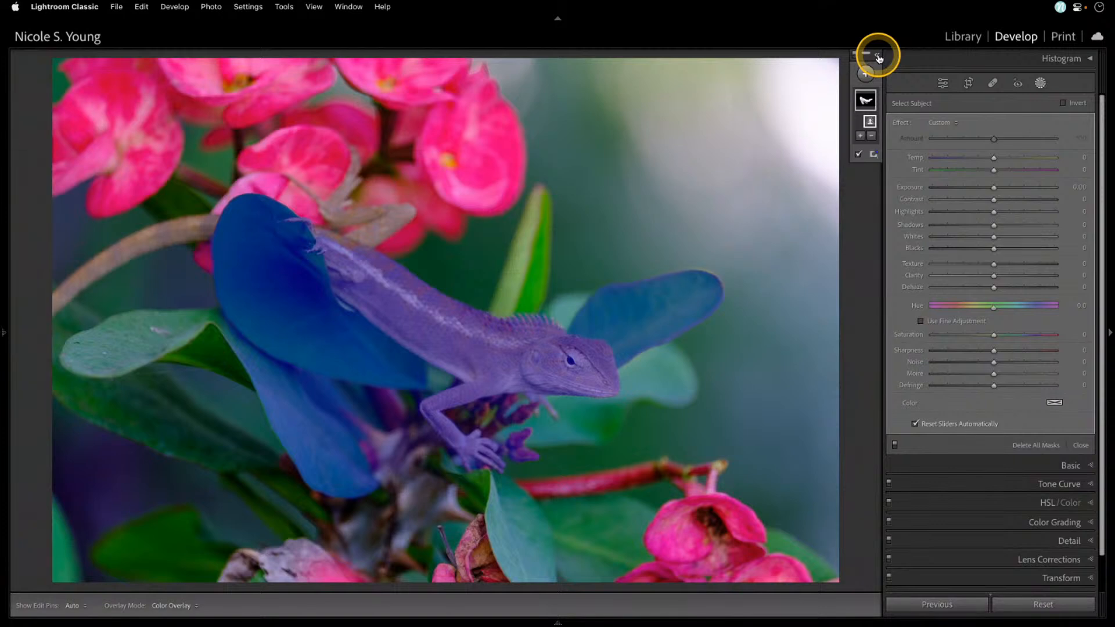
left_click(878, 57)
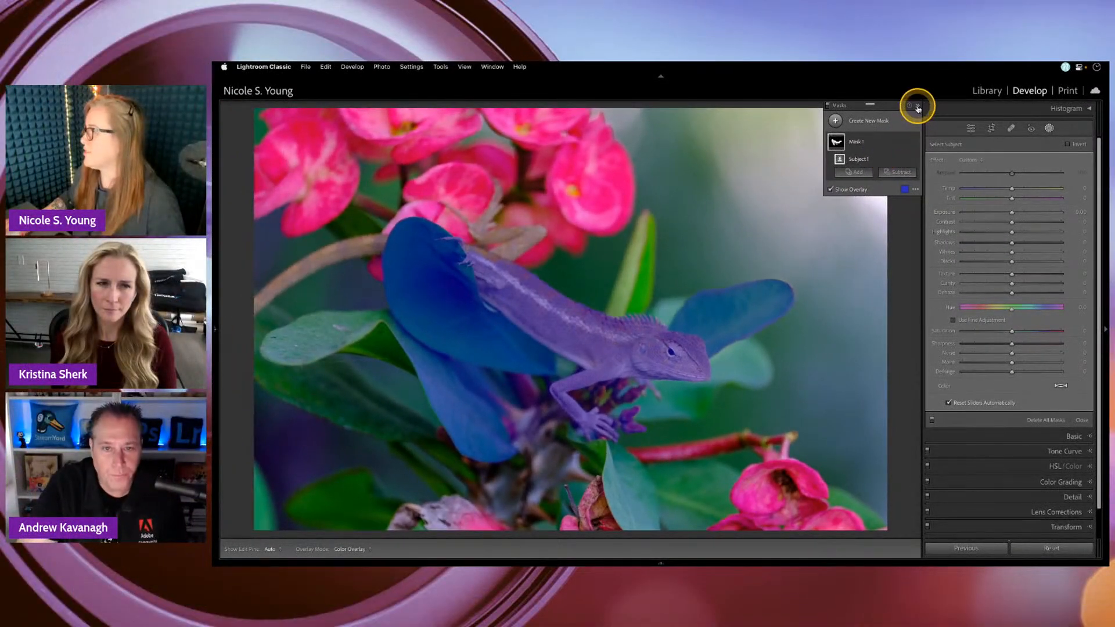
left_click(876, 55)
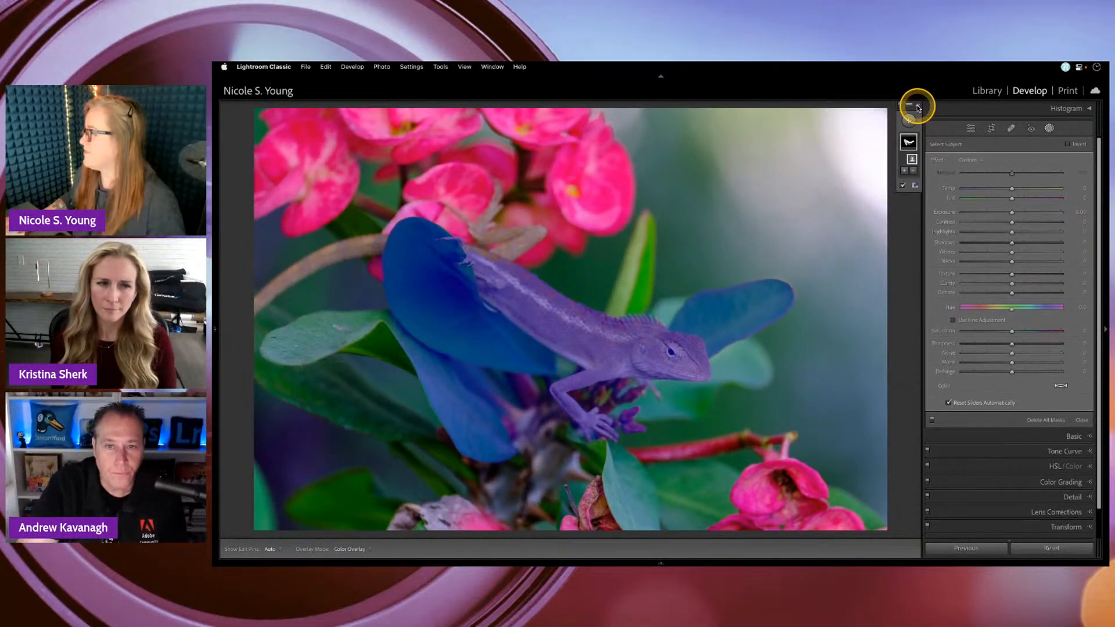
left_click(919, 107)
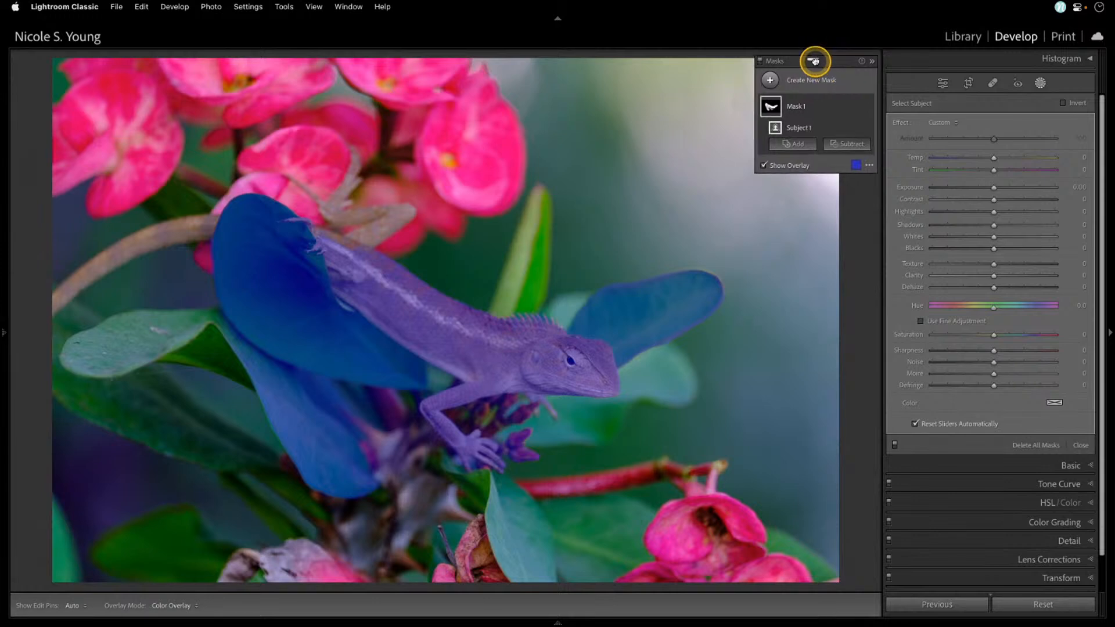
left_click_drag(815, 53, 995, 97)
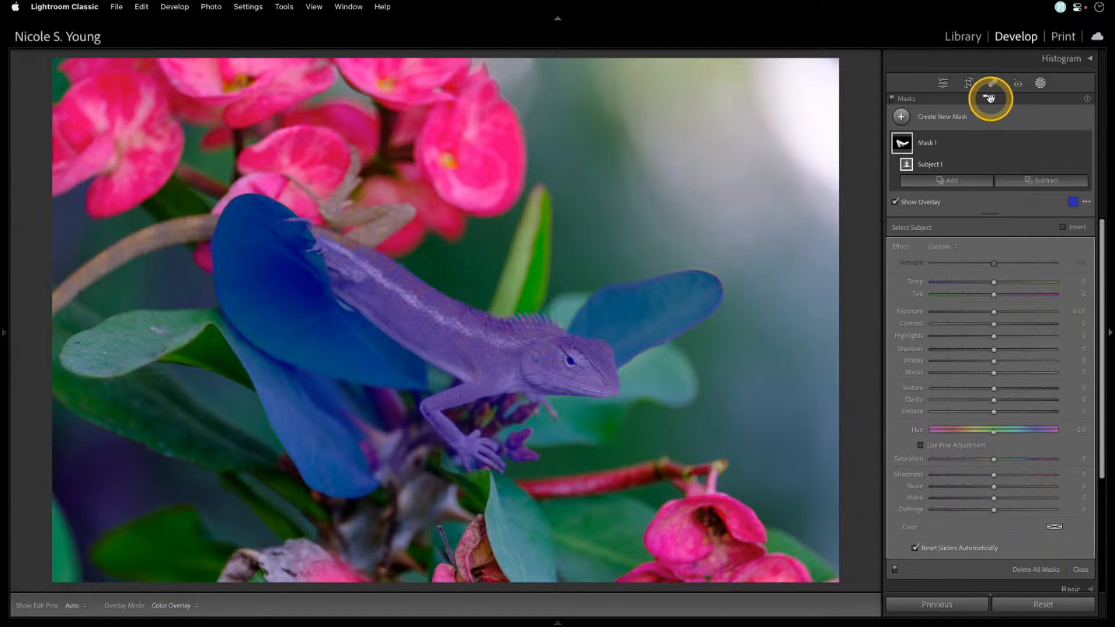
left_click_drag(989, 97, 869, 85)
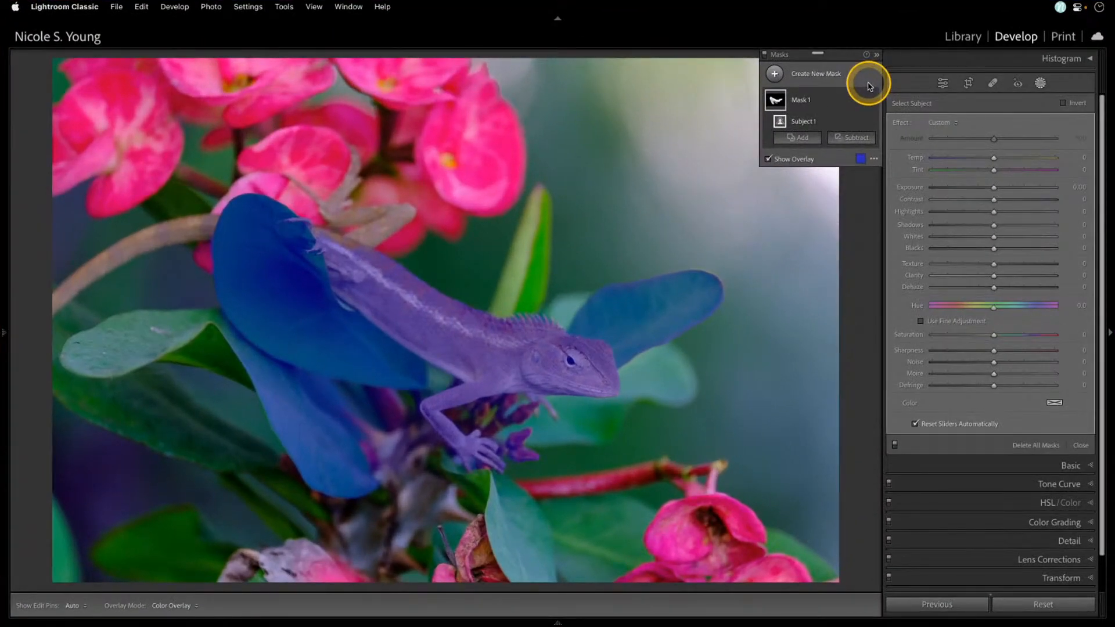
- Set the mask overlay color to the red custom swatch
left_click(861, 159)
left_click(510, 299)
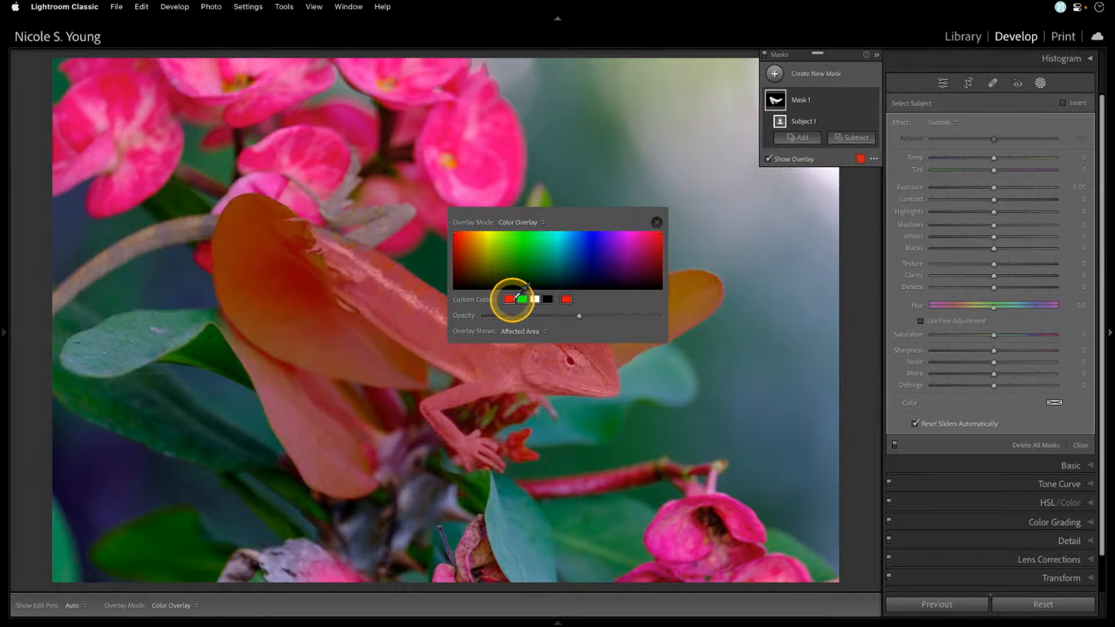
left_click(668, 218)
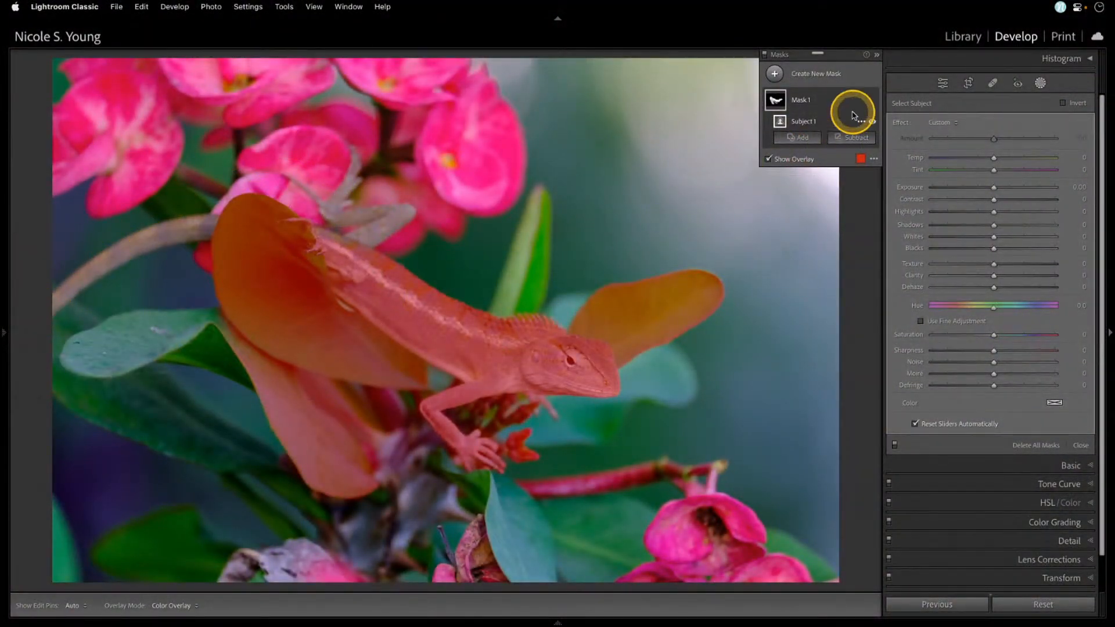
- Delete the subject mask, Mask 1
mouse_move(863, 102)
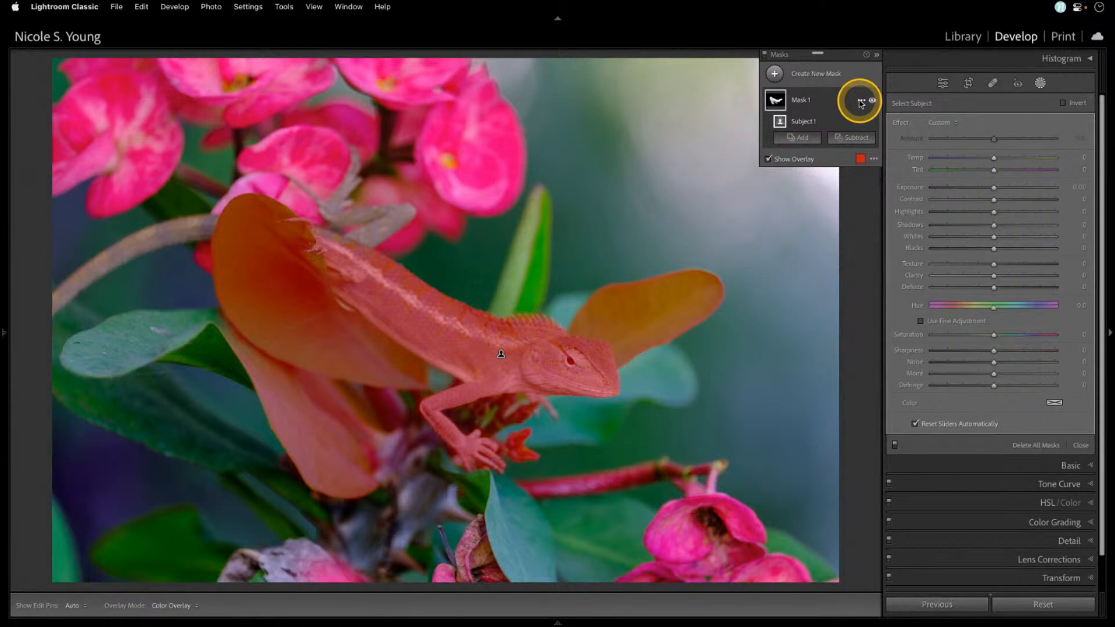
left_click(861, 102)
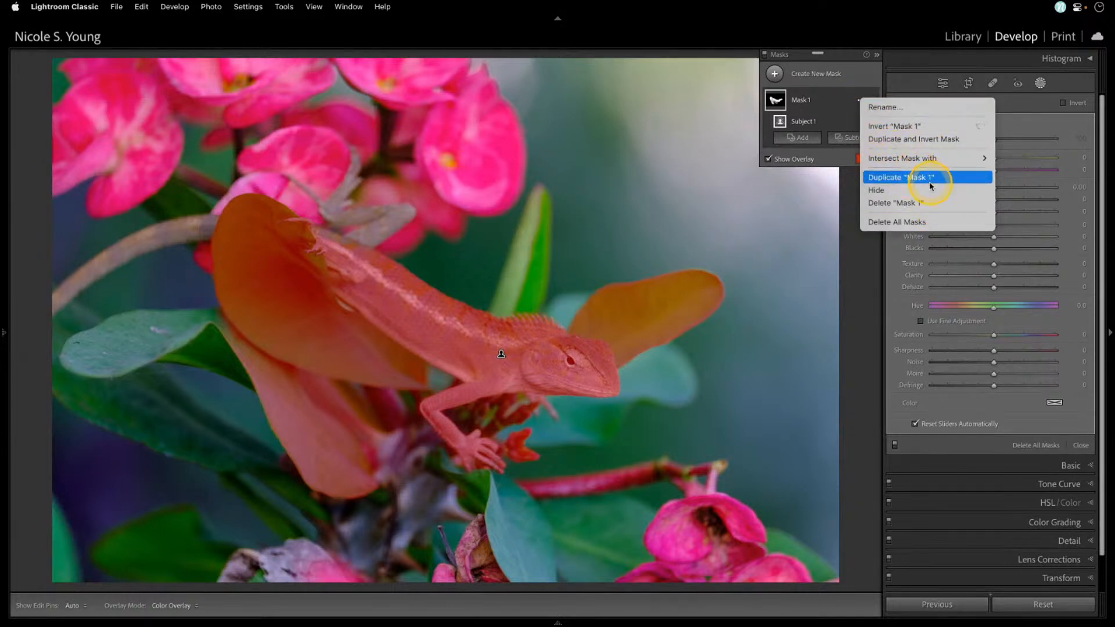
left_click(945, 203)
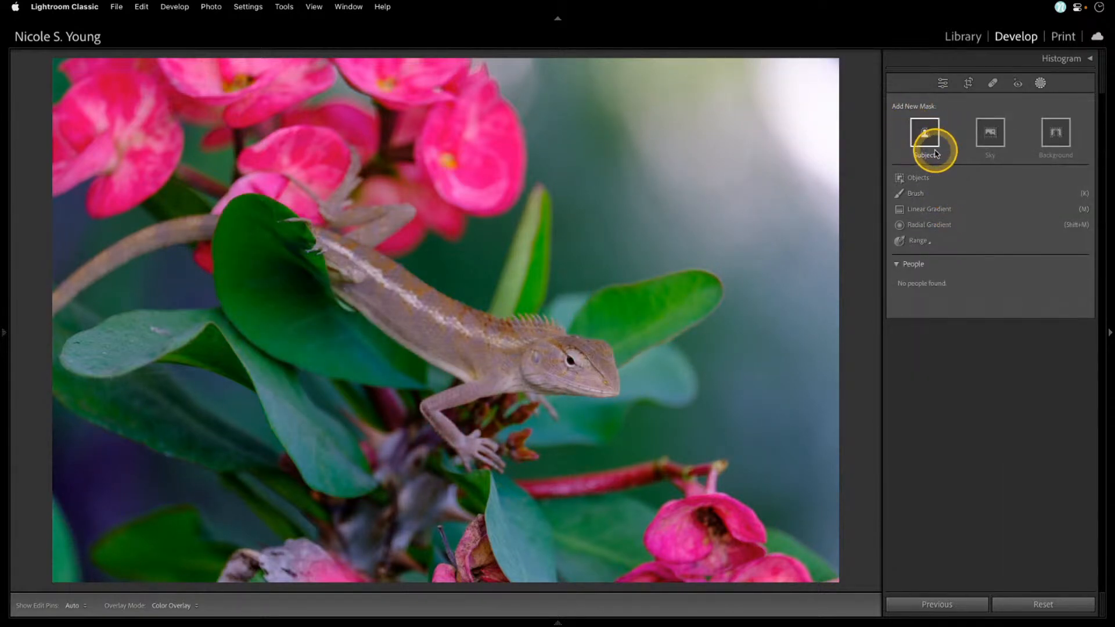
- Create an Objects mask by brushing over the lizard's head and body with the brush selection mode at size 27
left_click(916, 180)
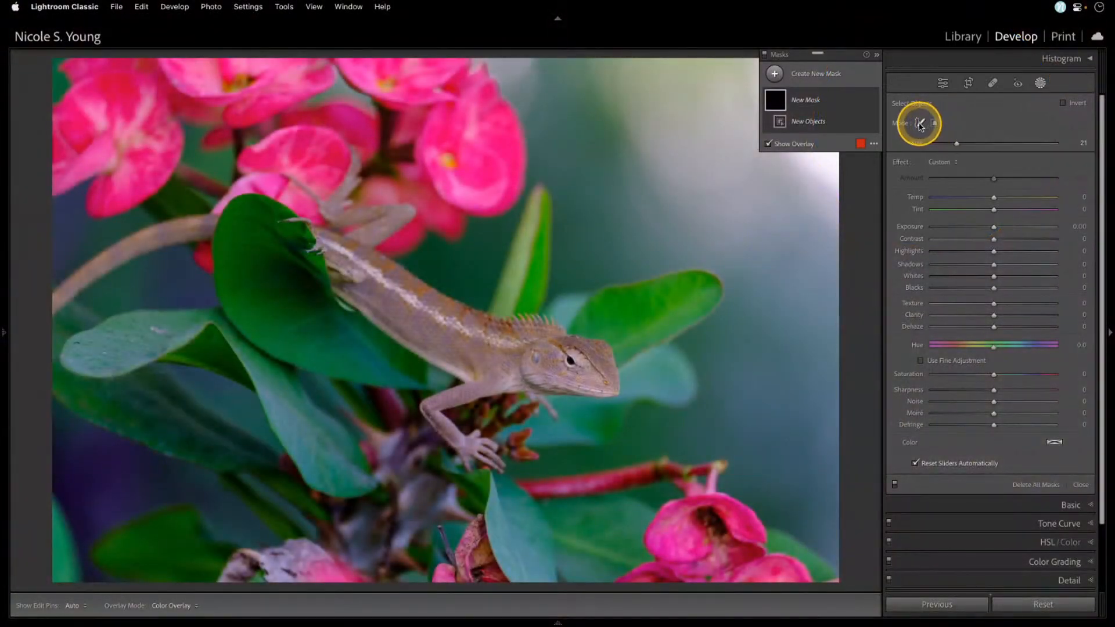
left_click(919, 124)
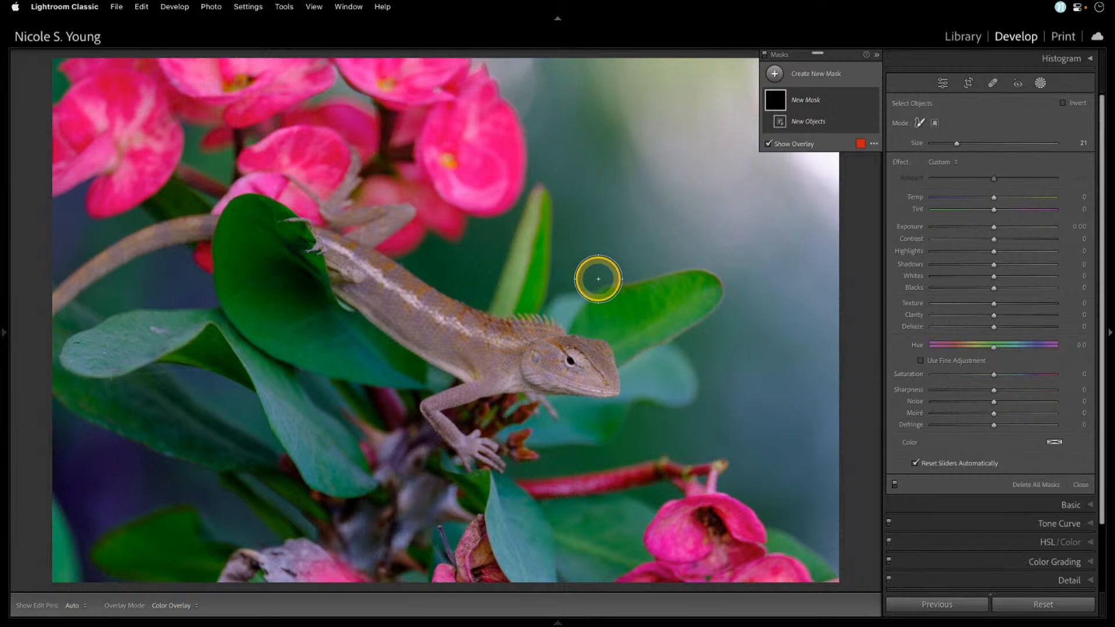
scroll(529, 330, "up", 2)
key("bracketright")
key("bracketright")
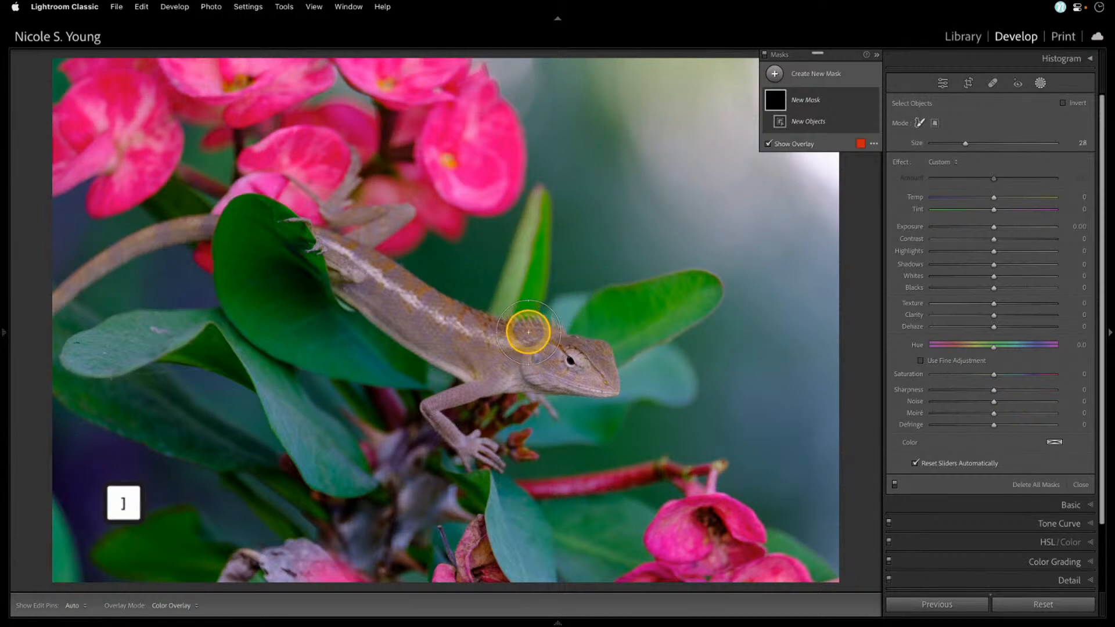
key("bracketleft")
key("bracketleft")
key("bracketleft")
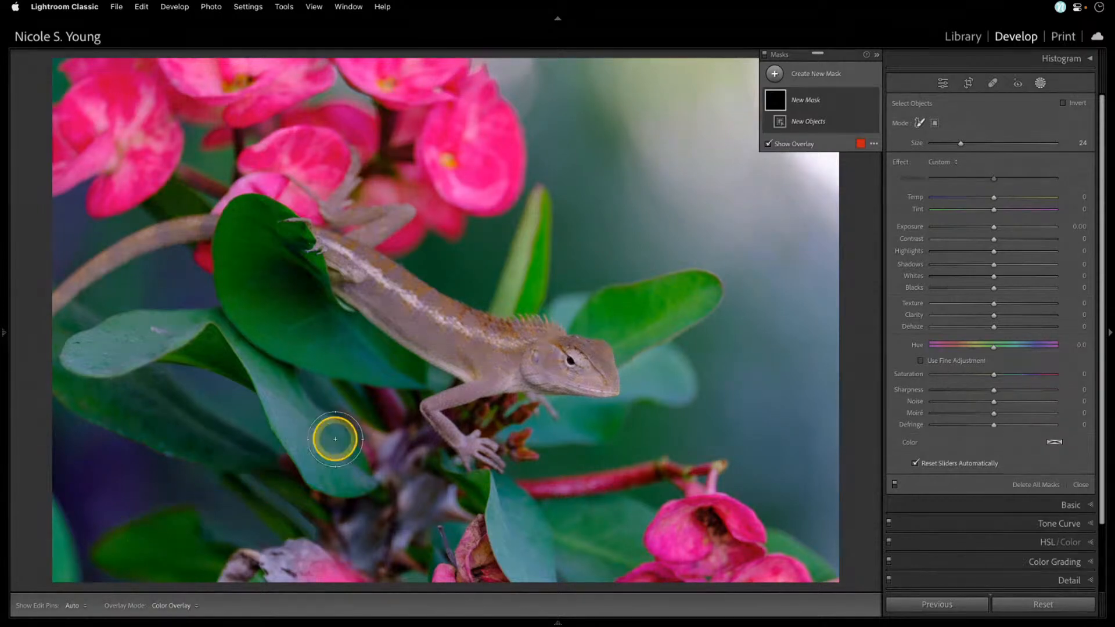
key("bracketright")
key("bracketright")
key("bracketright")
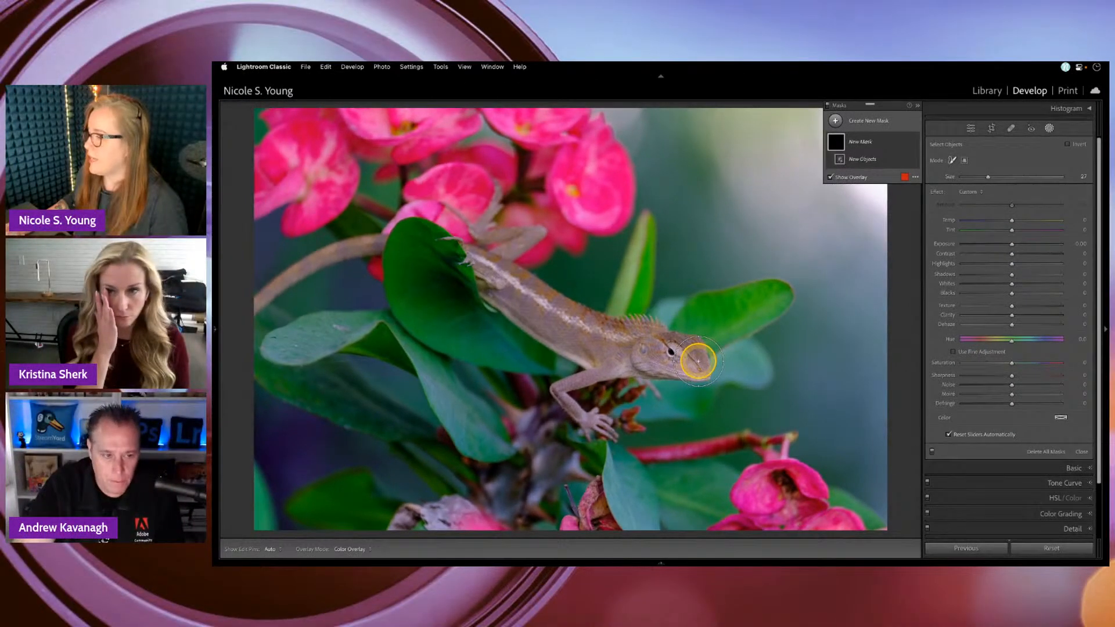
left_click_drag(698, 361, 636, 353)
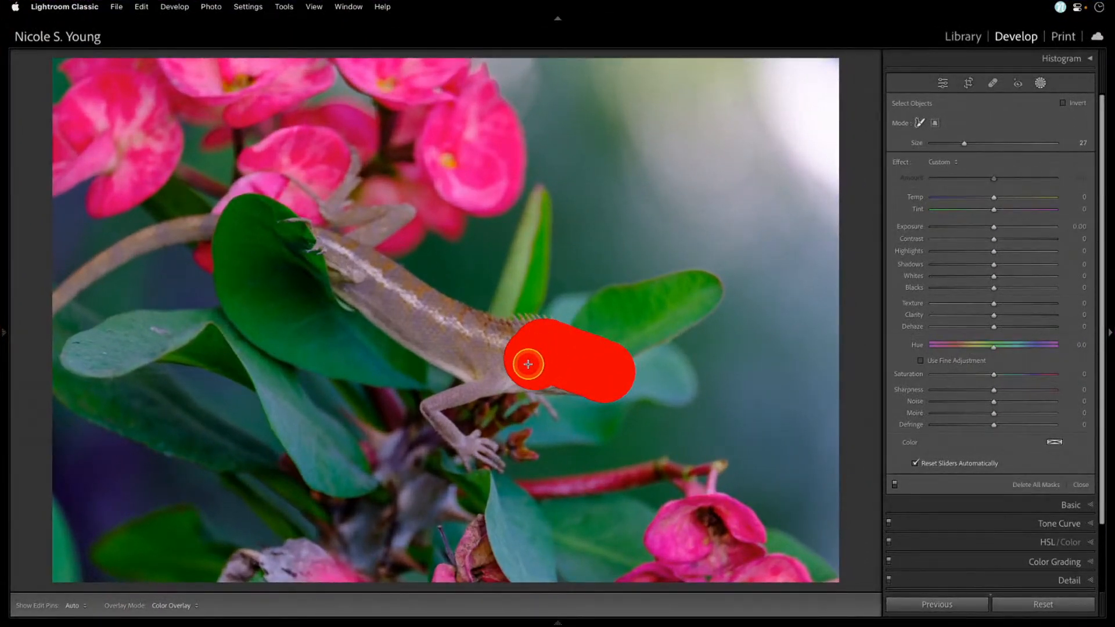
mouse_move(528, 364)
left_mouse_down()
mouse_move(450, 398)
mouse_move(485, 438)
mouse_move(468, 398)
mouse_move(545, 337)
mouse_move(406, 319)
mouse_move(432, 317)
mouse_move(308, 236)
mouse_move(391, 222)
mouse_move(319, 192)
mouse_move(348, 169)
mouse_move(309, 187)
mouse_move(360, 262)
left_mouse_up()
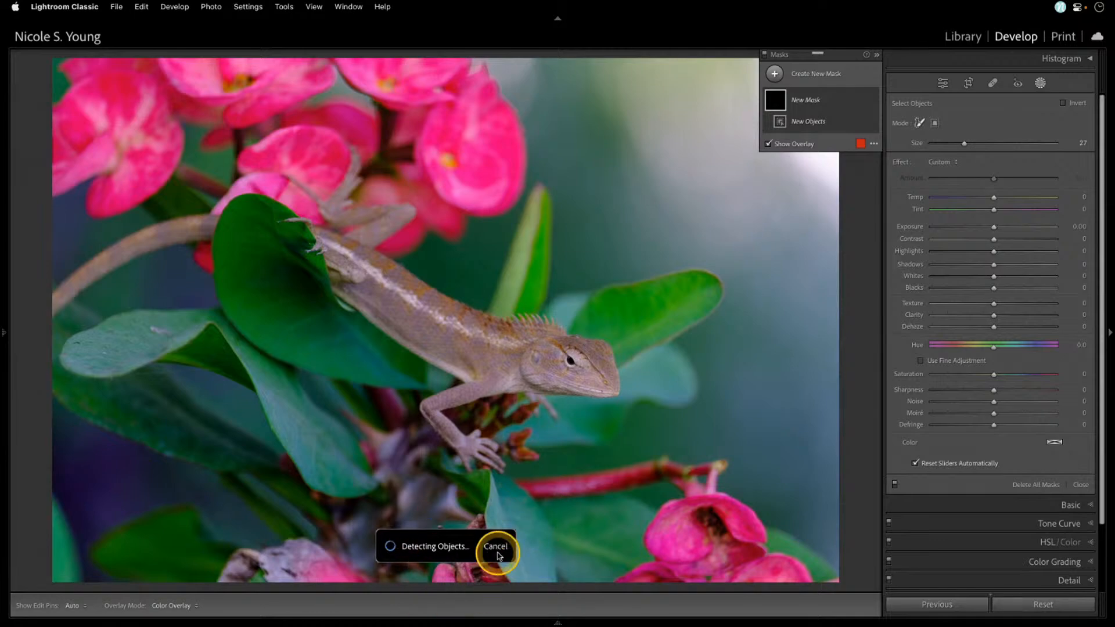
key("ctrl+shift")
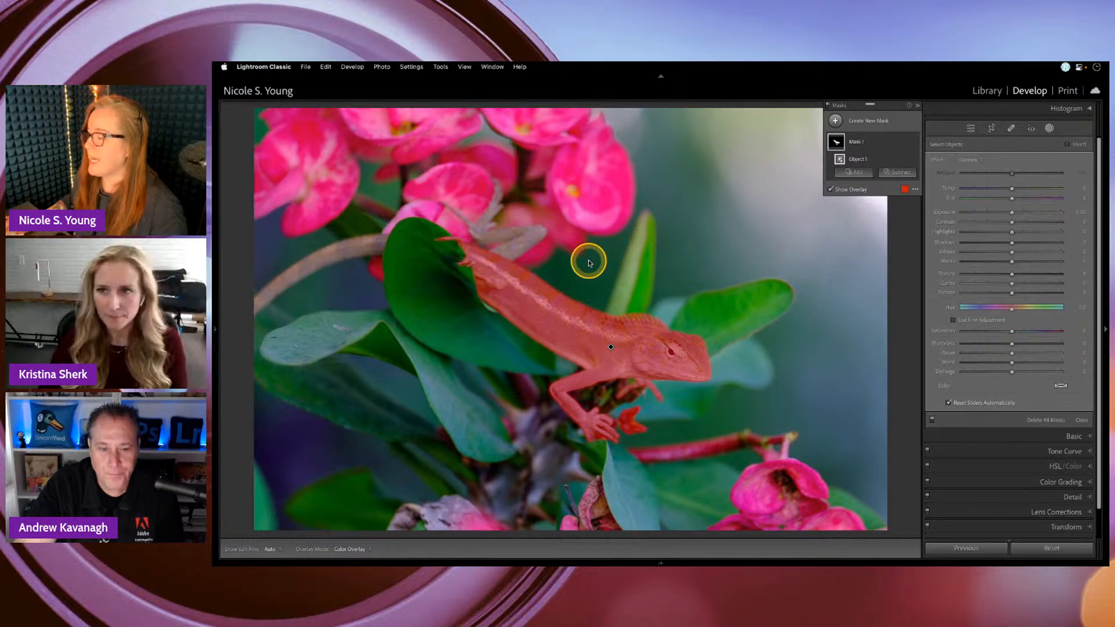
key("ctrl")
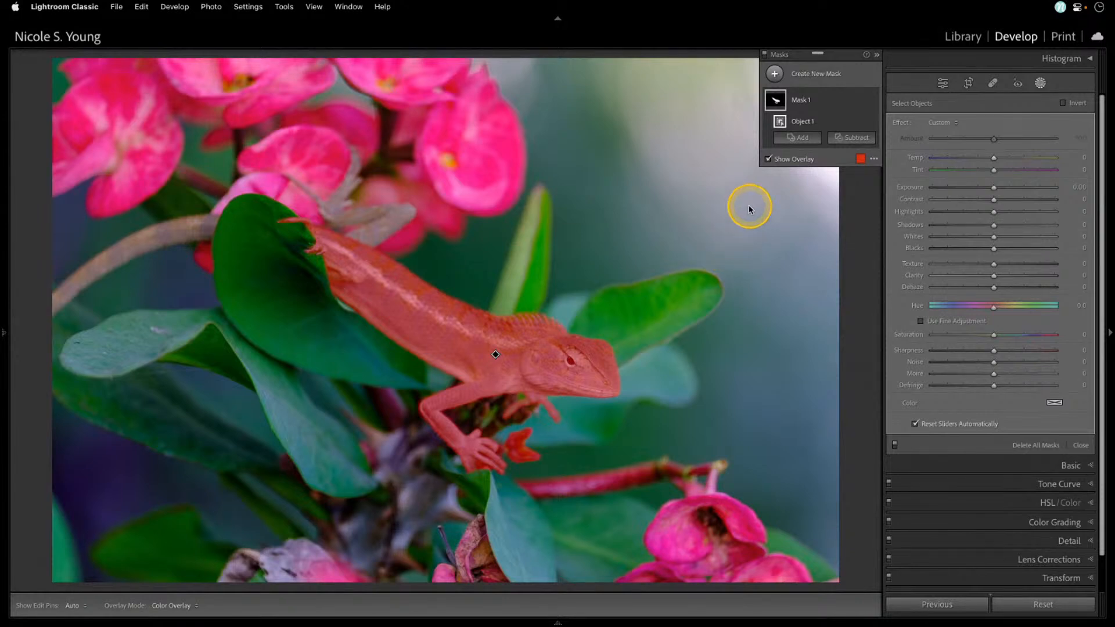
- Add the lizard's raised hind leg in front of the pink flowers to Mask 1 by painting an Objects selection with a smaller brush
left_click(802, 138)
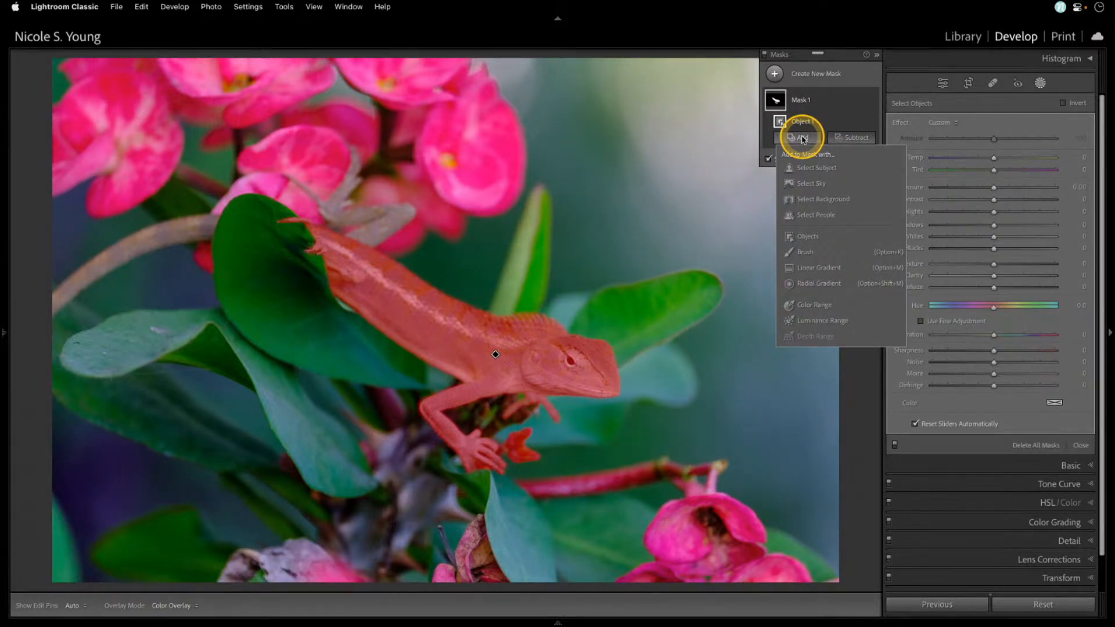
left_click(809, 237)
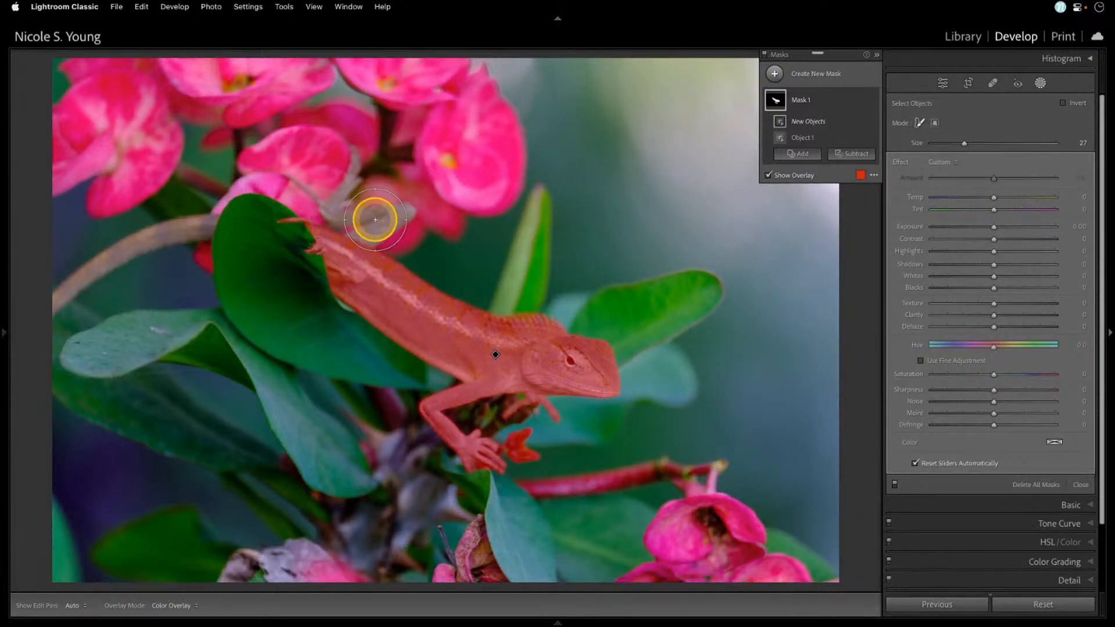
key("bracketleft")
key("bracketleft")
key("bracketleft")
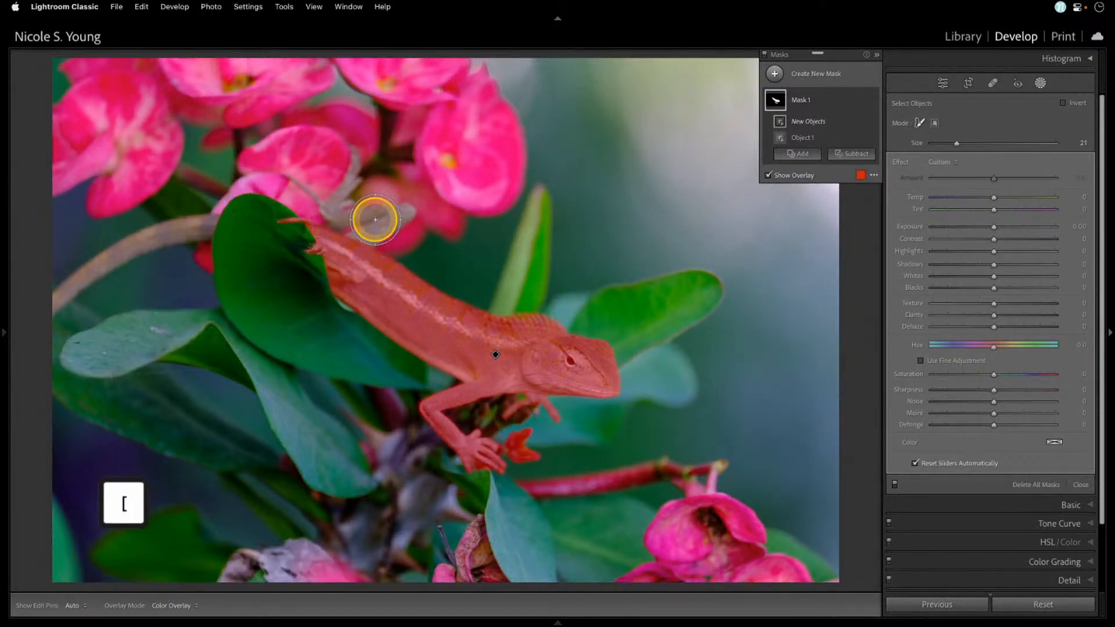
key("bracketleft")
mouse_move(361, 231)
left_mouse_down()
mouse_move(393, 214)
mouse_move(345, 218)
mouse_move(311, 197)
mouse_move(360, 164)
mouse_move(385, 175)
left_mouse_up()
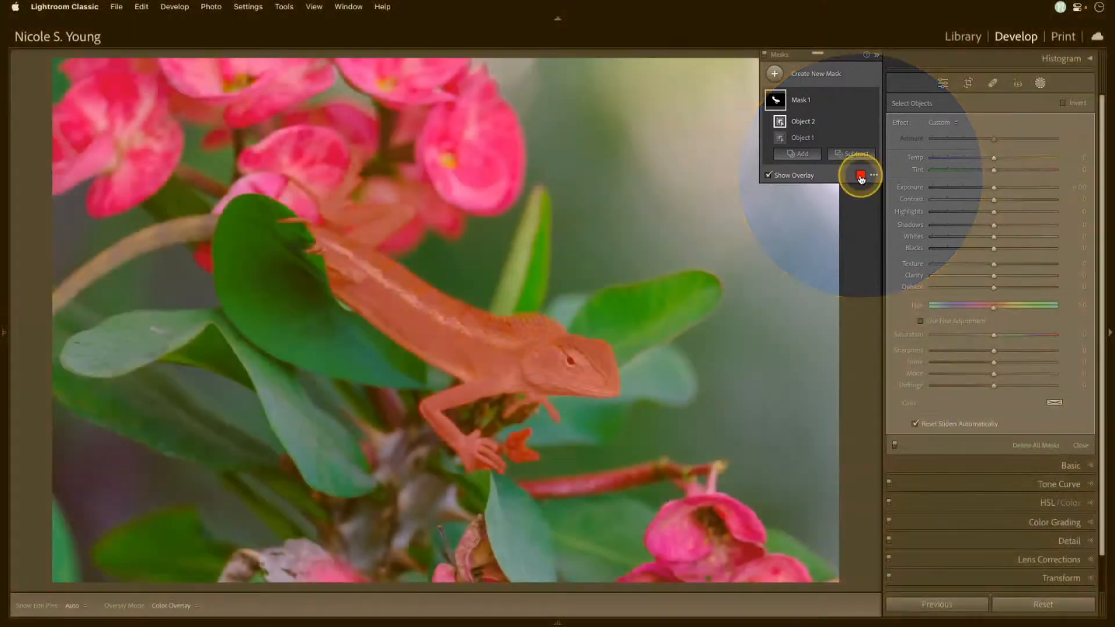
- Set the mask overlay color to a blue picked from the color spectrum
left_click(860, 175)
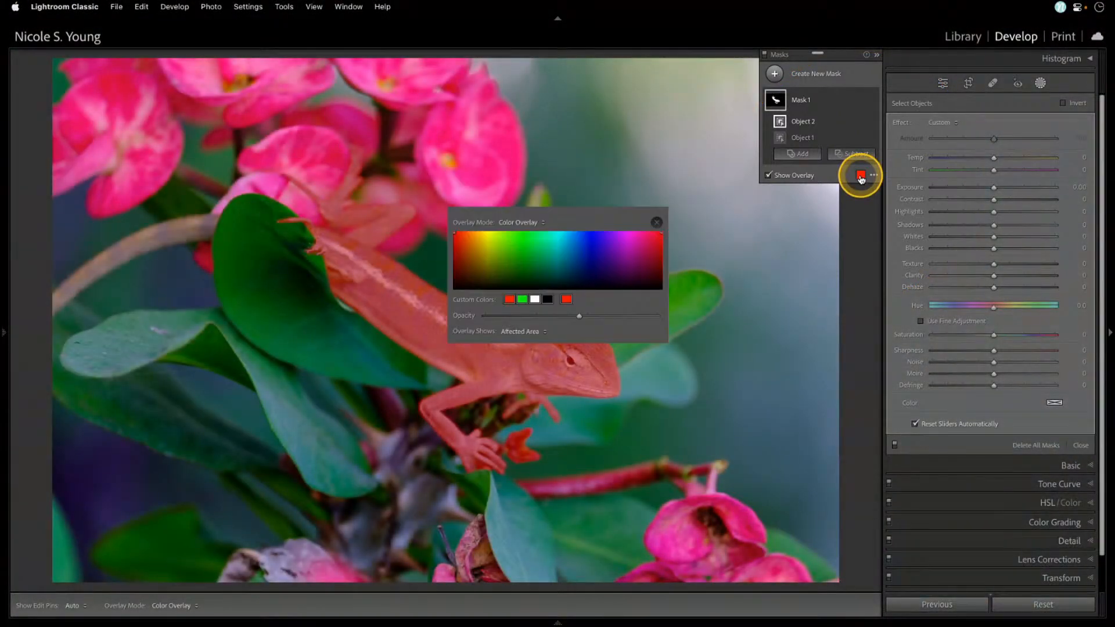
left_click(598, 246)
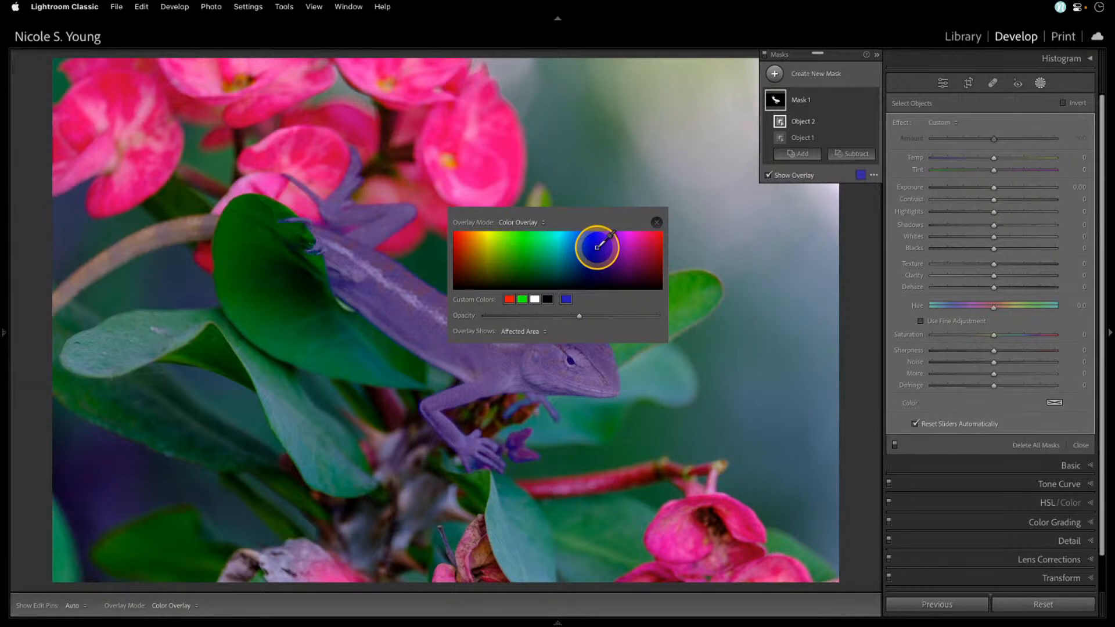
left_click(657, 223)
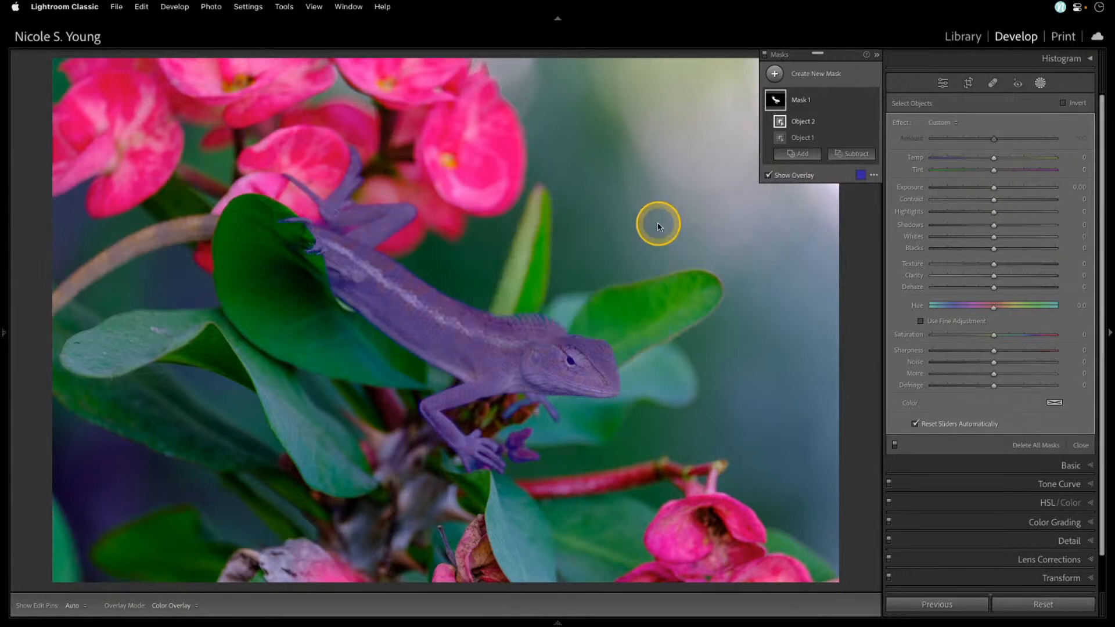
- Preview the lizard mask in the Color Overlay on B&W and White on Black modes, ending on Color Overlay
left_click(874, 175)
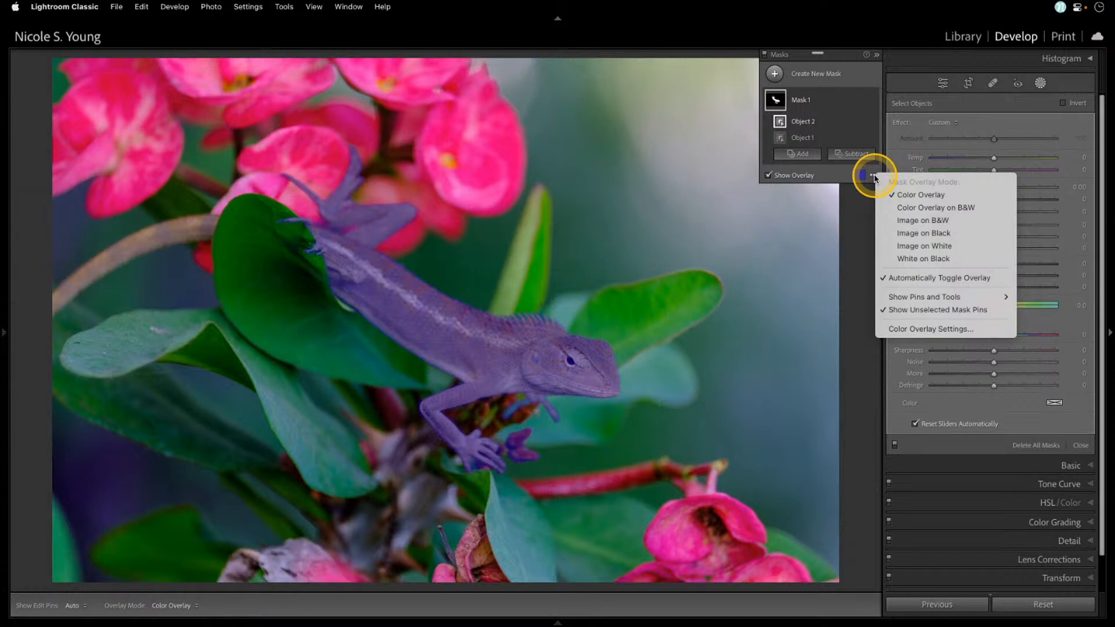
left_click(982, 210)
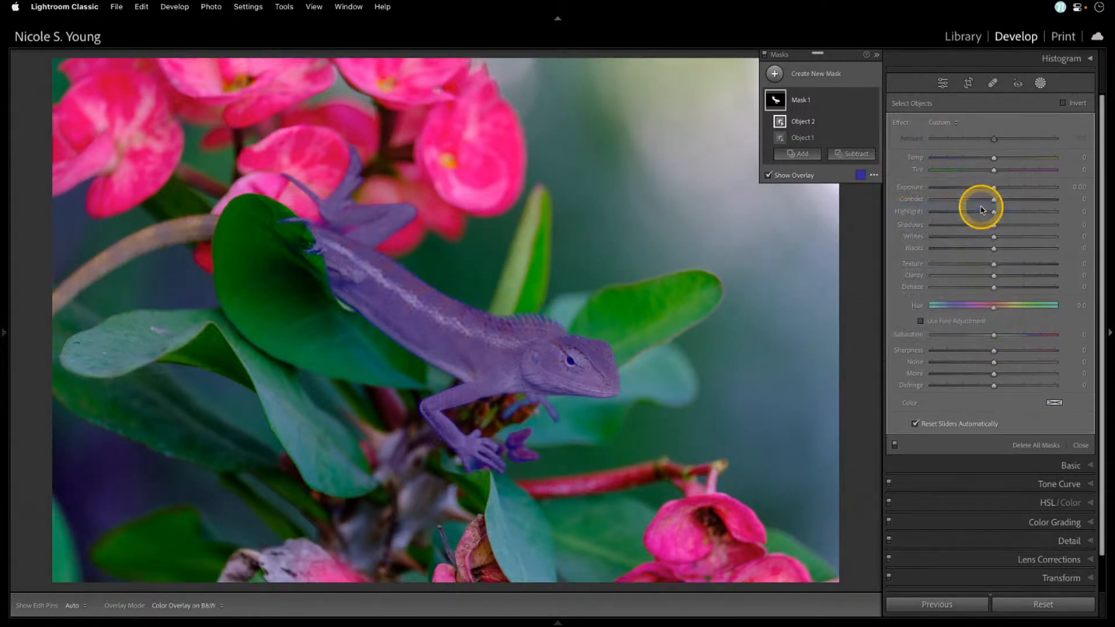
left_click(874, 176)
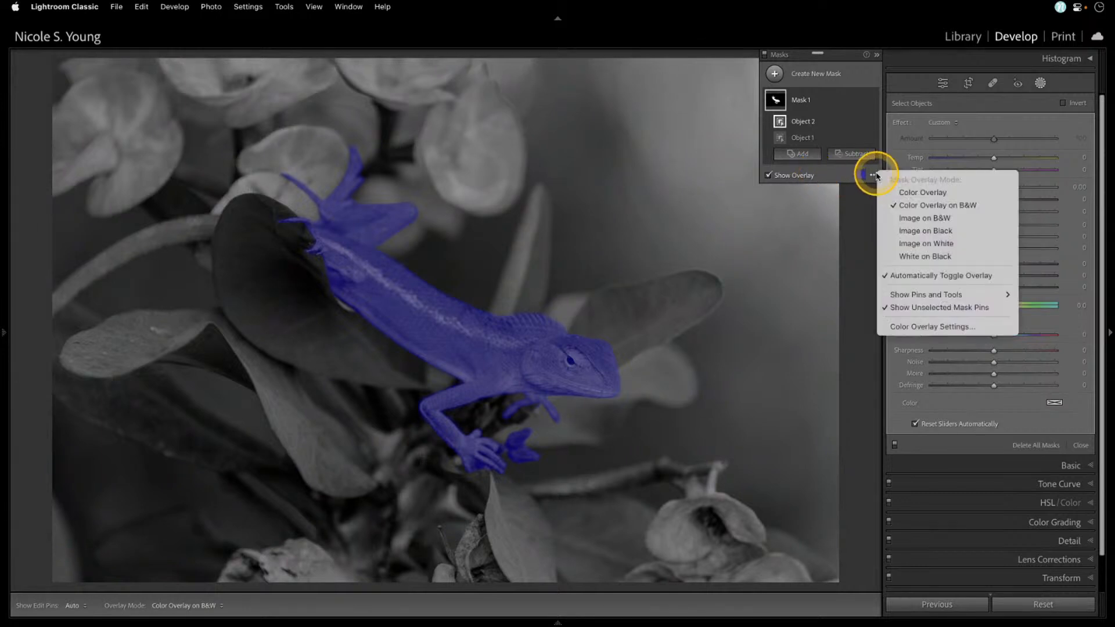
left_click(973, 257)
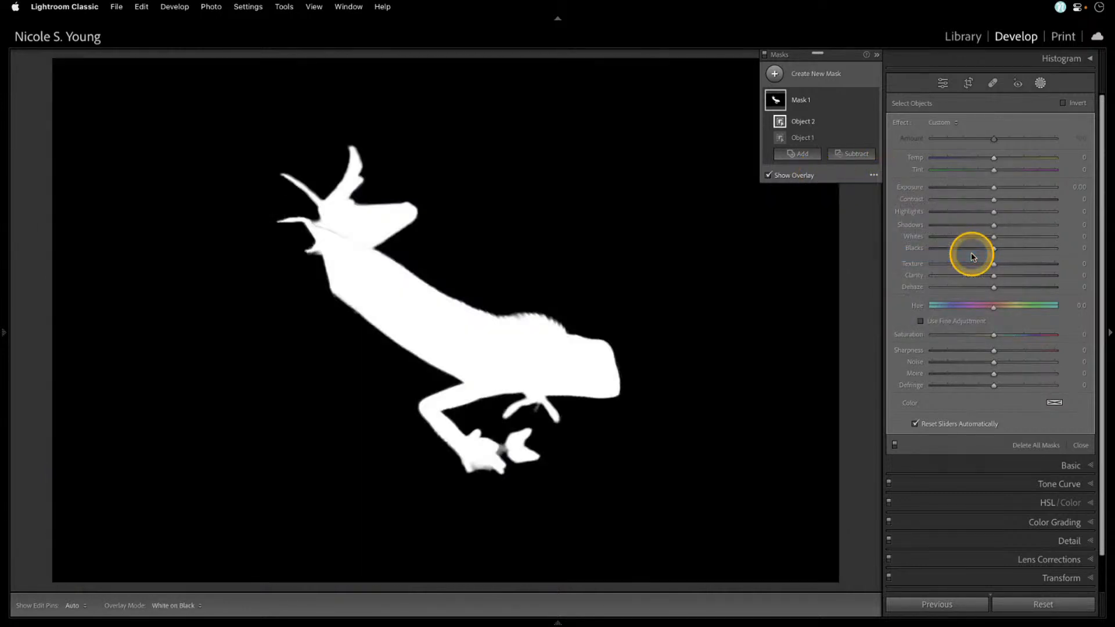
left_click(873, 174)
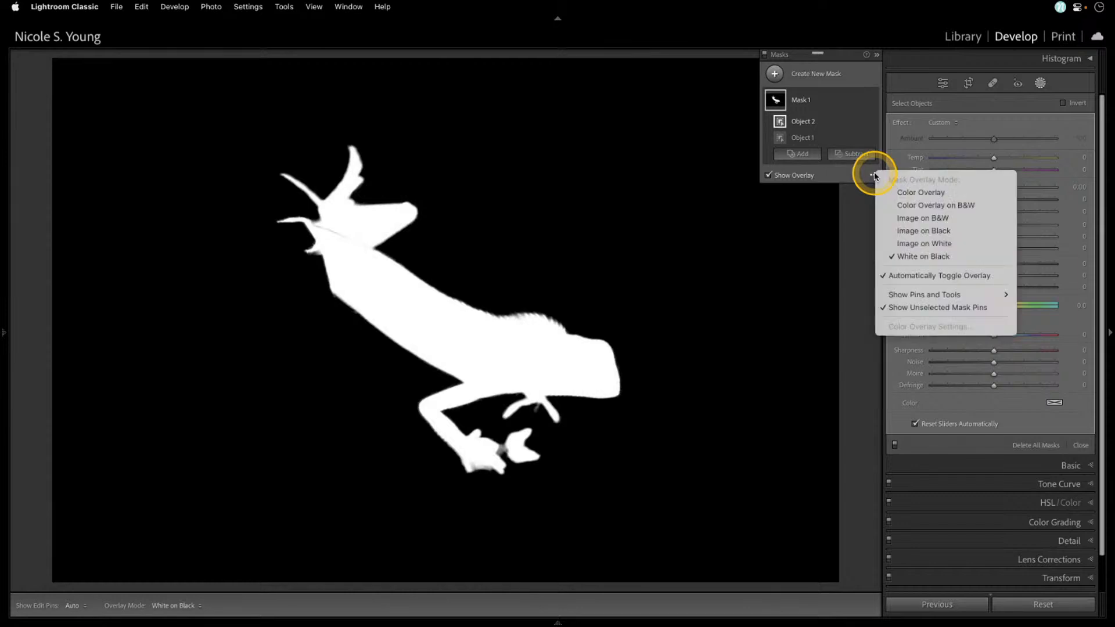
left_click(943, 193)
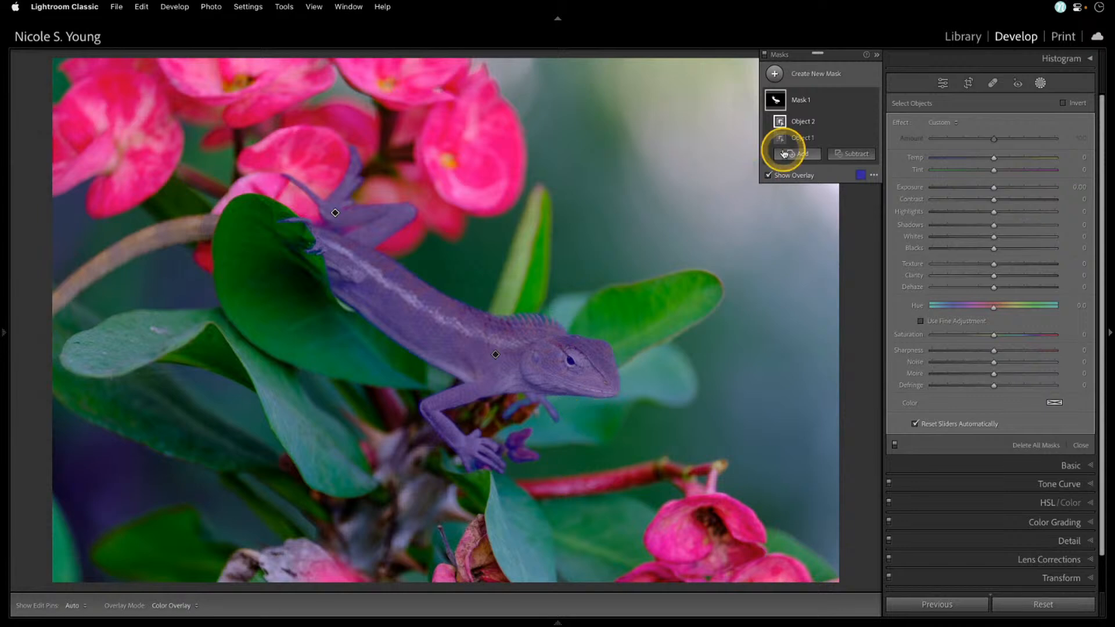
- Try to add the lizard's tail to Mask 1 with a rectangular Objects selection, and undo that selection
left_click(800, 155)
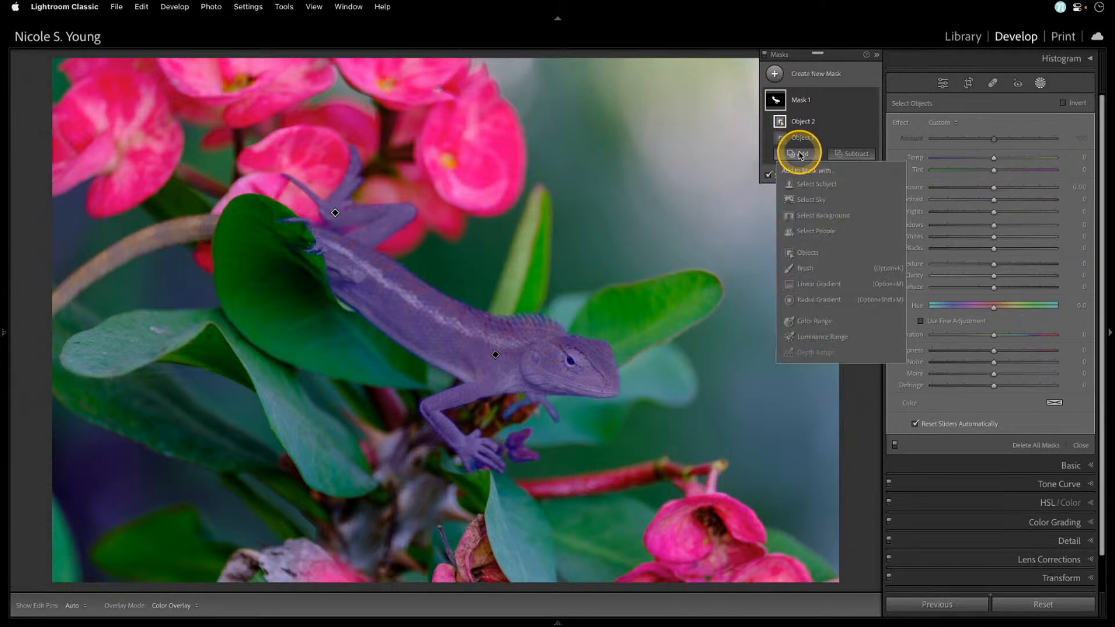
left_click(814, 260)
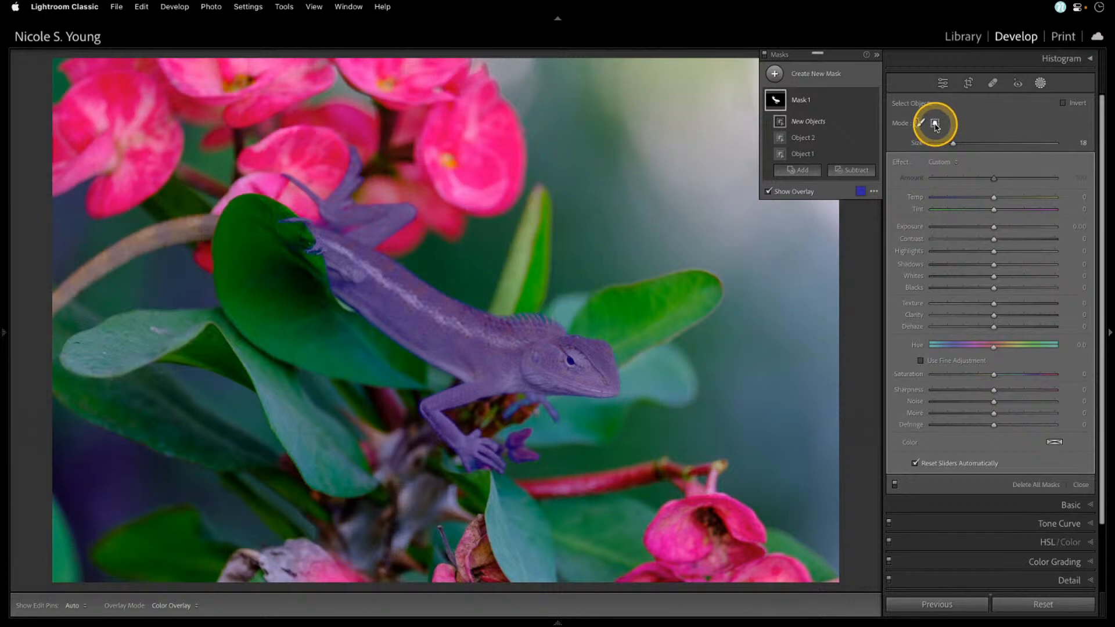
key("ctrl")
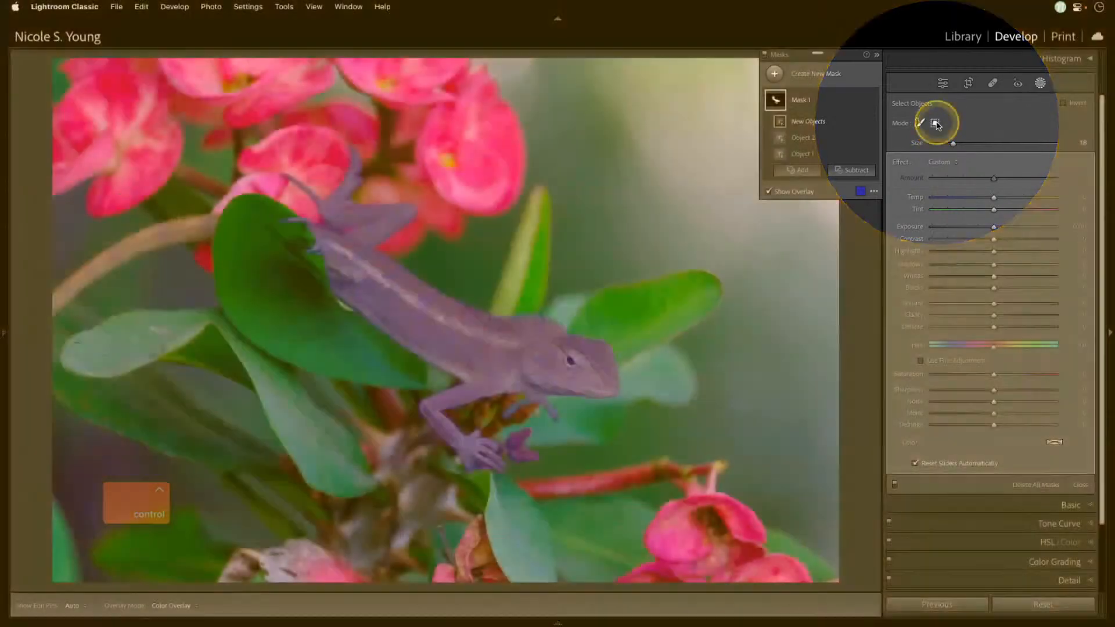
left_click(935, 123)
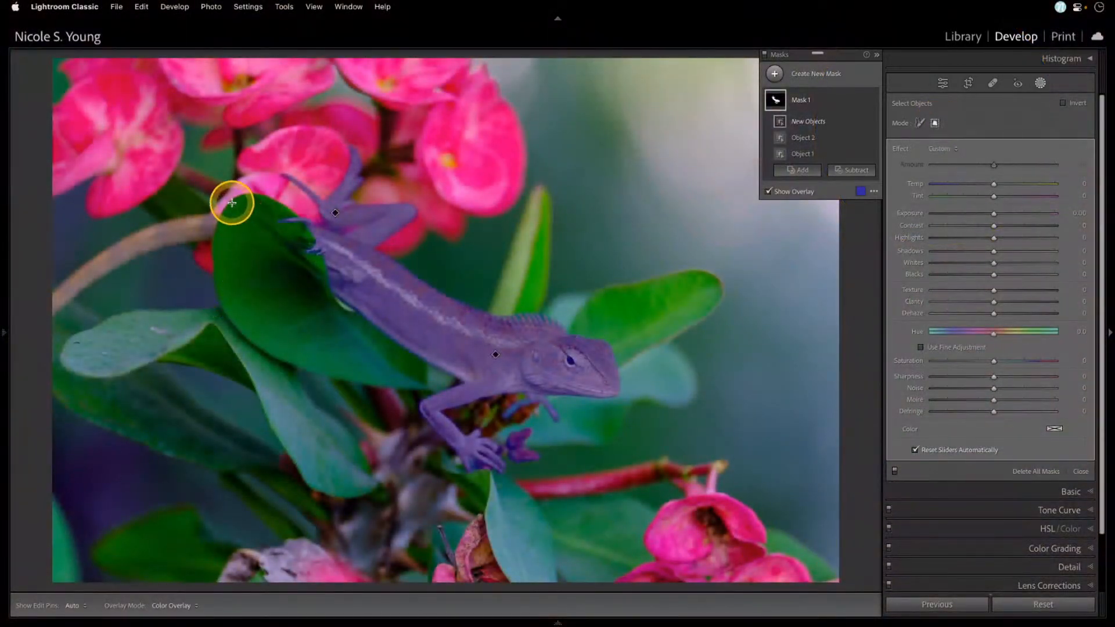
left_click_drag(232, 203, 42, 335)
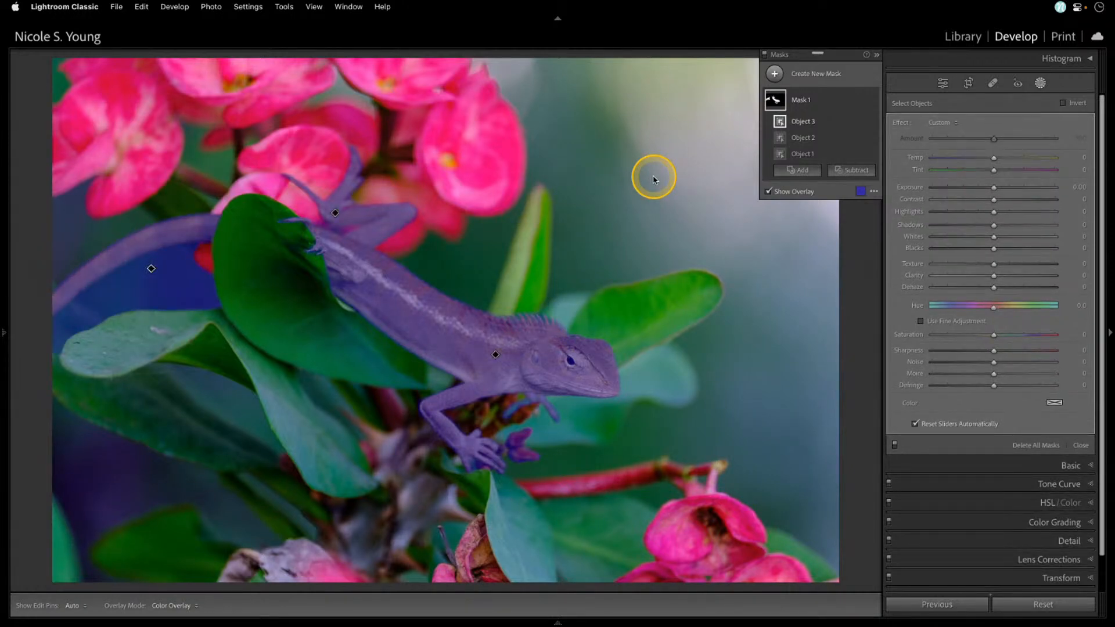
key("super+z")
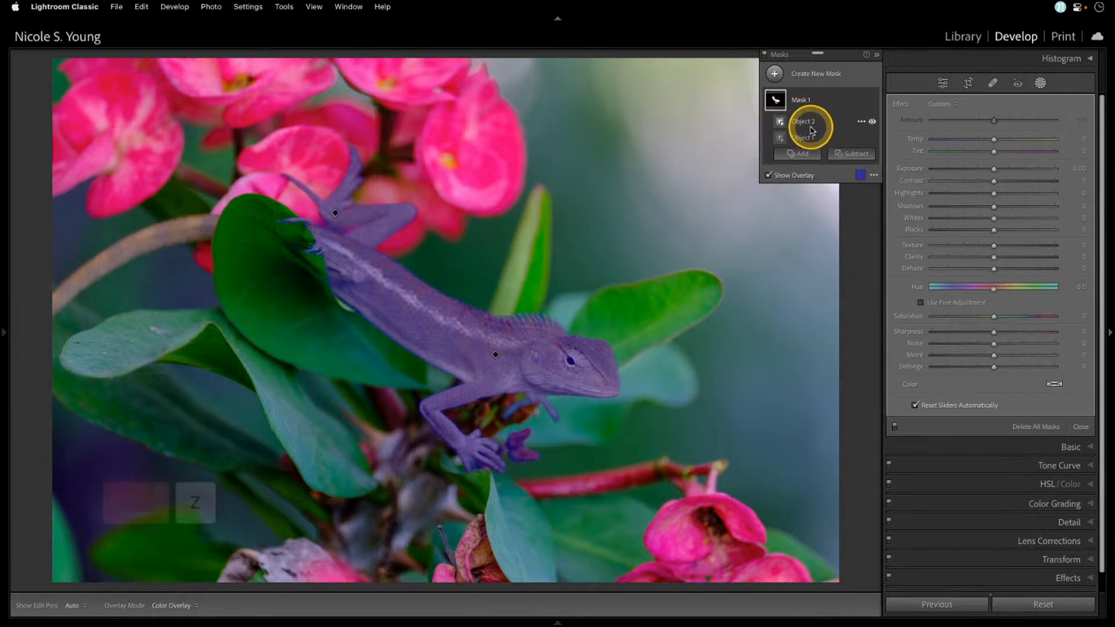
- Add the lizard's tail to Mask 1 by painting along it with a size 10 brush and Auto Mask enabled
left_click(803, 154)
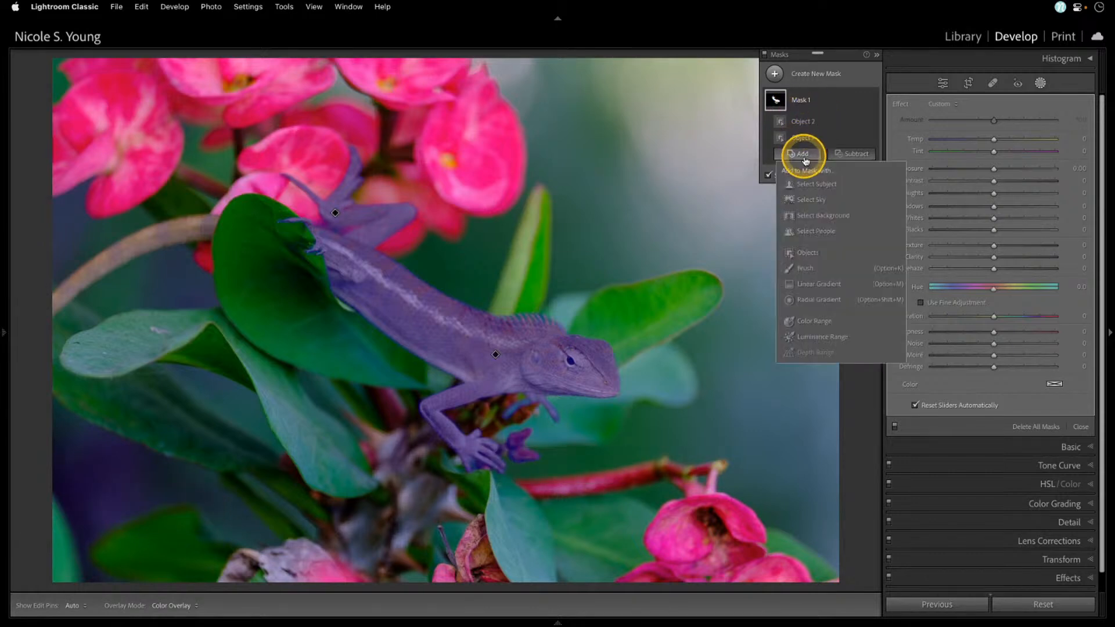
left_click(815, 270)
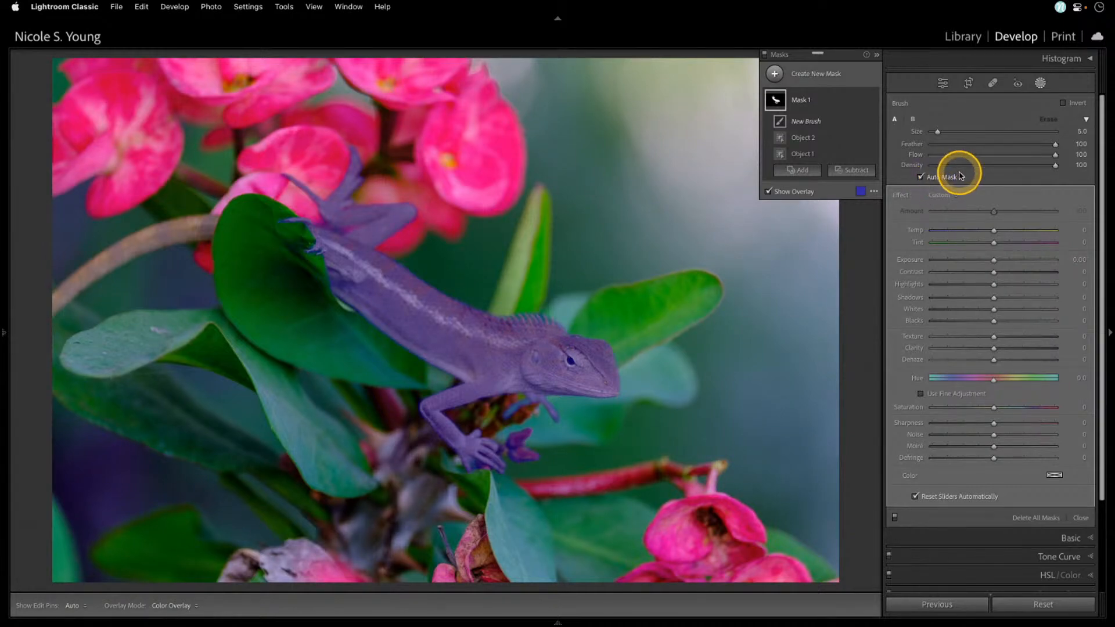
key("ctrl")
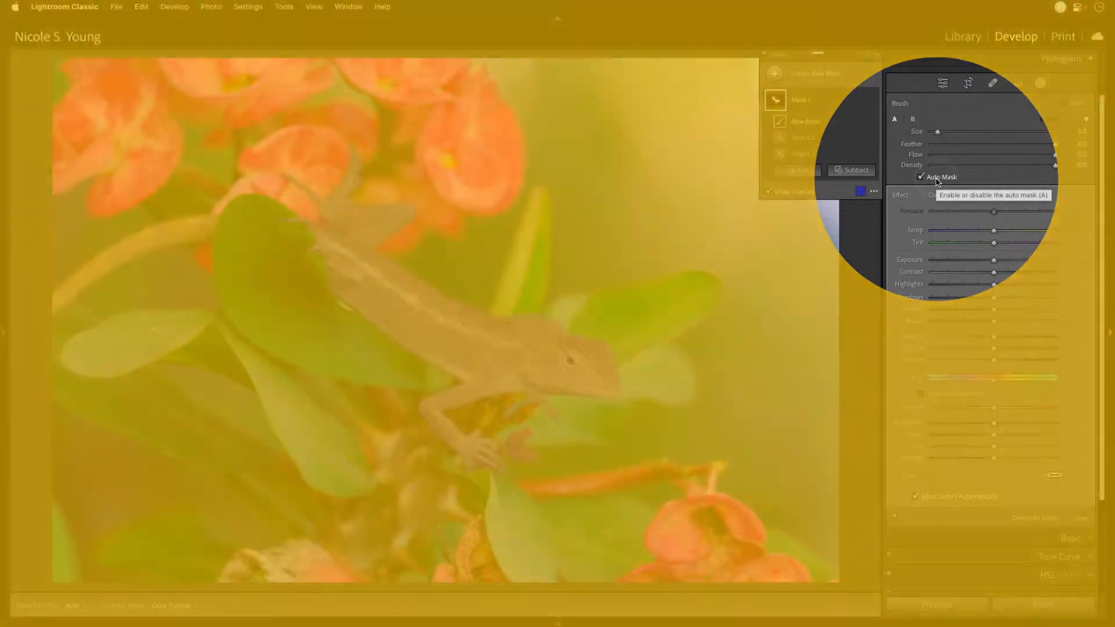
left_click(936, 179)
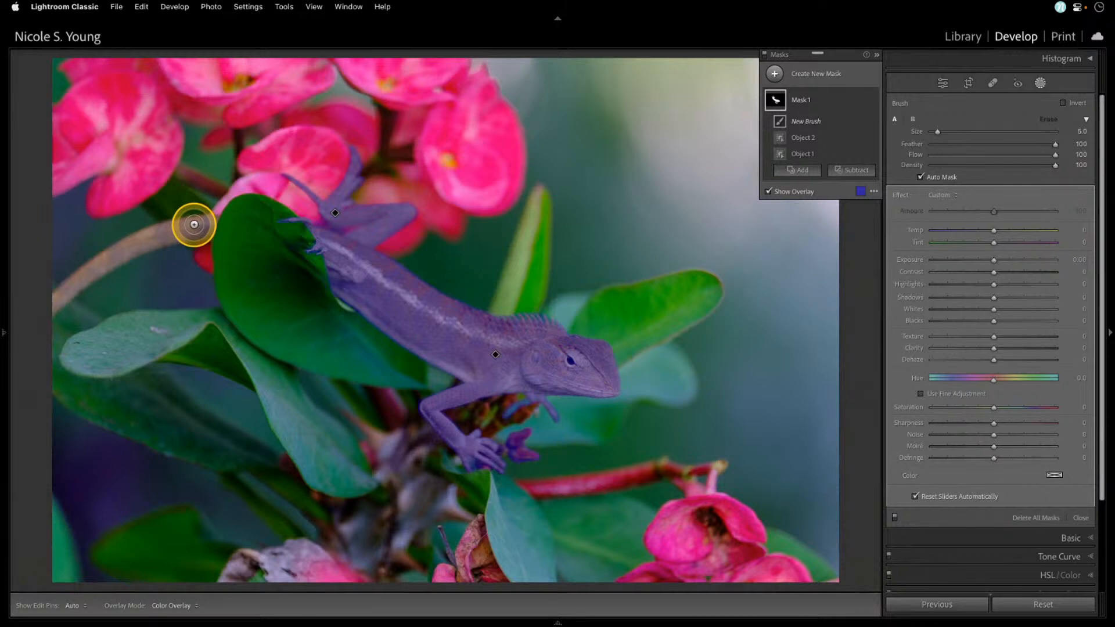
key("bracketright")
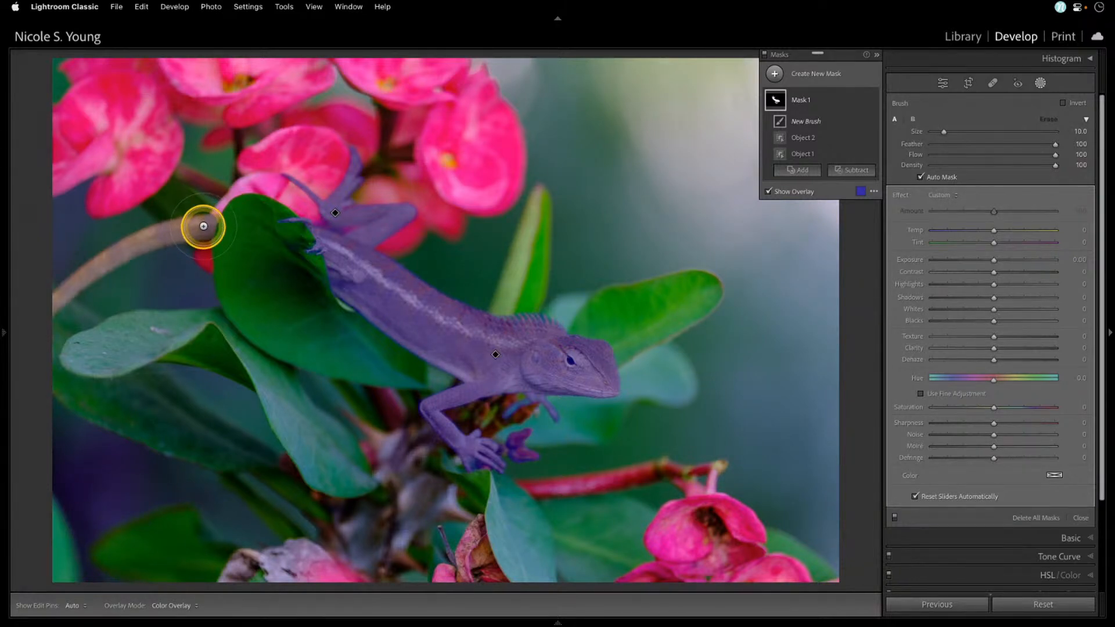
left_click_drag(204, 226, 164, 235)
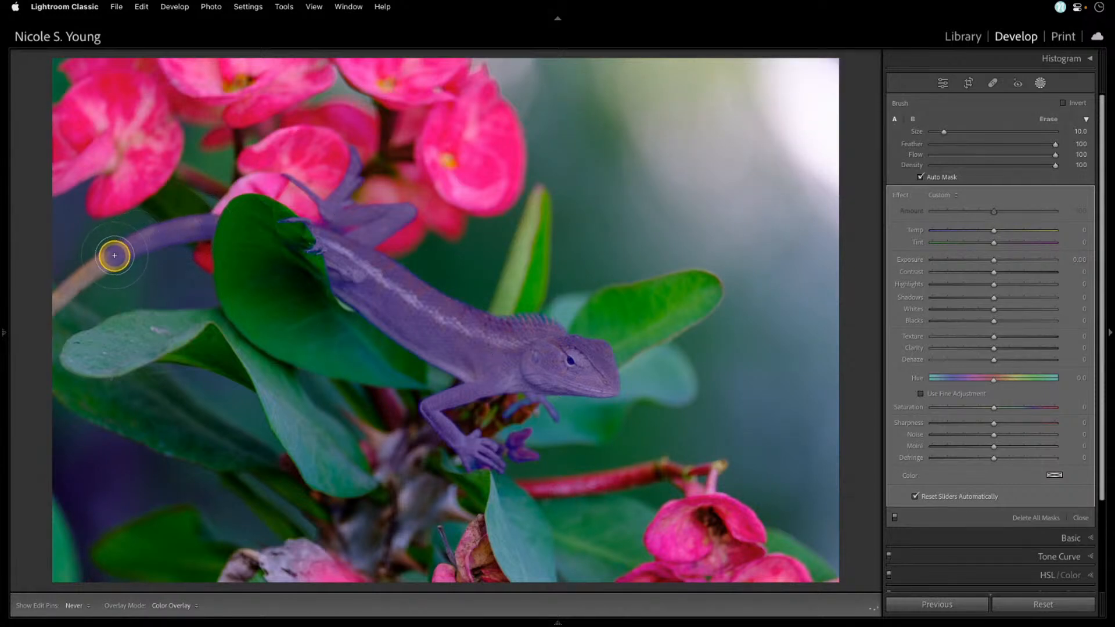
left_click_drag(77, 283, 54, 303)
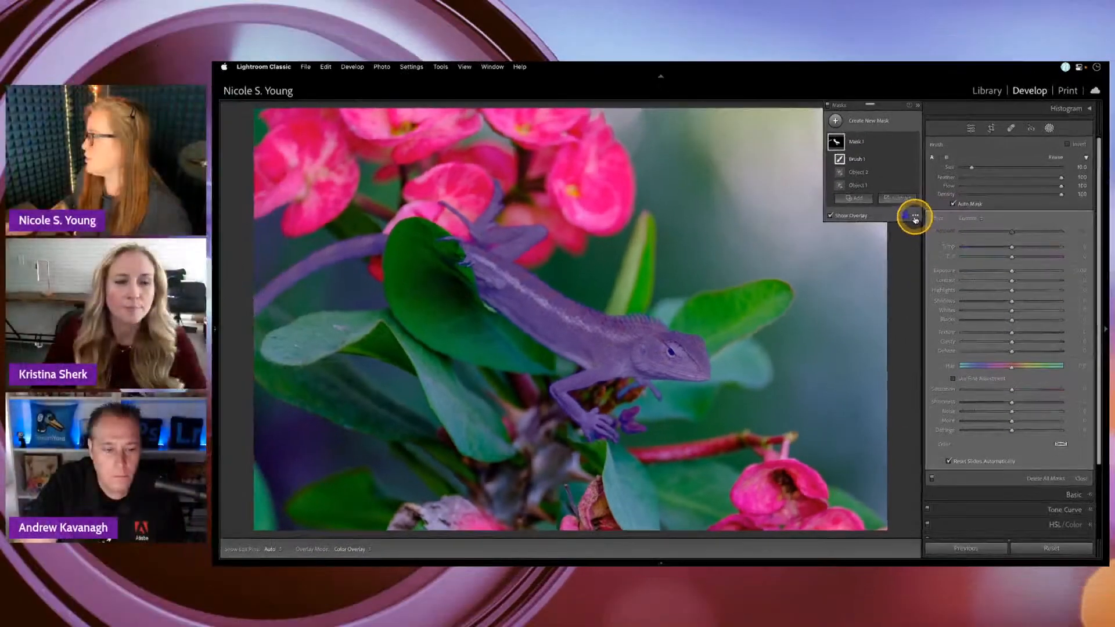
- Check the mask's coverage of the tail and body in White on Black mode, ending on Color Overlay
left_click(874, 191)
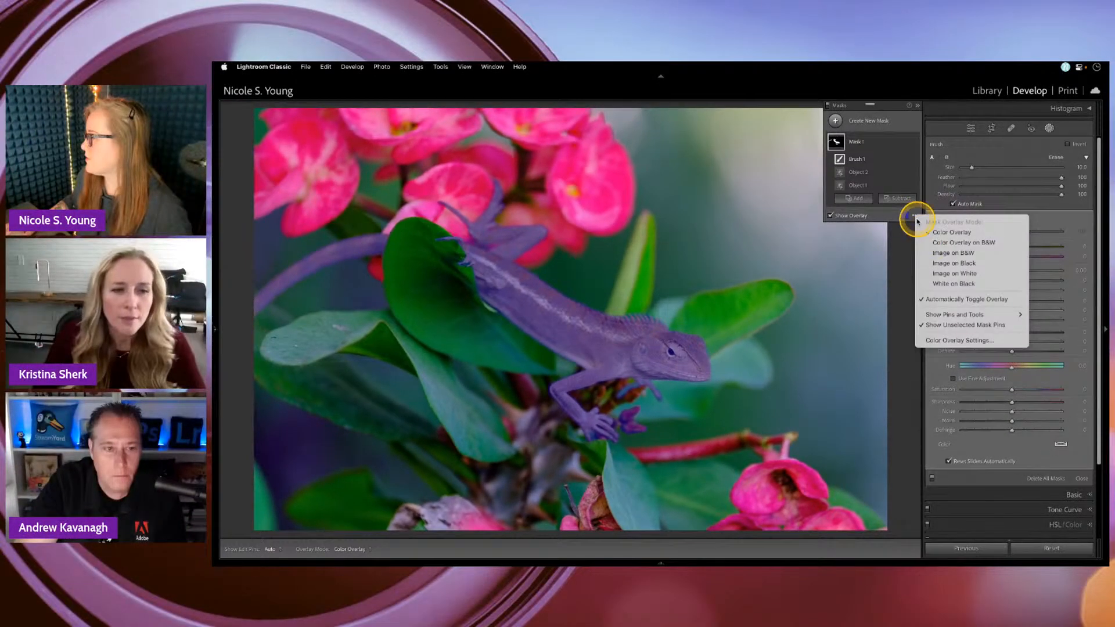
left_click(955, 283)
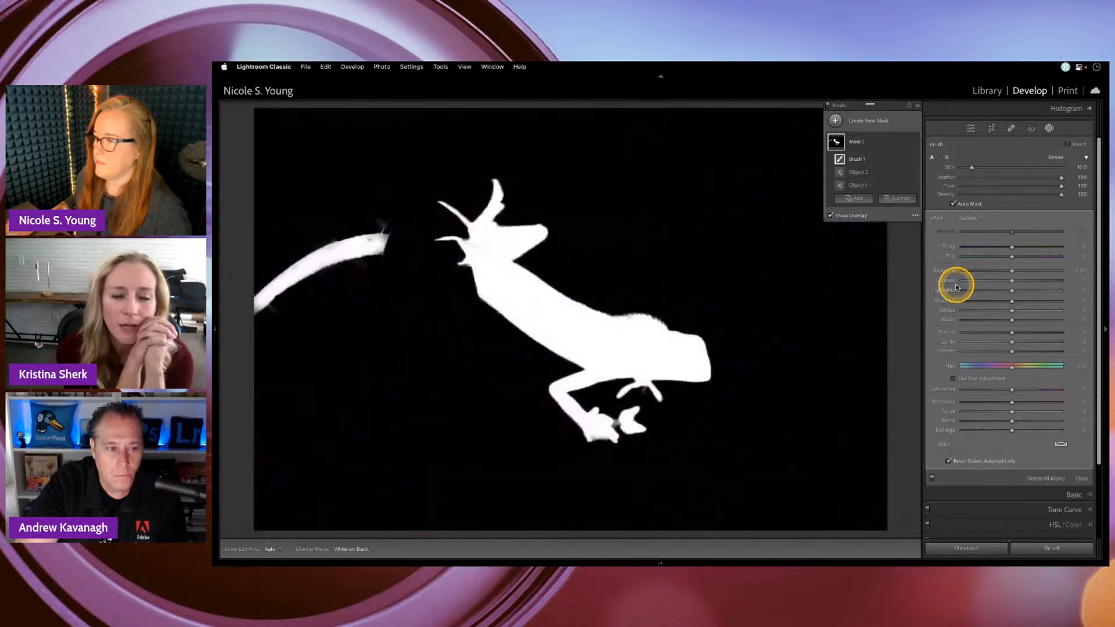
left_click(915, 216)
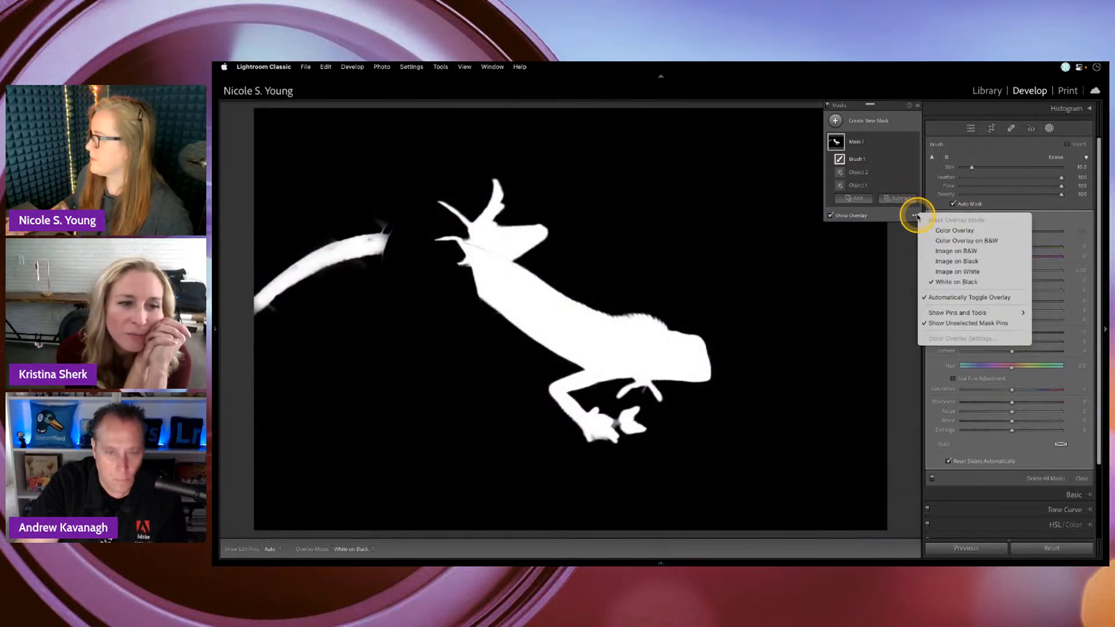
left_click(991, 231)
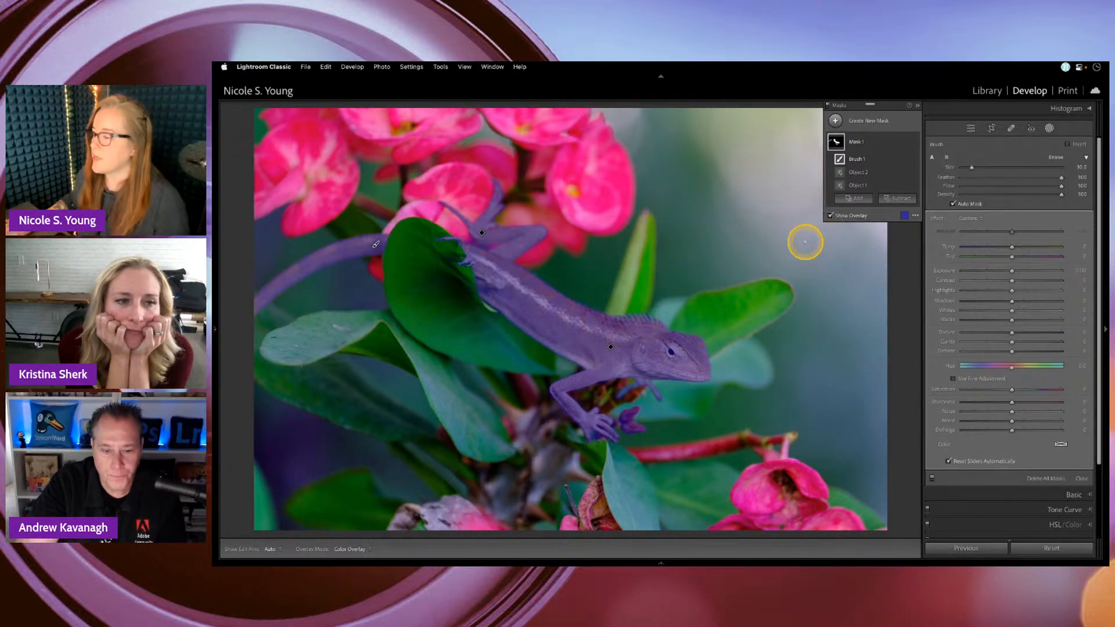
- Subtract the red bud beside the lizard's front foot from Mask 1 by painting over it with a size 6 brush, Auto Mask off
key("ctrl")
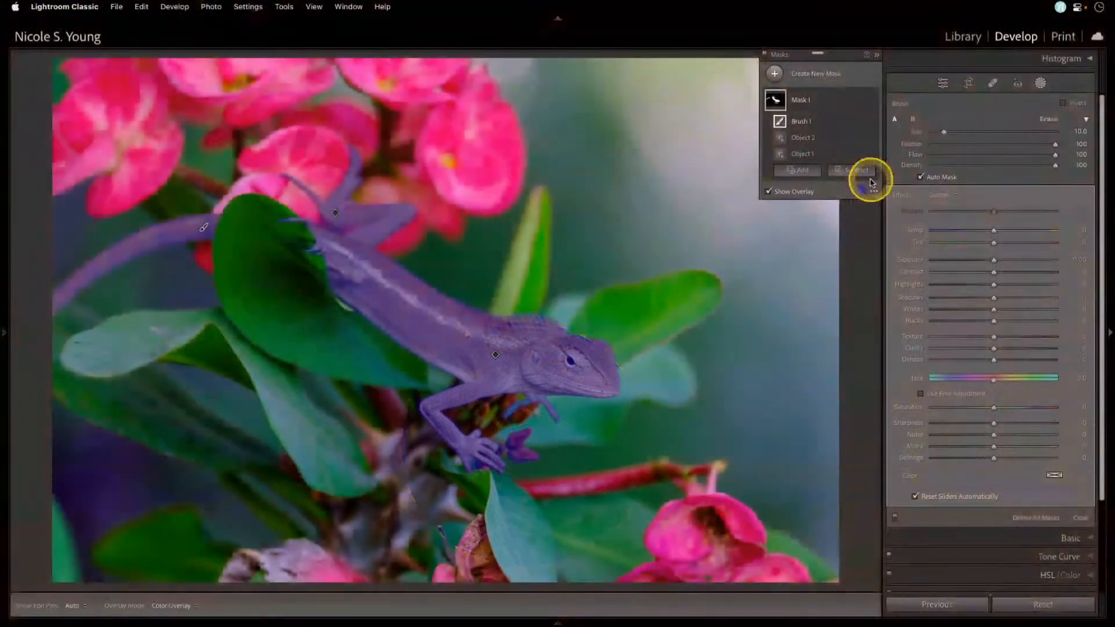
left_click(856, 171)
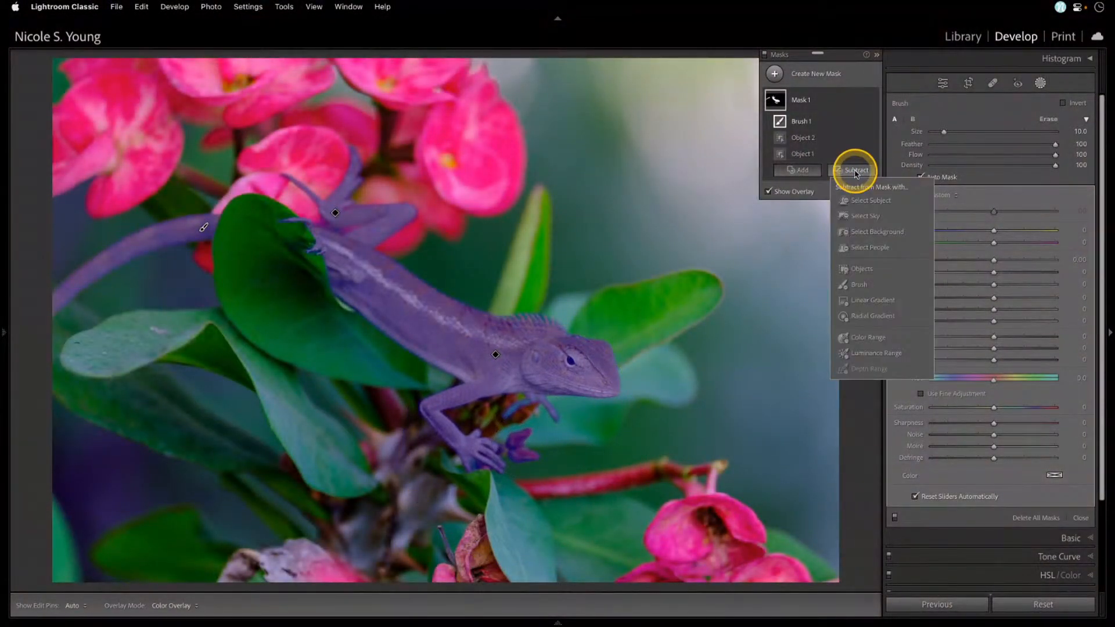
left_click(869, 282)
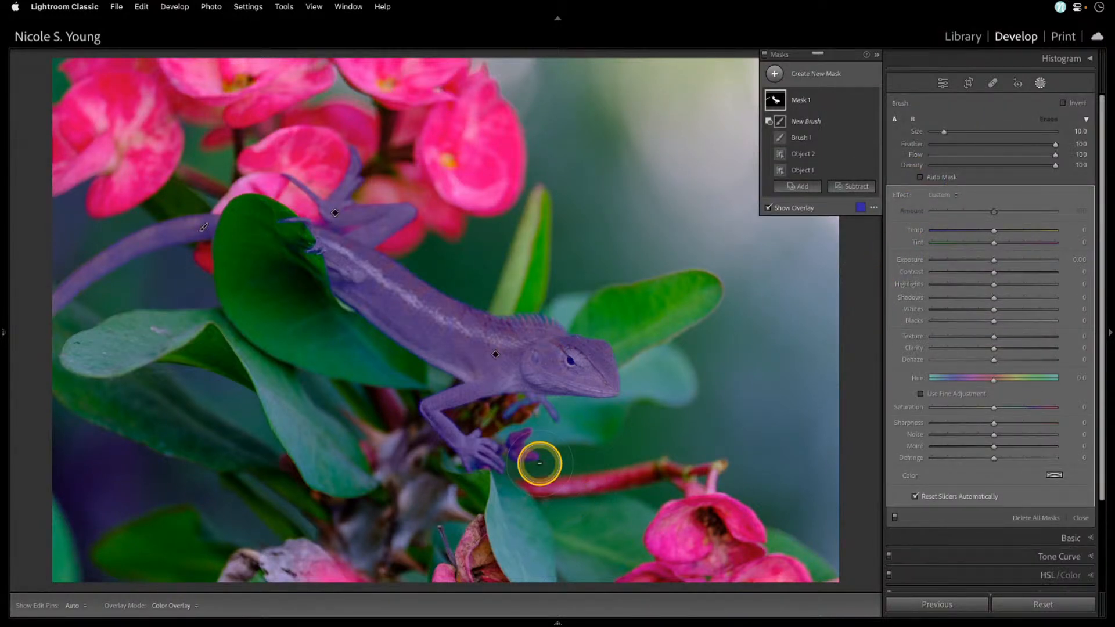
key("bracketleft")
key("bracketleft")
key("bracketleft")
key("bracketleft")
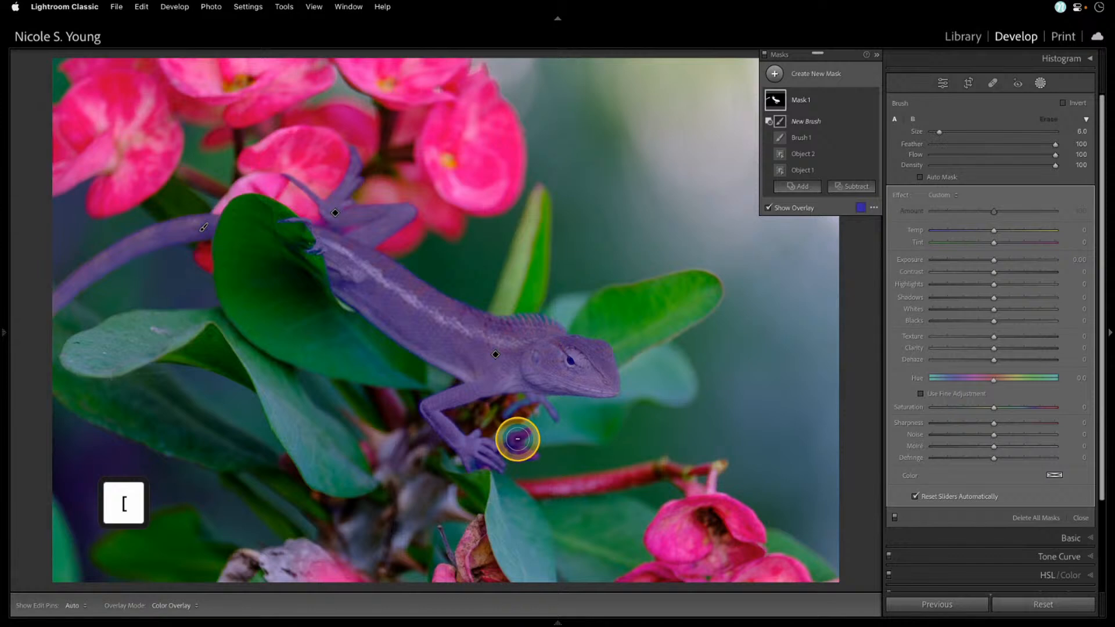
key("h")
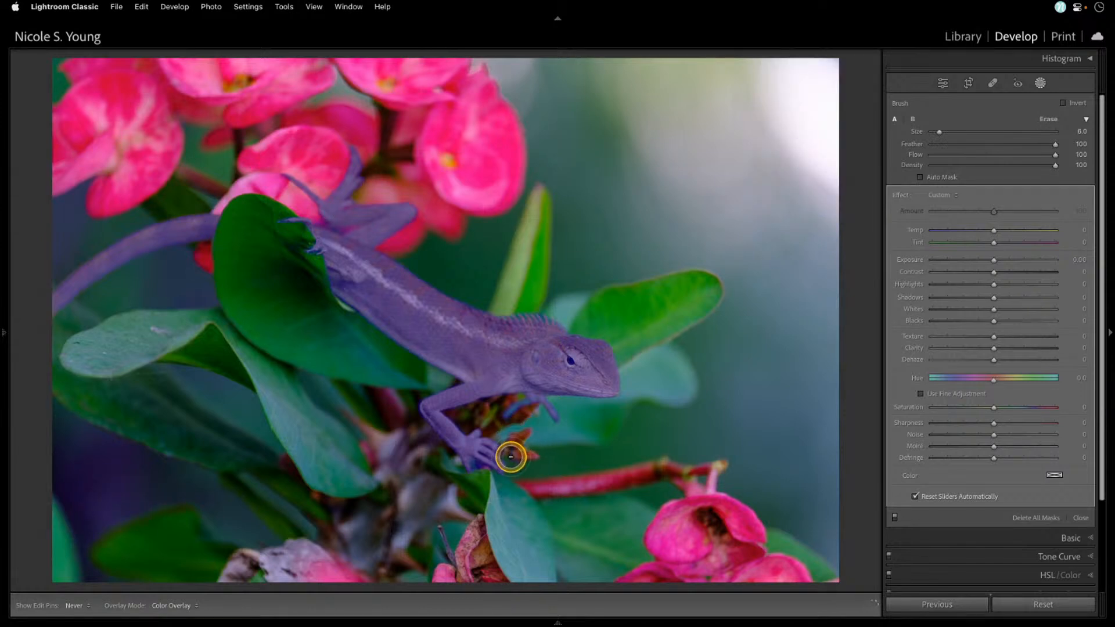
key("h")
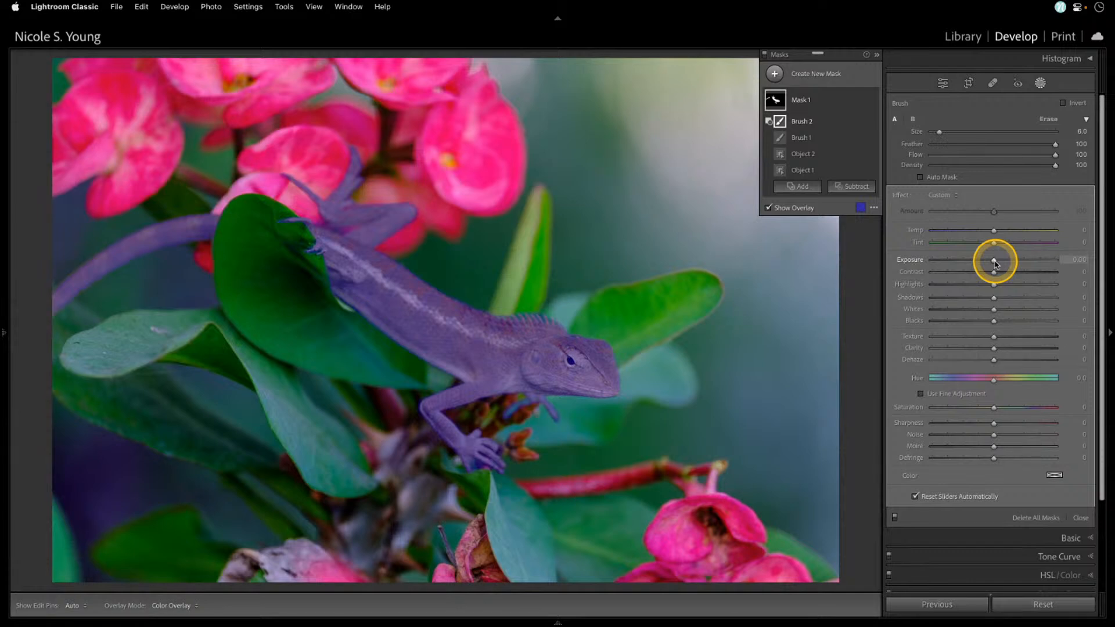
- Try brightening the masked lizard by raising its Exposure, and reset the adjustment to 0
mouse_move(994, 263)
left_mouse_down()
mouse_move(1027, 264)
mouse_move(1010, 268)
left_mouse_up()
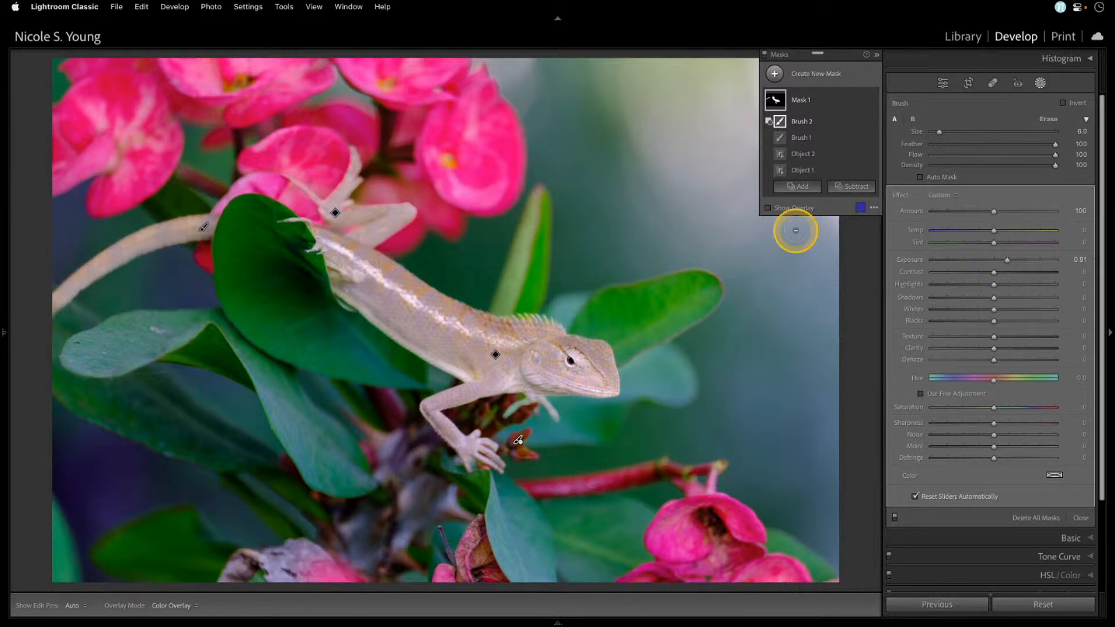
double_click(913, 261)
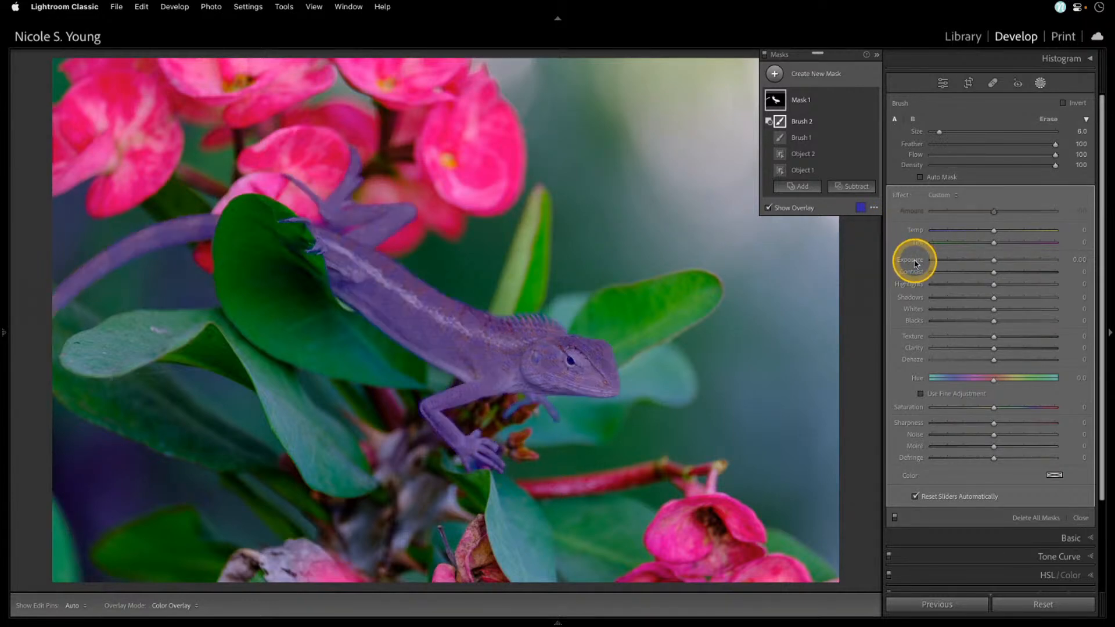
- Adjust the masked lizard with Exposure 0.20, Contrast 28, Shadows 64, Whites 25 and Texture 26
left_click(1082, 261)
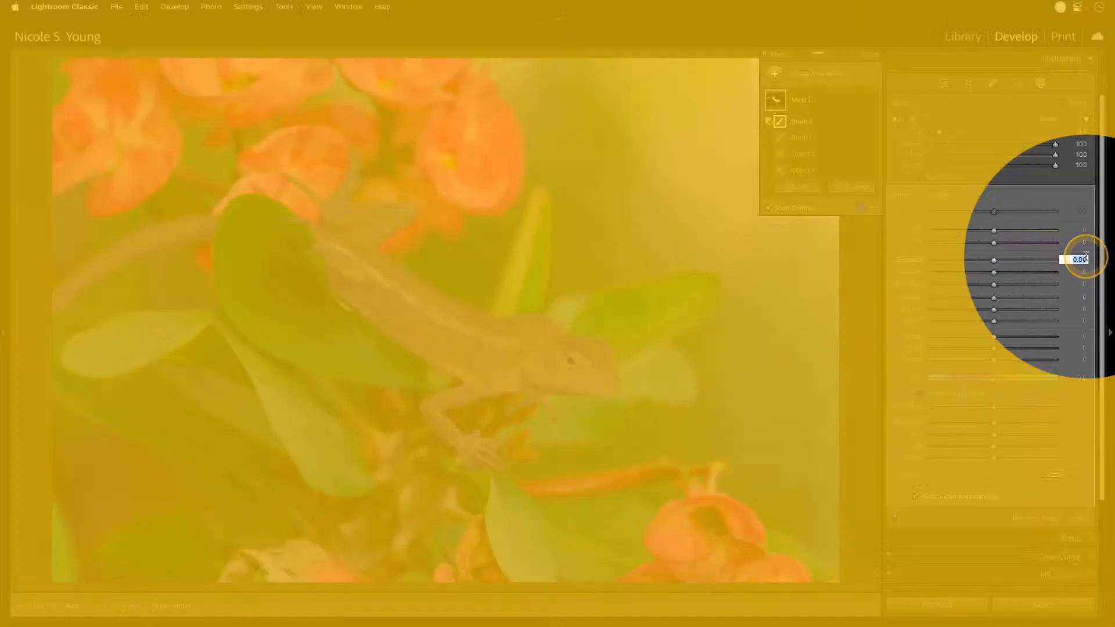
key("ctrl")
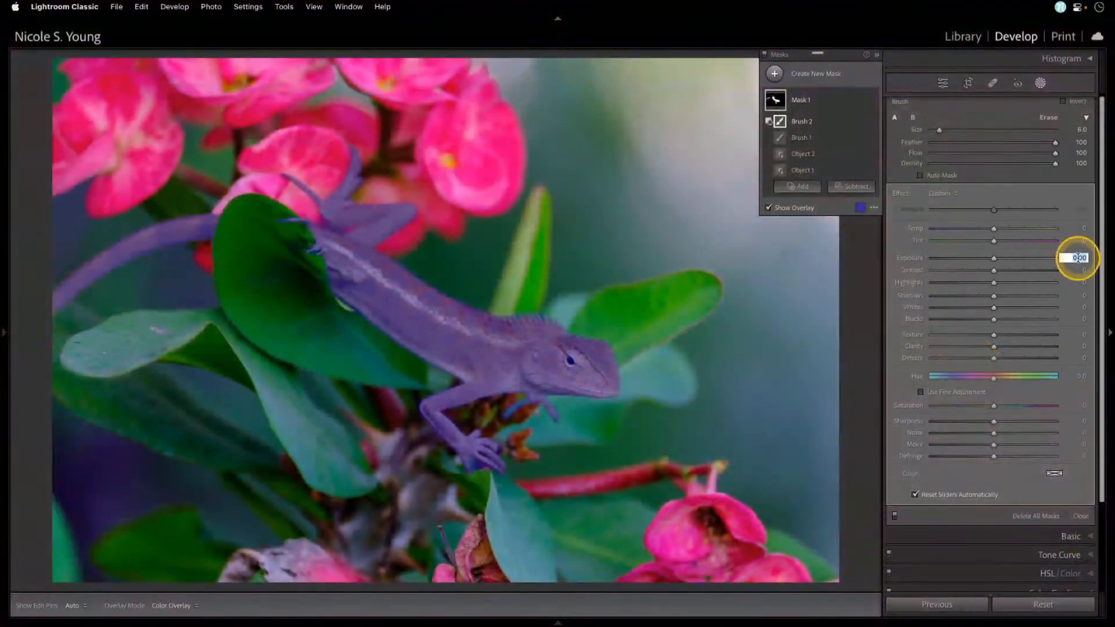
key("Up")
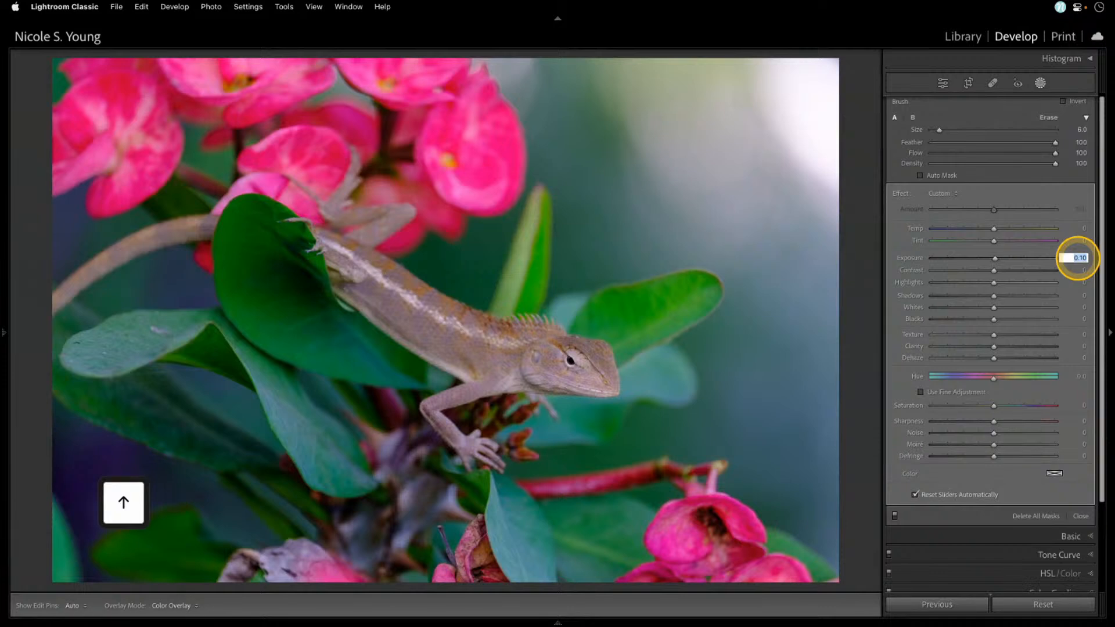
key("Up")
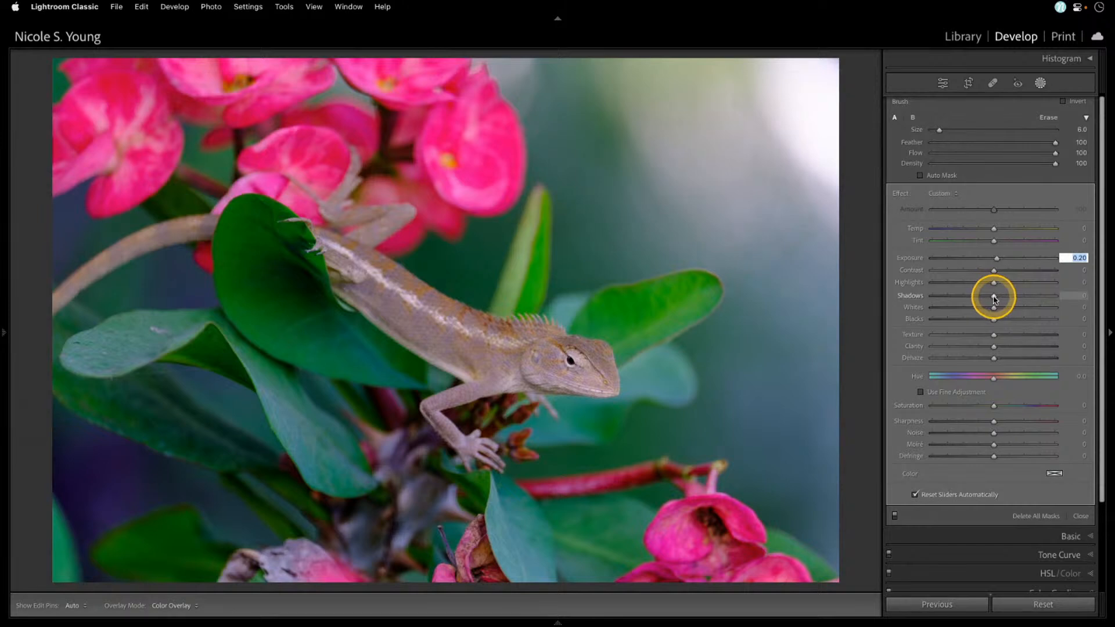
left_click_drag(994, 298, 1010, 271)
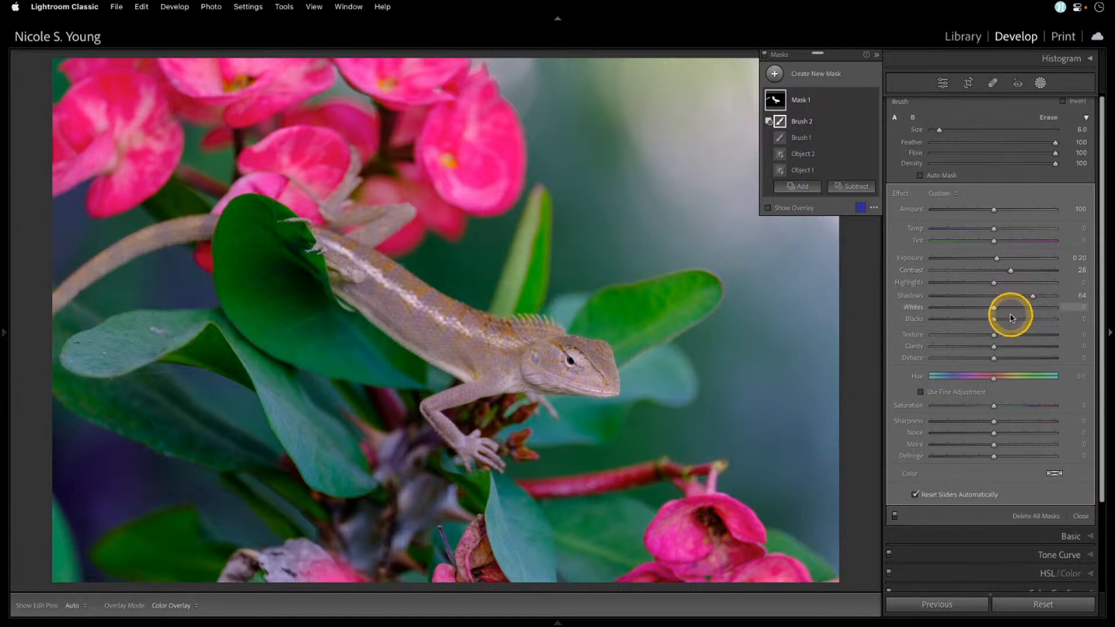
left_click_drag(994, 308, 1012, 338)
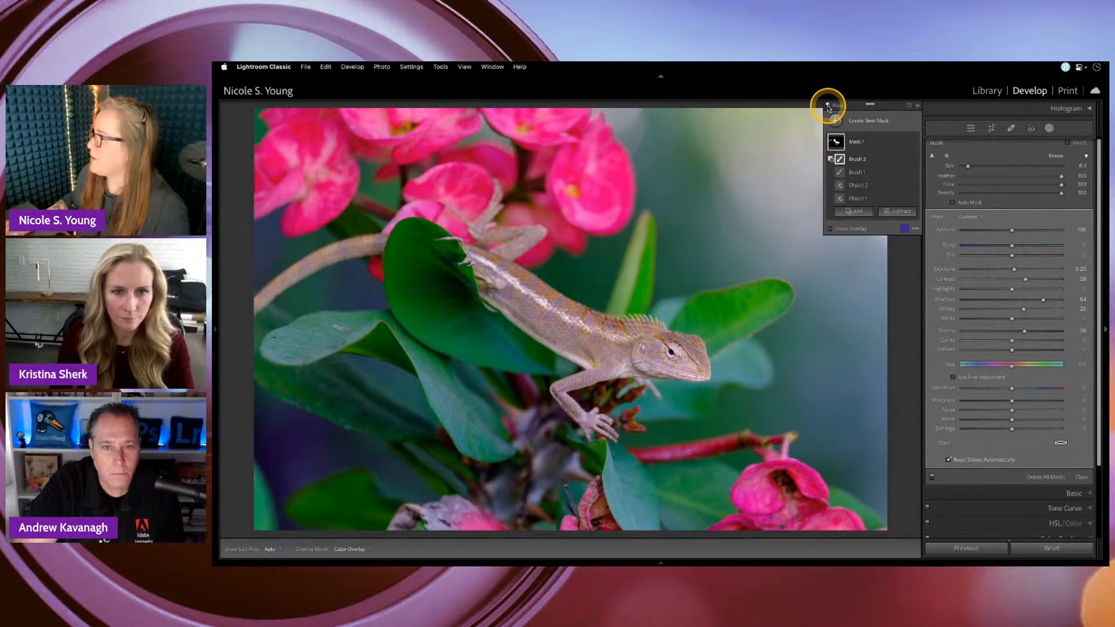
- Toggle the mask adjustments to compare the lizard with and without them, and reselect Mask 1
left_click(829, 107)
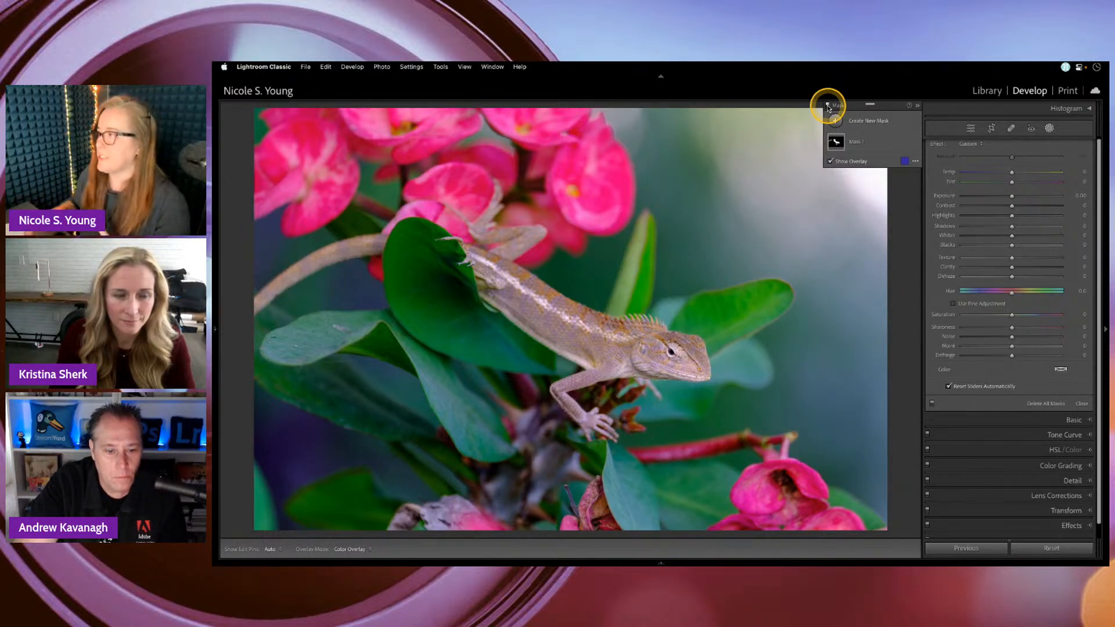
left_click(836, 142)
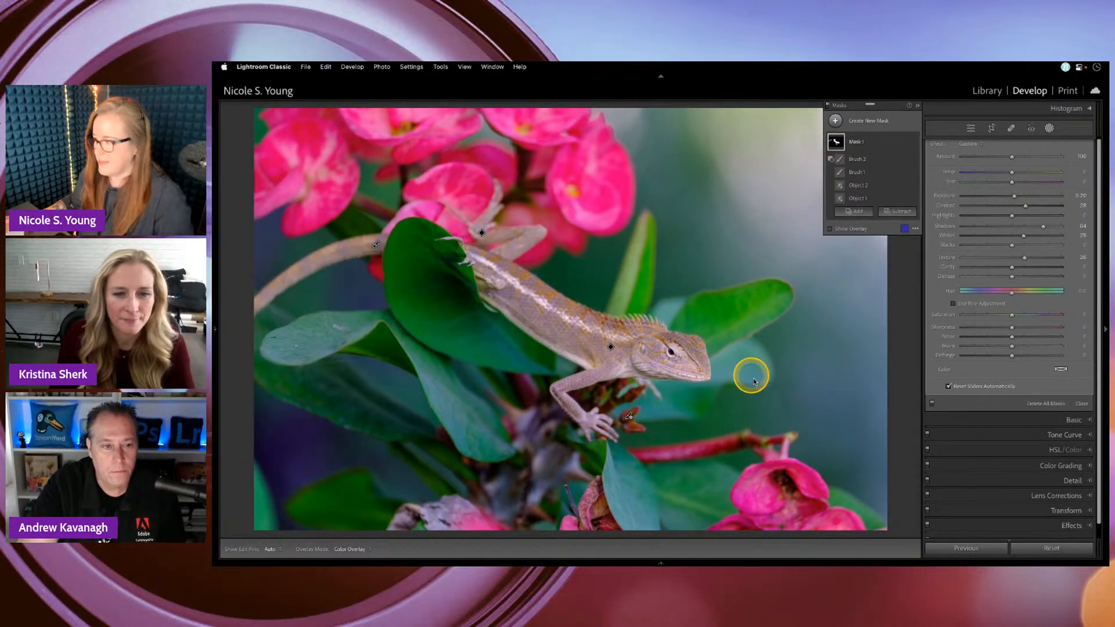
key("ctrl+alt+s")
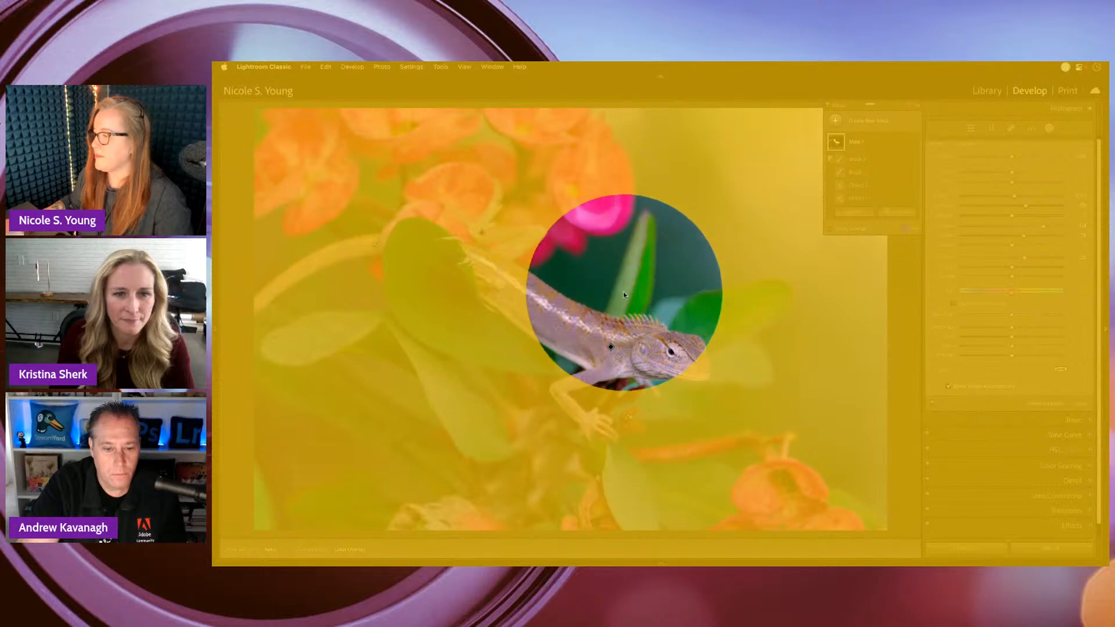
key("ctrl+alt+s")
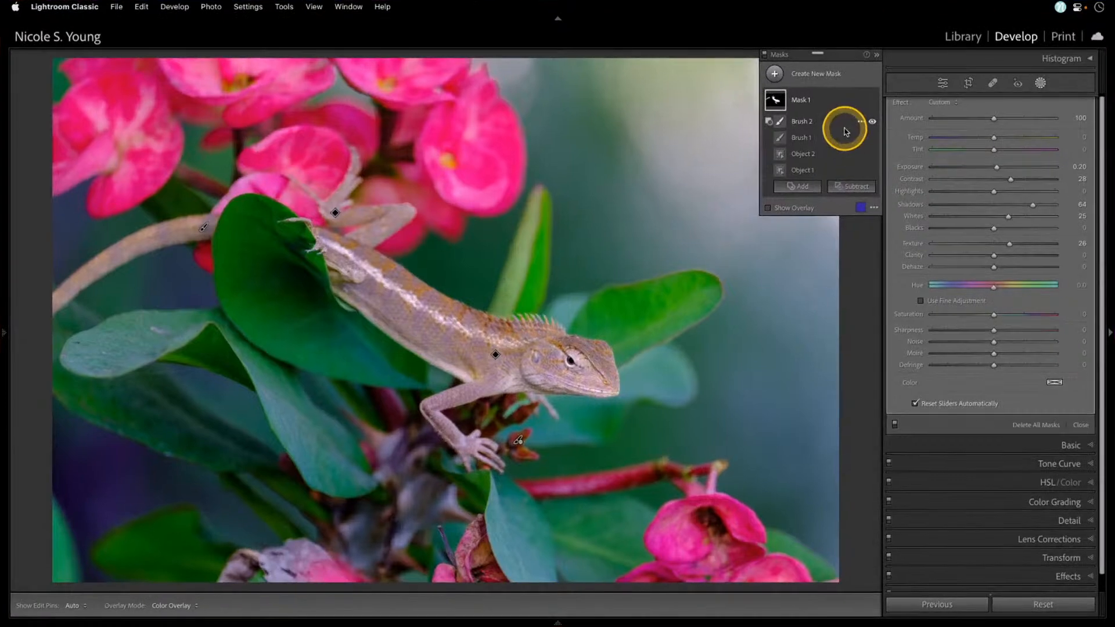
key("ctrl")
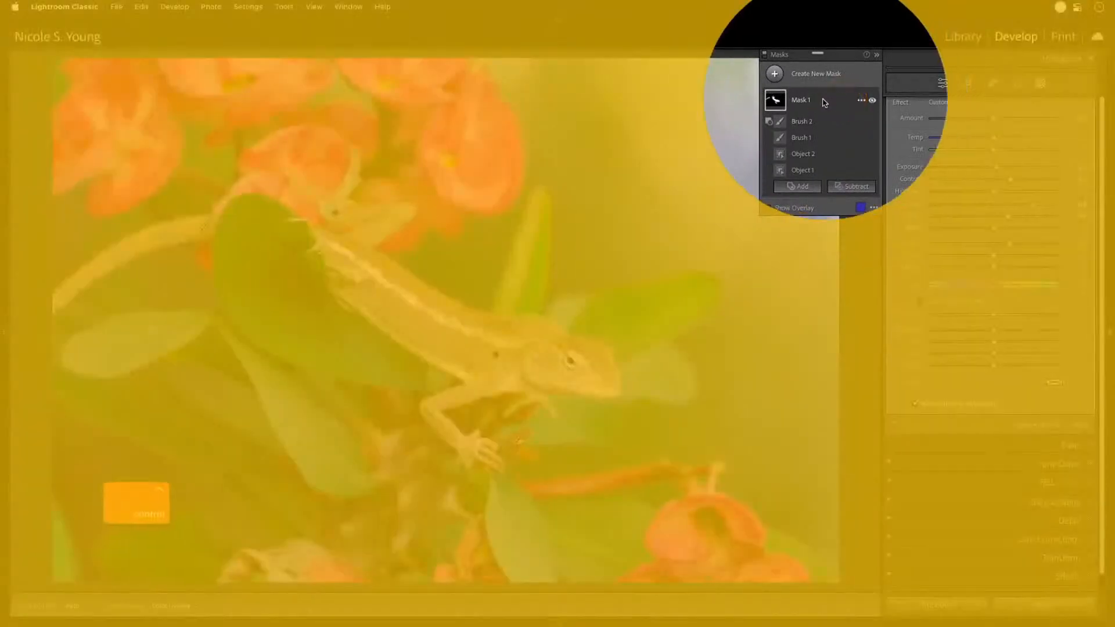
left_click(862, 103)
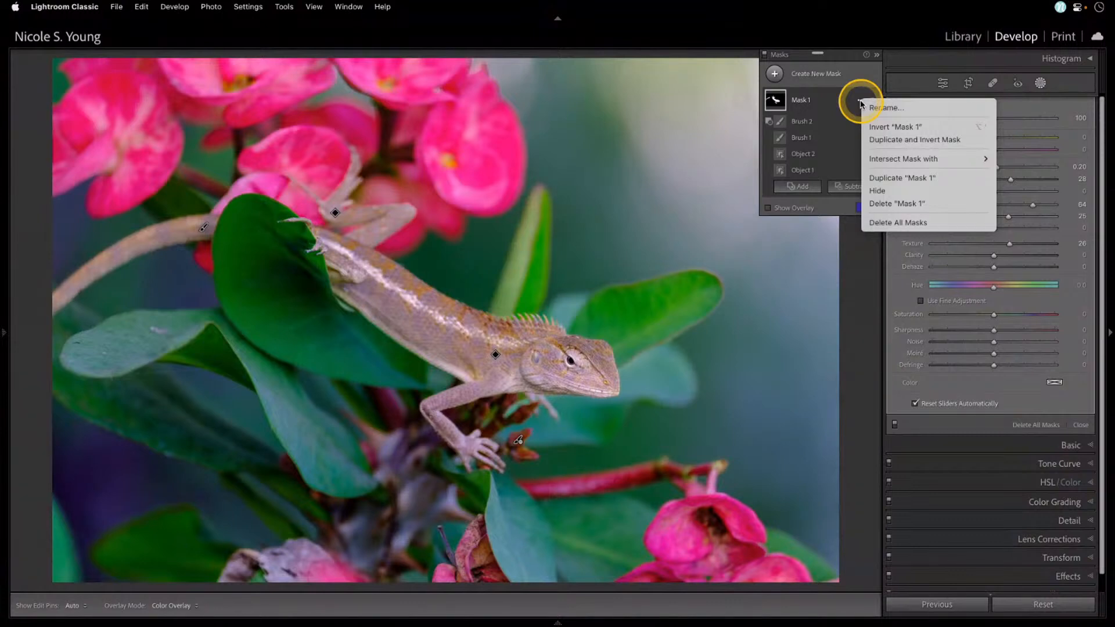
mouse_move(930, 162)
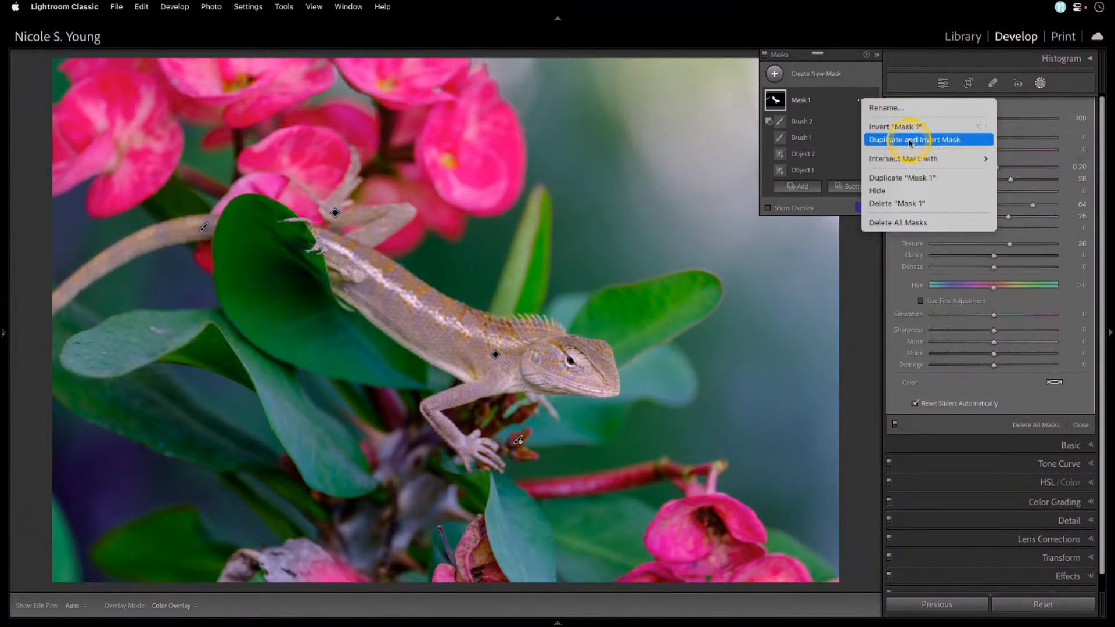
left_click(842, 93)
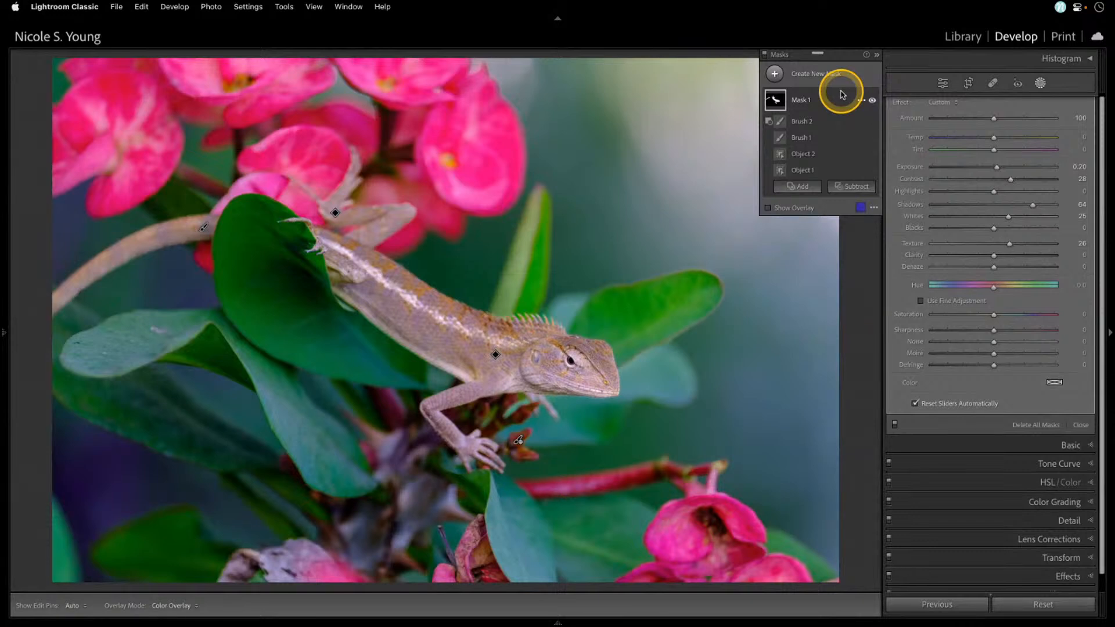
- Intersect Mask 1 with a linear gradient drawn from just beyond the lizard's head back to the large leaf, with the overlay shown
key("alt")
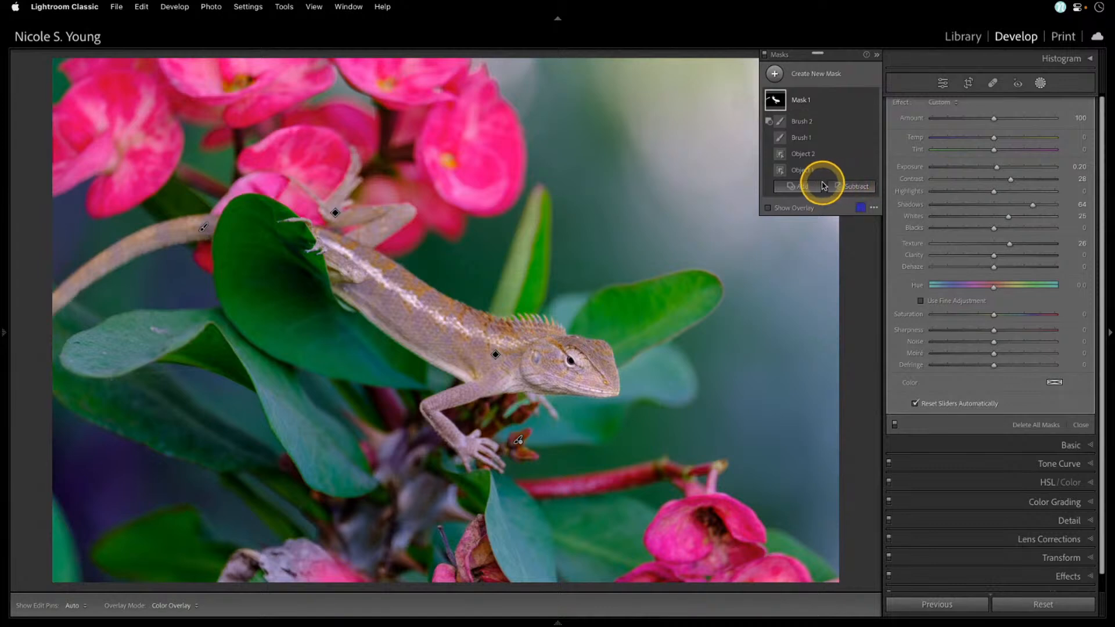
key("alt")
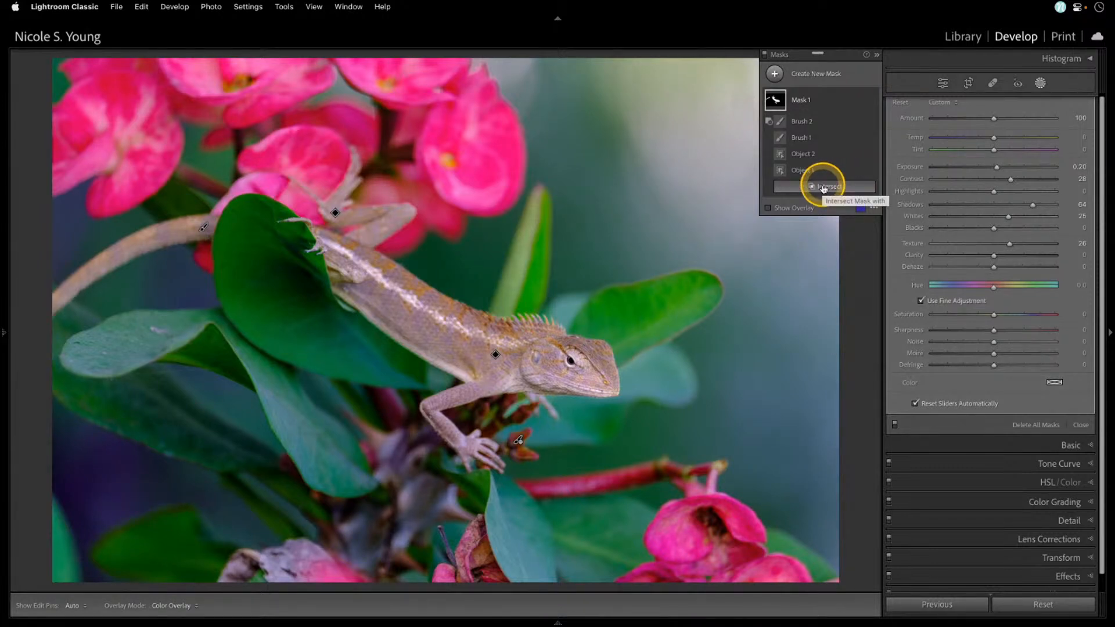
left_click(824, 187)
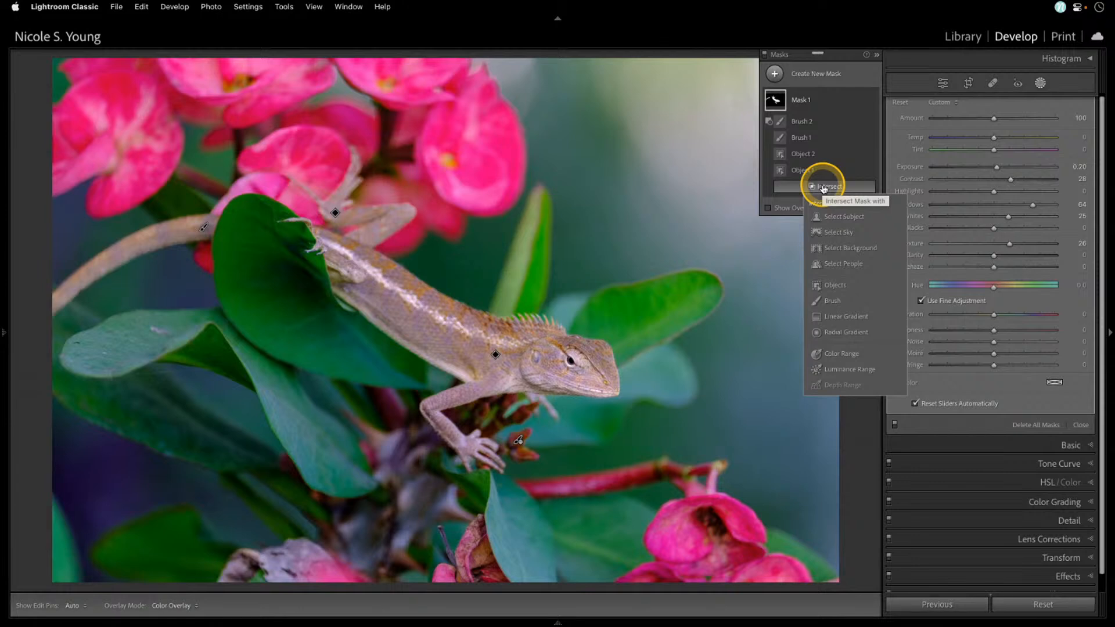
left_click(857, 318)
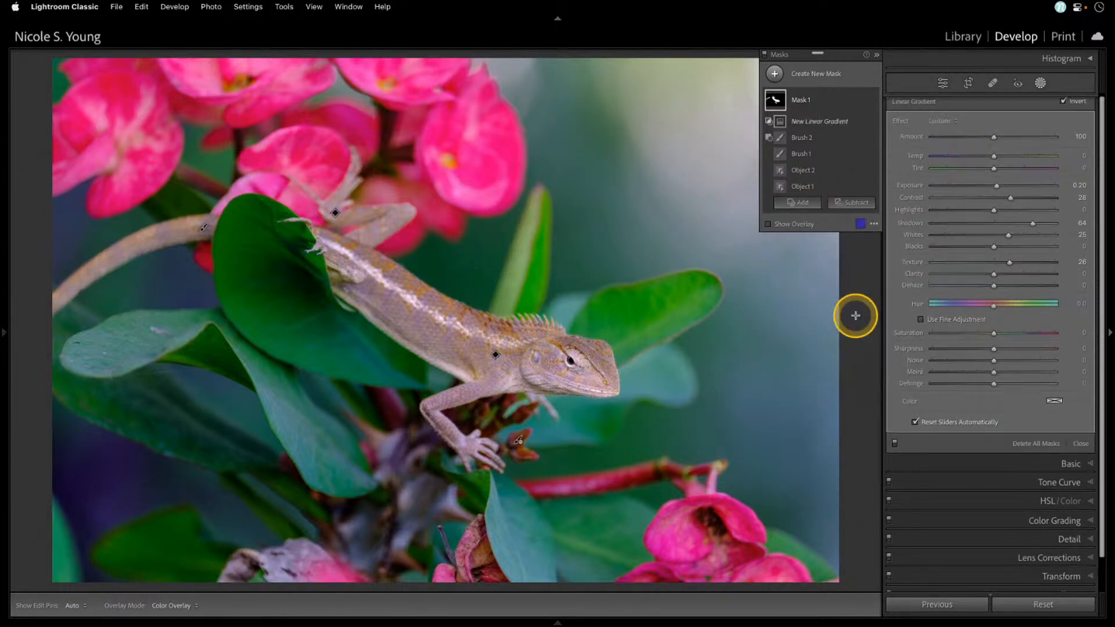
left_click(795, 226)
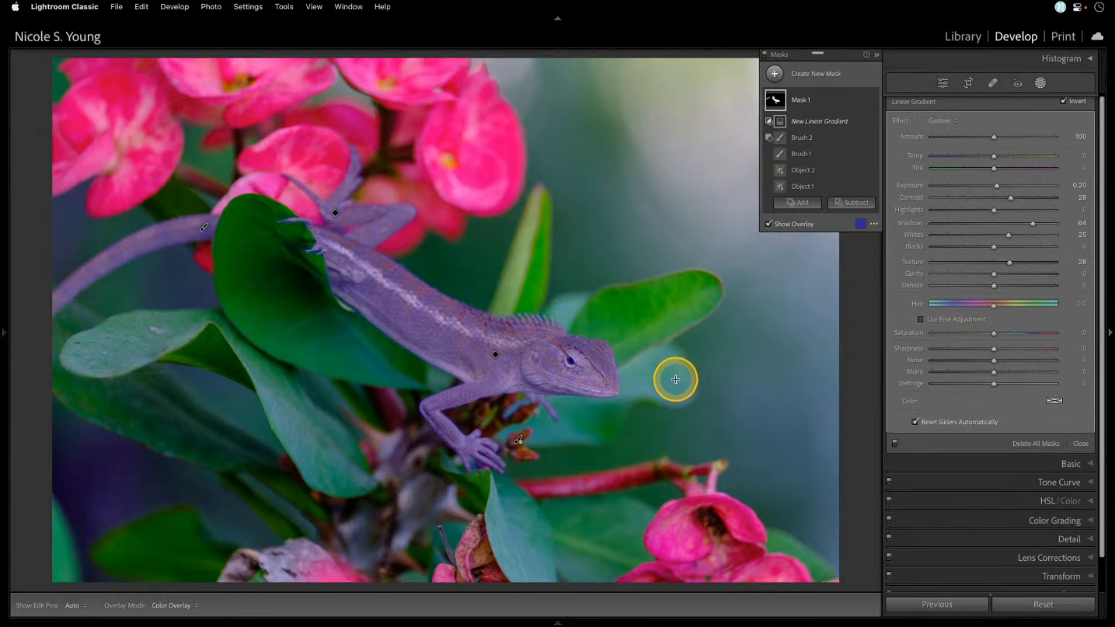
left_click_drag(675, 379, 299, 278)
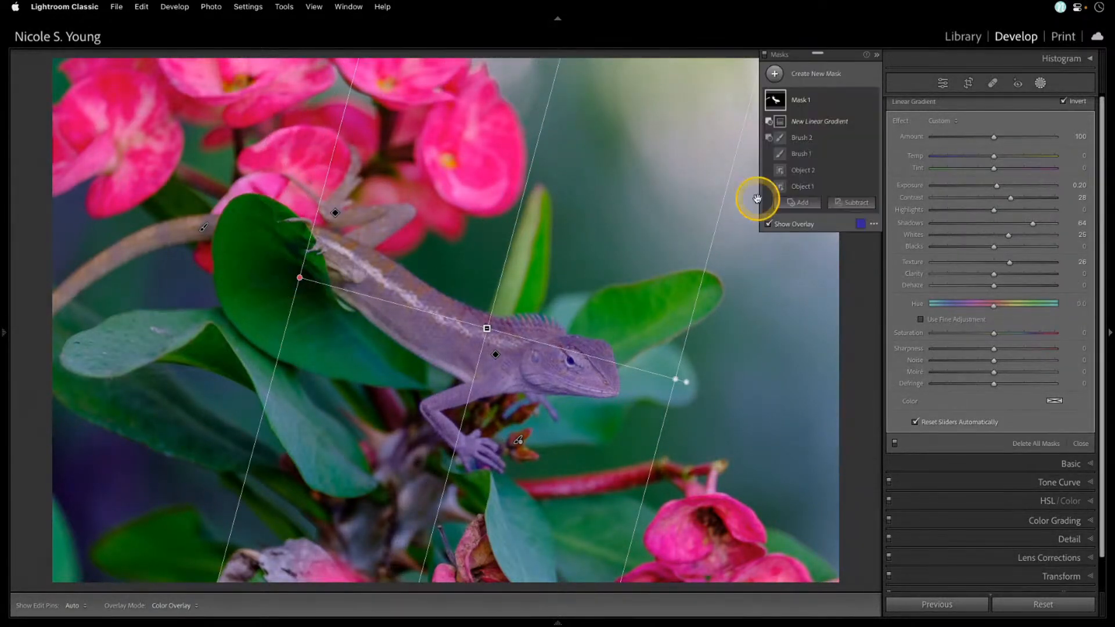
- Check the gradient fade of Mask 1 in White on Black overlay mode, ending with the overlay hidden
left_click(875, 225)
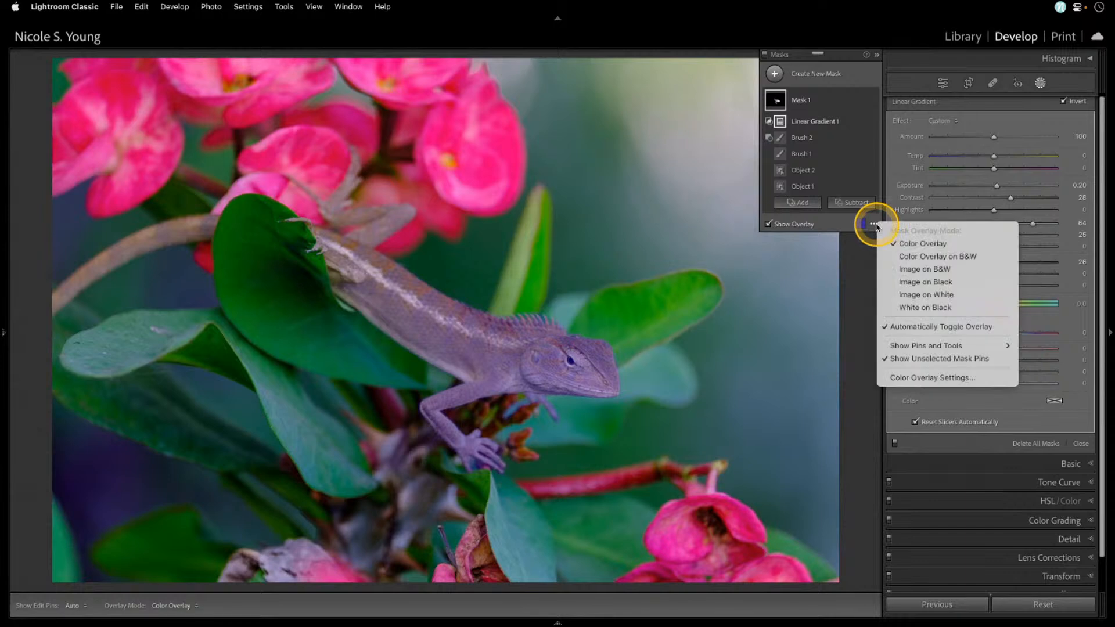
left_click(977, 308)
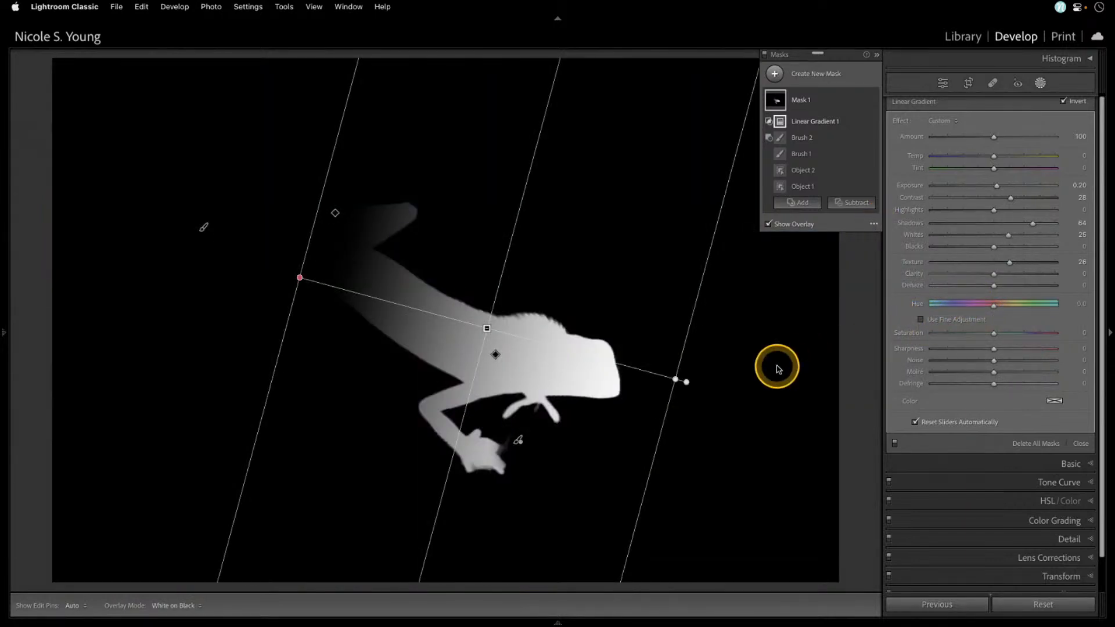
left_click(781, 103)
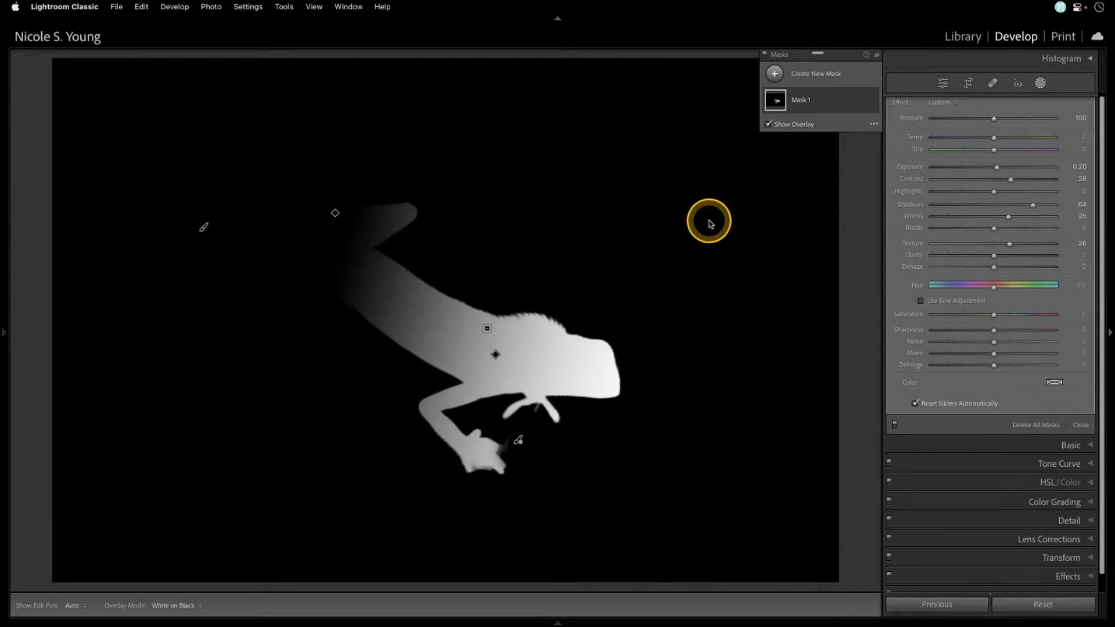
left_click(793, 126)
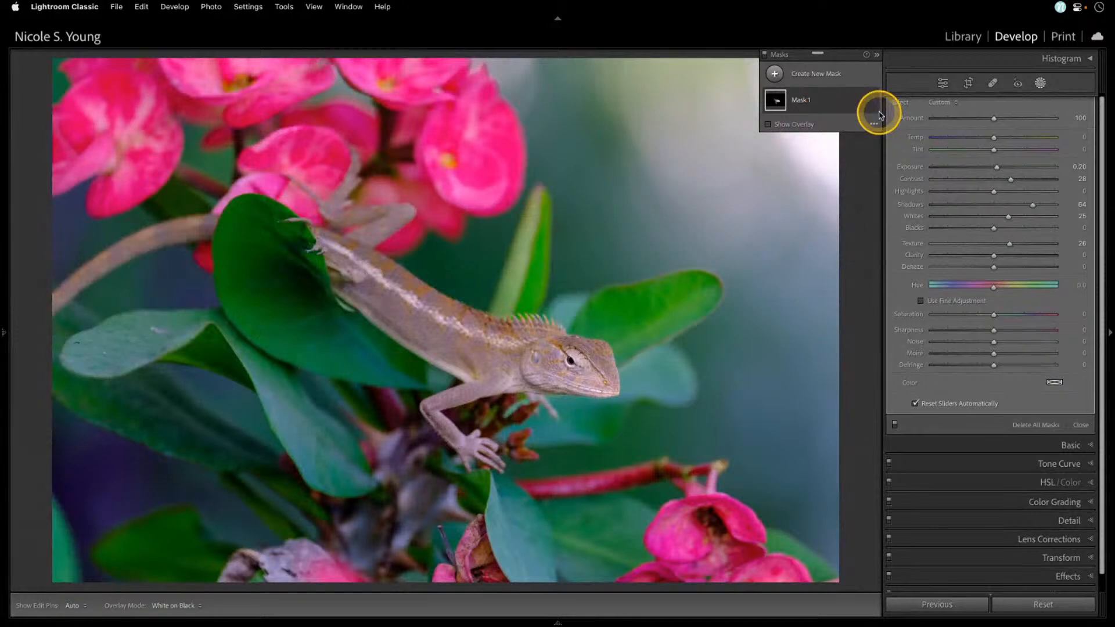
- Compare the photo before and after the edits
key("backslash")
key("backslash")
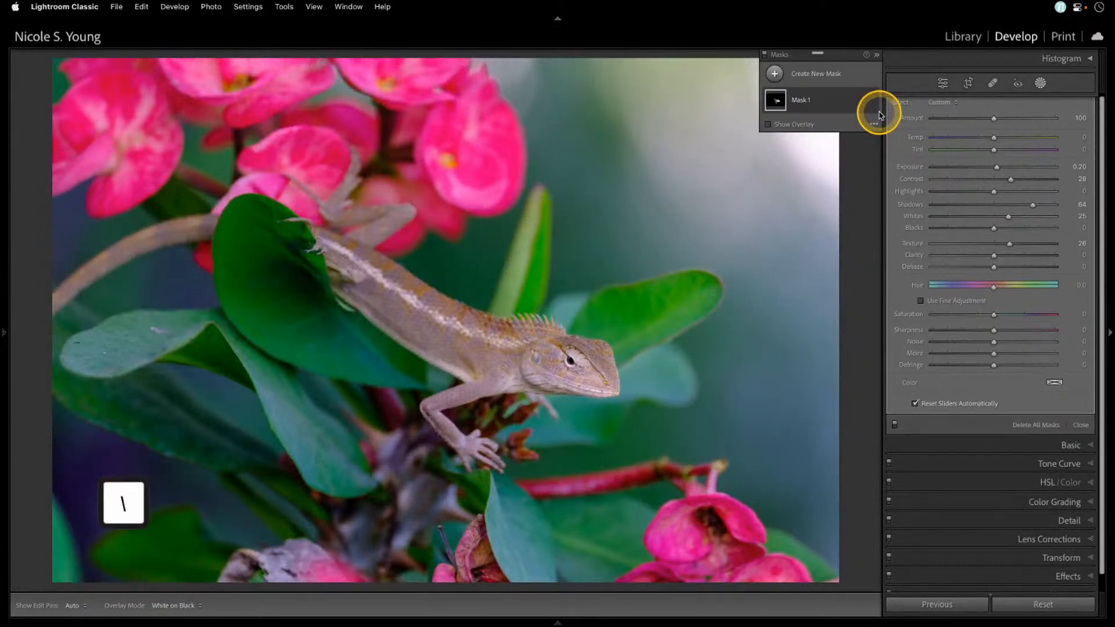
key("backslash")
key("backslash")
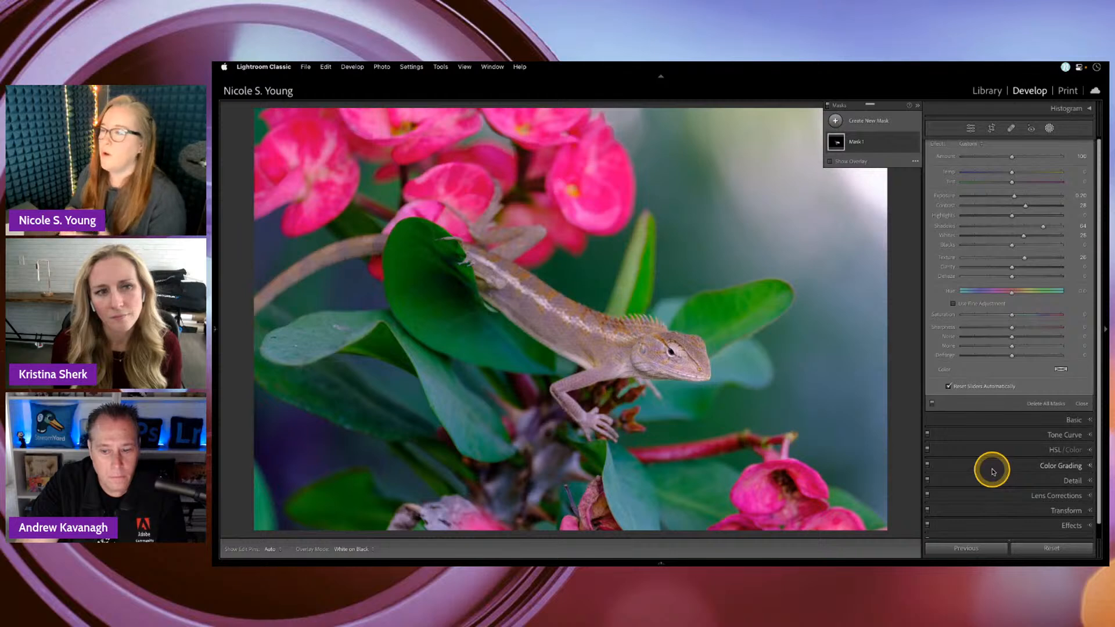
- Show the mask overlay for Mask 1 and set its mode to Color Overlay
left_click(837, 161)
left_click(783, 80)
left_click(782, 80)
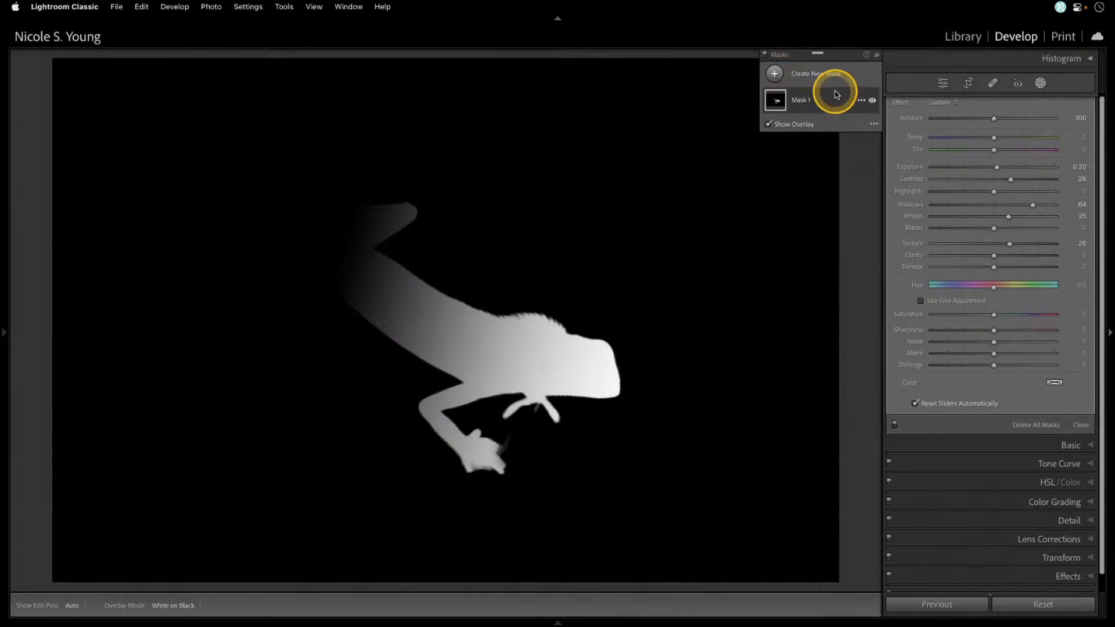
left_click(880, 130)
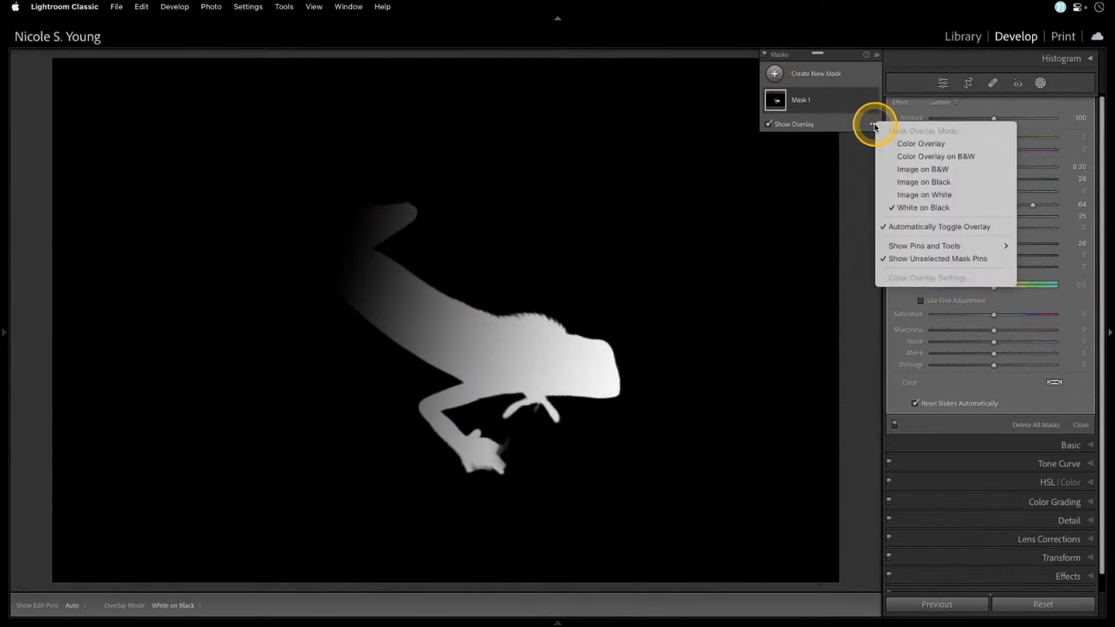
left_click(913, 143)
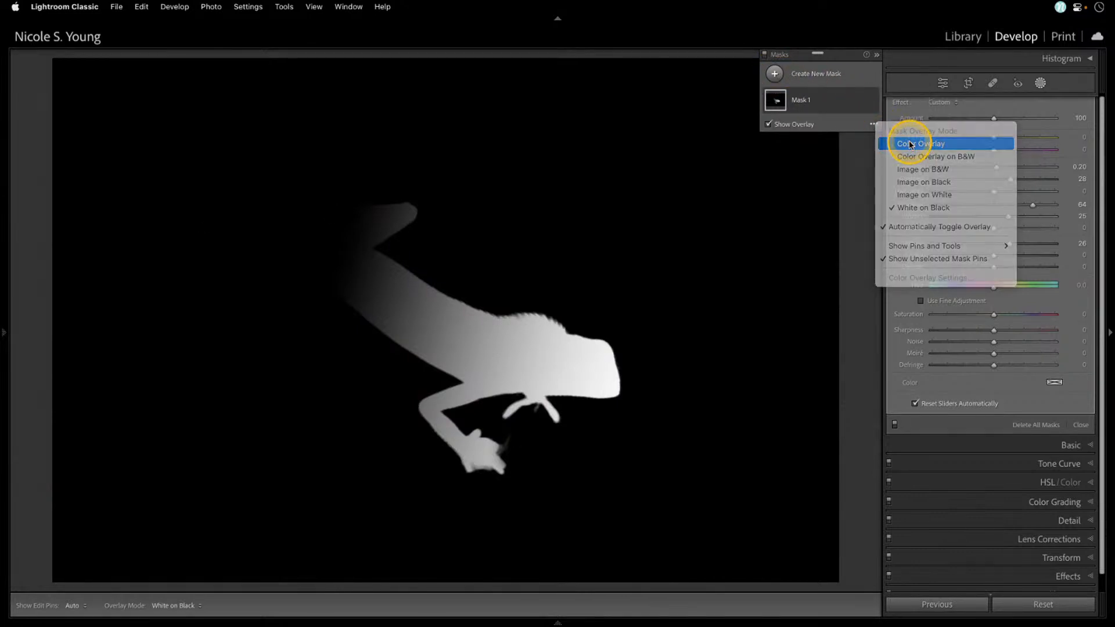
- Create a new radial gradient mask as a wide ellipse around the lizard, centred just above its body
left_click(776, 74)
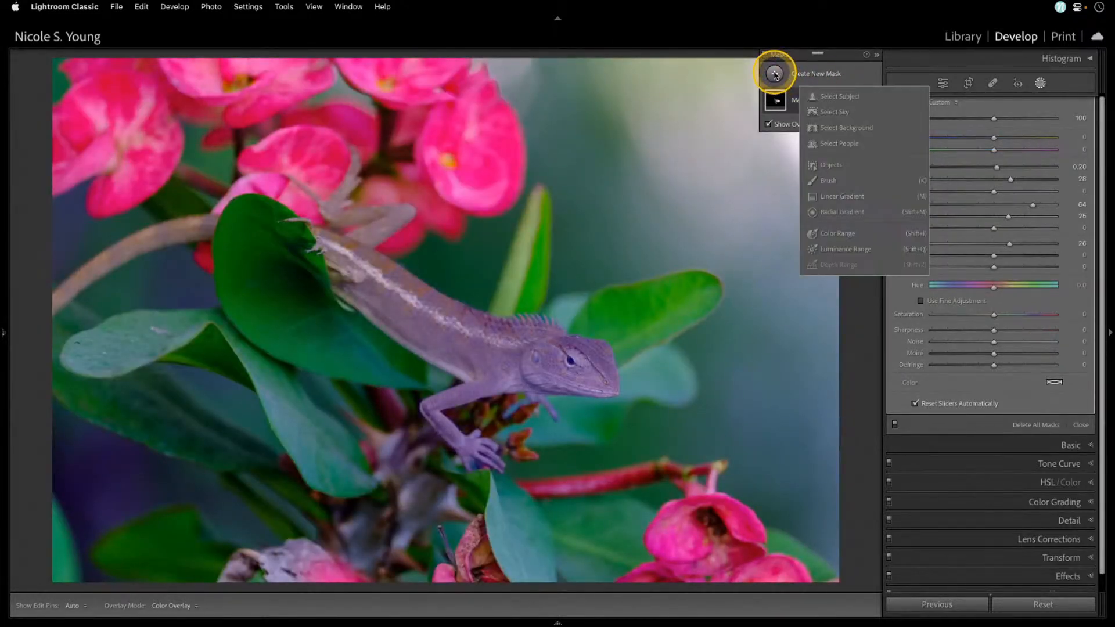
left_click(853, 214)
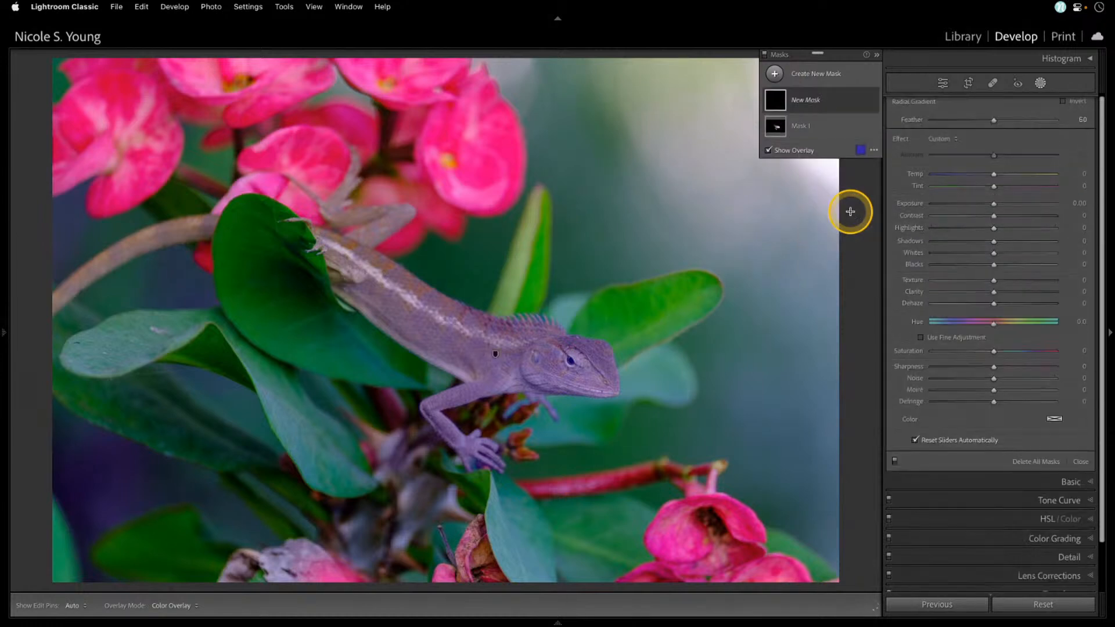
left_click_drag(431, 262, 766, 446)
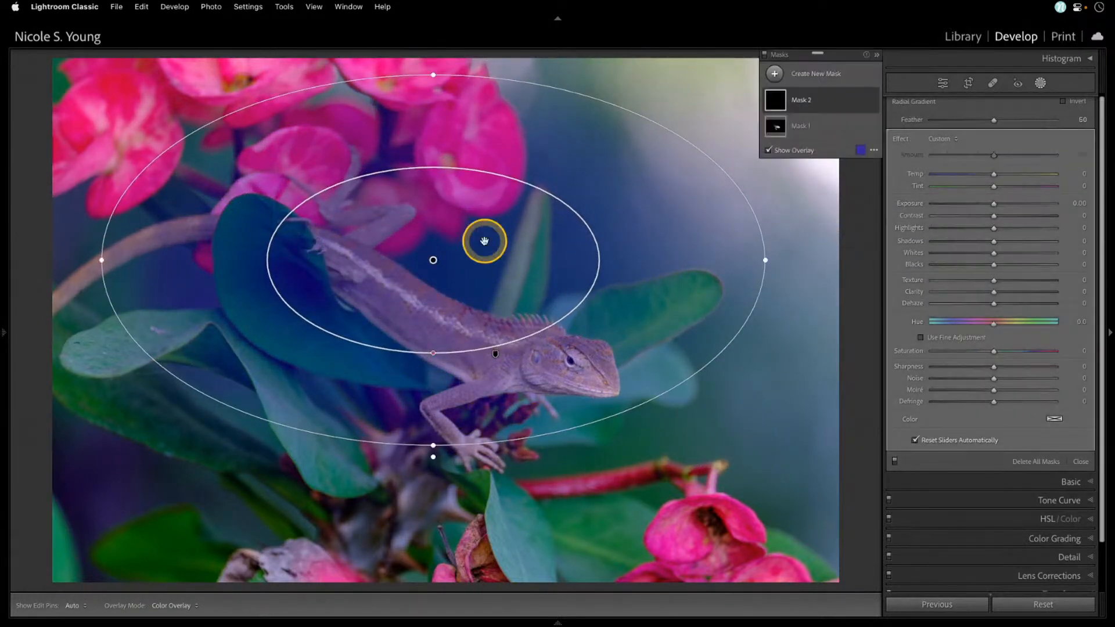
left_click_drag(437, 261, 451, 286)
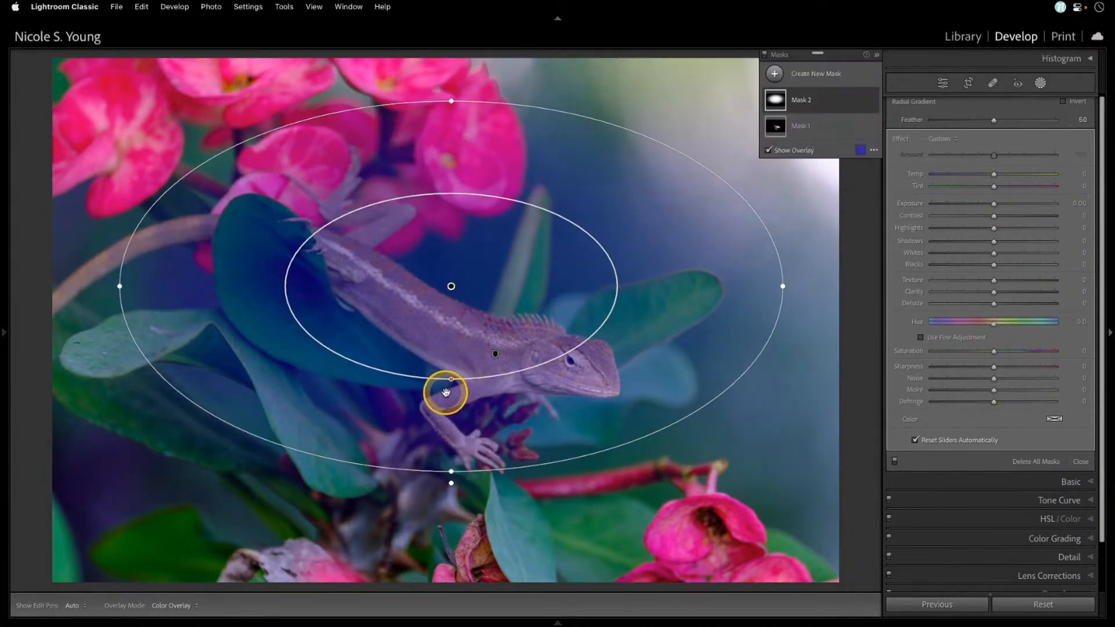
- Increase the radial gradient's feather slightly, stretch the ellipse to about the photo's full height and centre it on the lizard's body
mouse_move(450, 378)
left_mouse_down()
mouse_move(458, 410)
mouse_move(460, 348)
mouse_move(461, 369)
left_mouse_up()
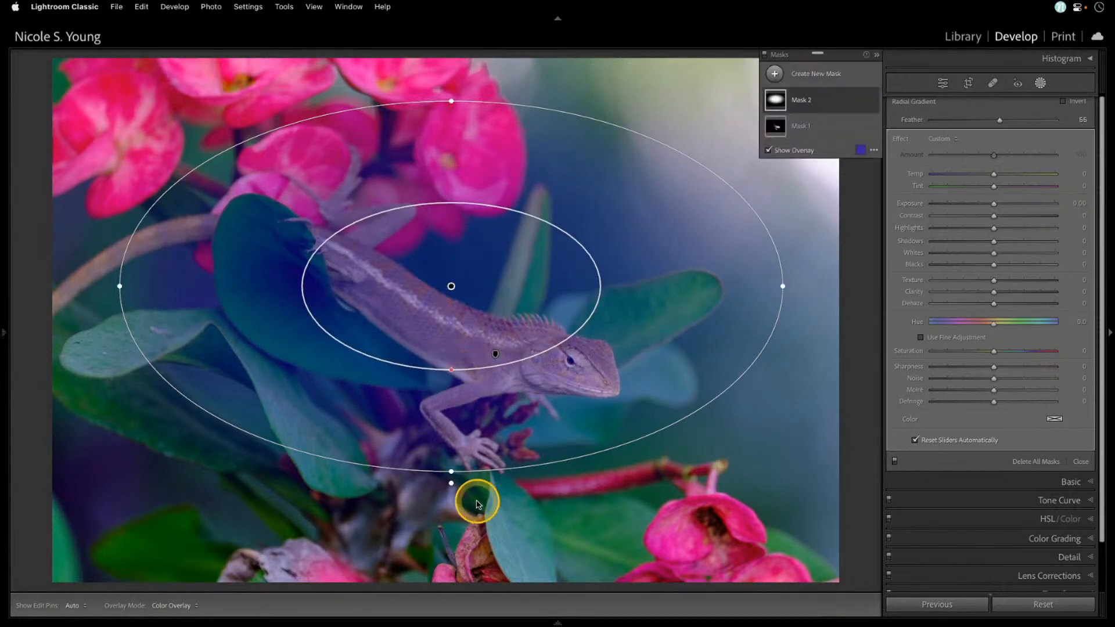
left_click_drag(451, 472, 465, 547)
left_click_drag(455, 284, 458, 321)
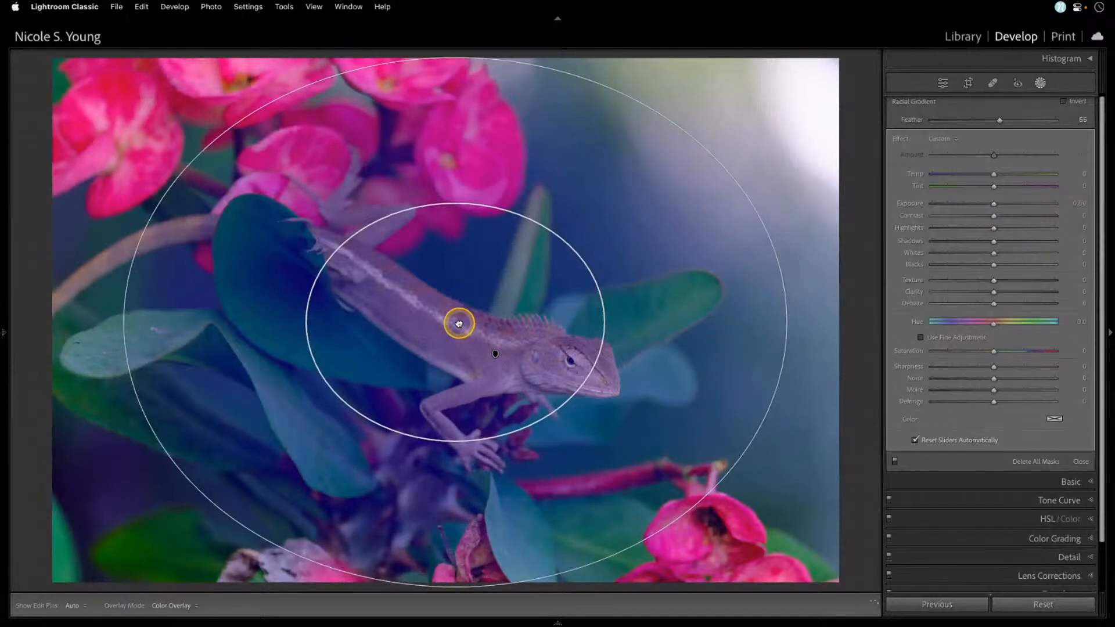
- Tilt the radial gradient to follow the slope of the lizard's body and flatten the ellipse slightly
left_click_drag(786, 321, 759, 401)
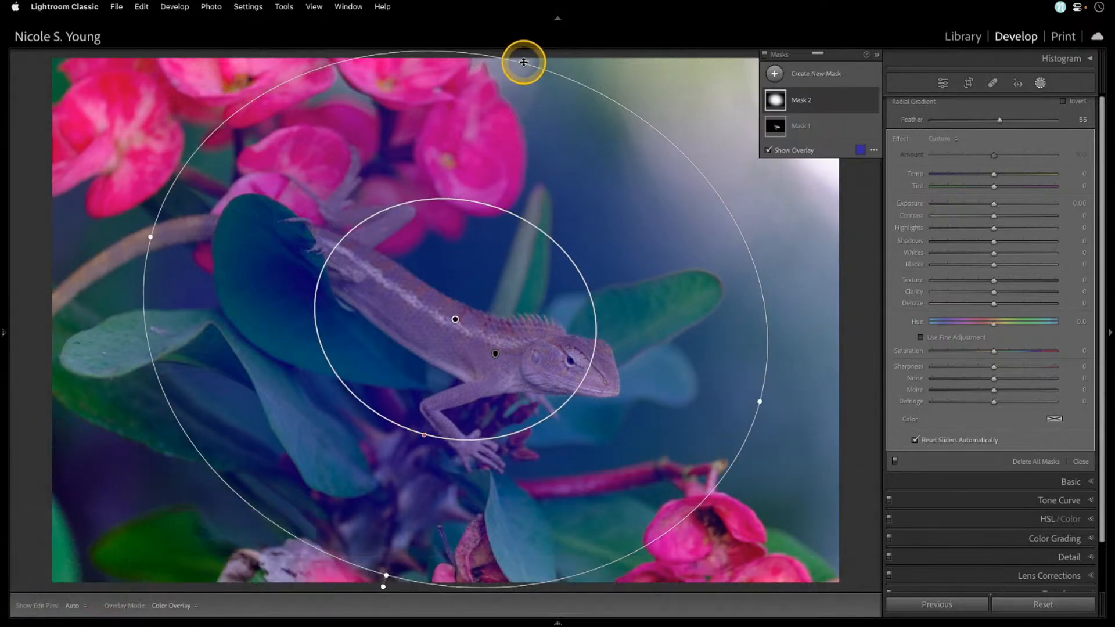
left_click_drag(522, 61, 514, 99)
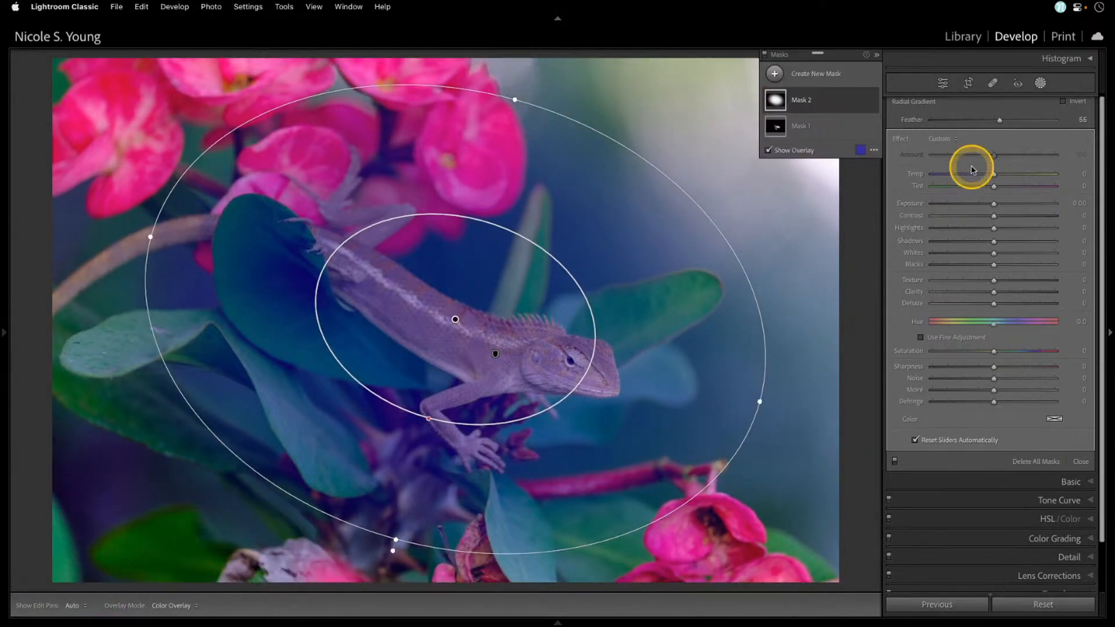
- Invert the radial gradient of Mask 2 while viewing its overlay as White on Black, and hide the overlay
left_click(875, 152)
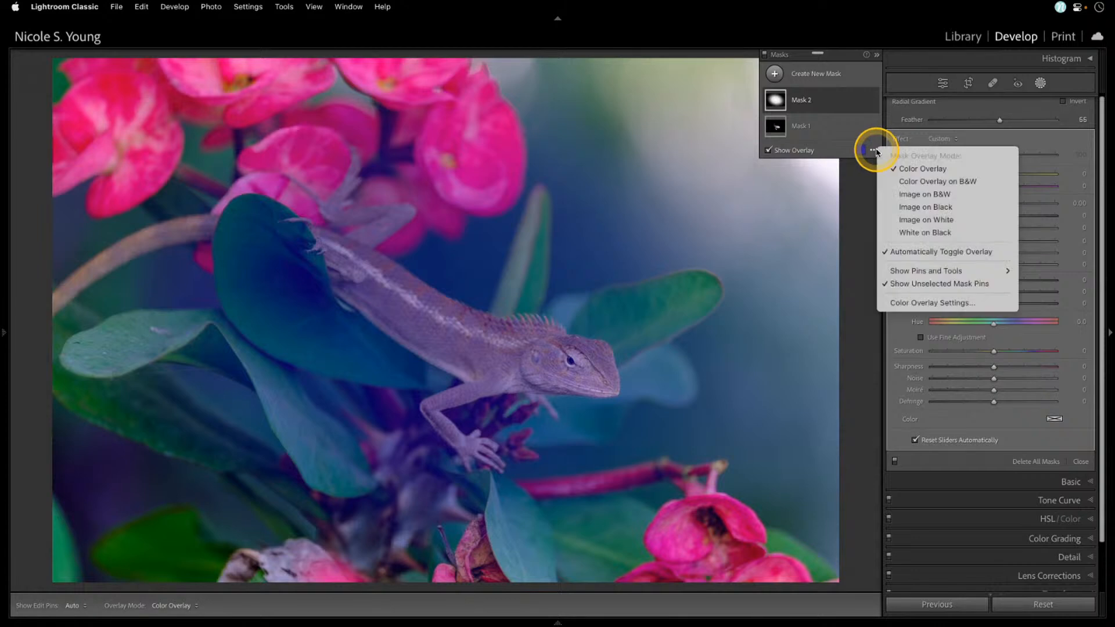
left_click(957, 233)
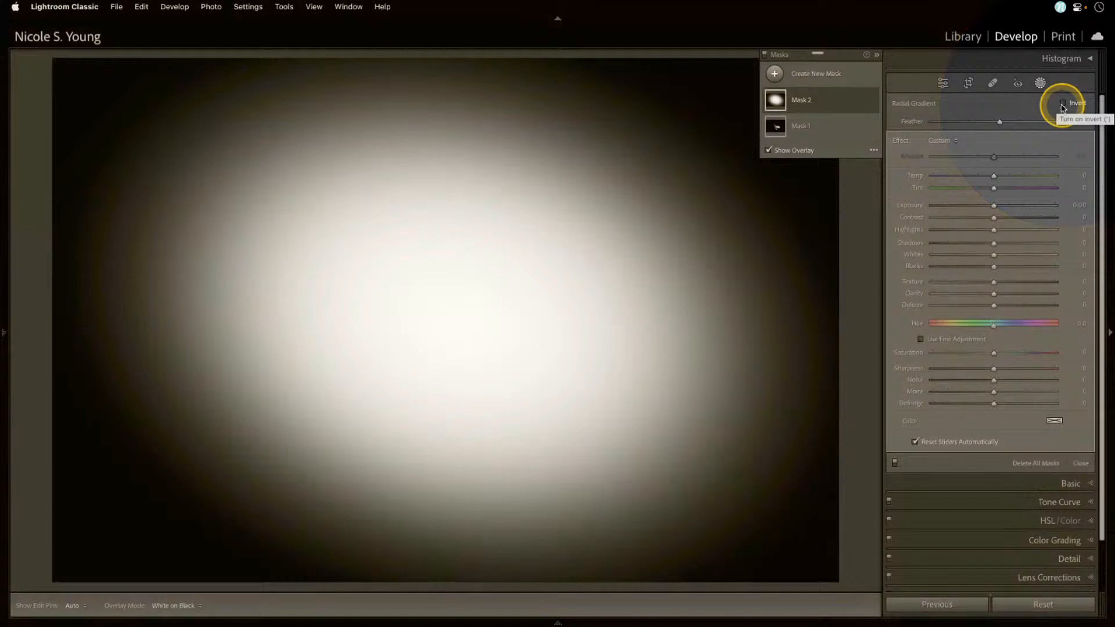
left_click(1063, 105)
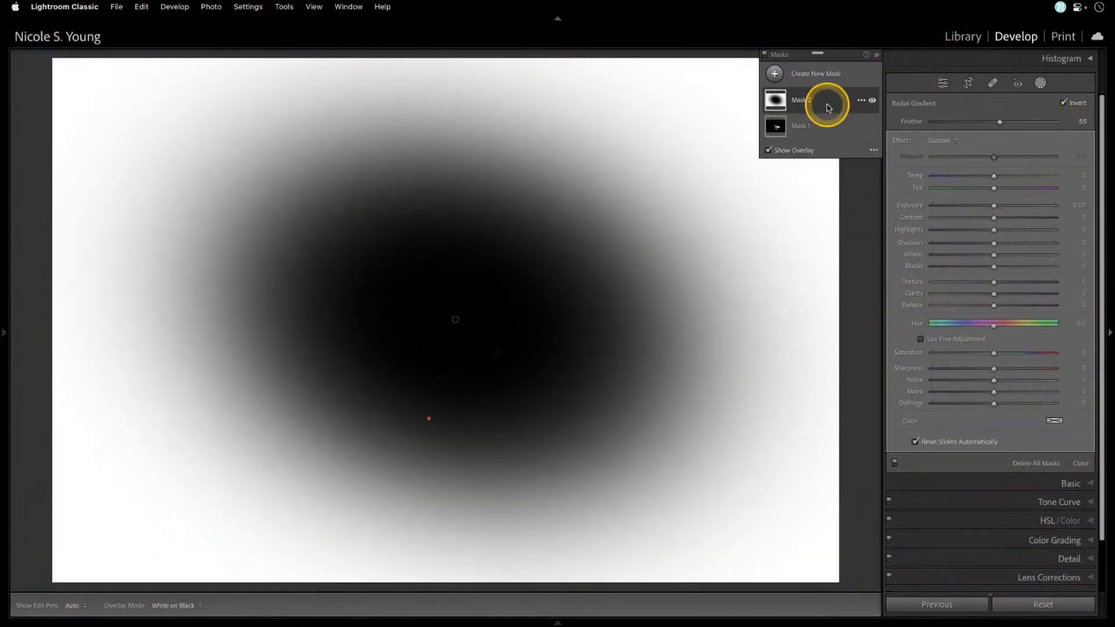
left_click(793, 152)
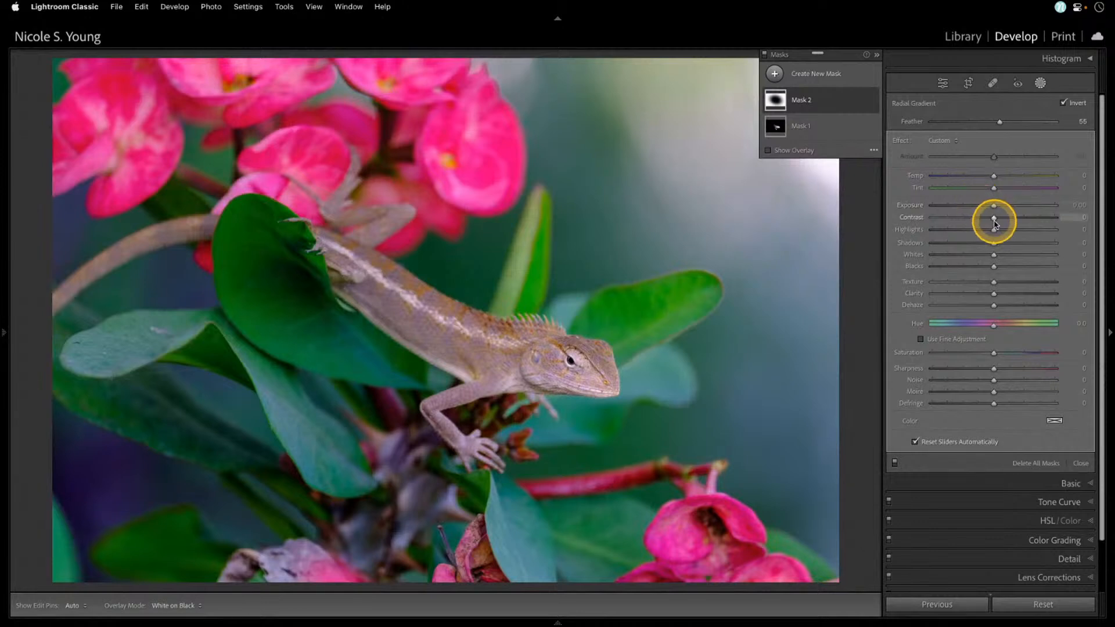
- Darken and soften the area around the lizard with Highlights −81, Shadows −72, Blacks −12, Texture −65 and Clarity −56
left_click_drag(974, 247, 941, 237)
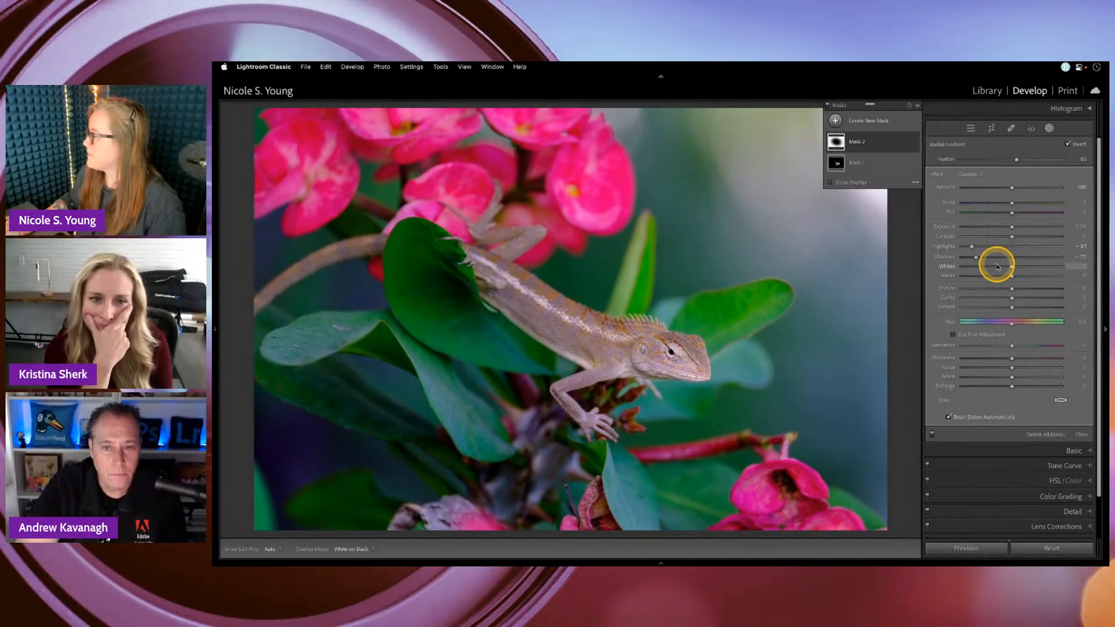
left_click_drag(1011, 275, 990, 274)
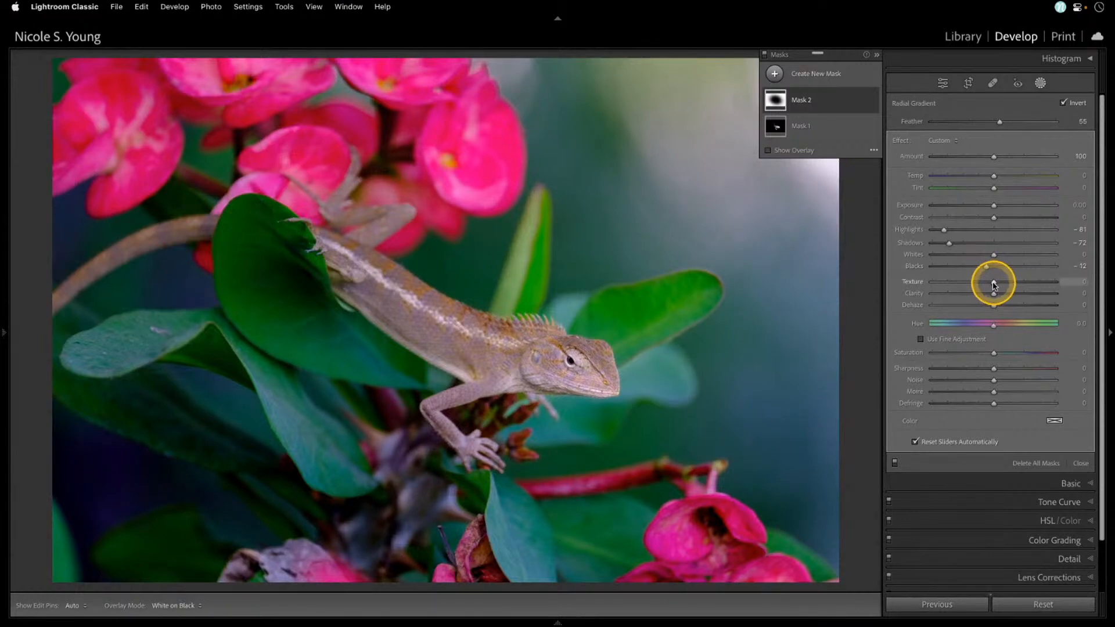
left_click_drag(994, 283, 955, 296)
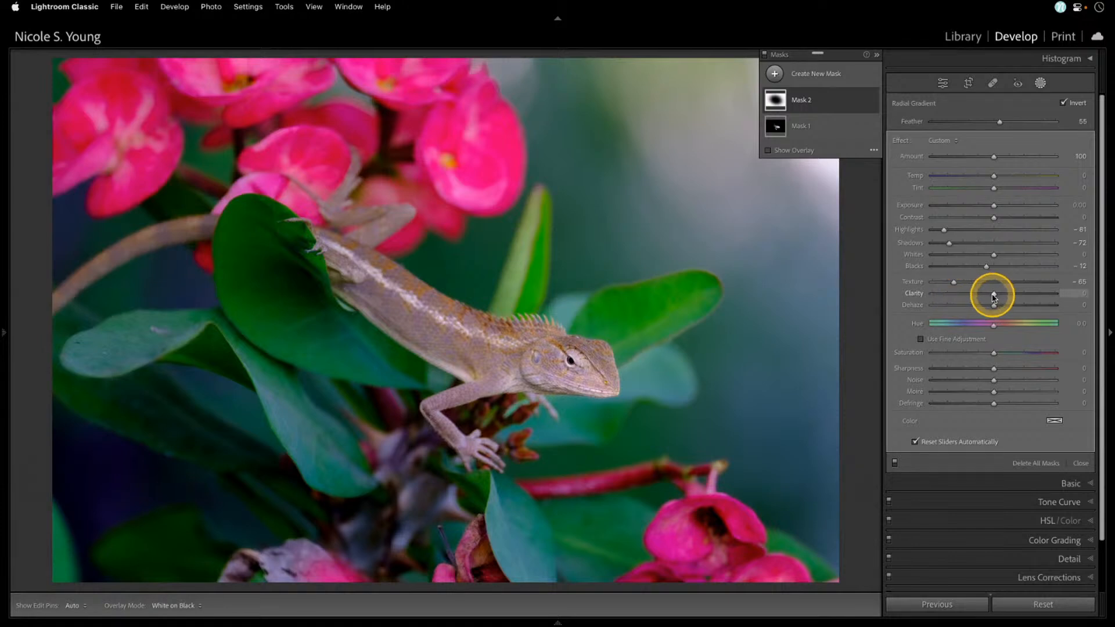
left_click_drag(993, 293, 959, 301)
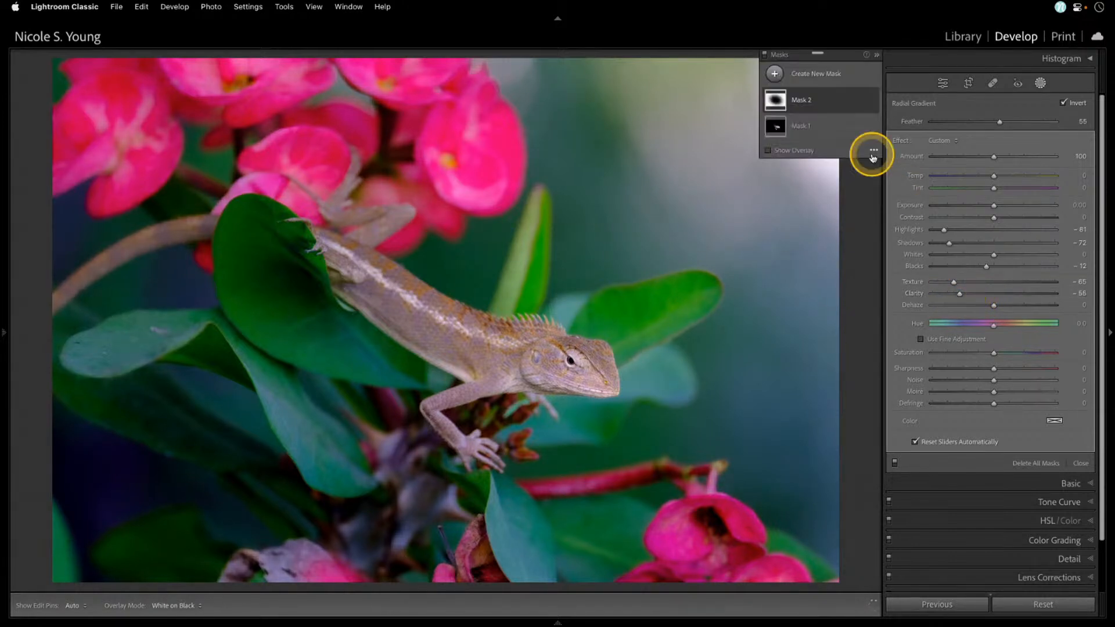
- Compare the lizard photo with and without its masks and before and after the edits, collapsing the Masks panel for an unobstructed view
left_click(764, 55)
left_click(764, 56)
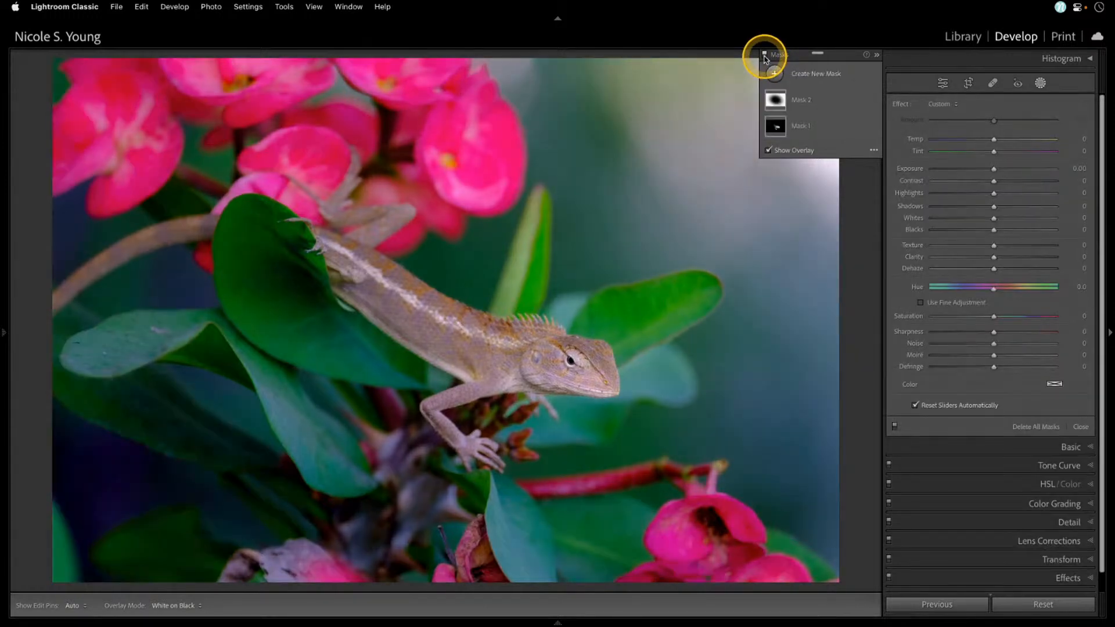
key("backslash")
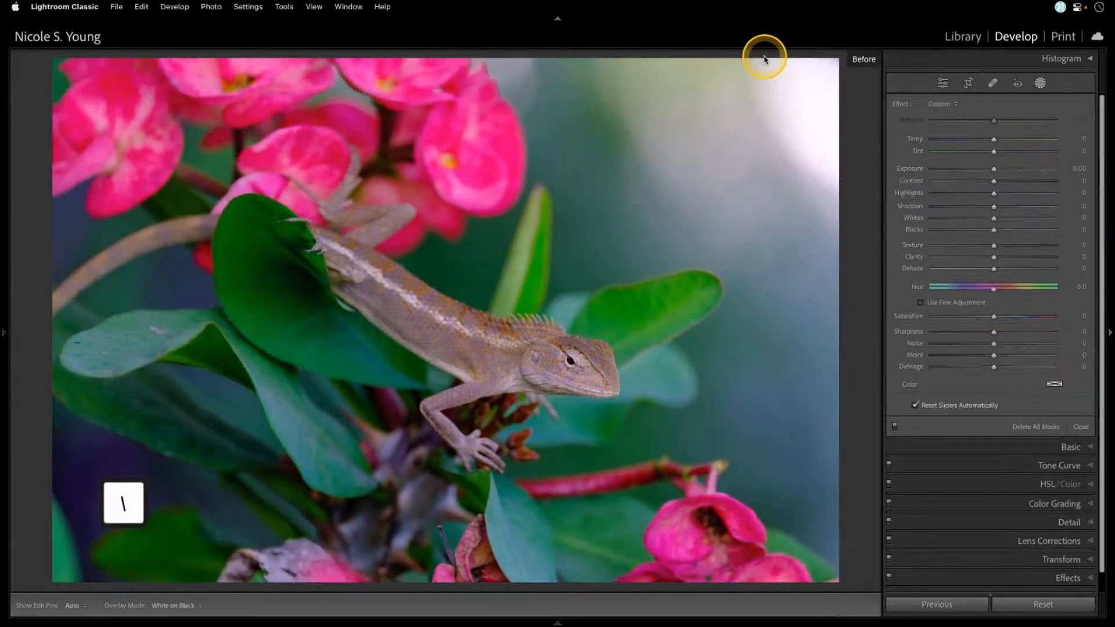
key("backslash")
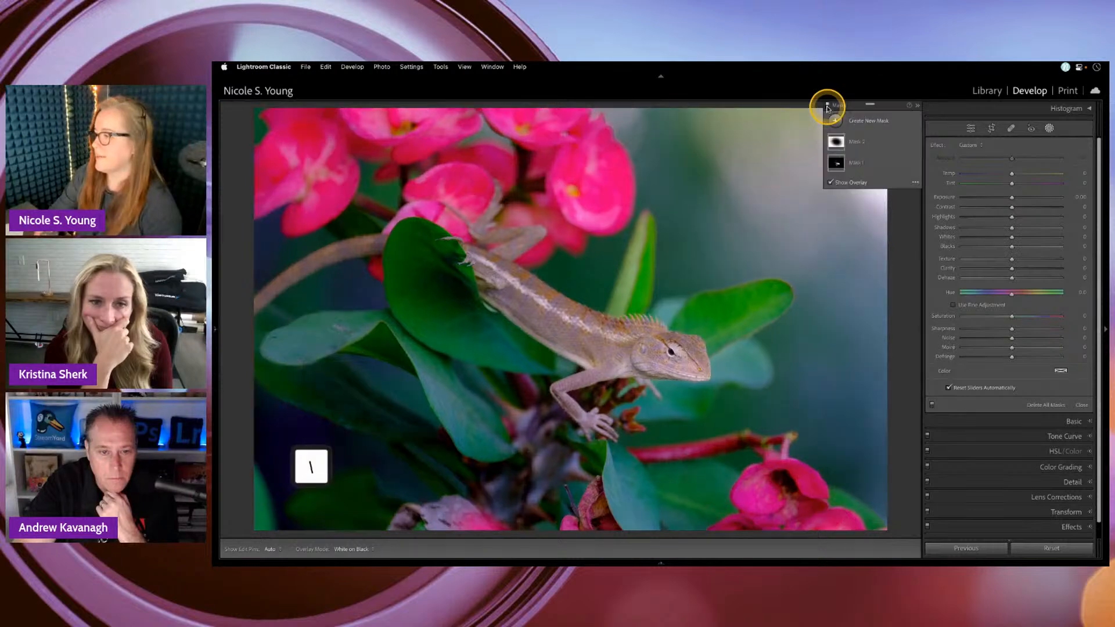
key("backslash")
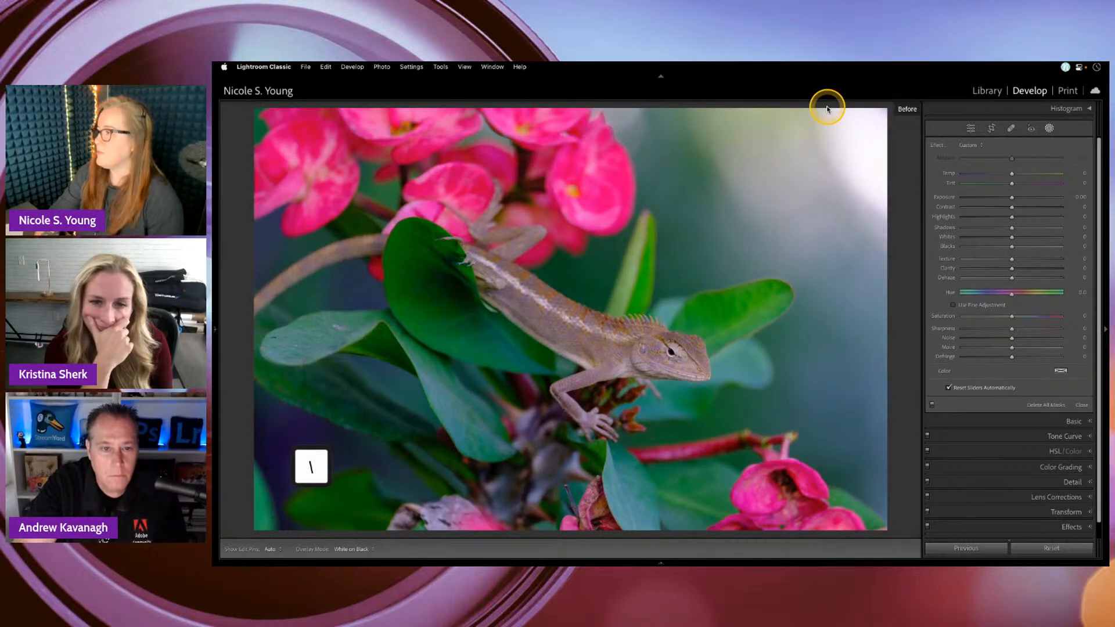
key("backslash")
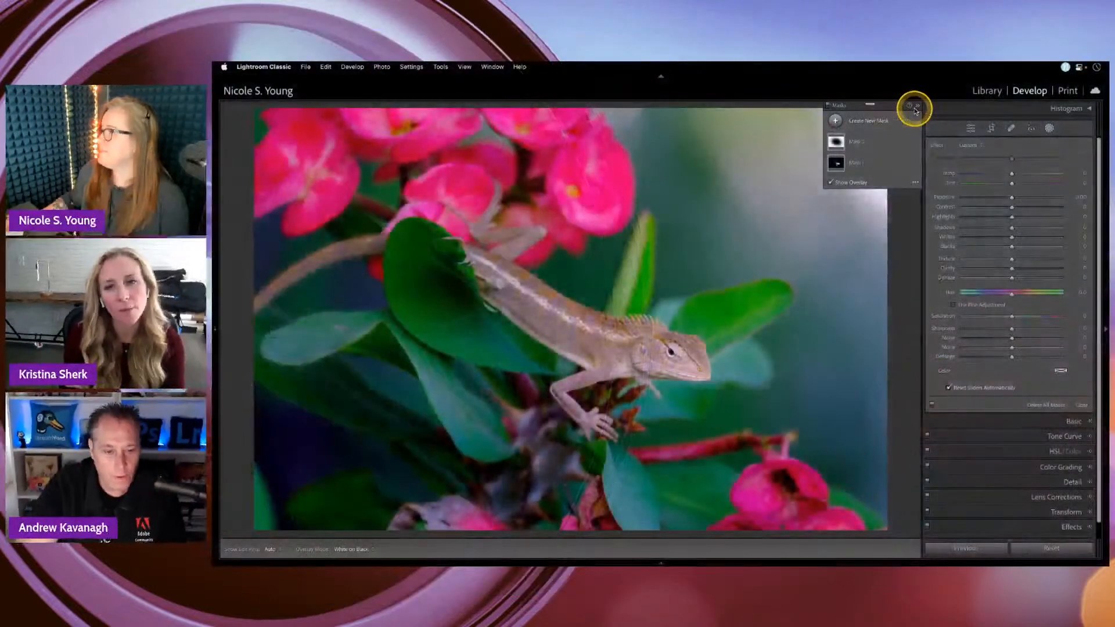
left_click(916, 109)
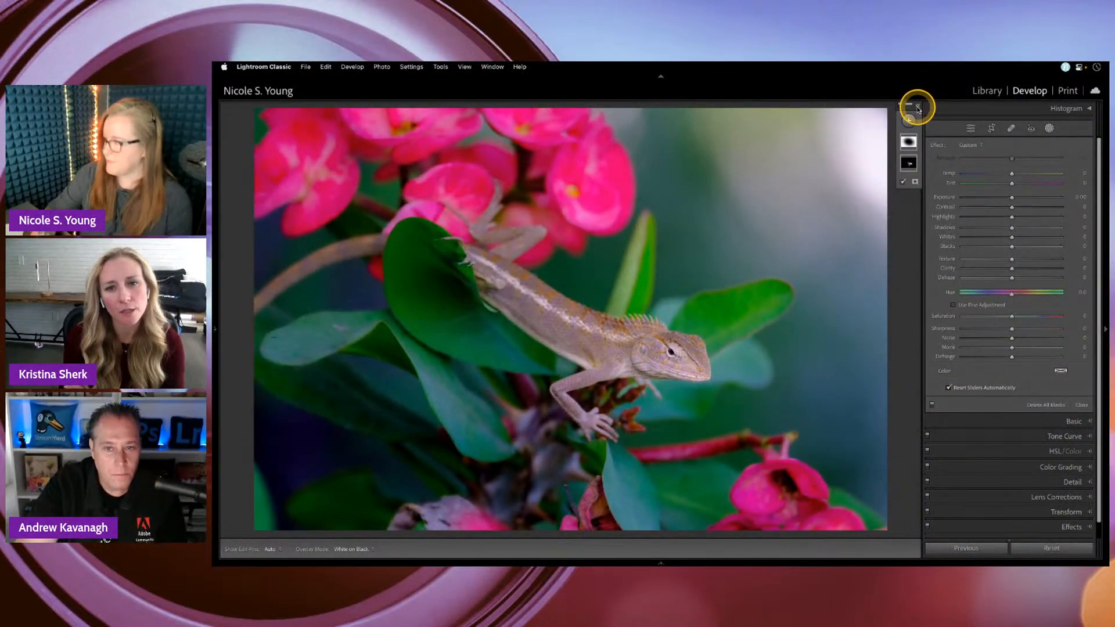
key("backslash")
key("backslash")
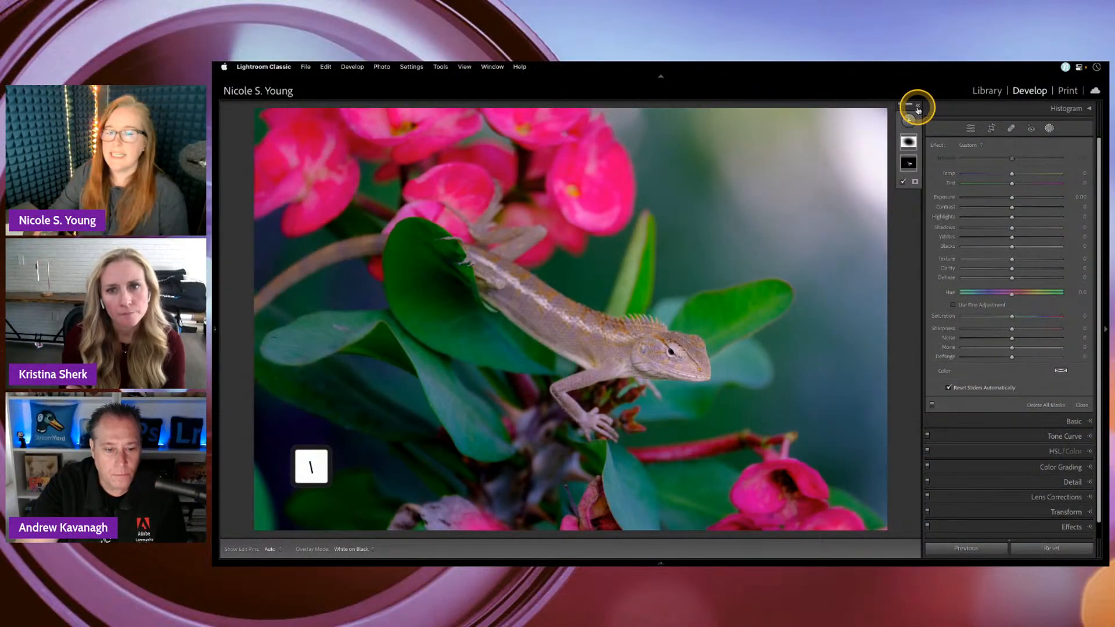
key("backslash")
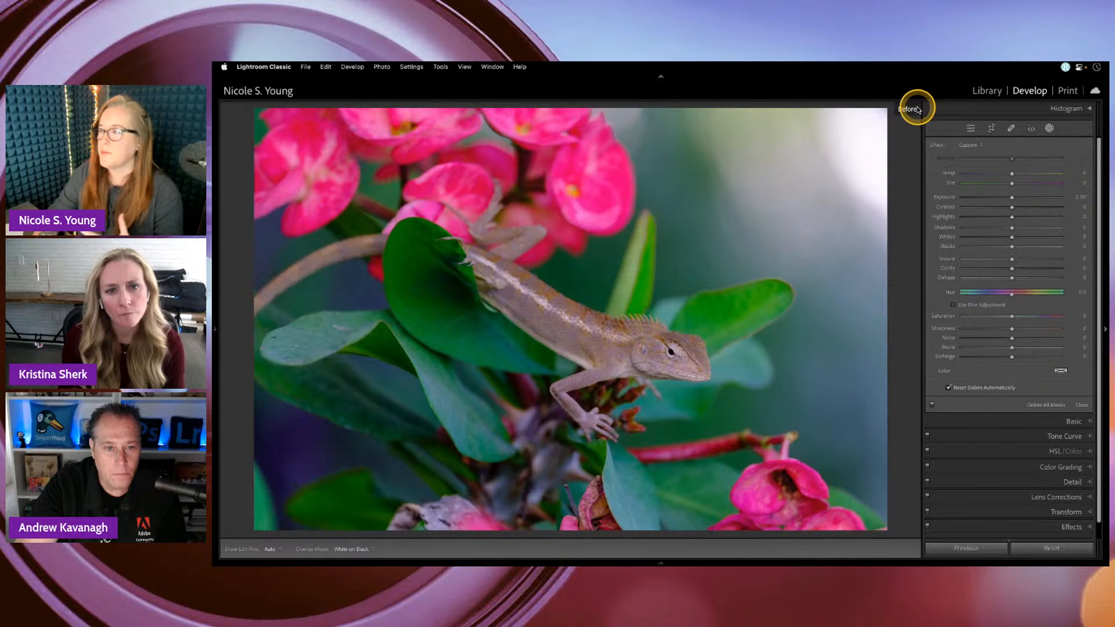
key("backslash")
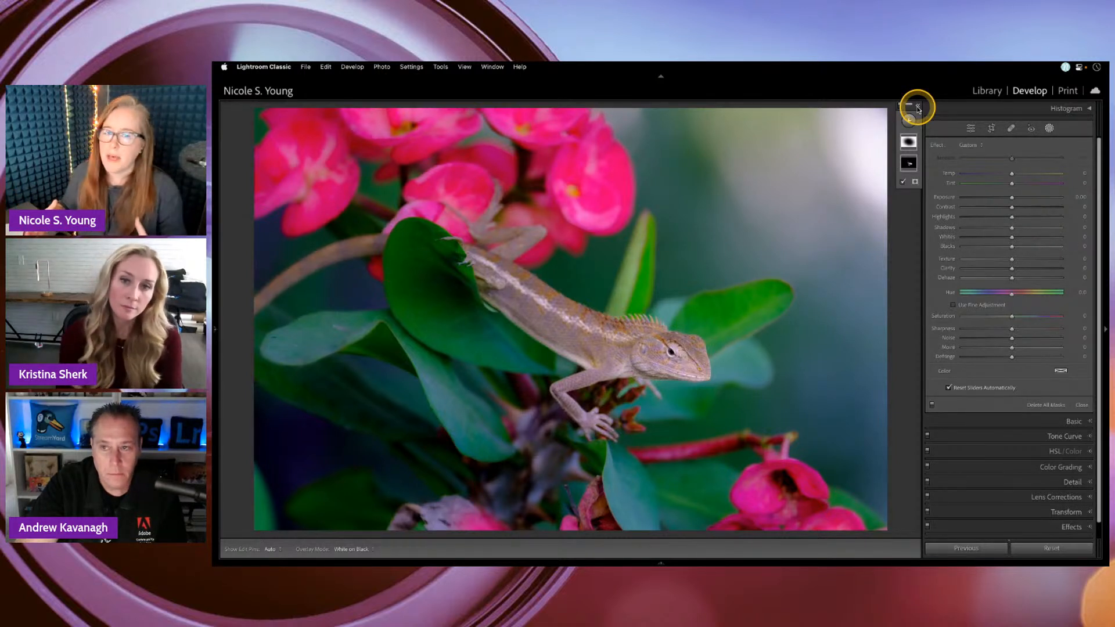
key("backslash")
key("backslash")
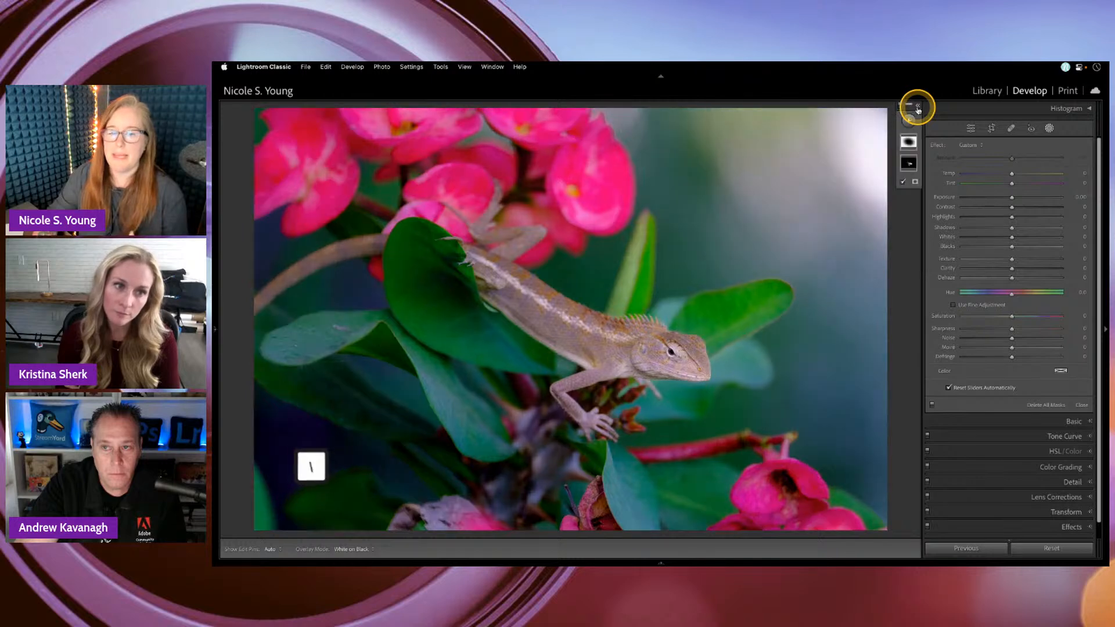
key("backslash")
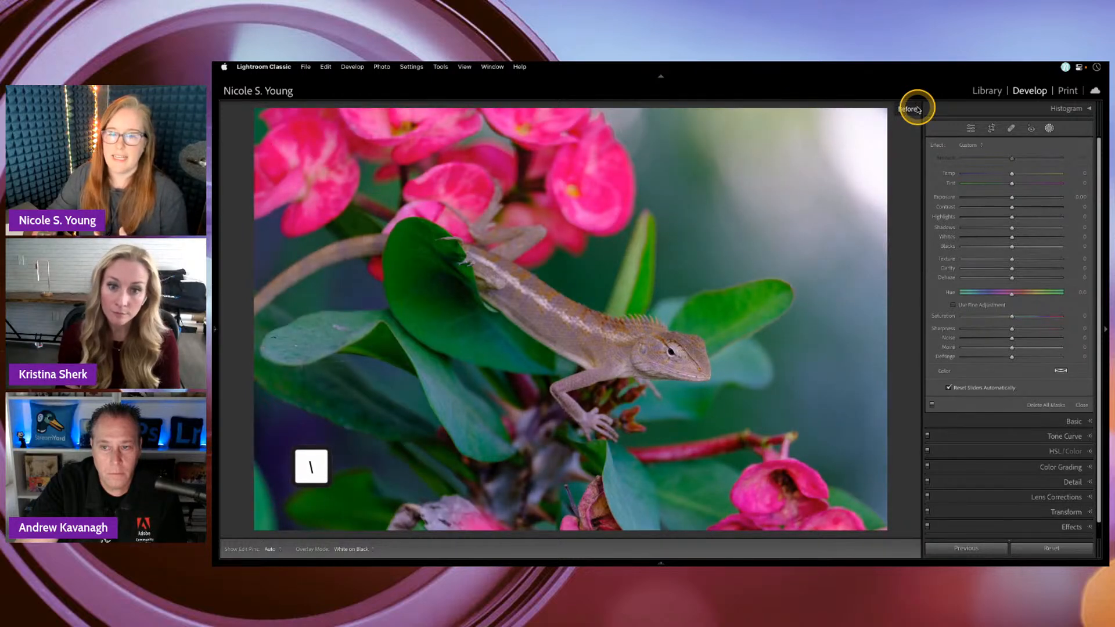
key("backslash")
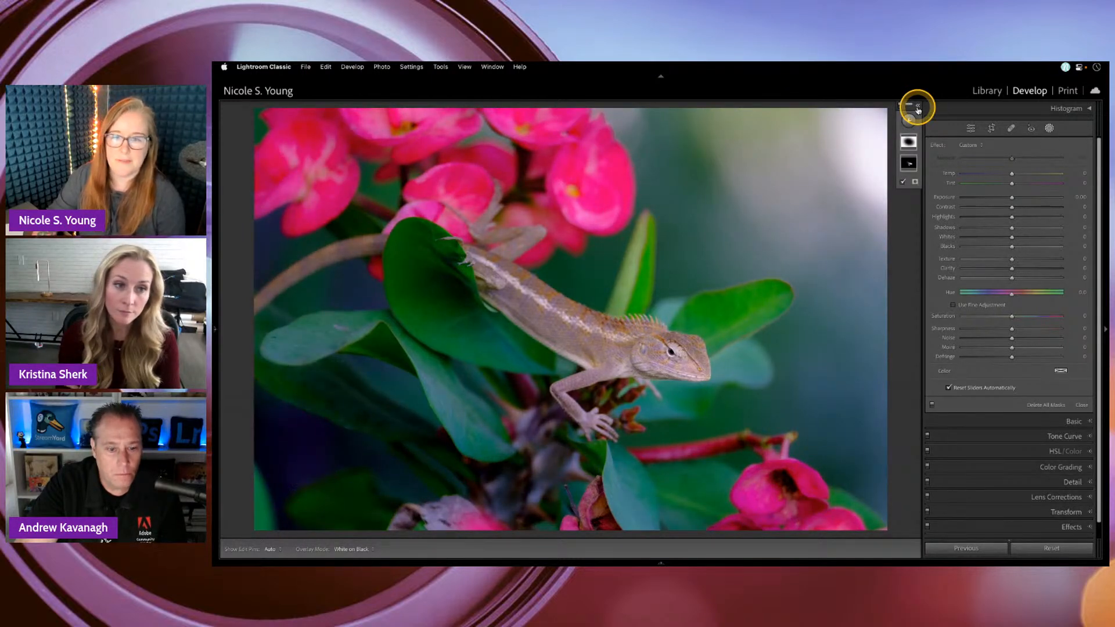
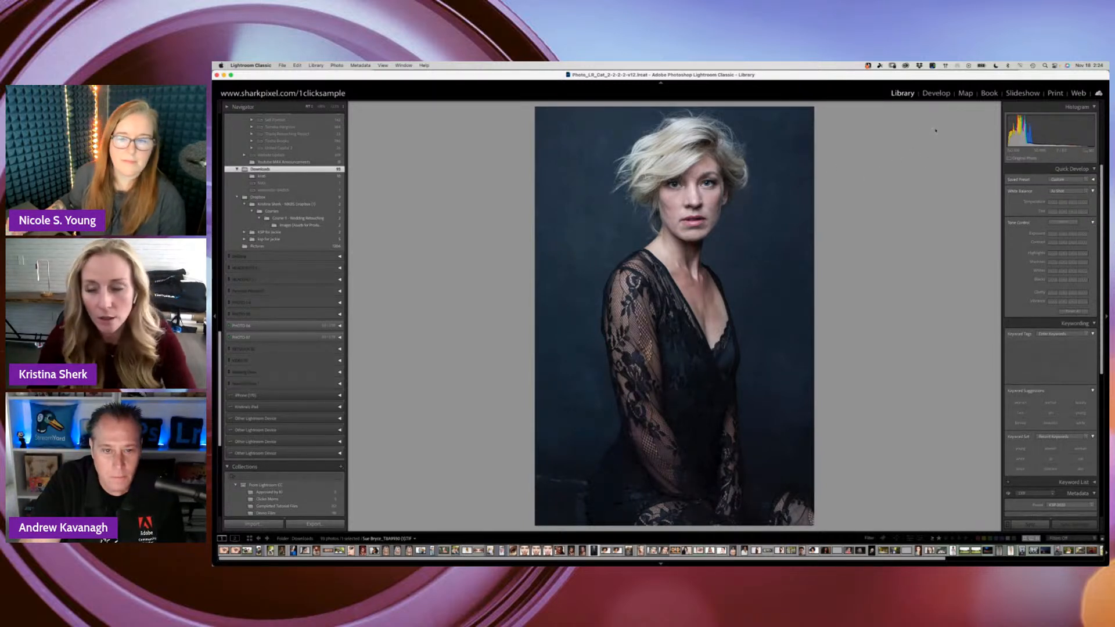
- Open the portrait of the woman in the black lace dress in the Develop module
left_click(938, 94)
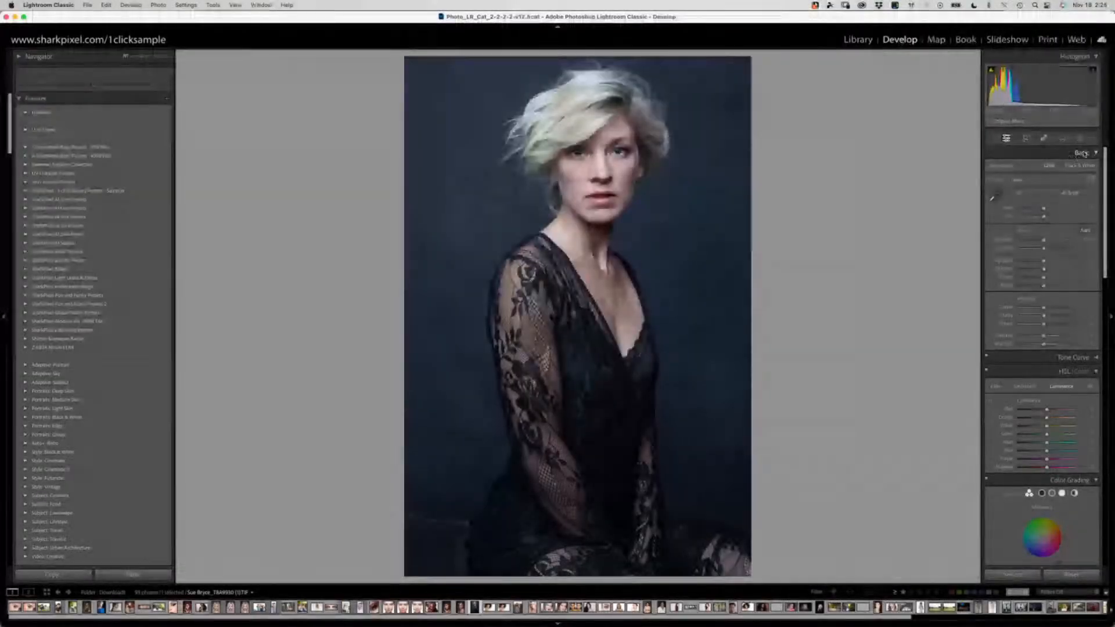
left_click(1047, 6)
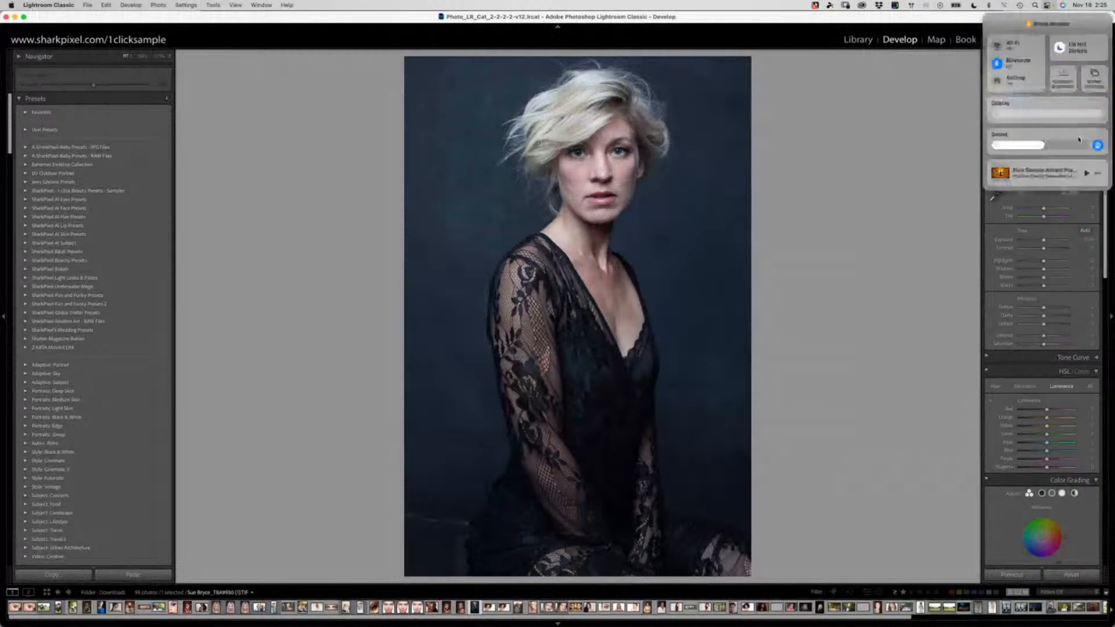
left_click(907, 141)
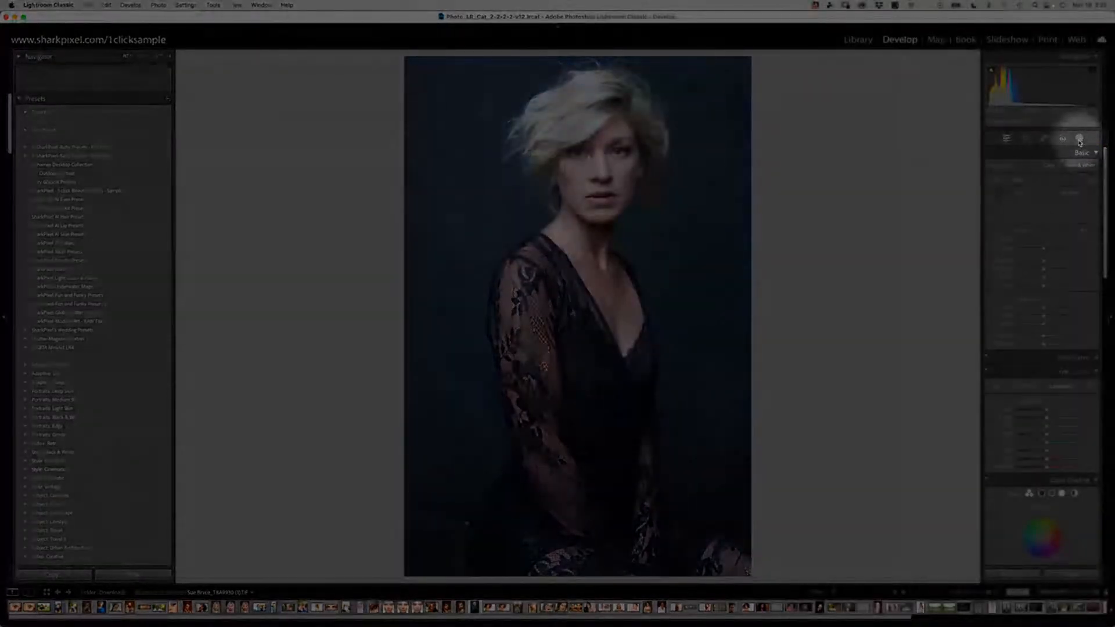
- Mask the portrait's background with Select Background and lower its exposure by nearly one stop
left_click(1079, 141)
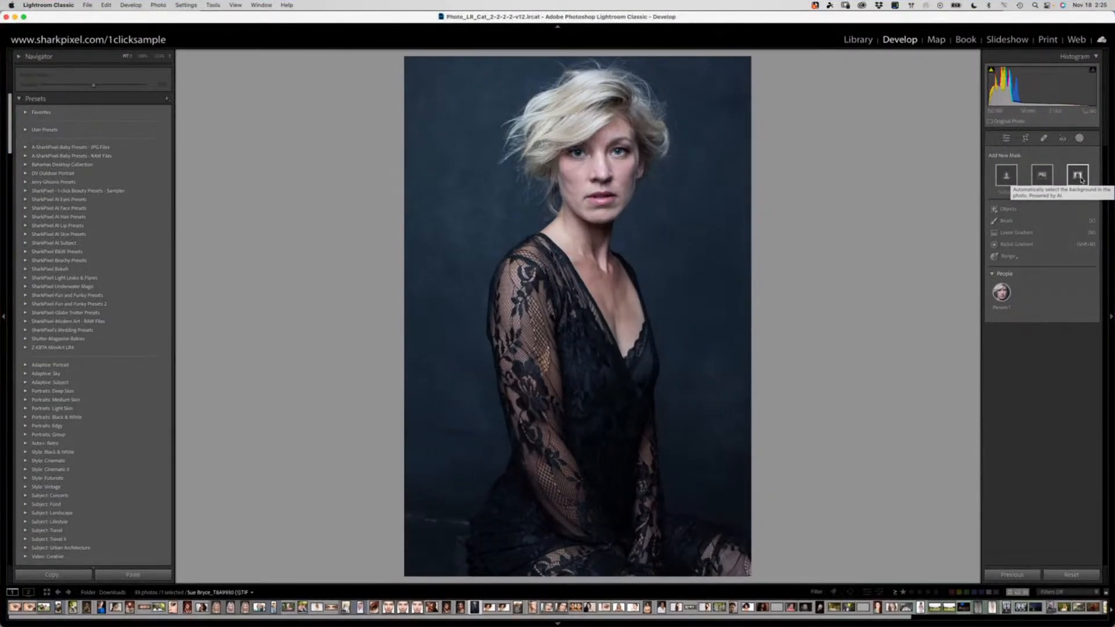
left_click(1078, 176)
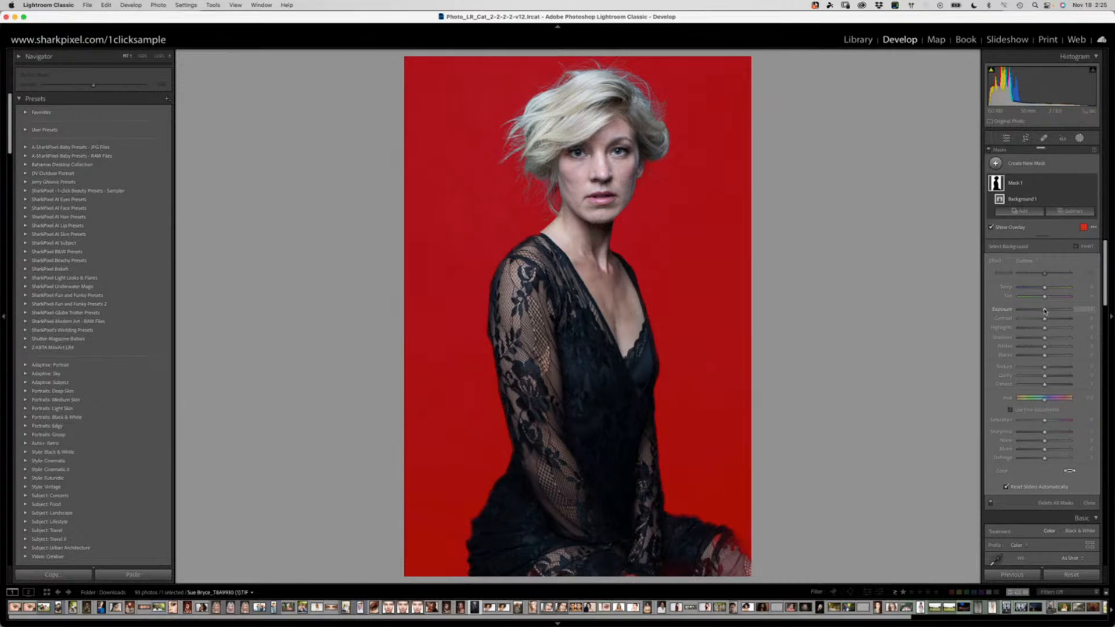
left_click_drag(1045, 310, 1037, 311)
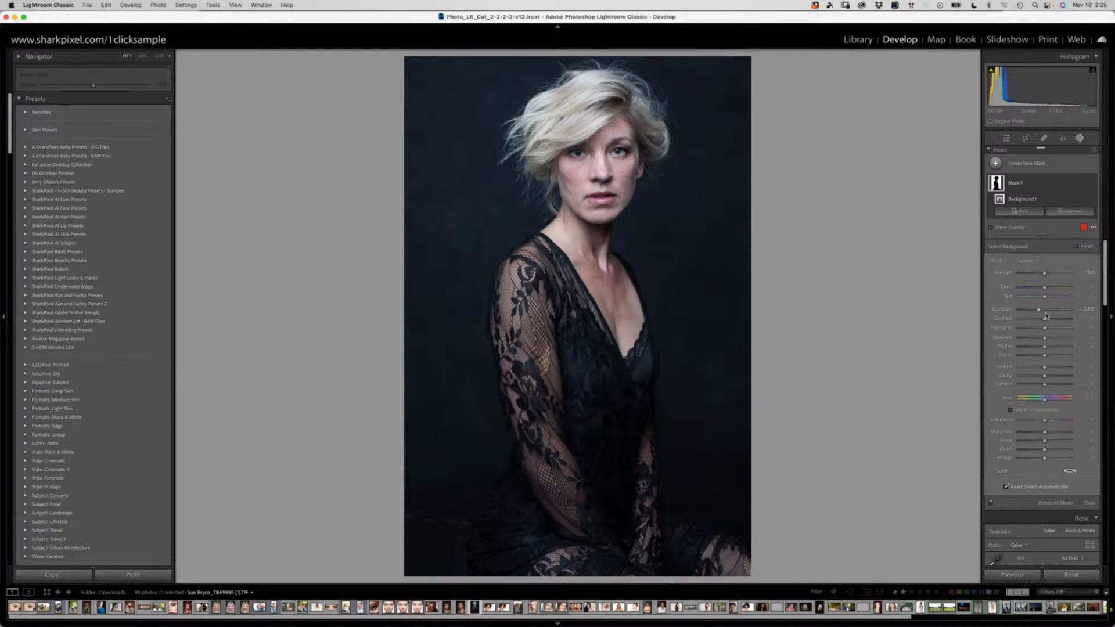
left_click_drag(1038, 310, 1038, 309)
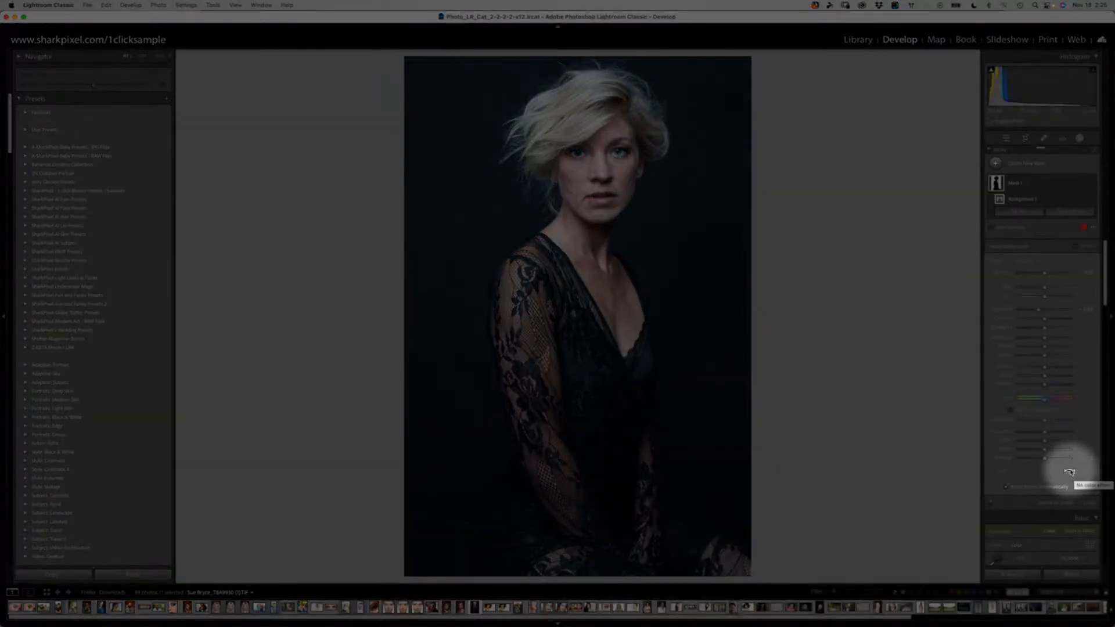
- Try several green color tints on the masked background, and remove the tint
left_click(1069, 471)
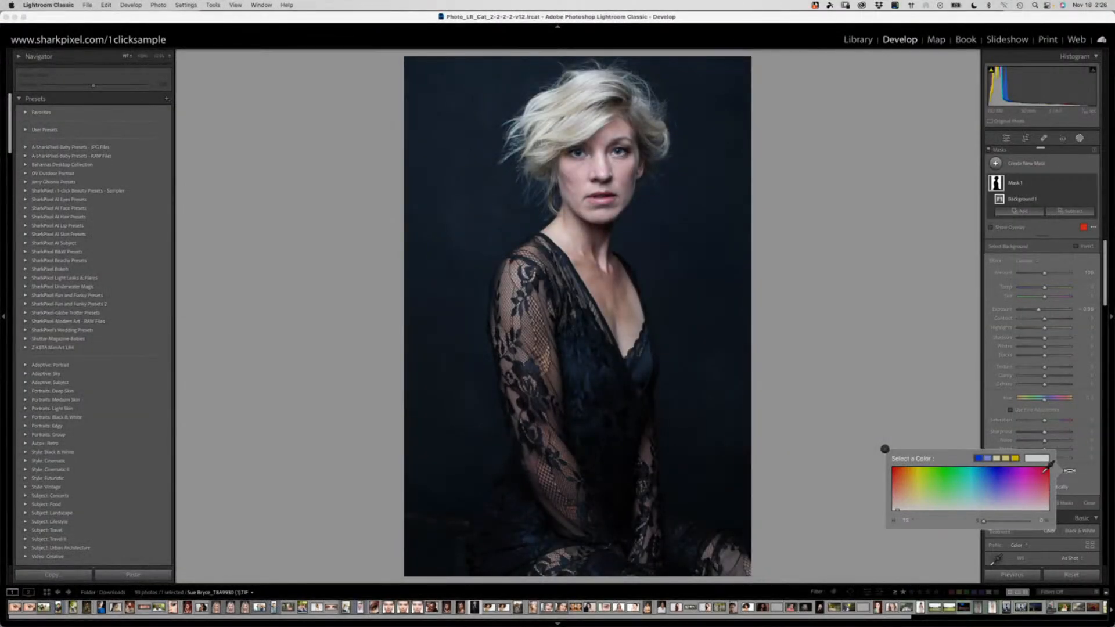
left_click_drag(1042, 472, 951, 472)
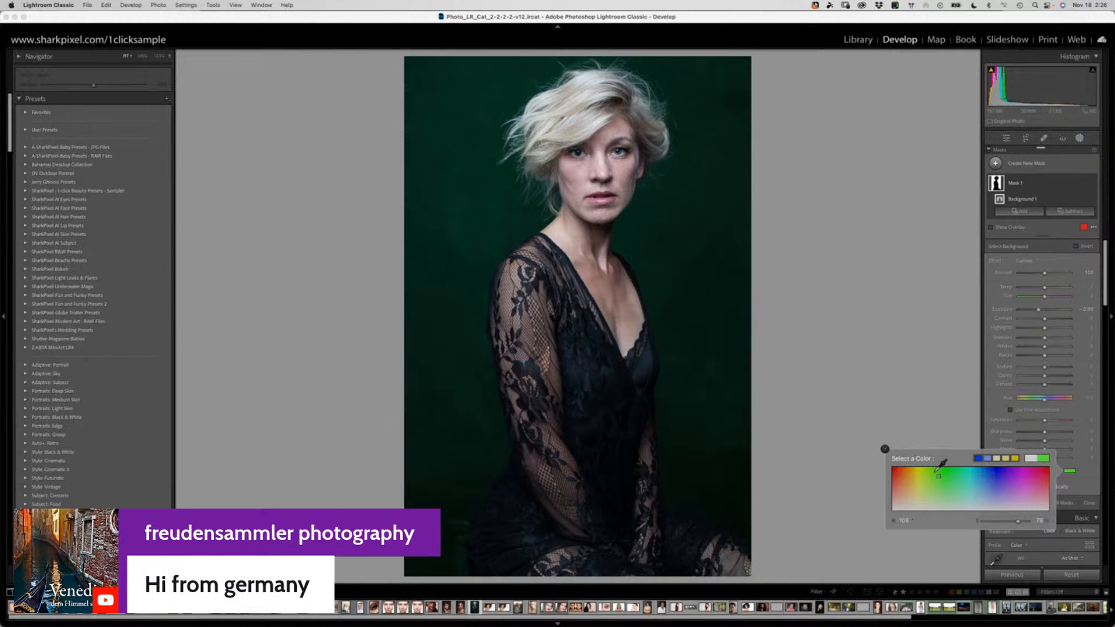
mouse_move(934, 471)
left_mouse_down()
mouse_move(945, 497)
mouse_move(937, 483)
mouse_move(952, 480)
left_mouse_up()
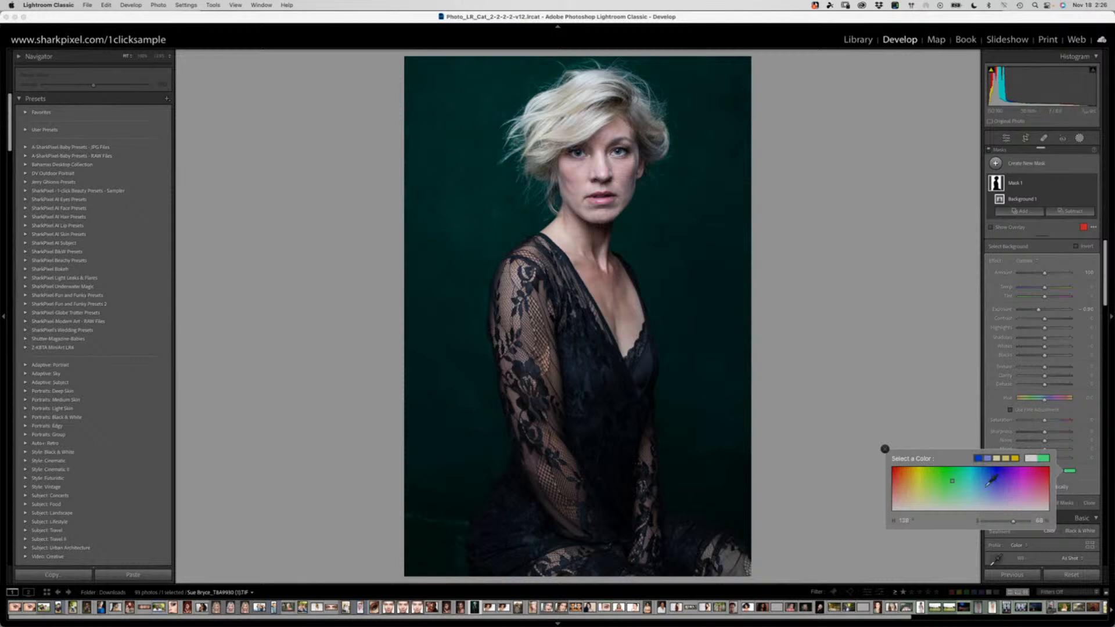
left_click_drag(957, 501, 955, 524)
left_click(884, 449)
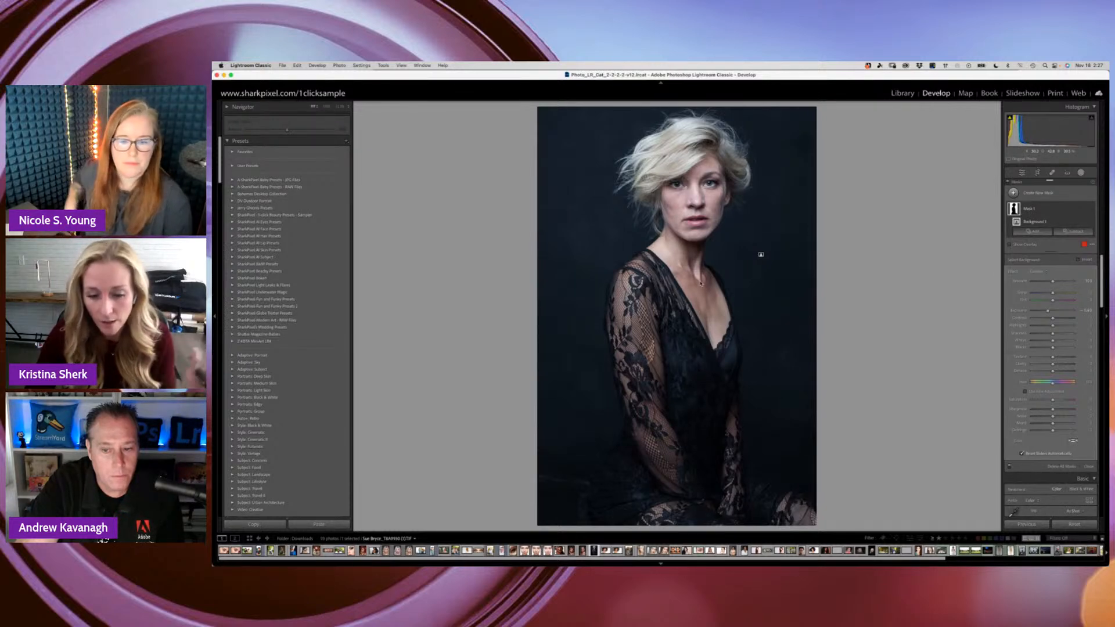
- Delete the existing background mask from the portrait
left_click(1082, 173)
left_click(1081, 139)
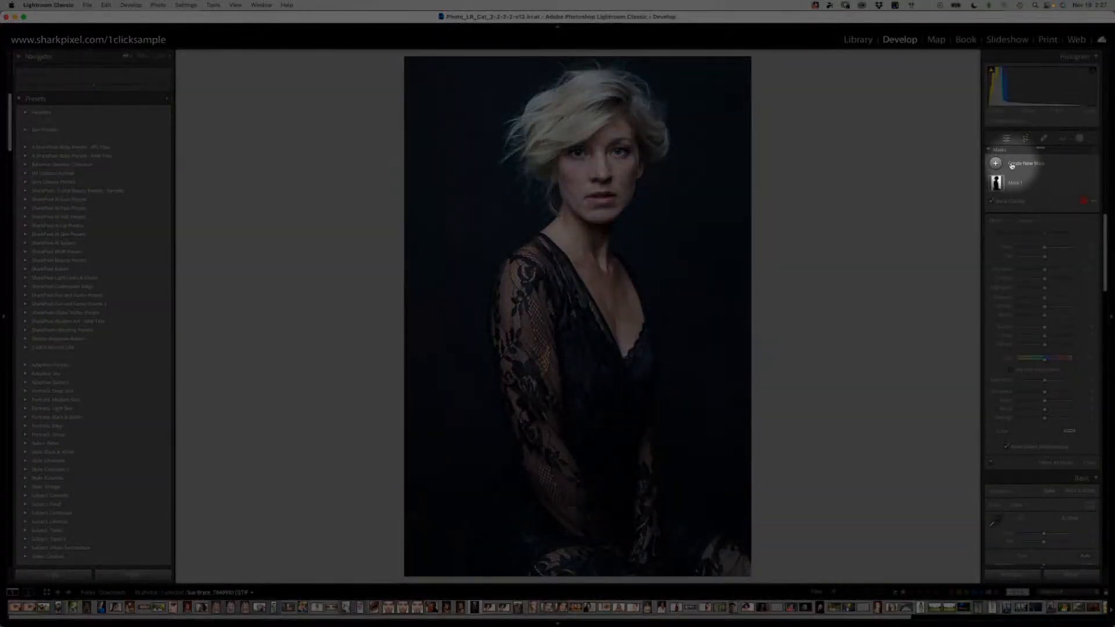
left_click(1011, 164)
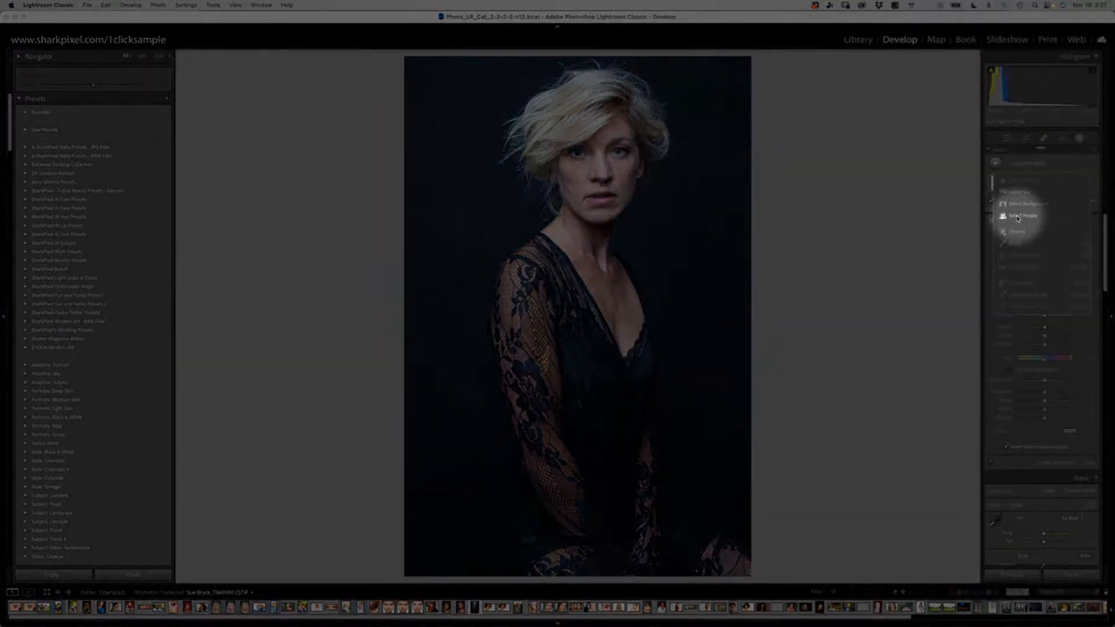
left_click(1017, 217)
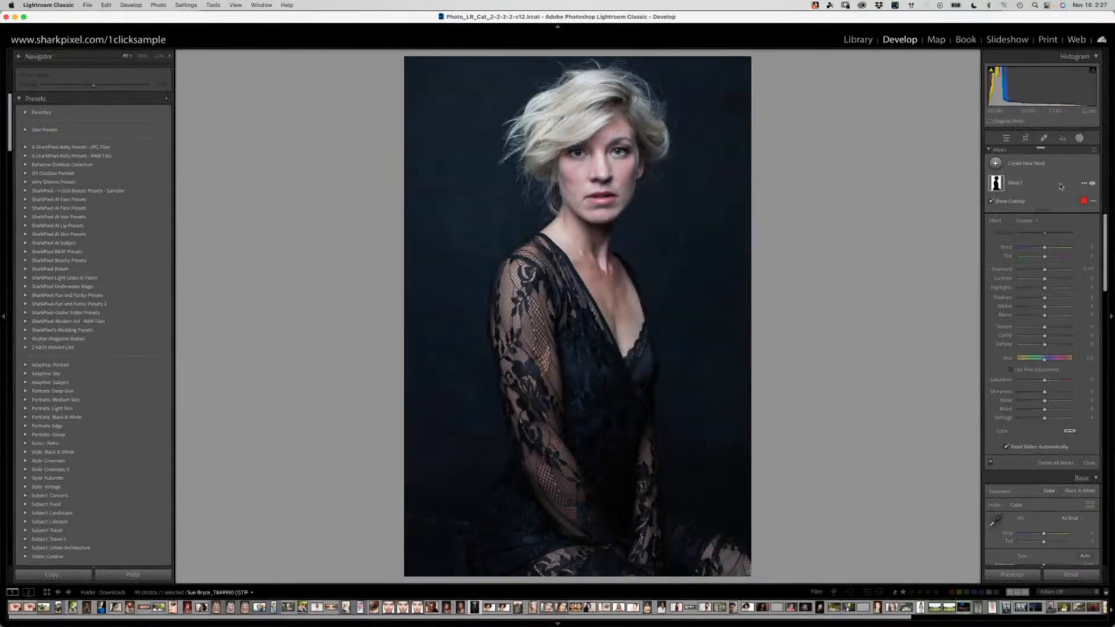
left_click(1084, 185)
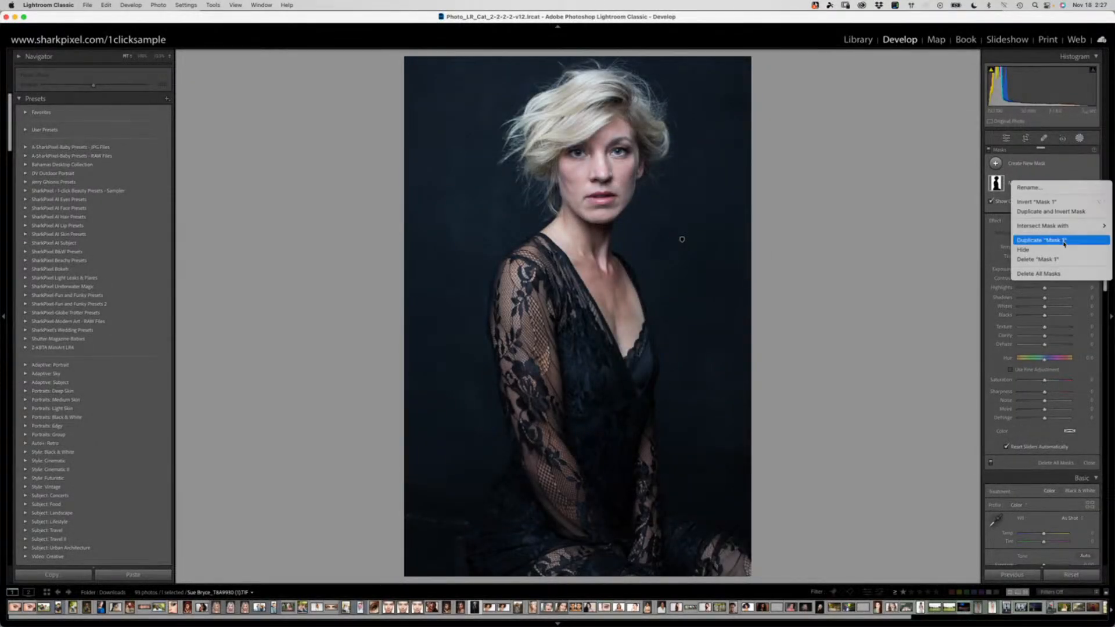
left_click(1060, 263)
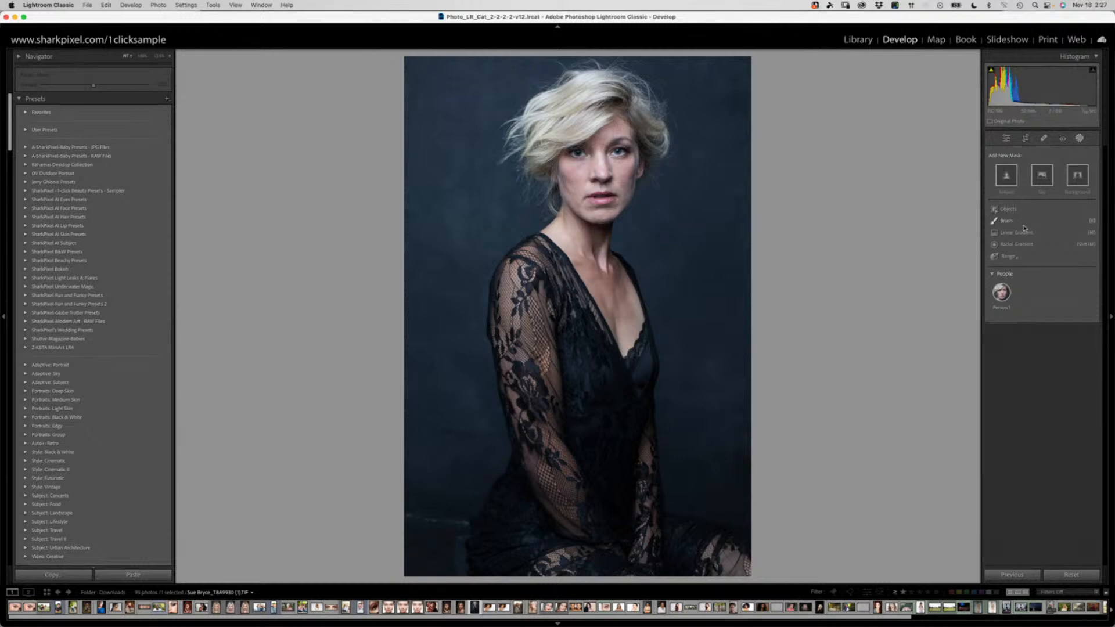
- Choose Person 1 for masking, replacing Entire Person with Face Skin, Body Skin, Eyebrows, Eye Sclera, Iris and Pupil, Lips, and Hair
mouse_move(1001, 292)
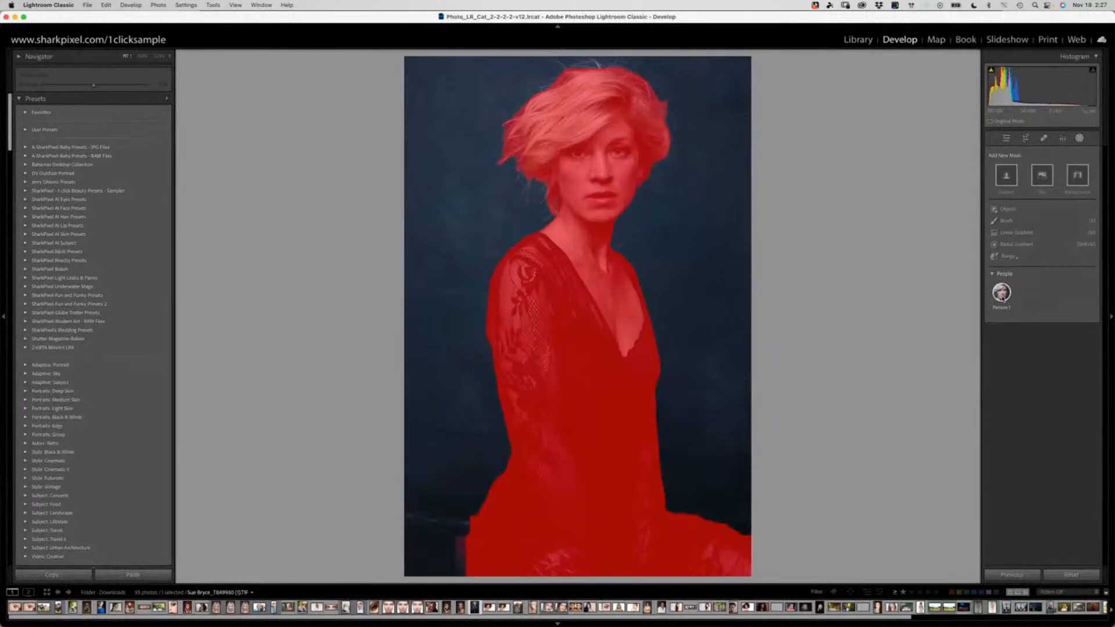
left_click(1001, 296)
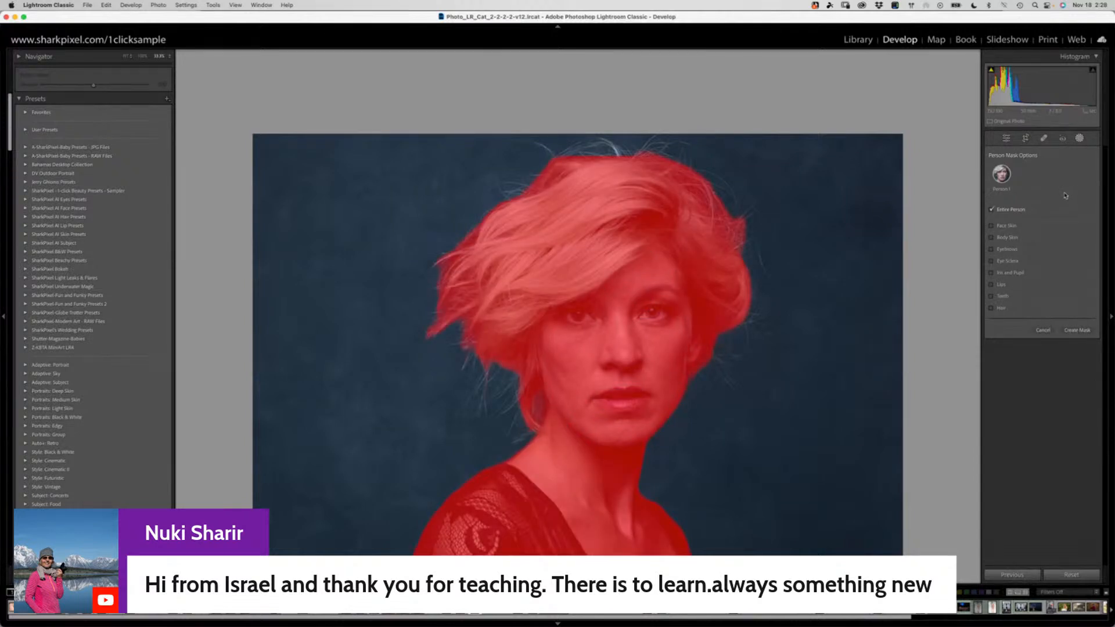
left_click(991, 210)
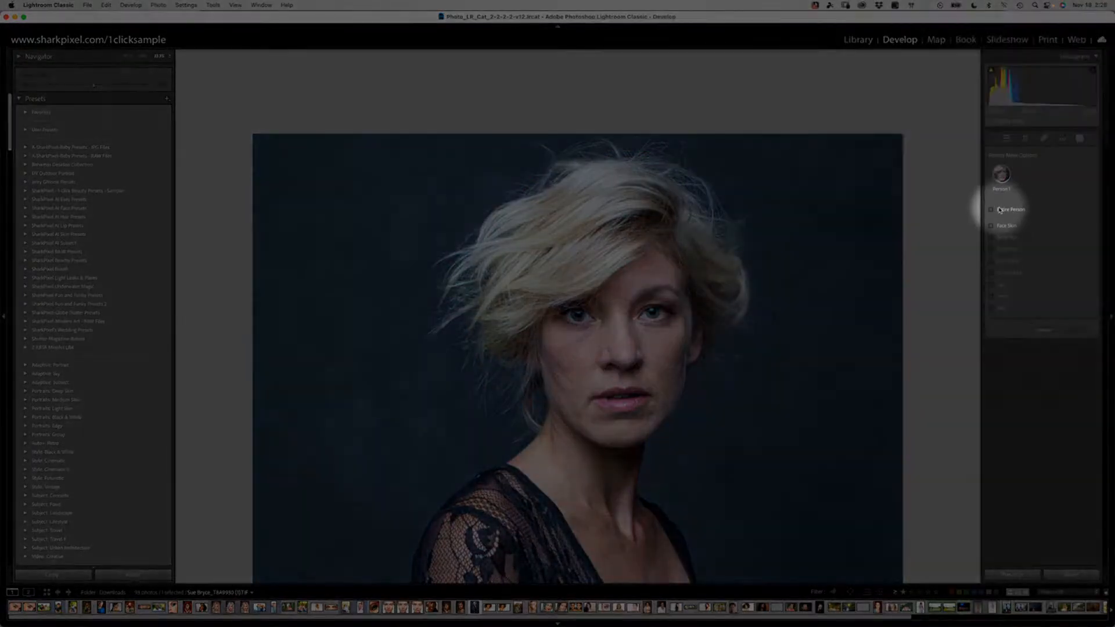
left_click(1009, 226)
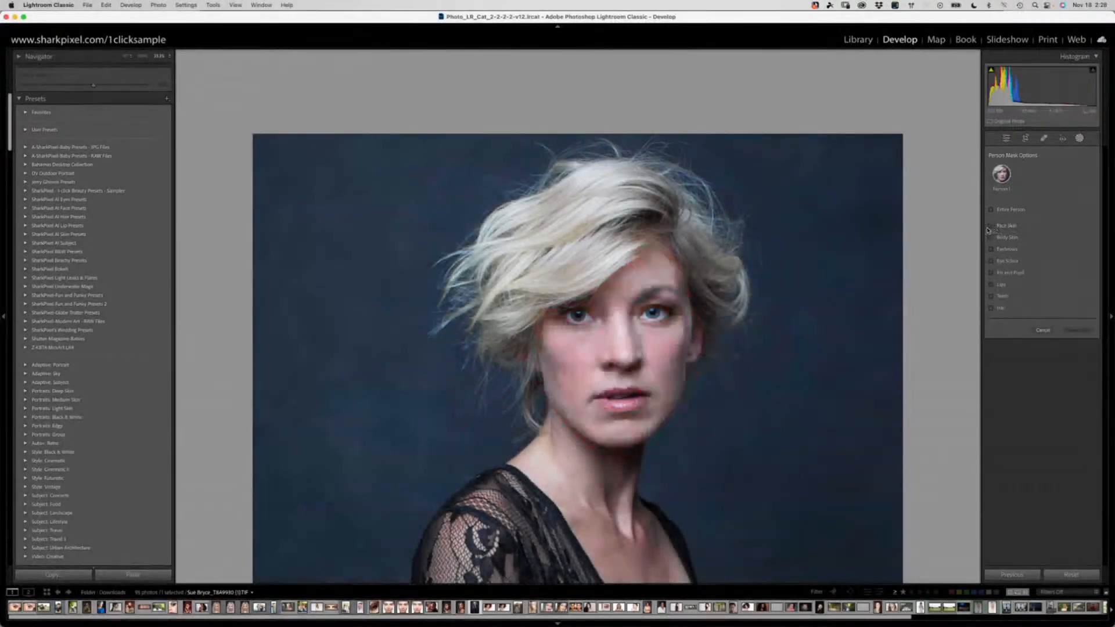
left_click(991, 227)
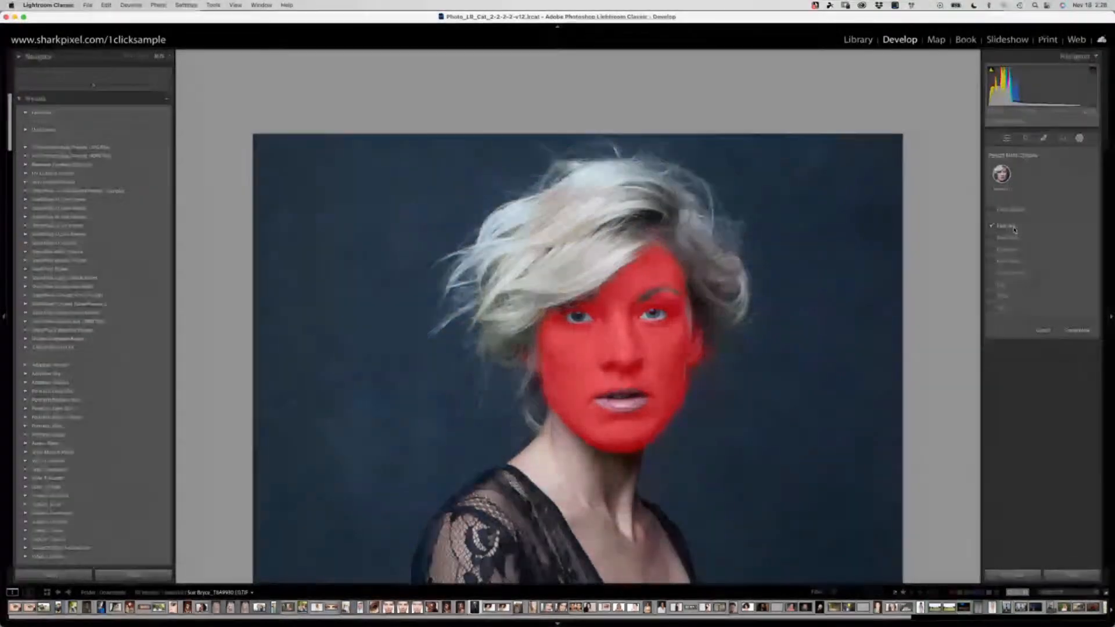
left_click(991, 238)
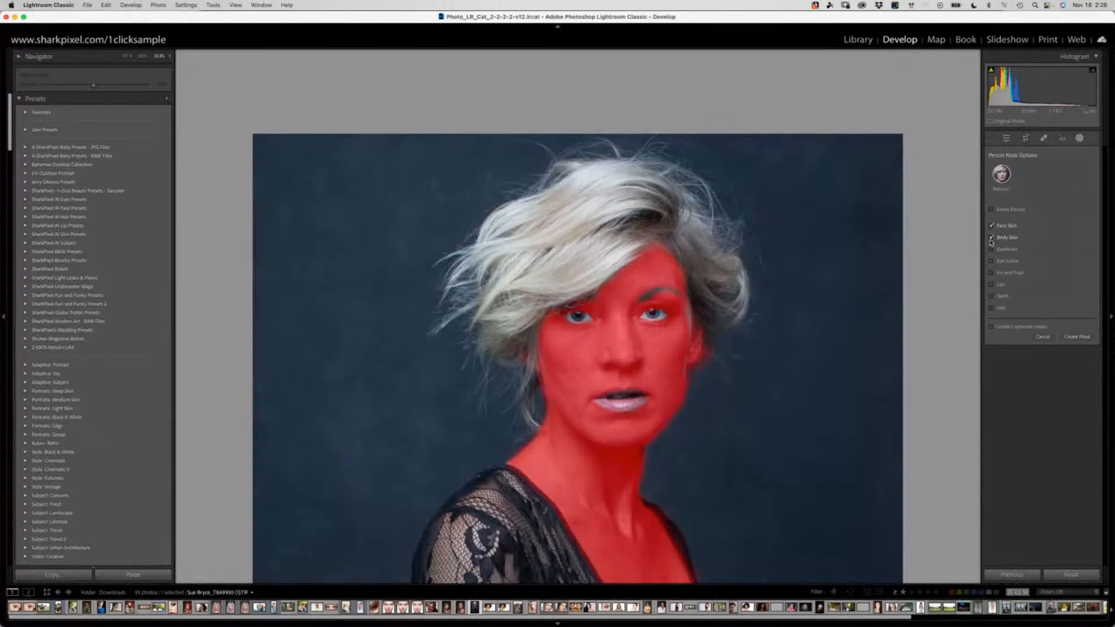
left_click(991, 249)
left_click(991, 272)
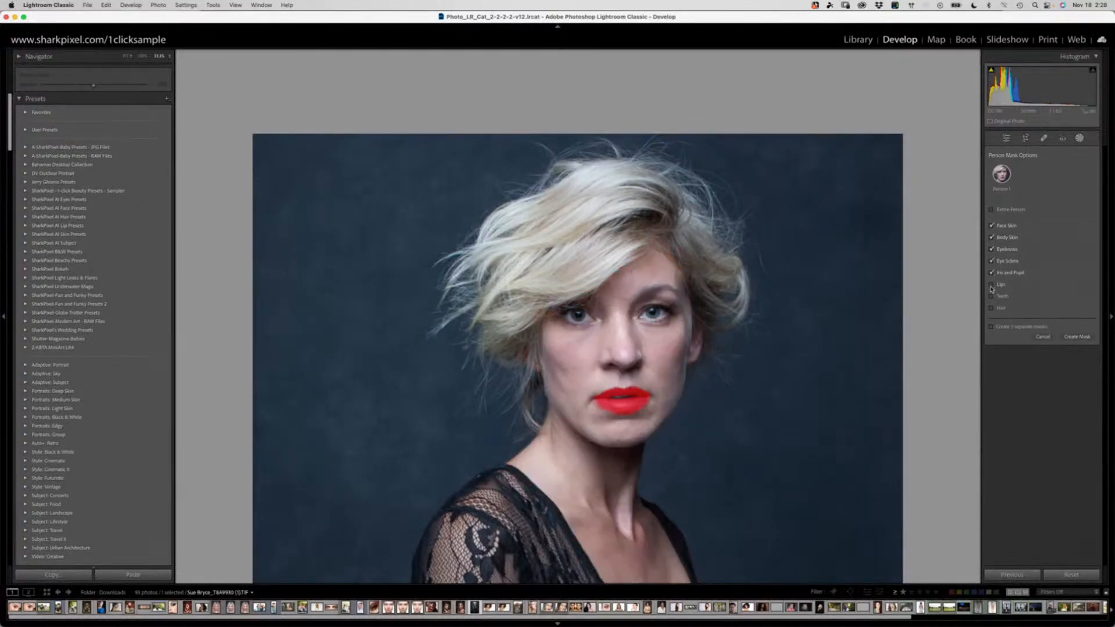
left_click(991, 285)
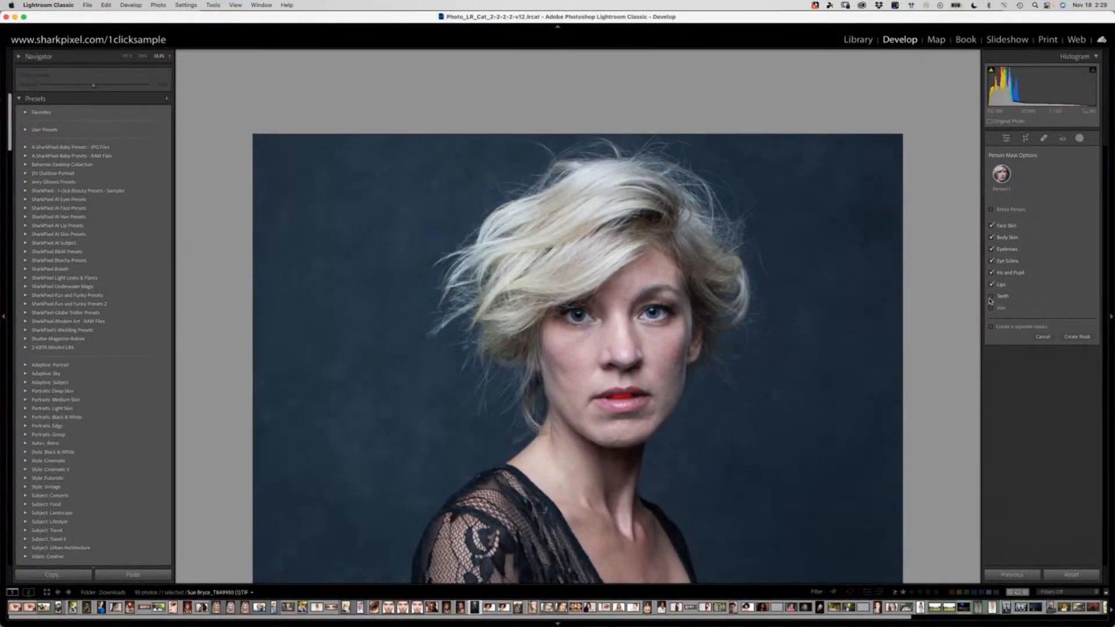
left_click(991, 309)
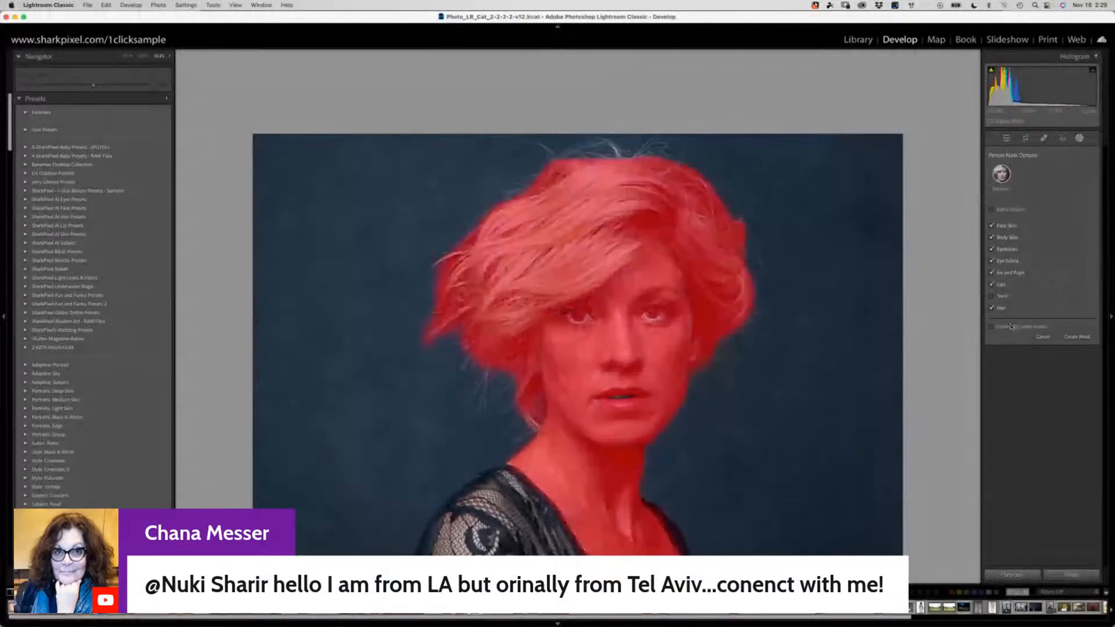
- Create 7 separate masks from the chosen features and detach the Masks panel beside the adjustments
left_click(993, 327)
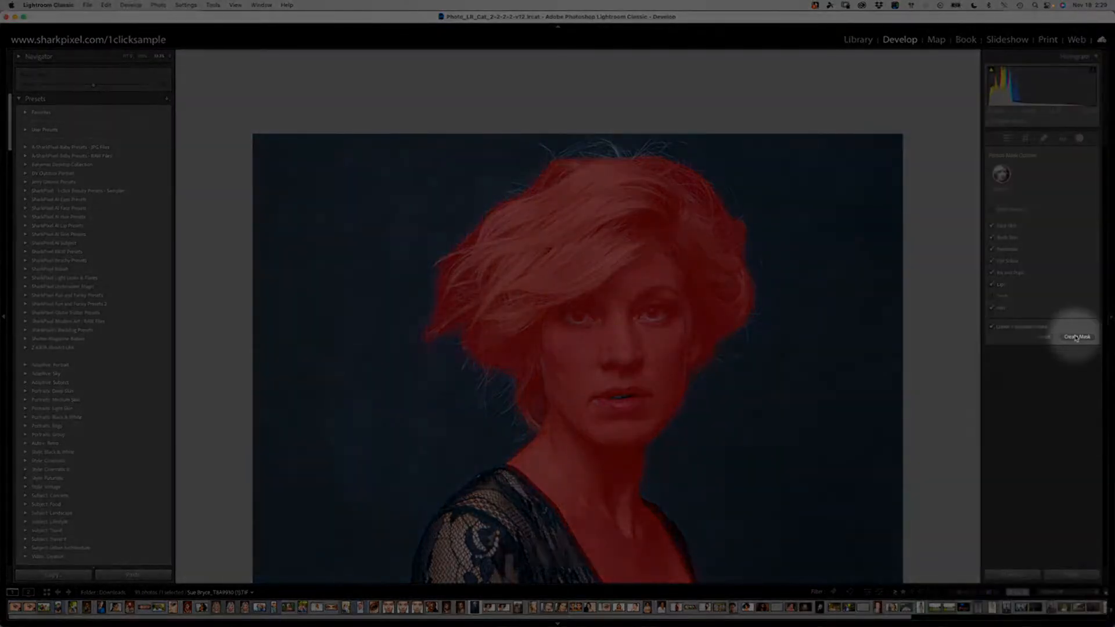
left_click(1076, 337)
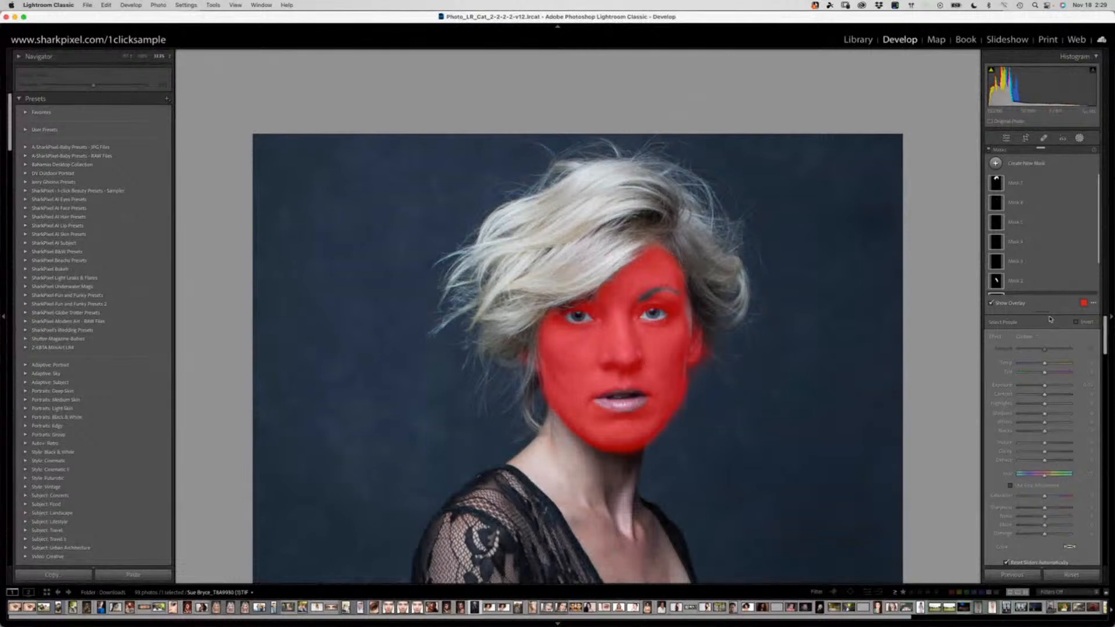
left_click_drag(1069, 150, 968, 73)
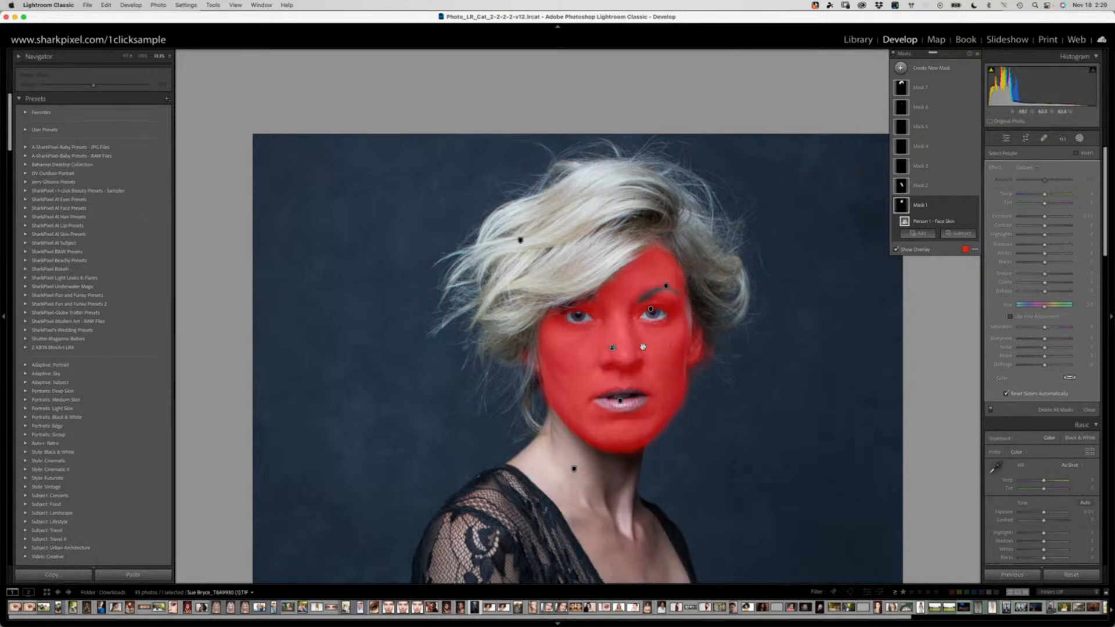
- Rename the person's hair mask, Mask 7, as Hair
scroll(643, 346, "down", 5)
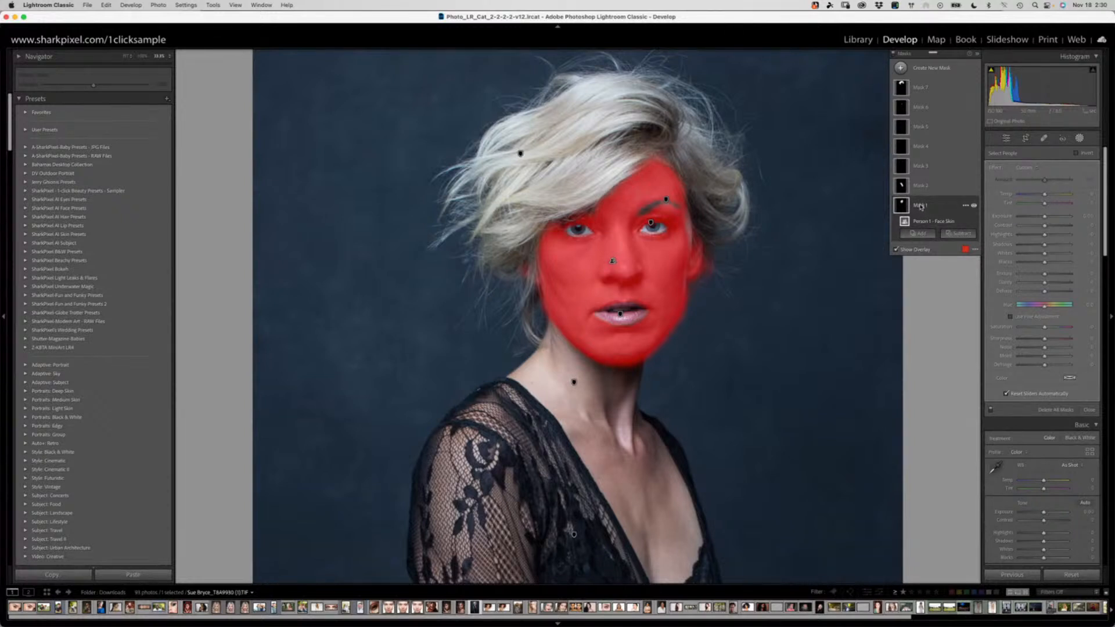
double_click(923, 89)
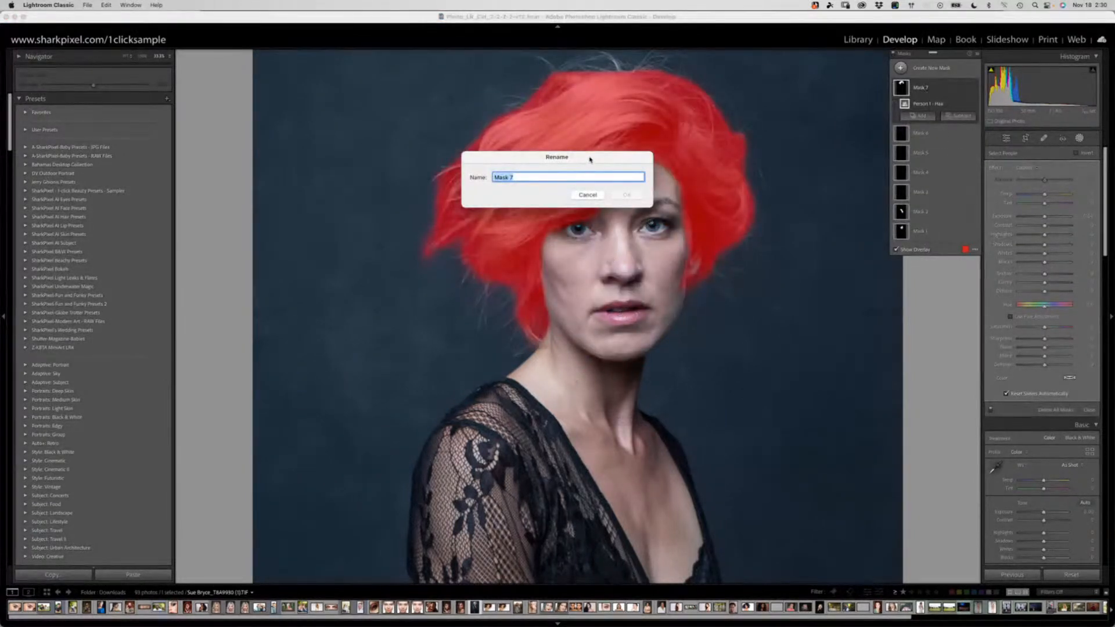
left_click_drag(590, 159, 656, 157)
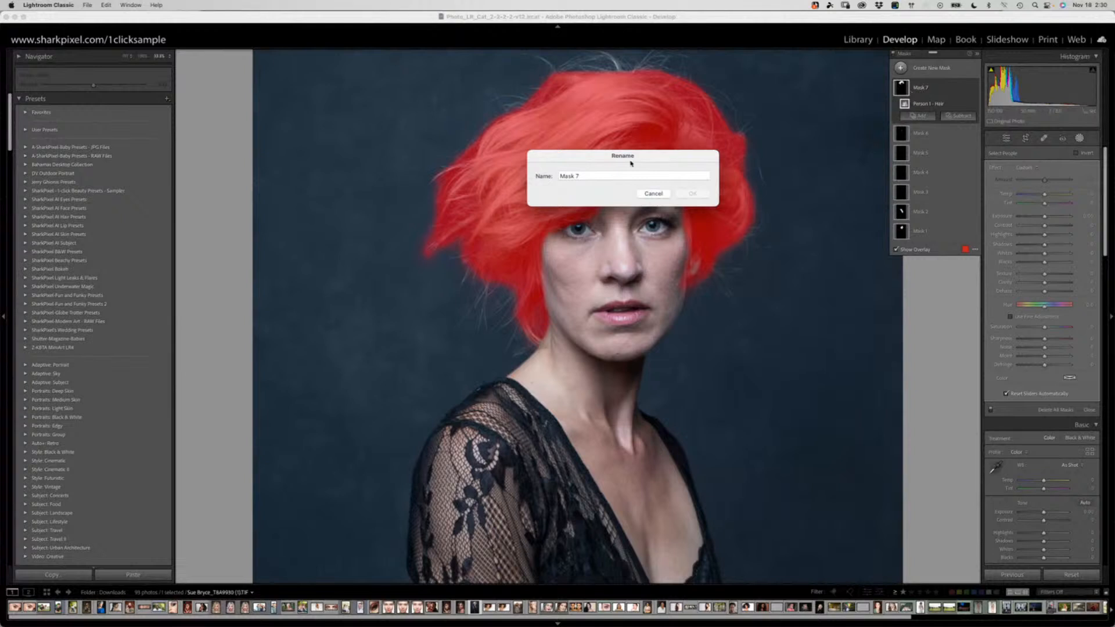
left_click(544, 175)
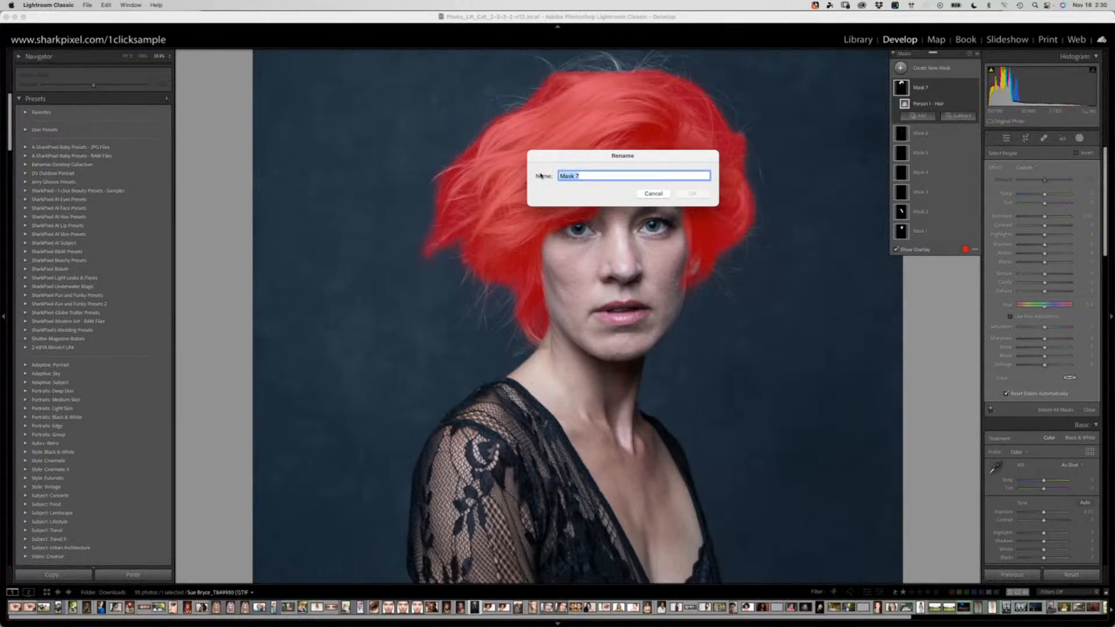
type("Hair")
key("Return")
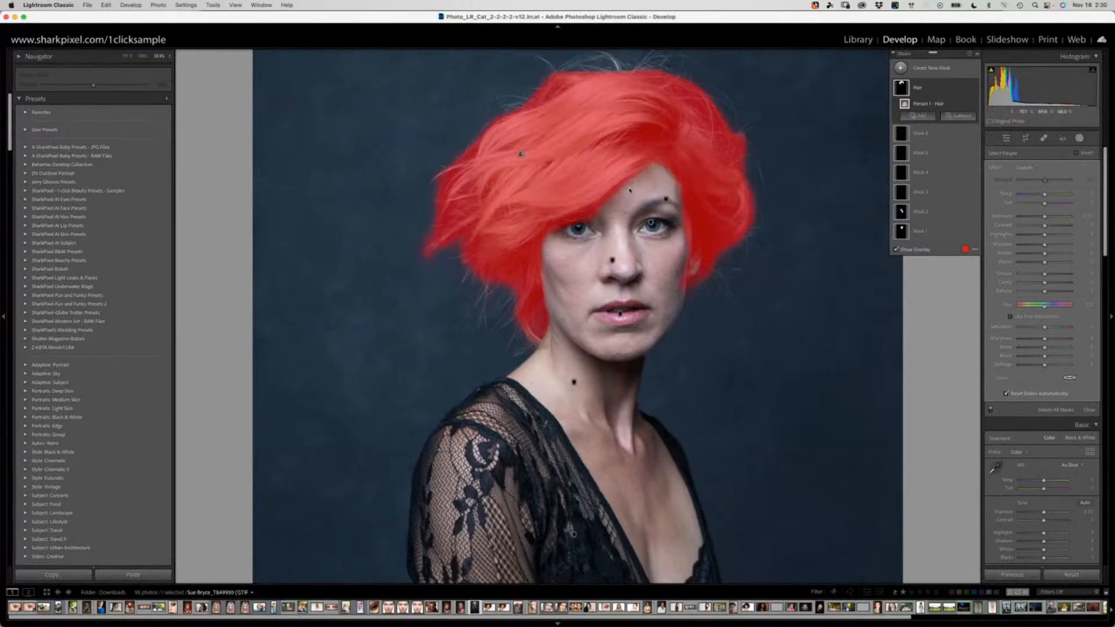
- Rename the mask covering the woman's lips, Mask 6, as Lips
left_click(919, 134)
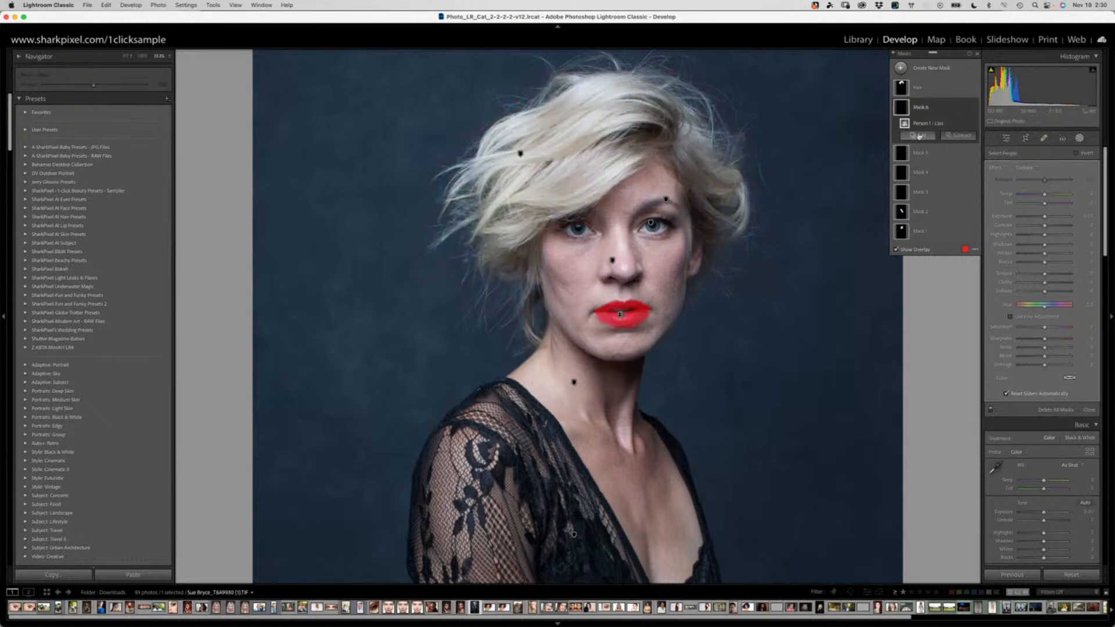
double_click(919, 108)
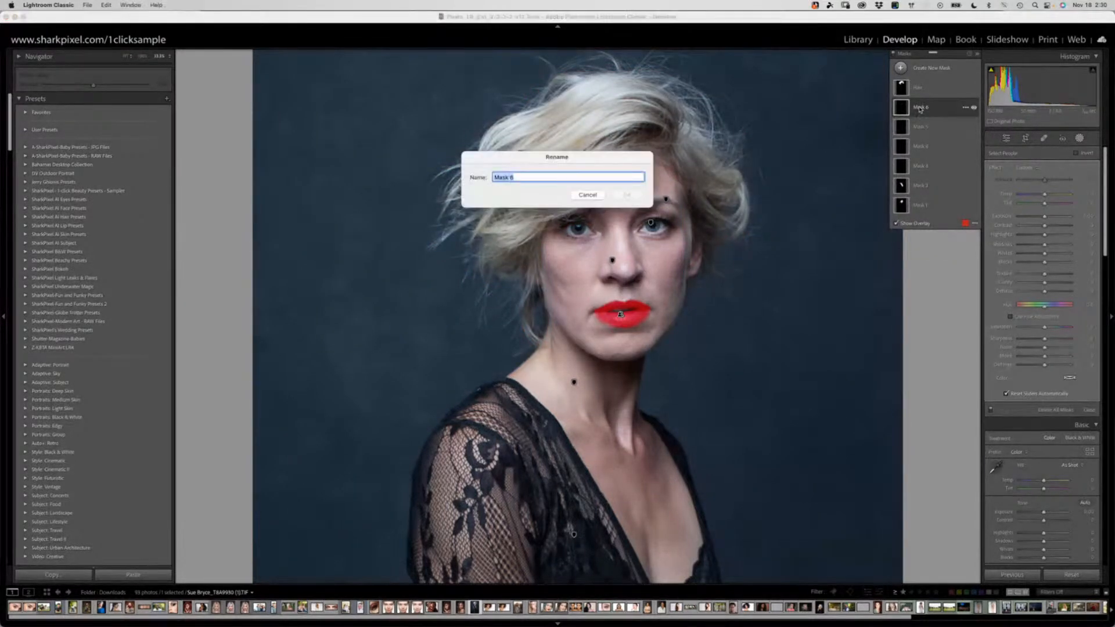
type("Lips")
key("Return")
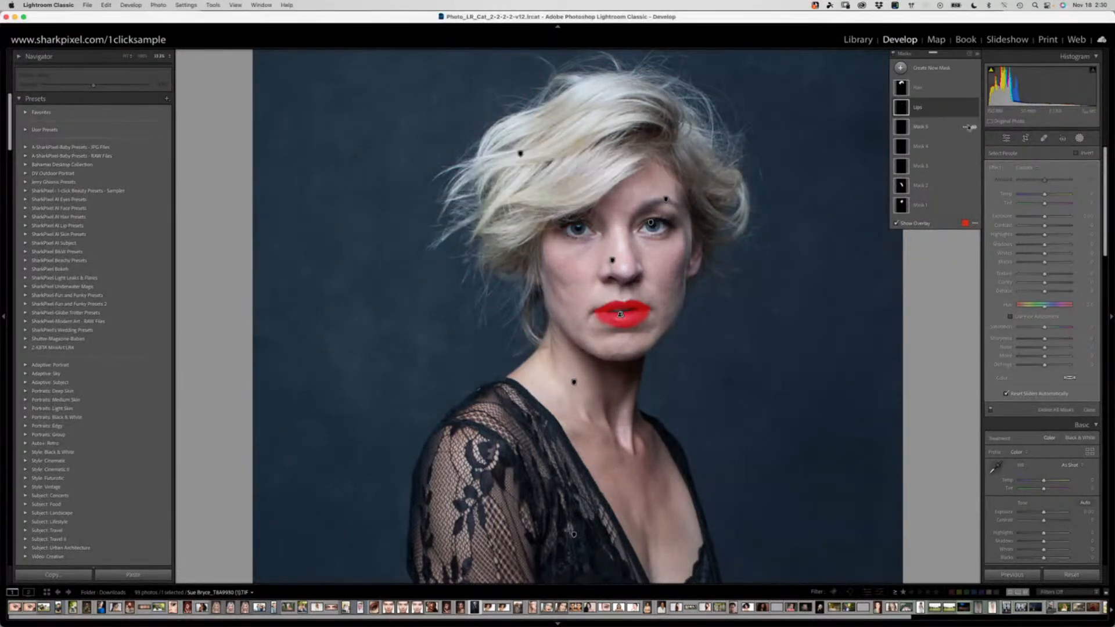
- Rename the iris and pupil mask, Mask 5, as Iris
left_click(924, 130)
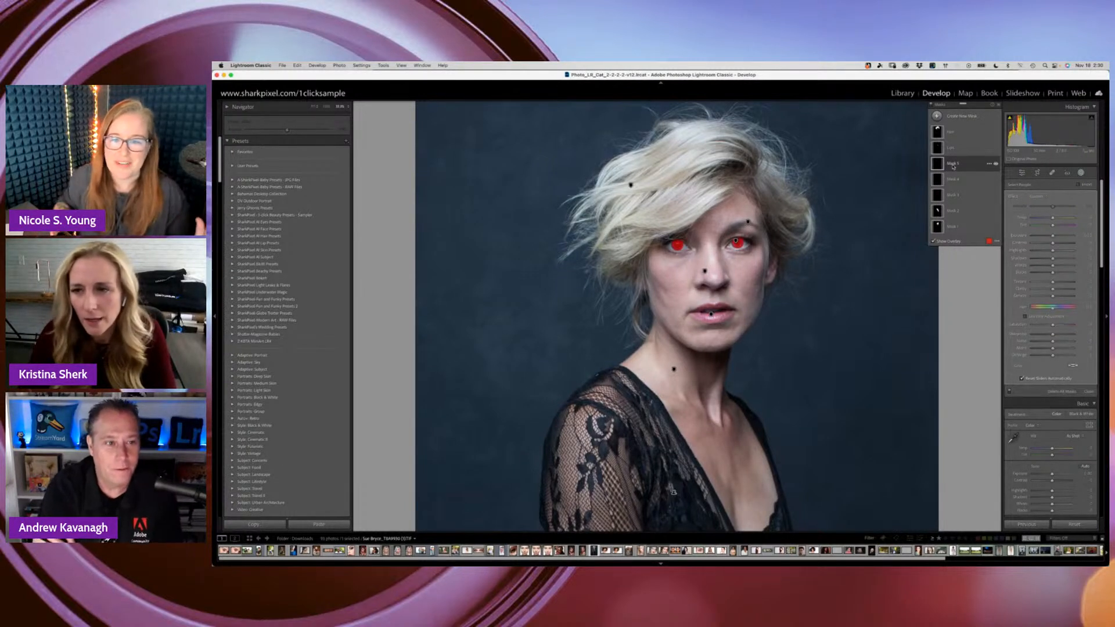
double_click(952, 164)
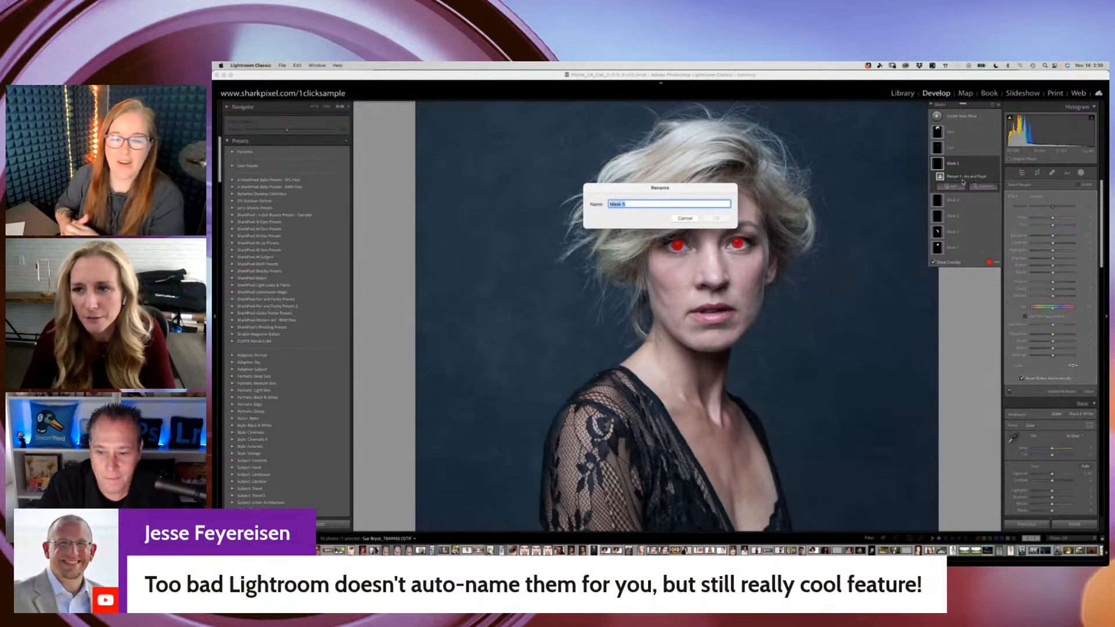
left_click(662, 205)
triple_click(629, 205)
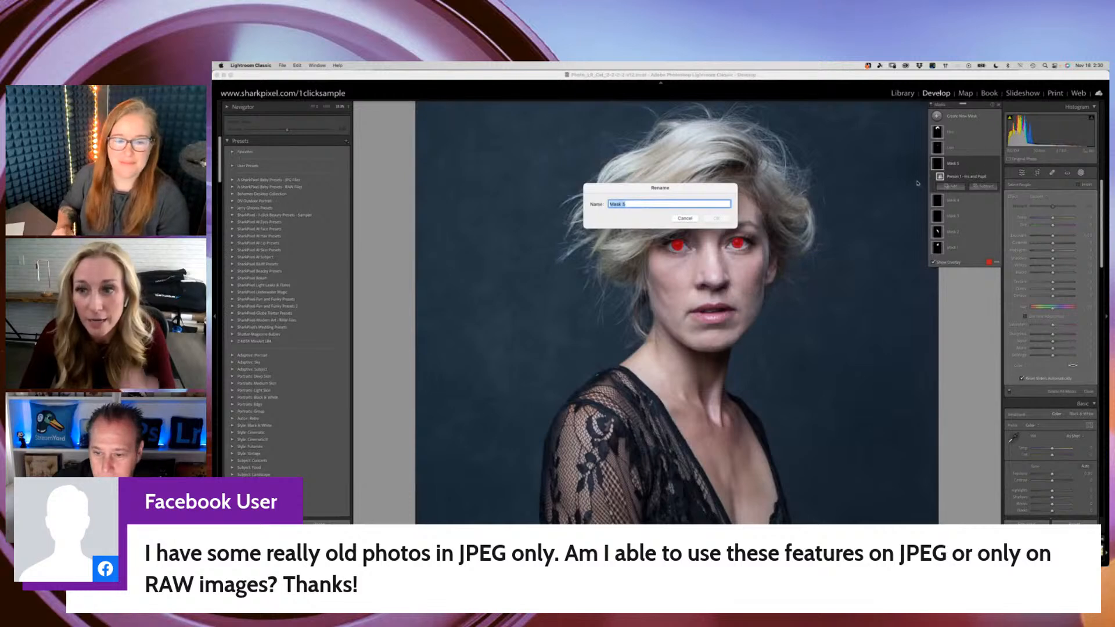
type("Iris")
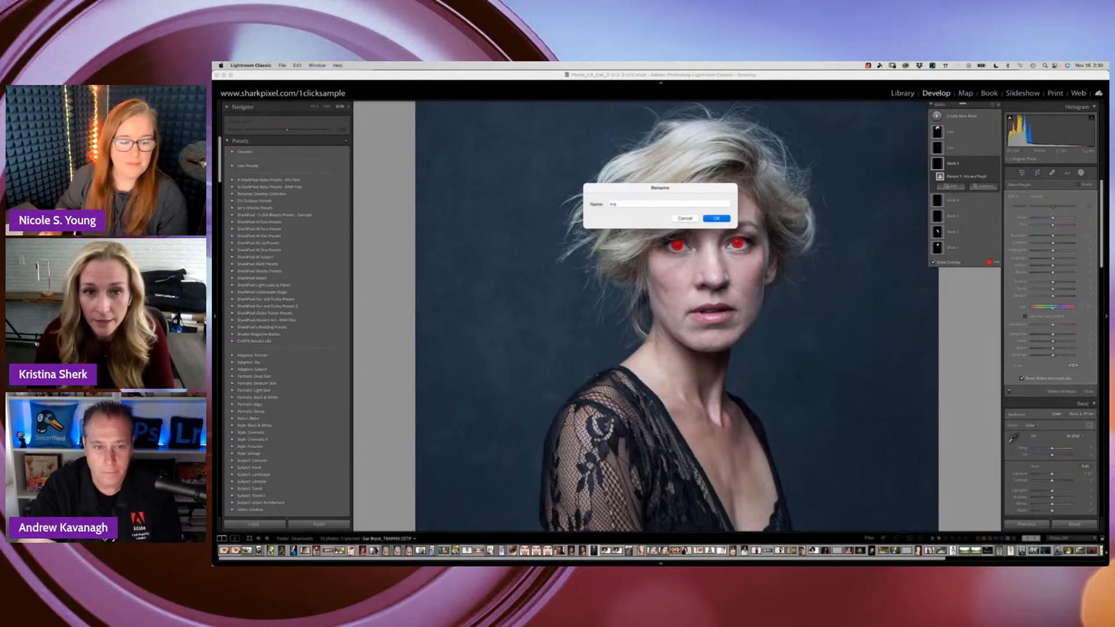
key("Return")
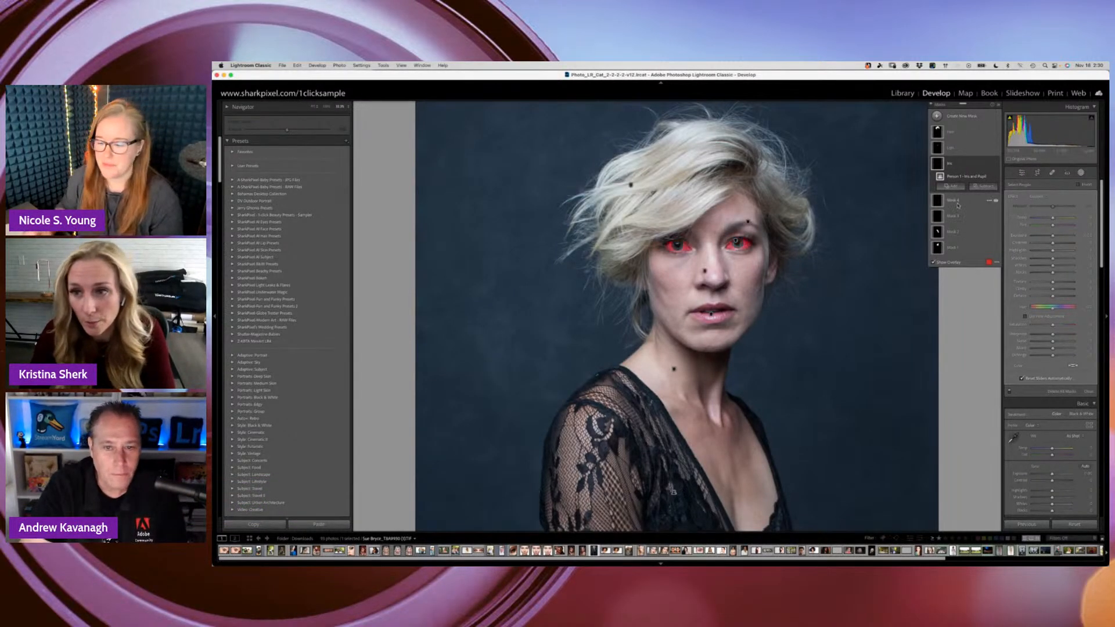
- Review the eye sclera and Iris masks, and select the Hair mask, switching its red overlay off and on again
left_click(957, 203)
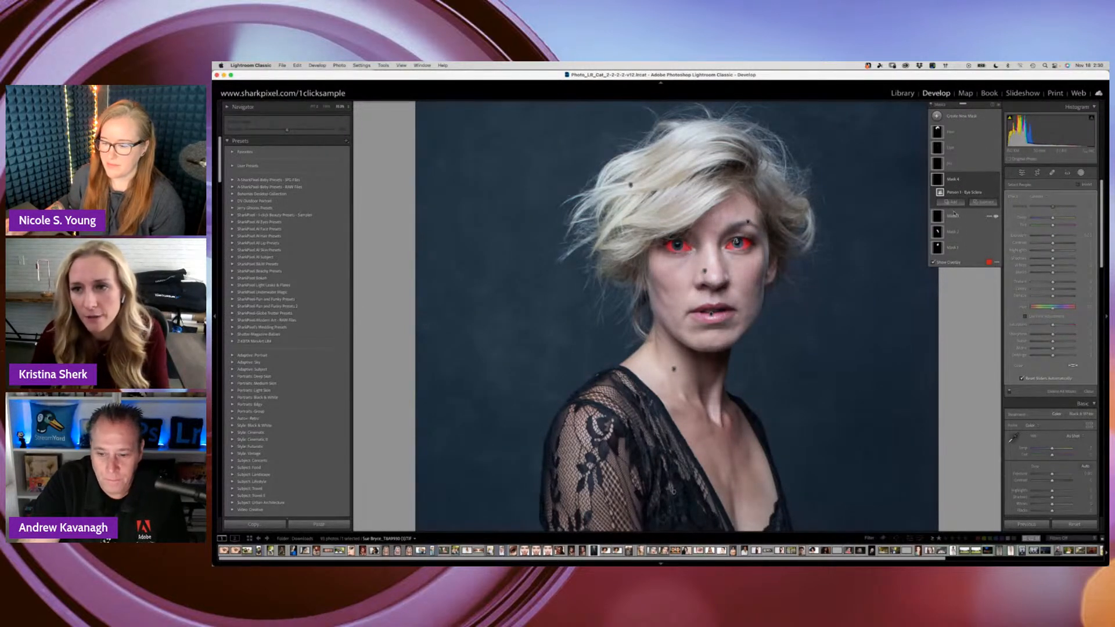
left_click(952, 169)
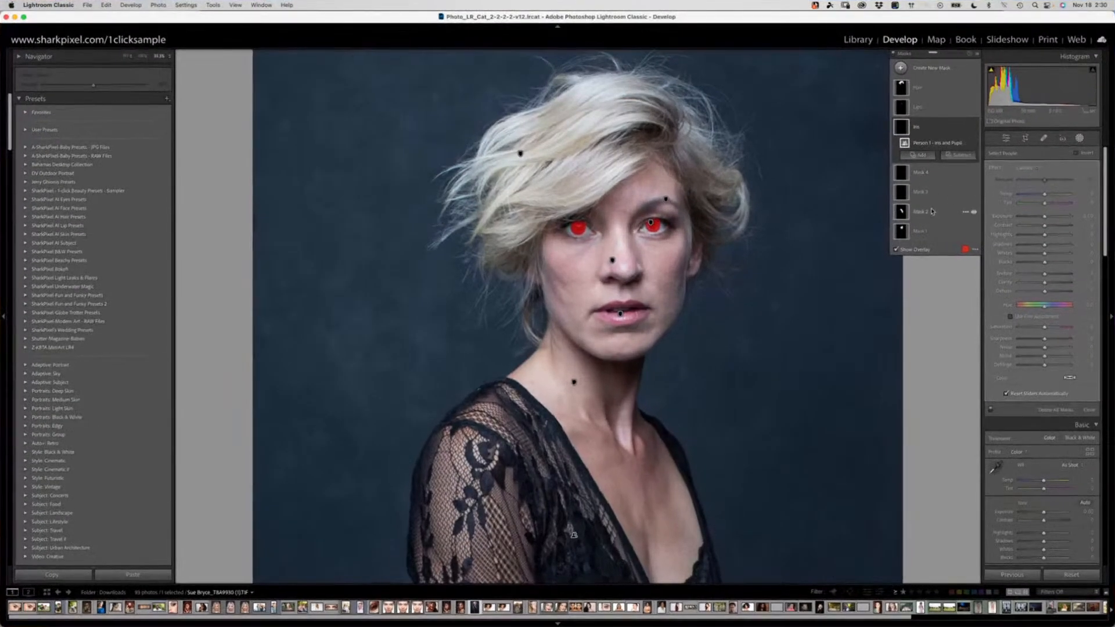
left_click(917, 88)
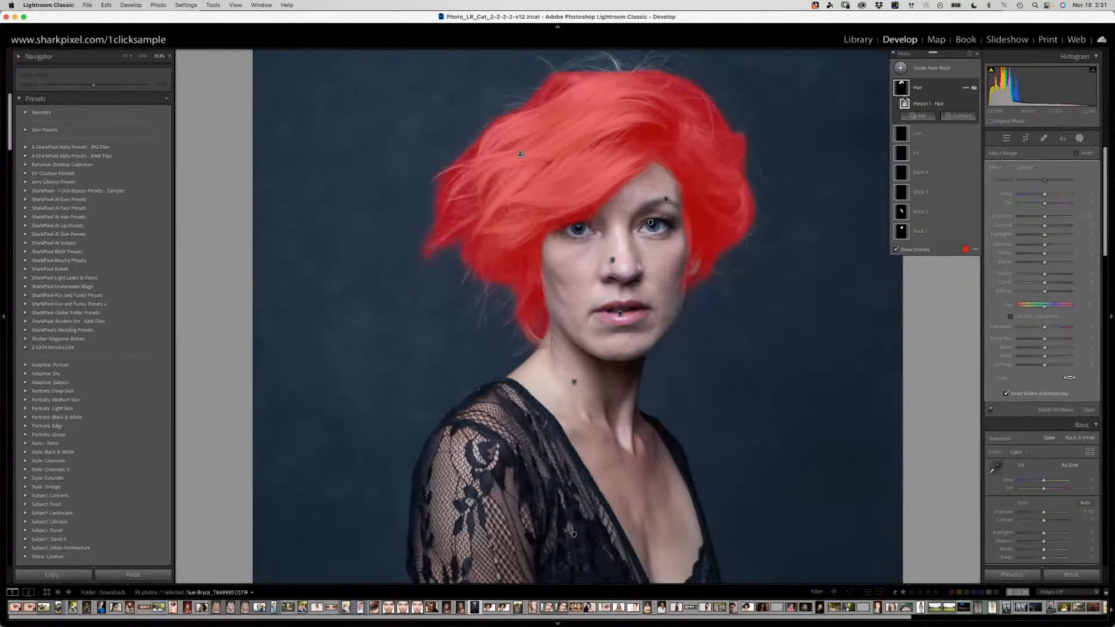
key("o")
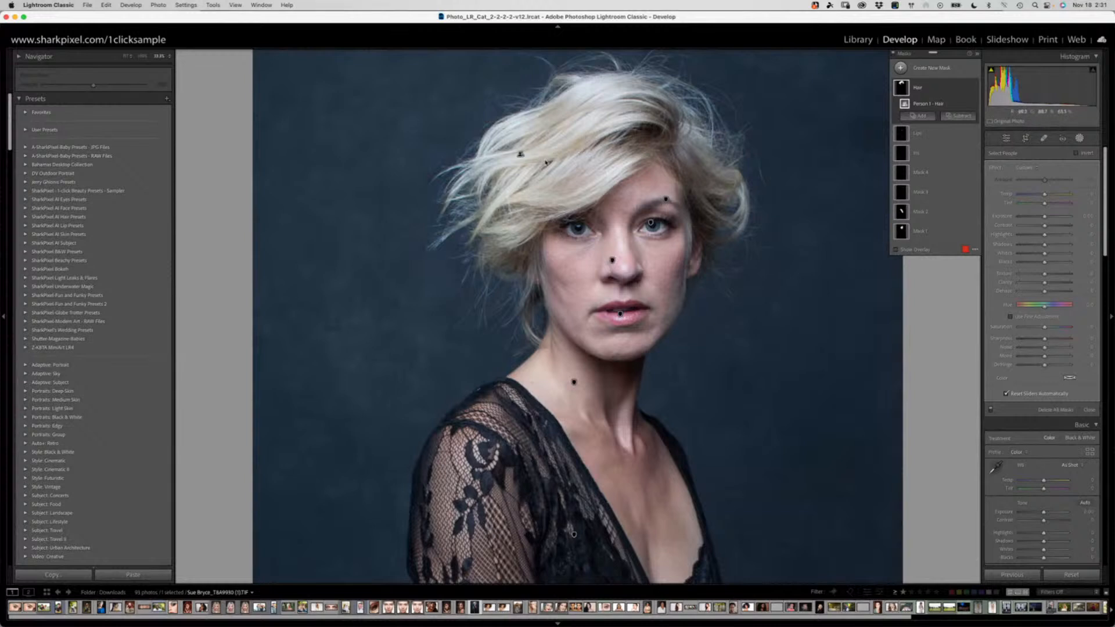
left_click(897, 250)
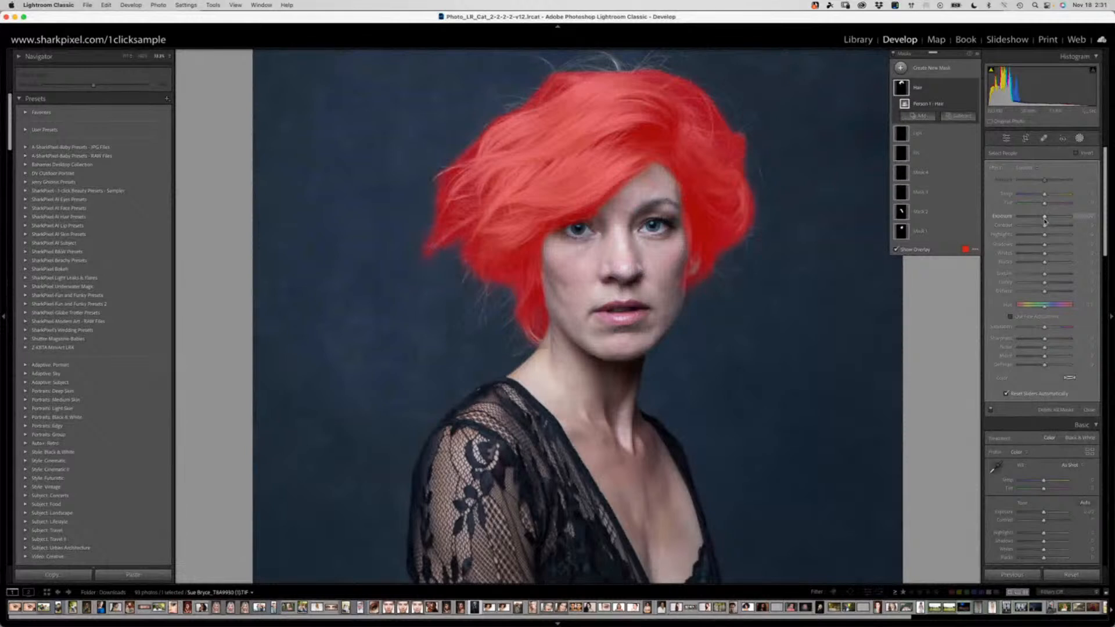
- Adjust the Hair mask: set Contrast to about 22 and raise Texture, Saturation and Sharpness moderately
left_click_drag(1046, 225, 1050, 227)
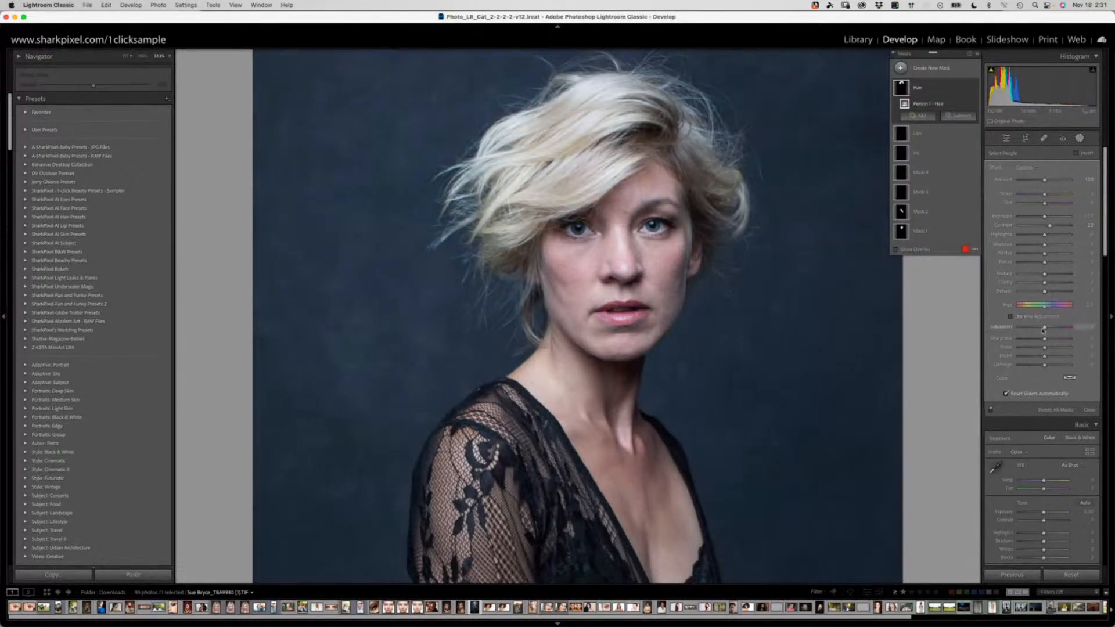
left_click_drag(1044, 329, 1052, 339)
left_click_drag(1045, 274, 1053, 275)
left_click_drag(1052, 340, 1051, 341)
left_click_drag(1055, 282, 1050, 277)
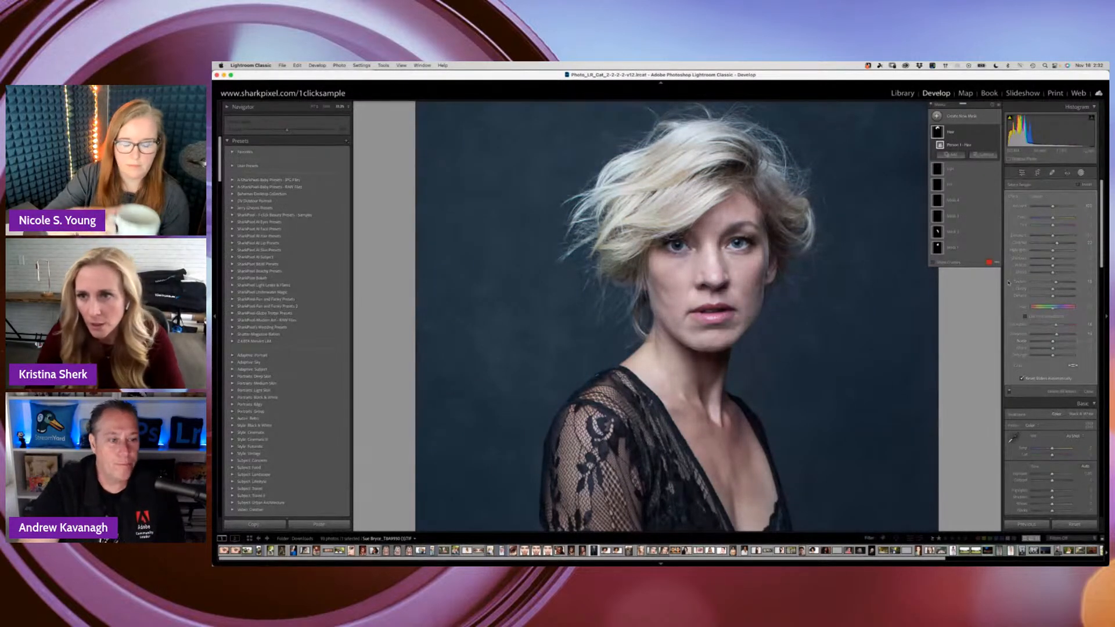
- Raise Saturation and Sharpness on the Lips mask, and dock the floating masks list above the mask adjustment sliders
left_click(952, 170)
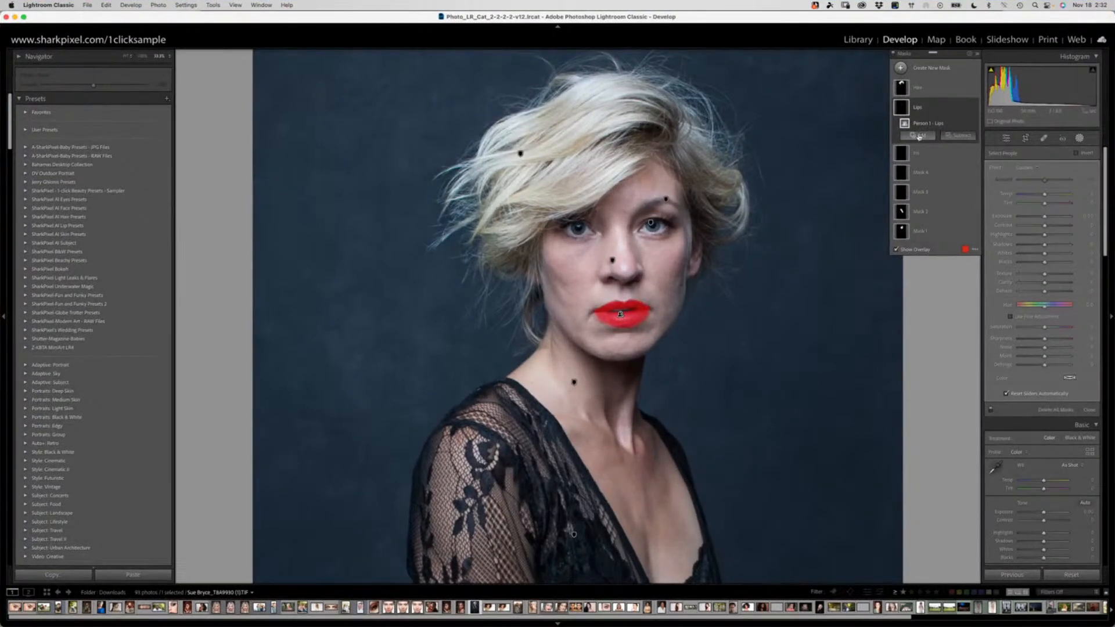
left_click(1044, 328)
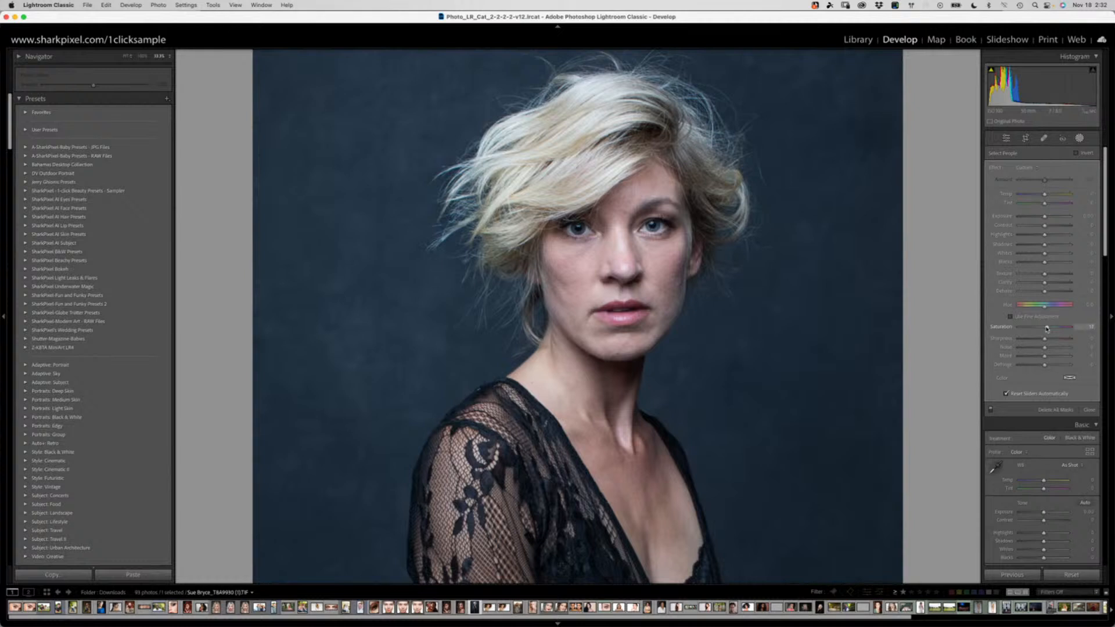
left_click_drag(1049, 329, 1049, 342)
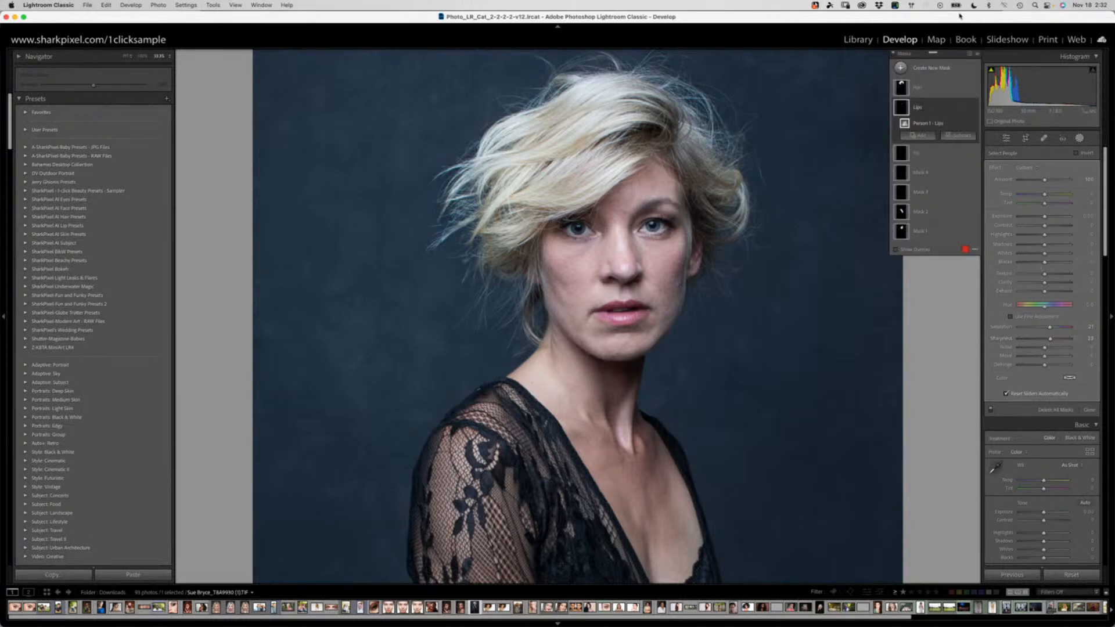
left_click_drag(950, 56, 1066, 140)
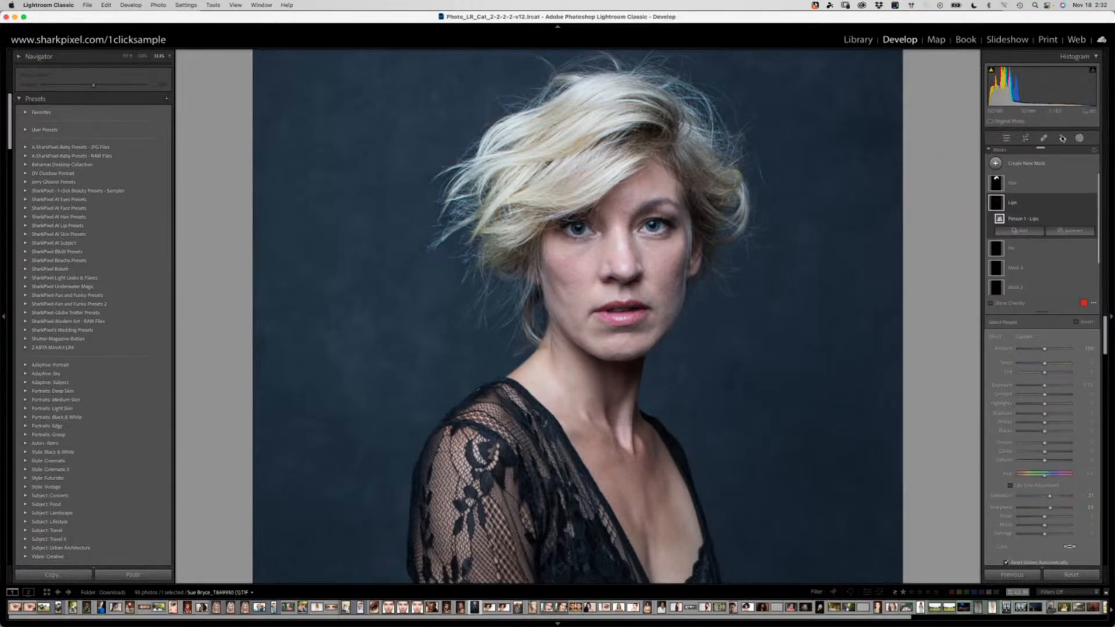
- On the Iris mask, cool Temp to about -8, set Exposure to 0.32, and raise Texture, Clarity and Sharpness
left_click(1018, 256)
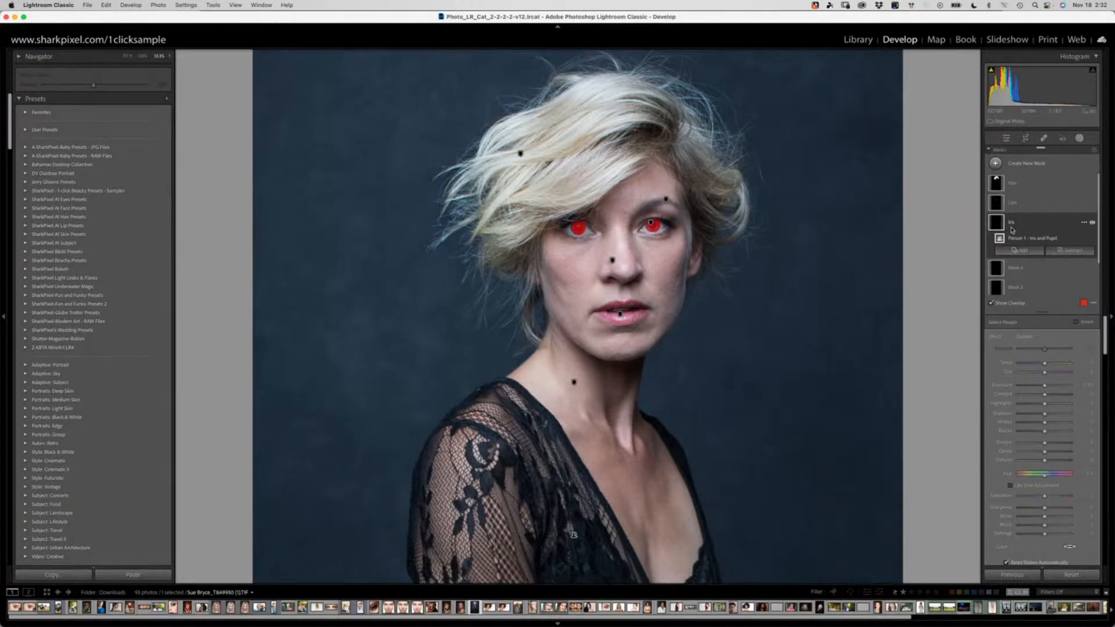
key("super+equal")
key("super+equal")
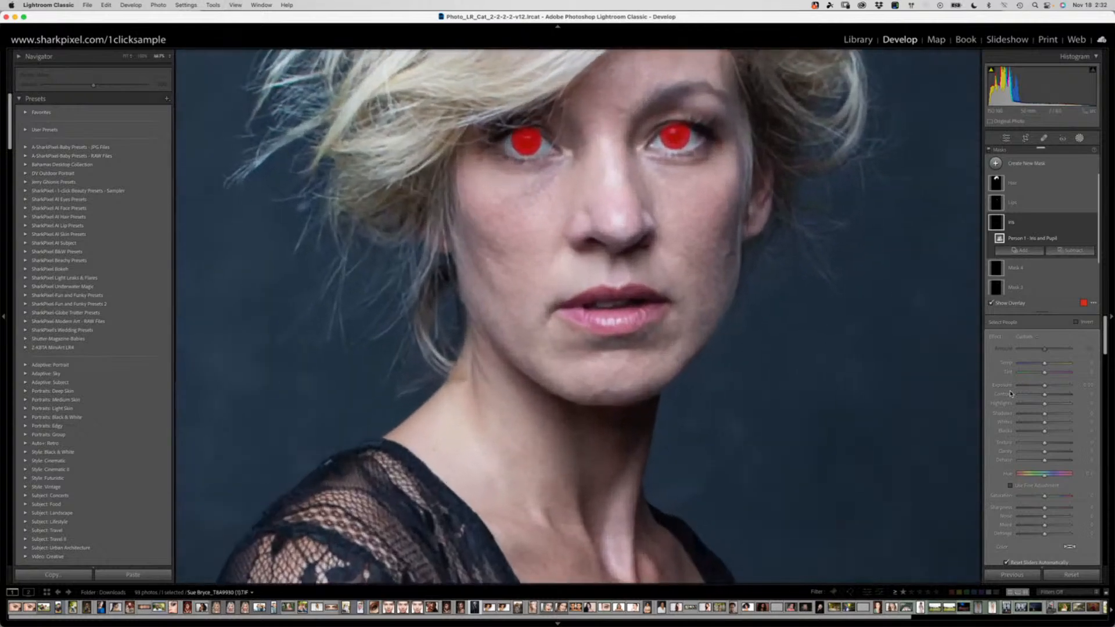
left_click_drag(644, 228, 654, 316)
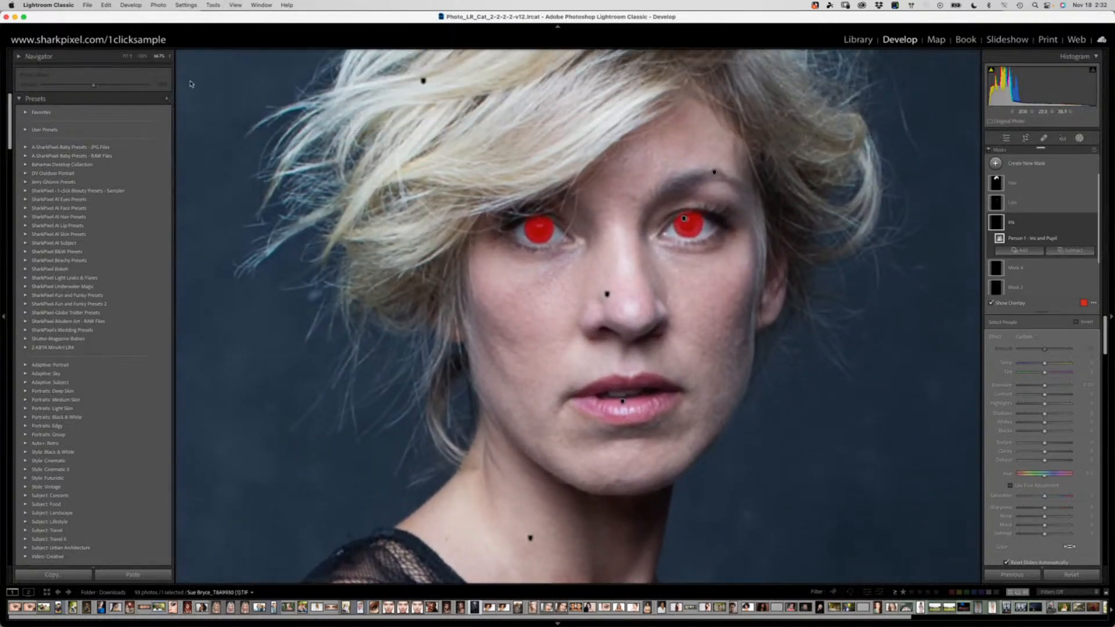
left_click(142, 56)
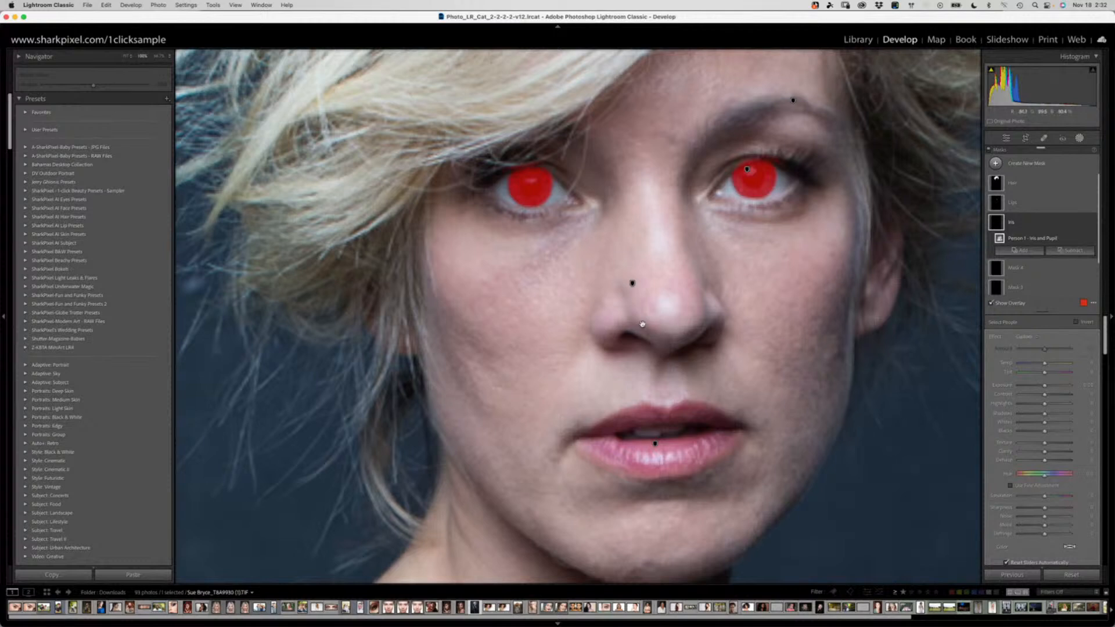
left_click_drag(656, 284, 626, 343)
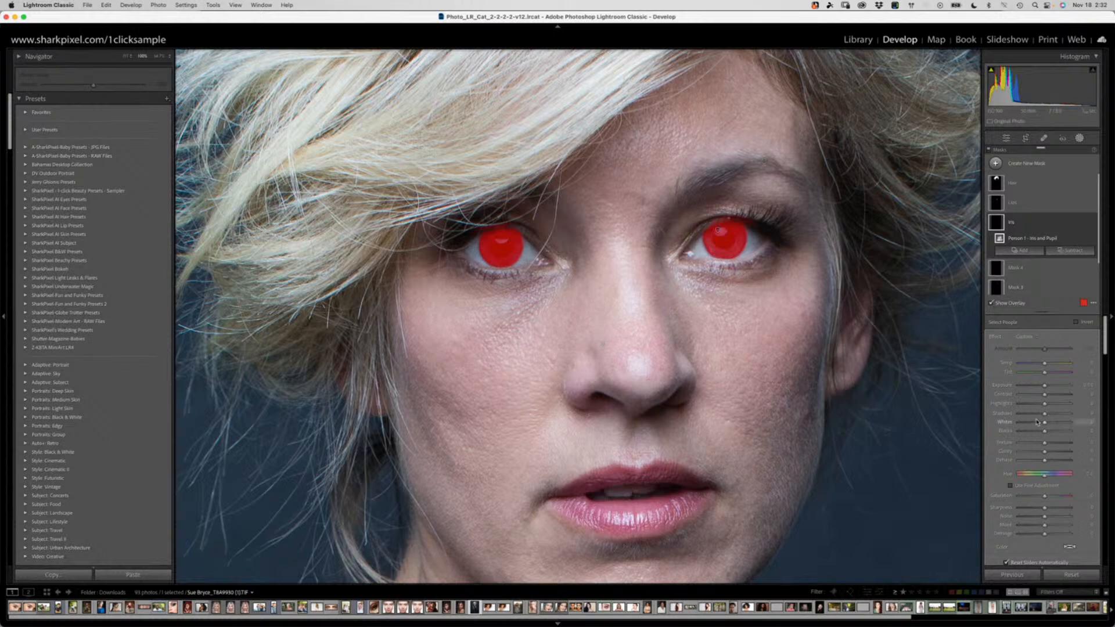
left_click_drag(1044, 365, 1041, 365)
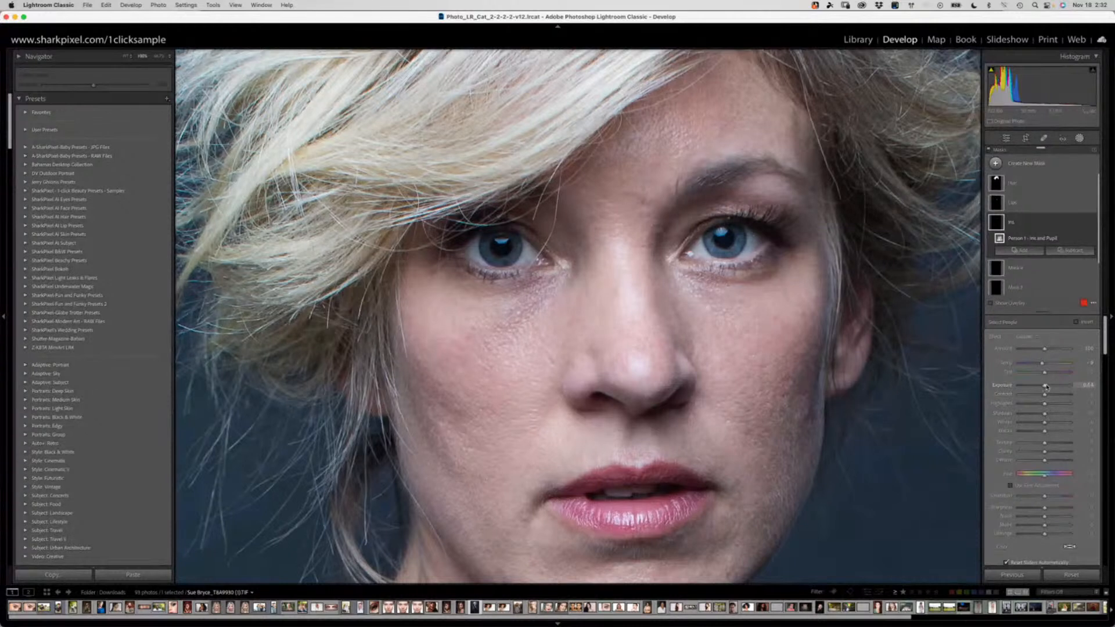
left_click_drag(1048, 386, 1046, 387)
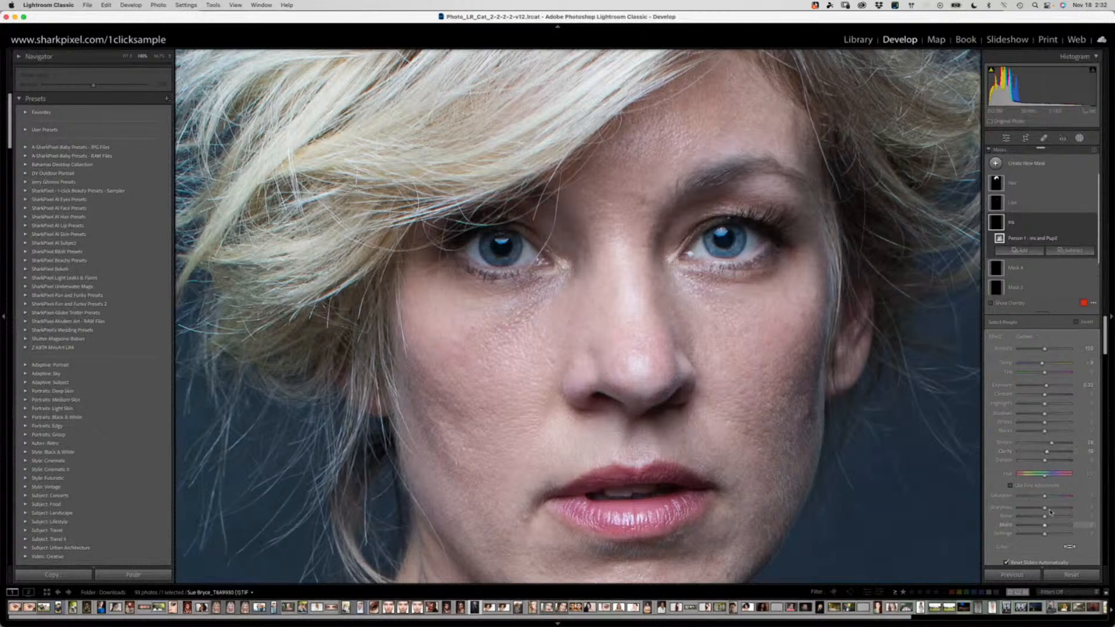
left_click(1053, 509)
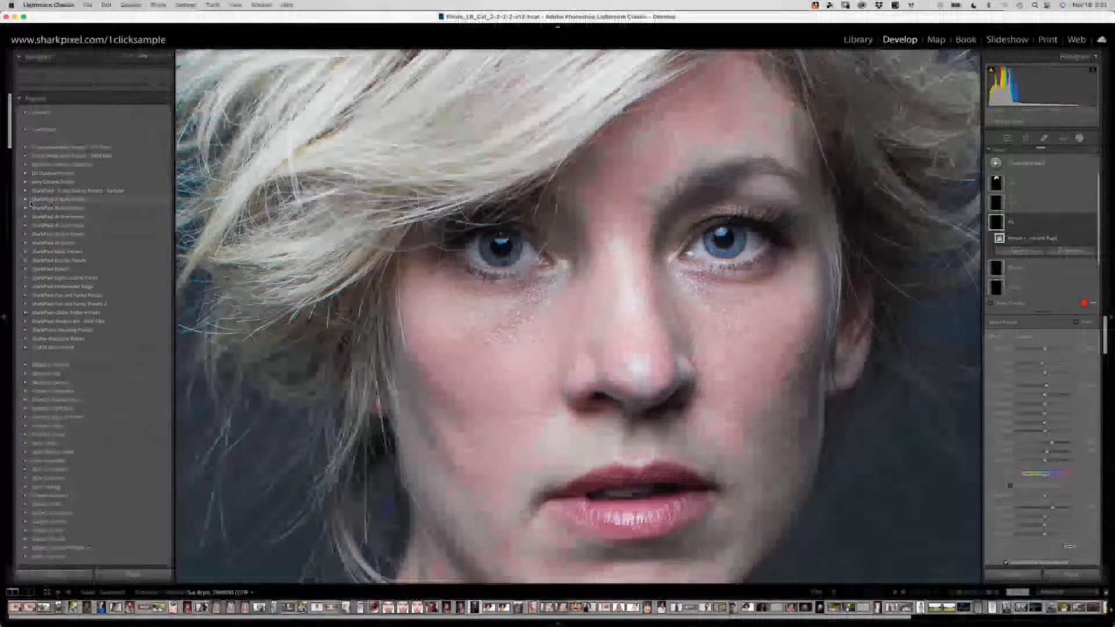
- Preview eye colours from SharkPixel AI Eyes Presets on the portrait, and review the Hair, Lips and Iris masks
left_click(29, 200)
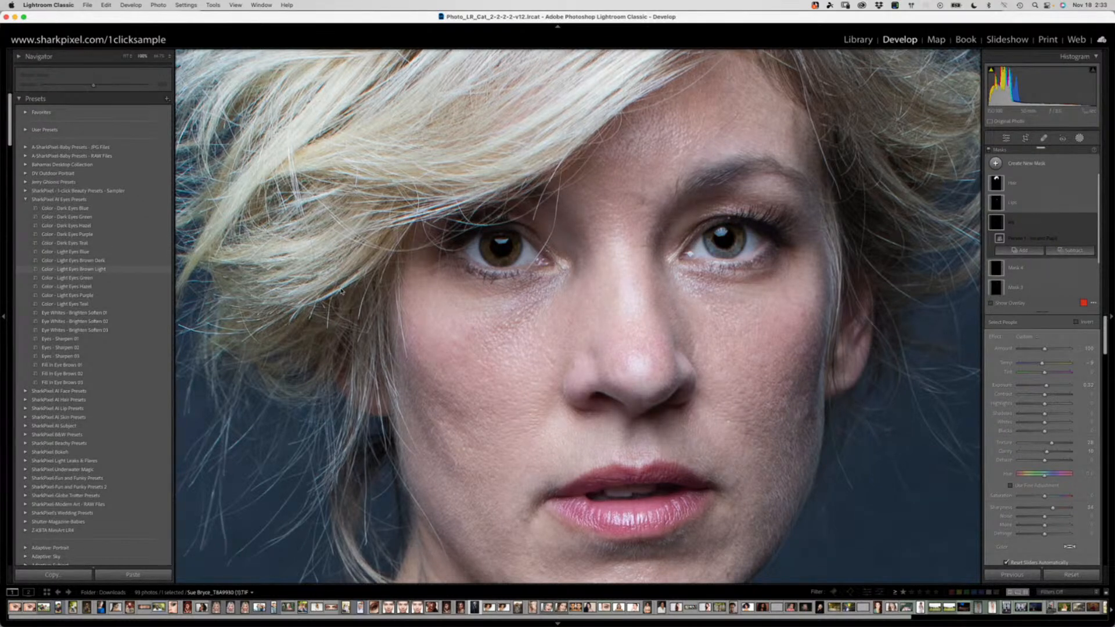
left_click(1022, 184)
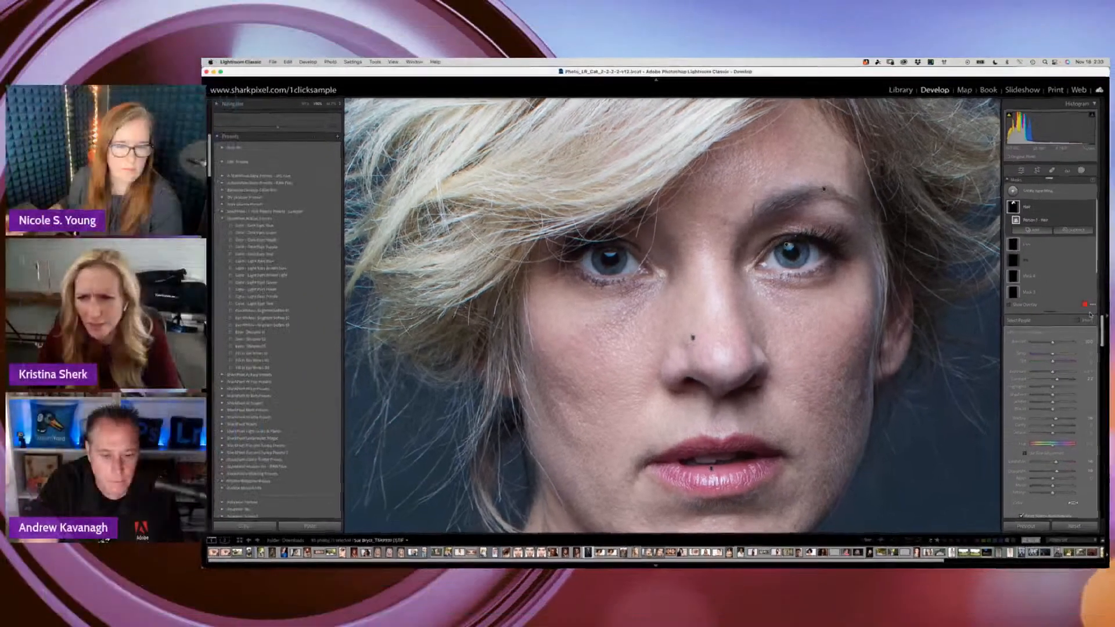
left_click(1029, 244)
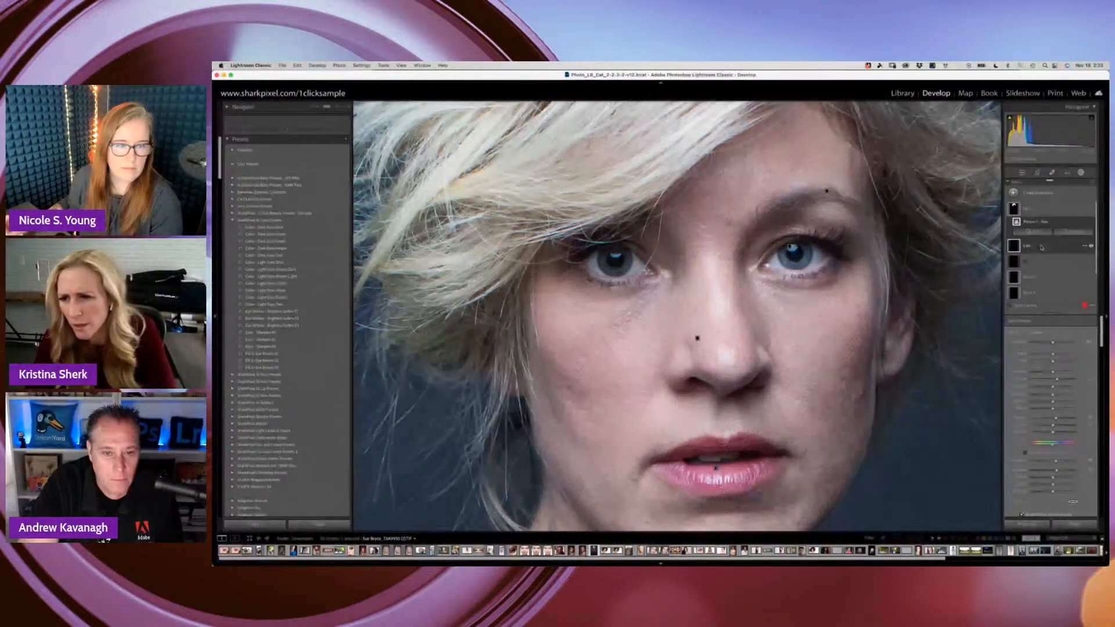
left_click(1042, 262)
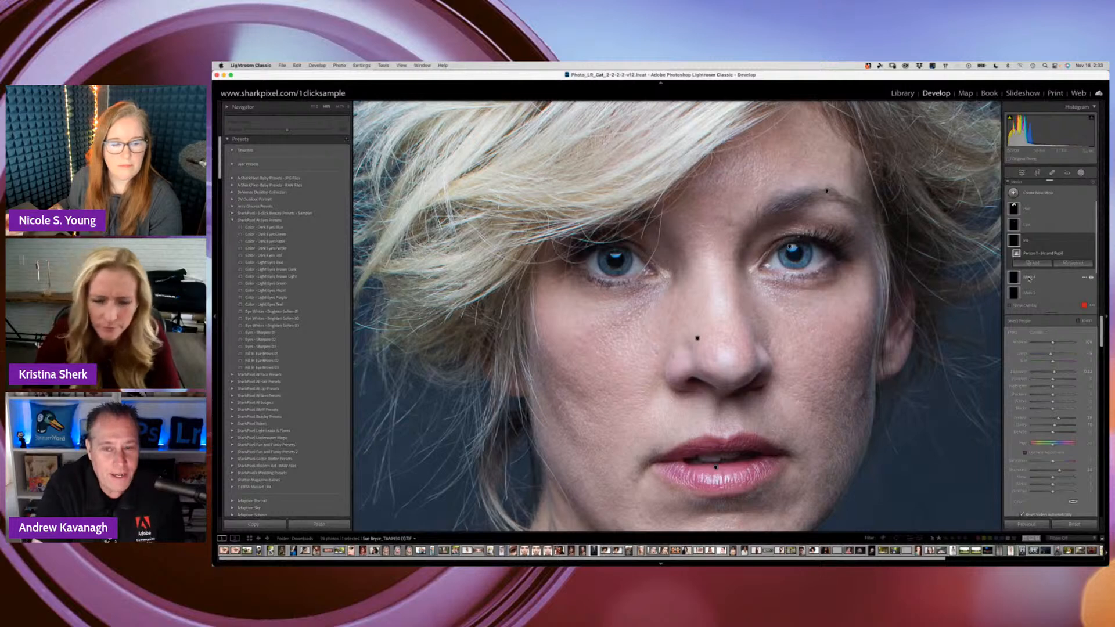
key("z")
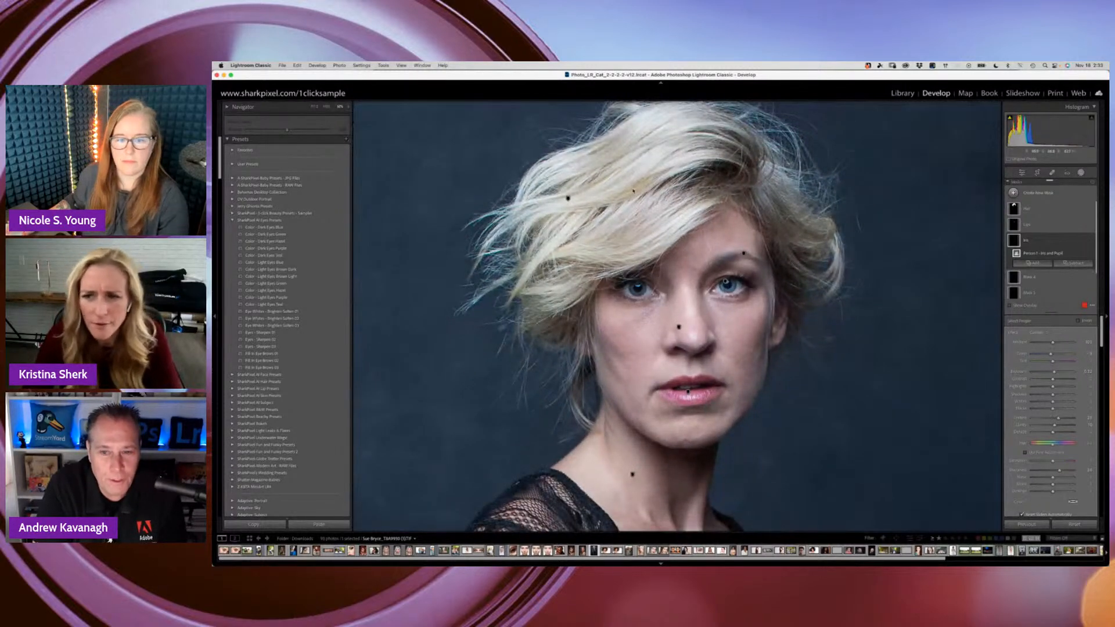
- With the Hair mask selected, browse the SharkPixel AI Hair Presets, leaving both the eye and hair preset groups collapsed
left_click(1036, 211)
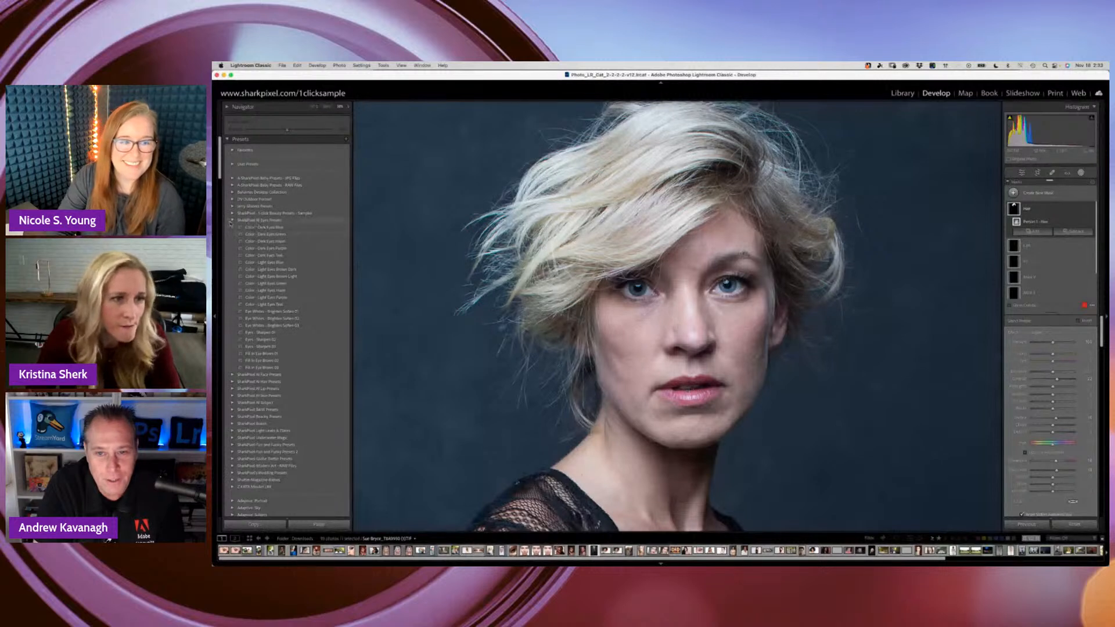
left_click(233, 222)
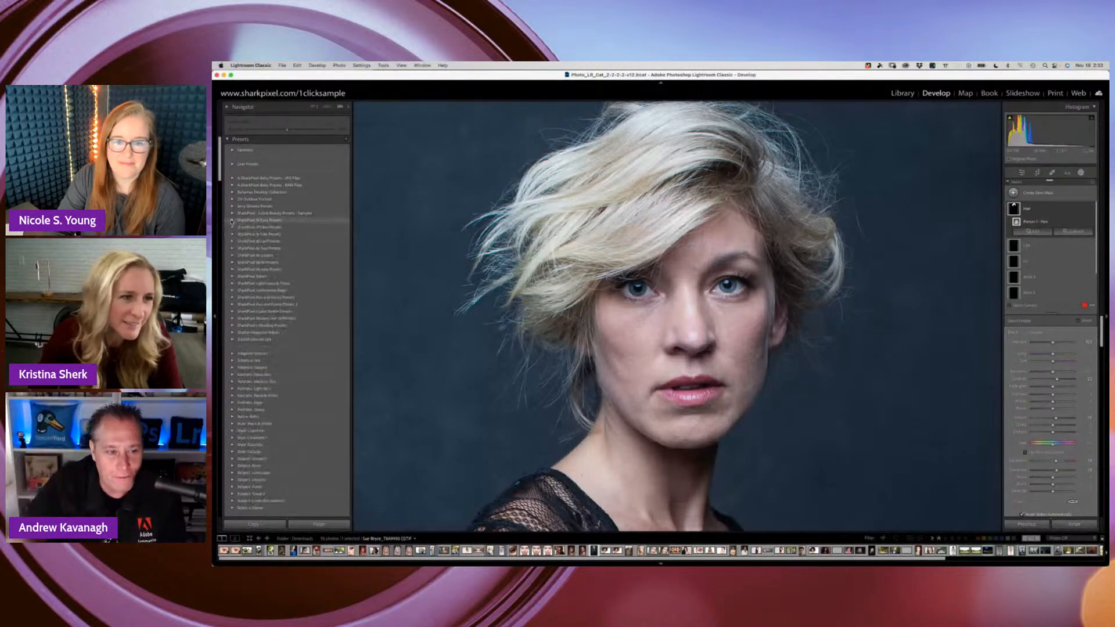
left_click(234, 234)
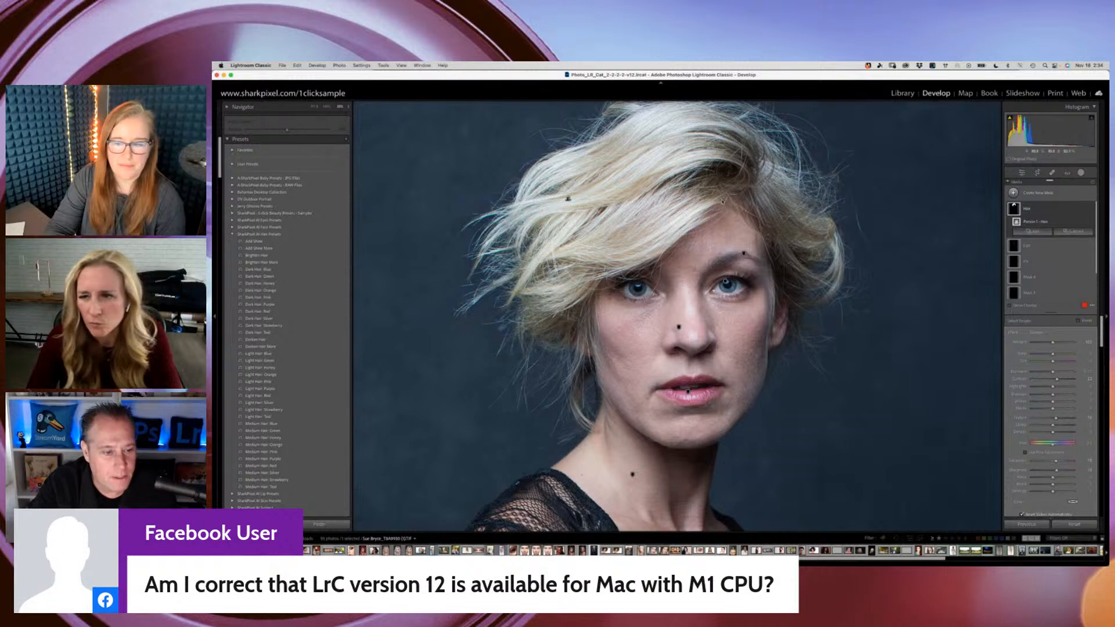
left_click(233, 234)
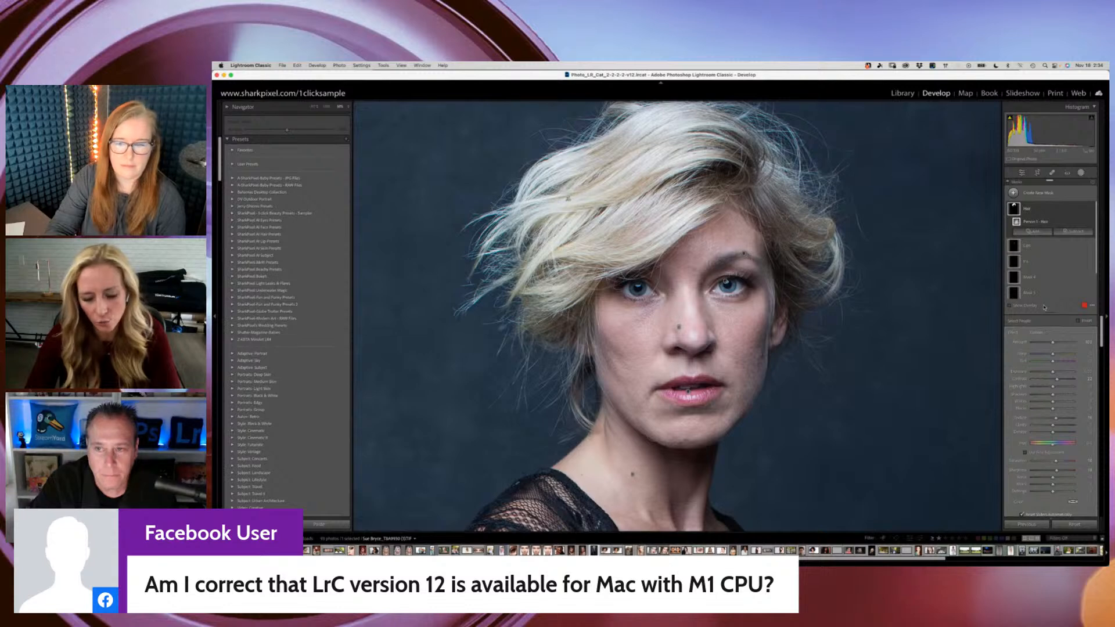
- Select Mask 4, the eye sclera mask covering the whites of both eyes, for adjustment
key("super+equal")
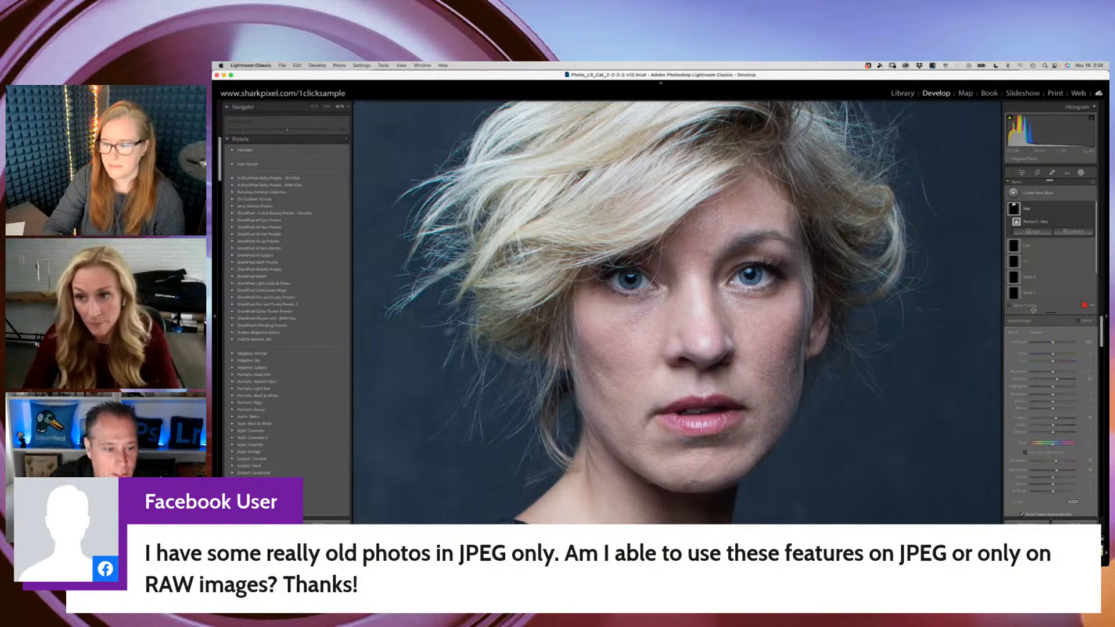
left_click(1027, 263)
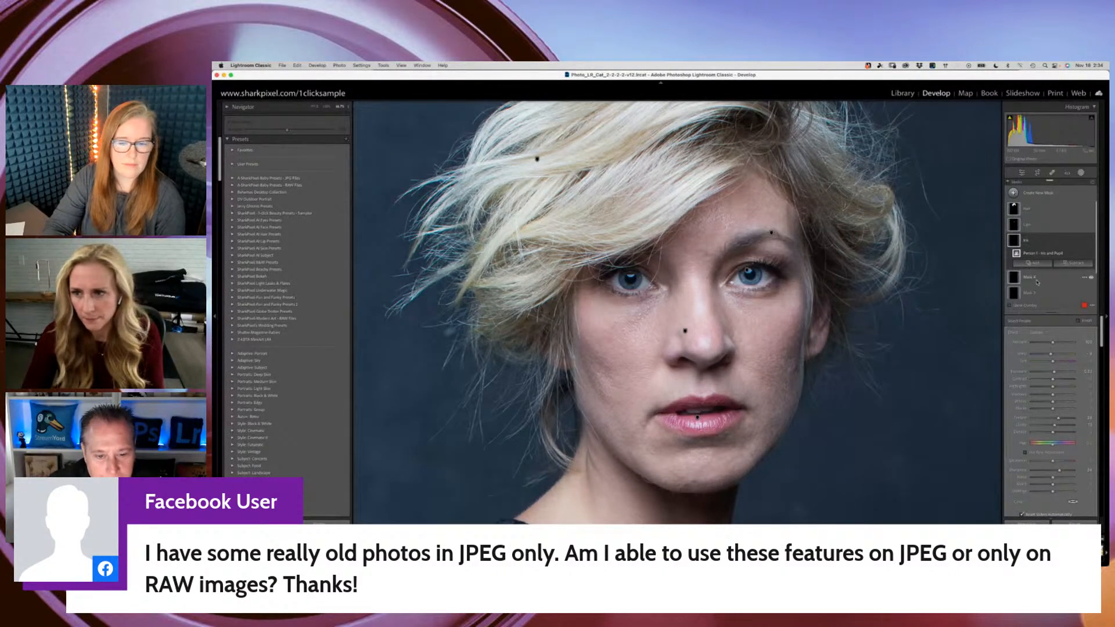
left_click(1037, 281)
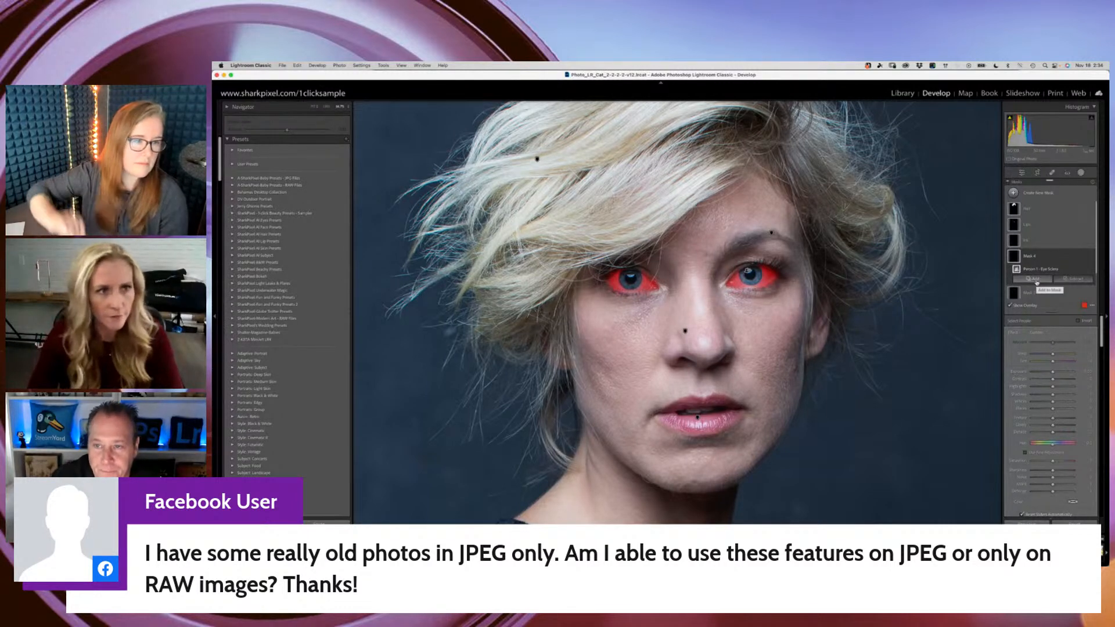
left_click(330, 106)
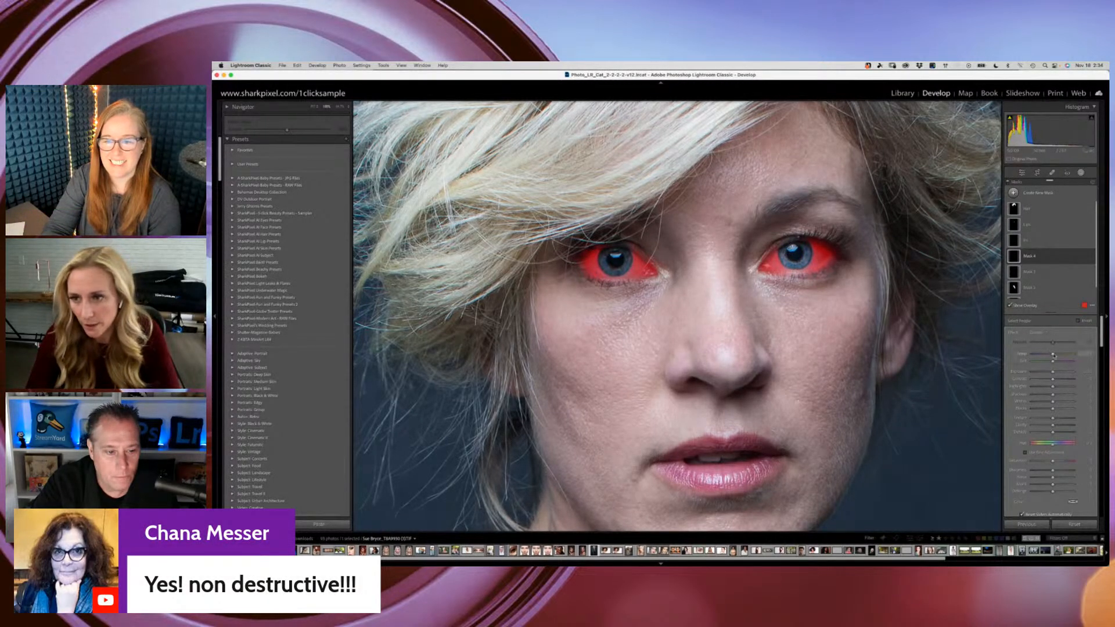
- Cool the eye-whites mask to a temperature of about -10 and raise its exposure to about 0.45
key("o")
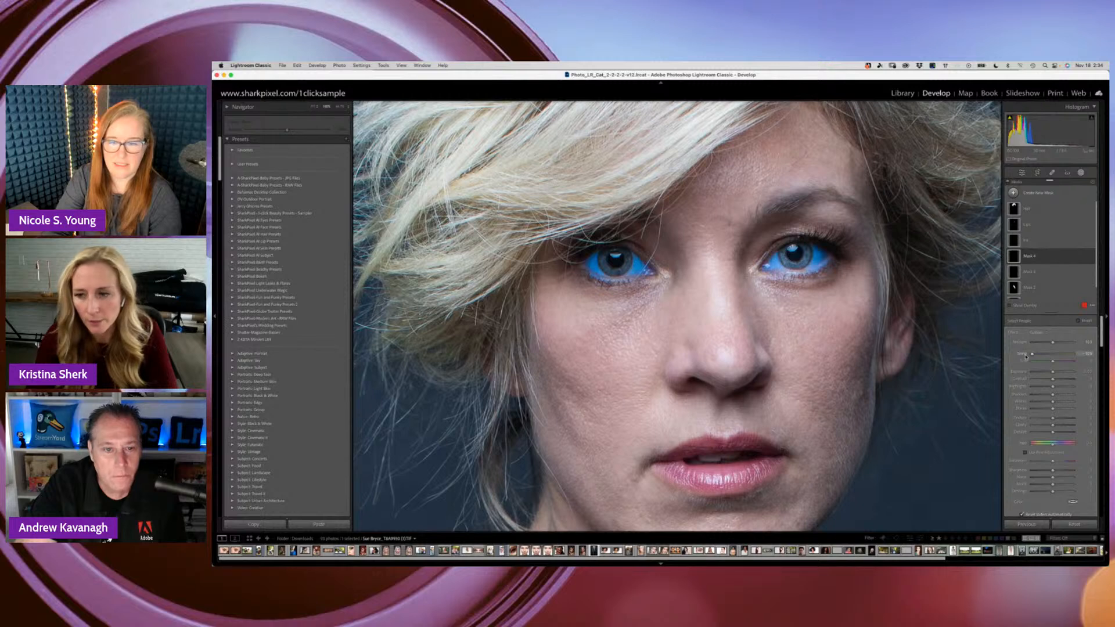
left_click_drag(1026, 355, 1052, 358)
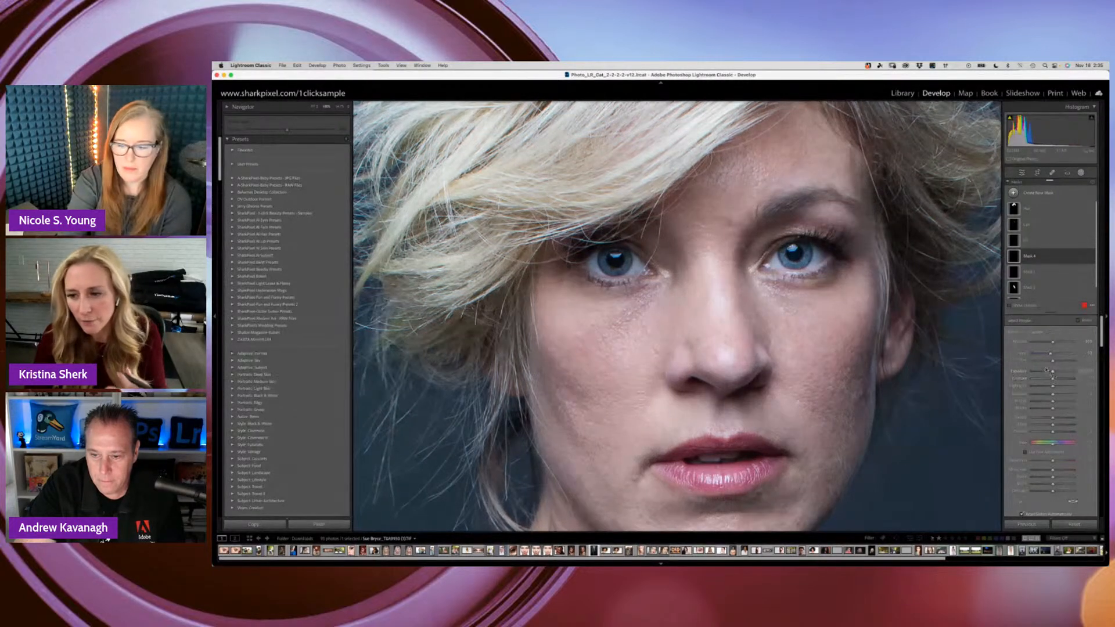
left_click_drag(1047, 370, 1072, 374)
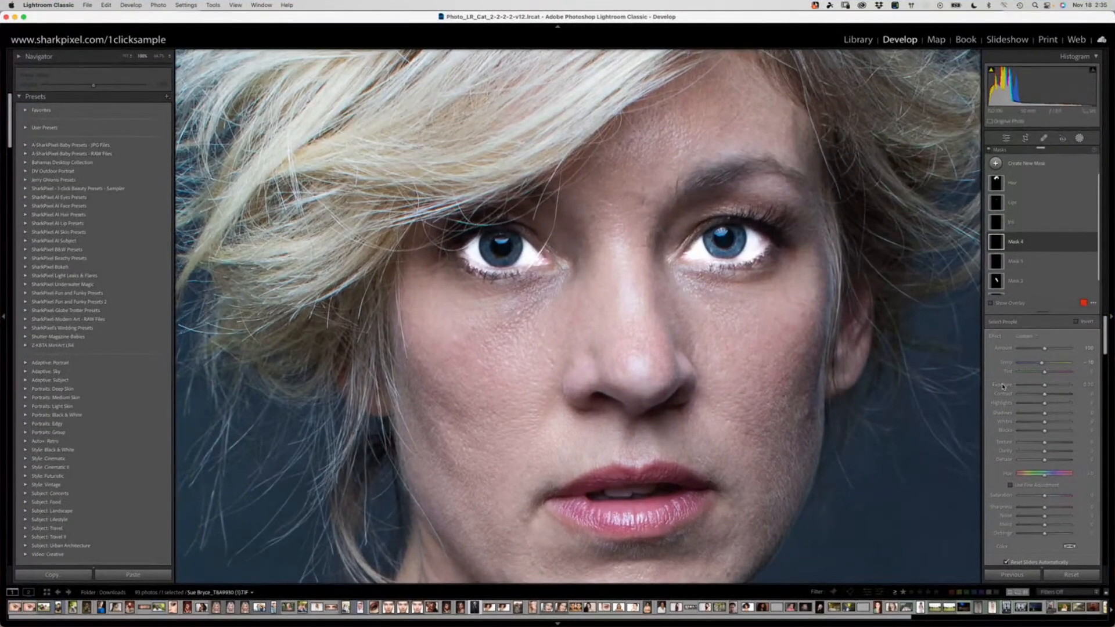
double_click(1019, 371)
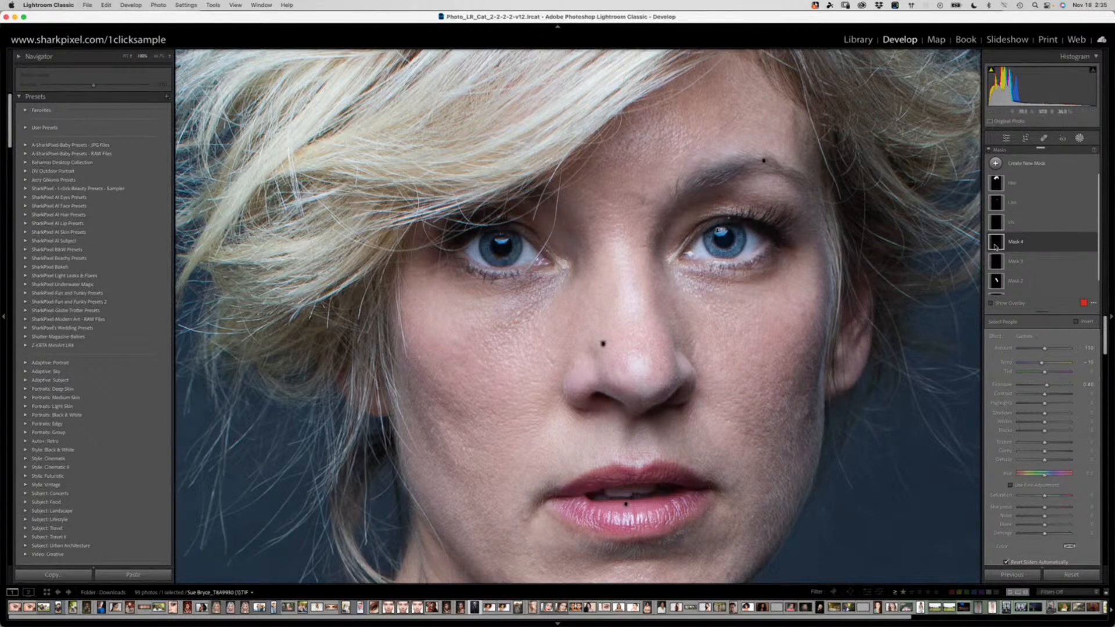
- Compare the eyes with and without the adjustments of Mask 4 by switching the mask's visibility
left_click(1092, 243)
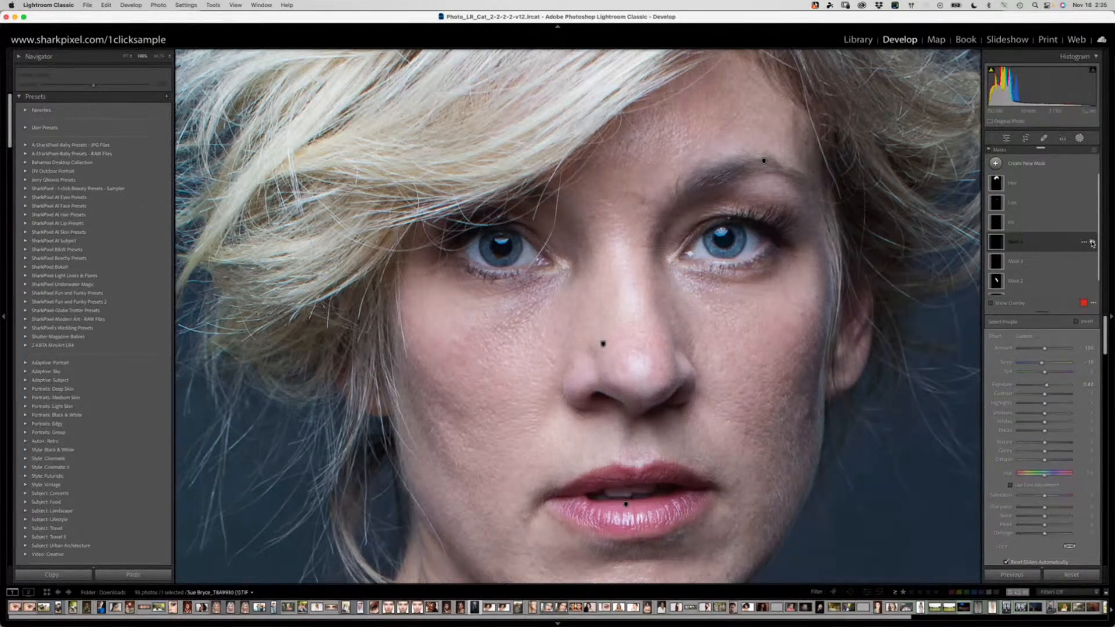
left_click(1092, 242)
left_click(1092, 242)
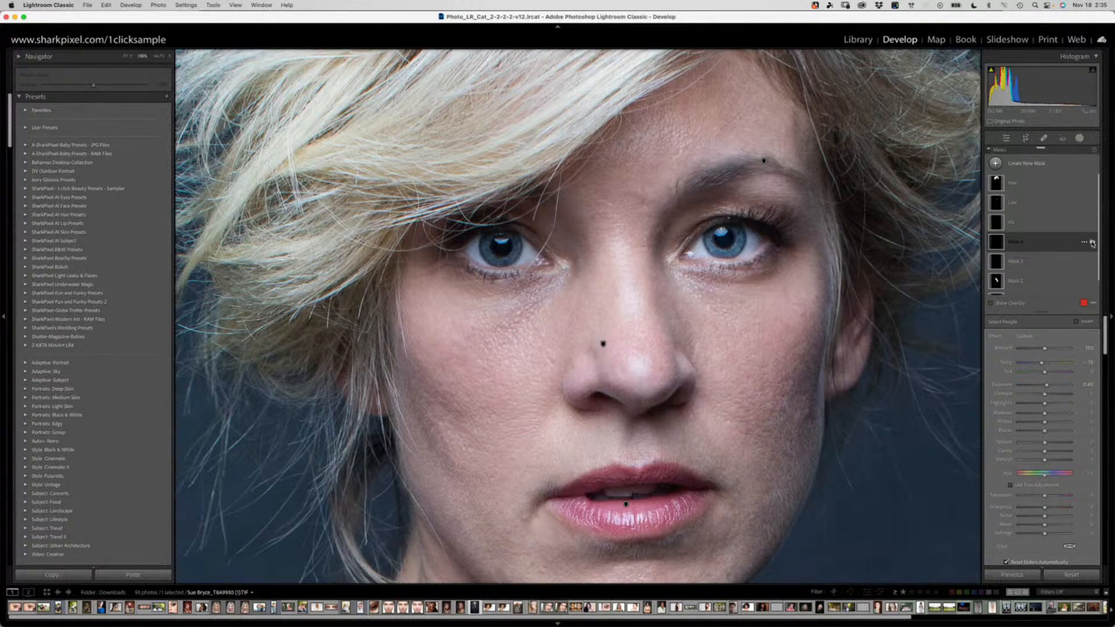
left_click(1092, 243)
left_click(1093, 242)
left_click(1092, 243)
- Set Mask 4 to about -27 texture, -14 clarity and 0.68 exposure, and compare the eyes with and without the mask
left_click_drag(1044, 443, 1041, 453)
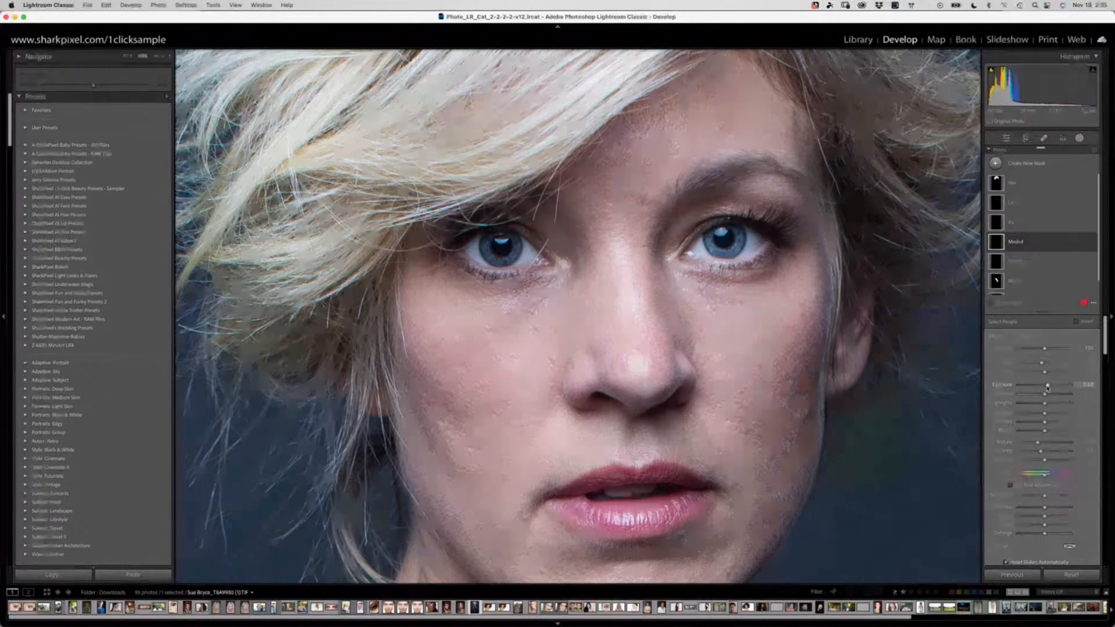
left_click(1092, 243)
left_click(1092, 243)
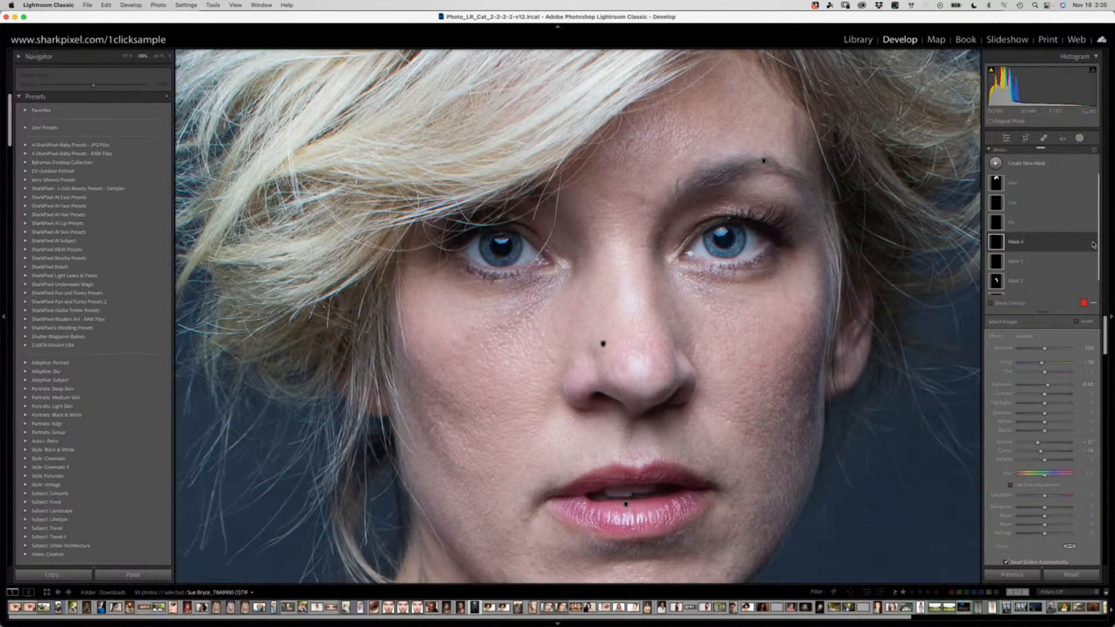
left_click(1092, 243)
left_click(1092, 243)
left_click(1092, 243)
left_click(1092, 243)
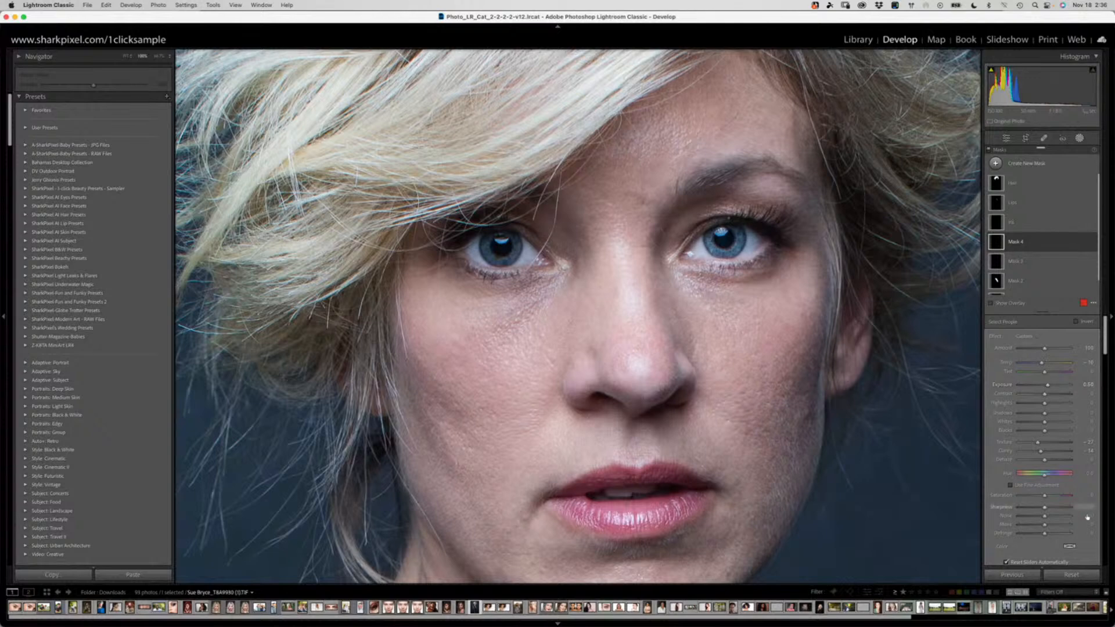
- Select the iris mask and check the eye retouching against the whole face
left_click(1028, 226)
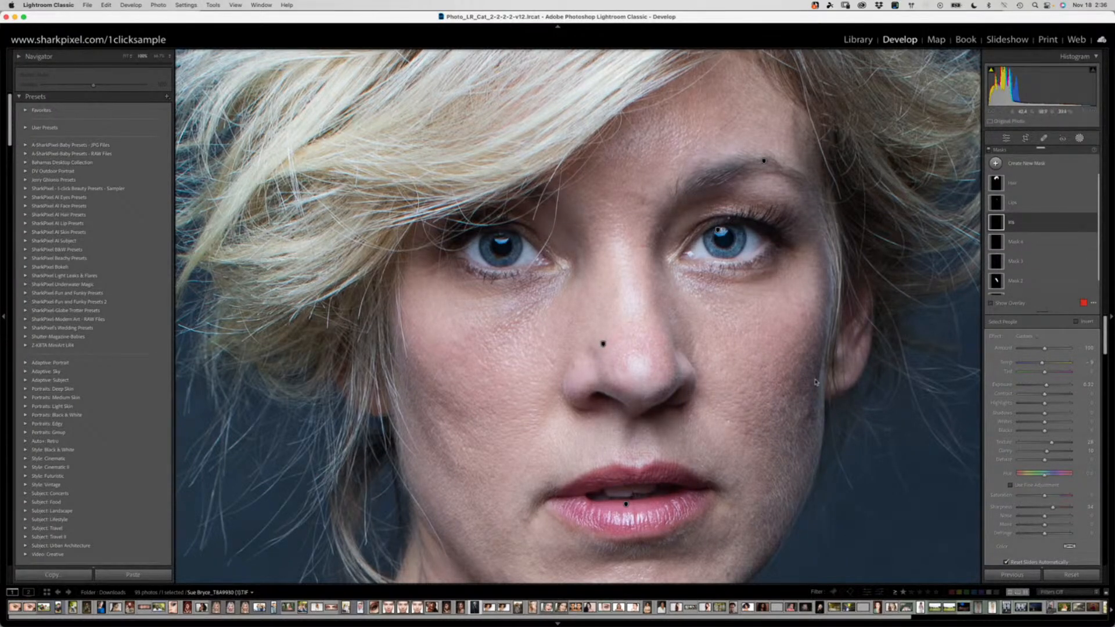
left_click_drag(583, 412, 585, 331)
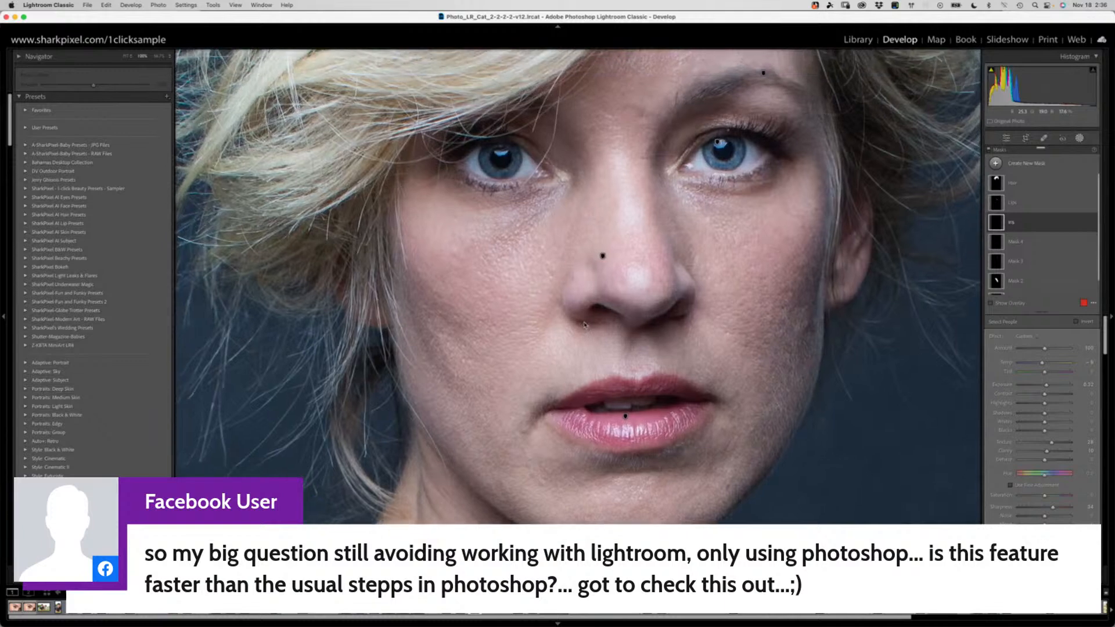
key("super+minus")
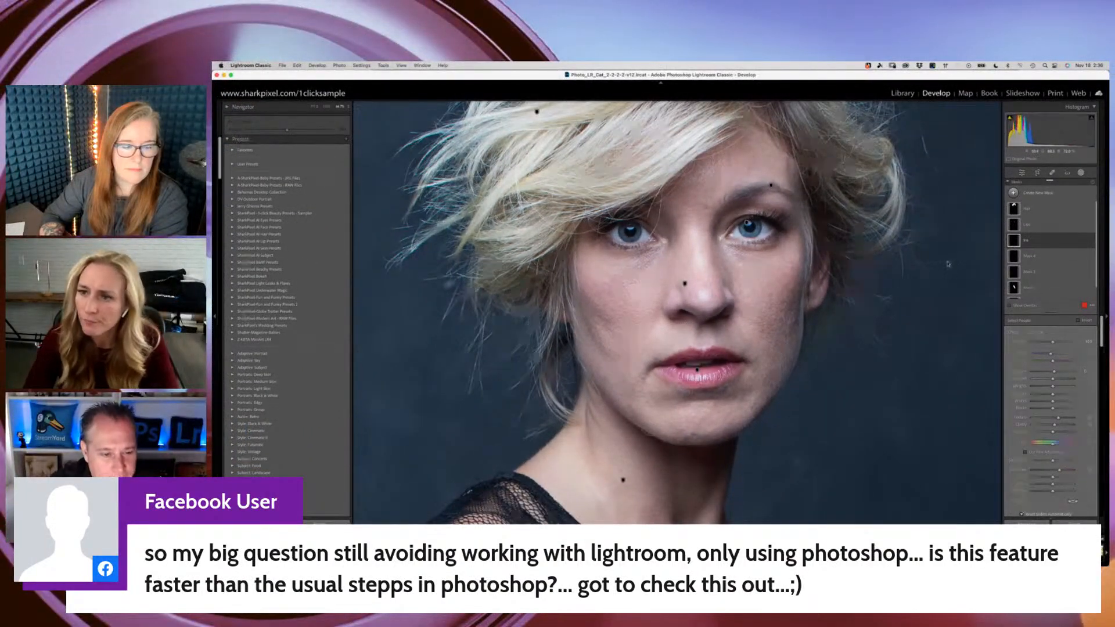
- Select Mask 1 covering the face skin and lower its texture and clarity
left_click(1032, 287)
scroll(1032, 288, "down", 1)
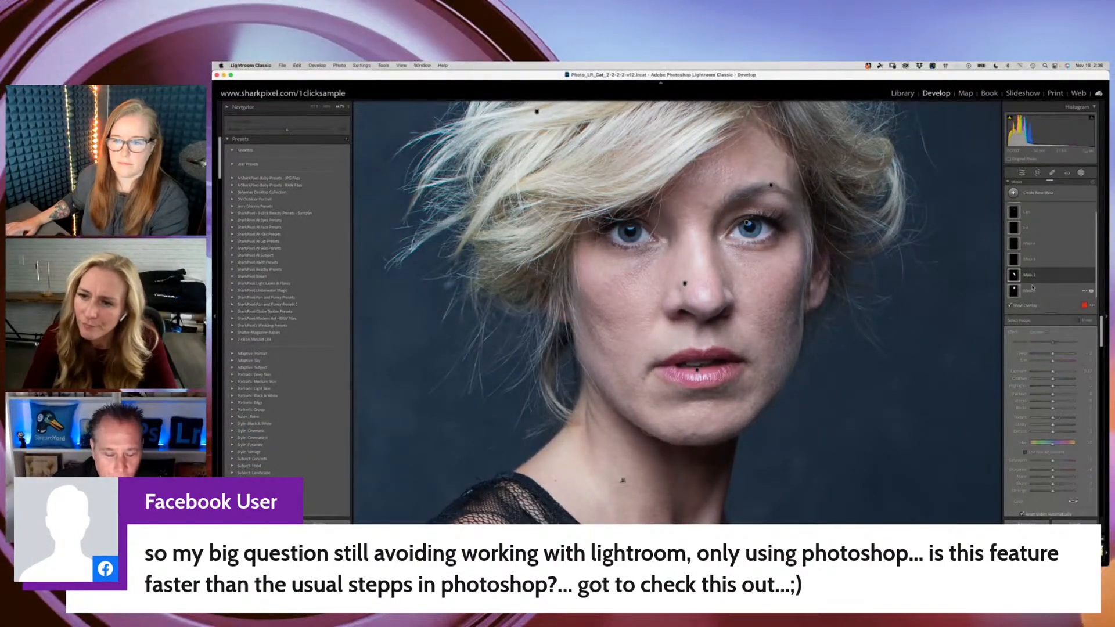
left_click(1025, 294)
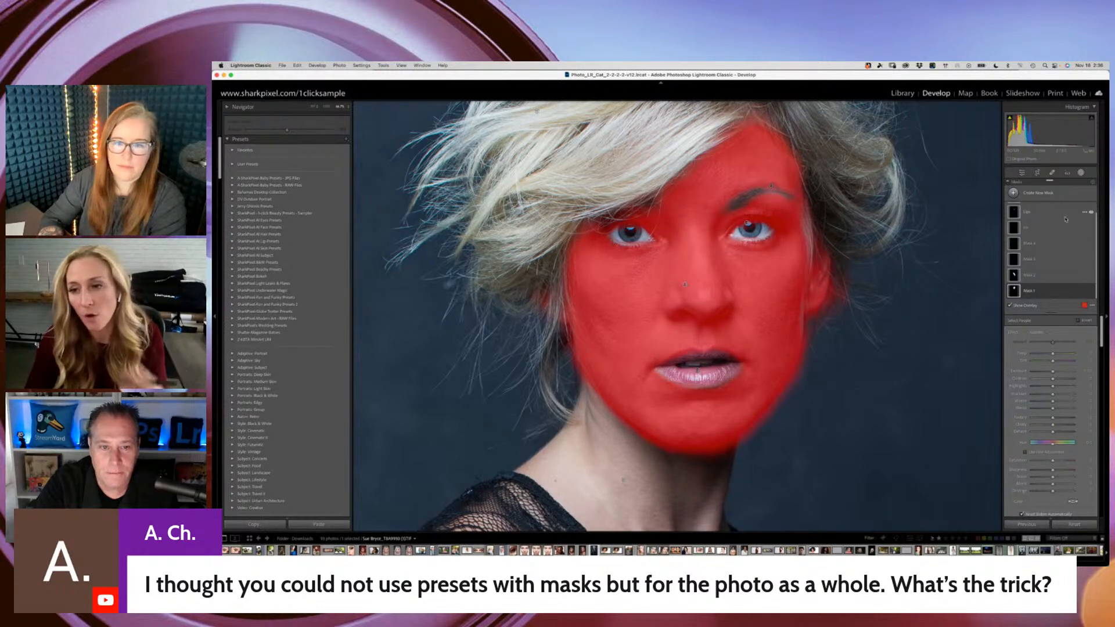
scroll(1051, 262, "up", 1)
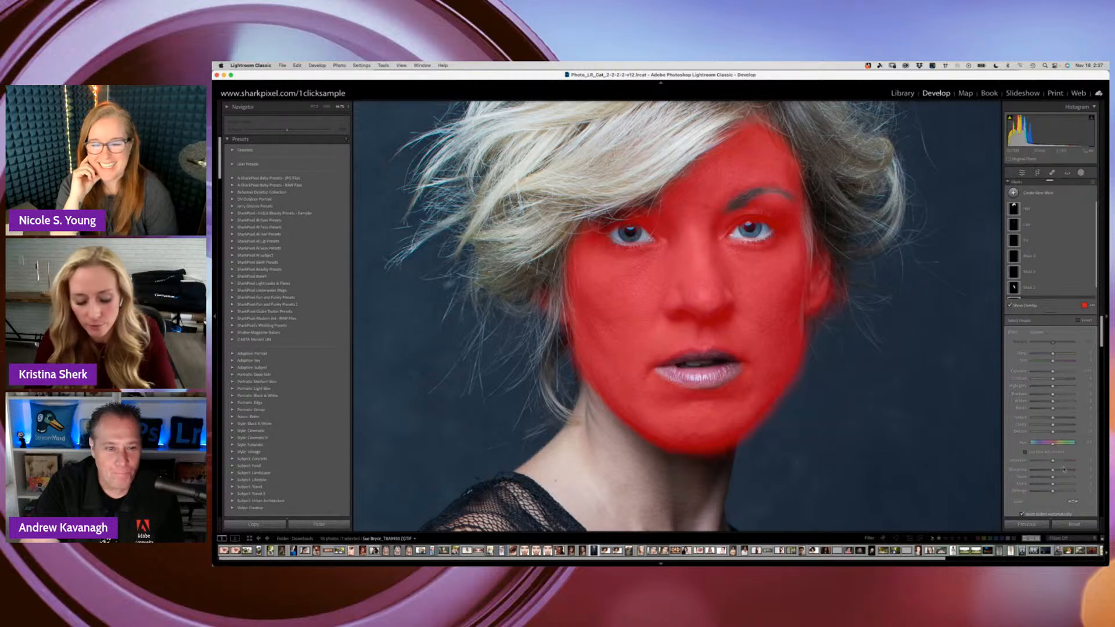
key("super+minus")
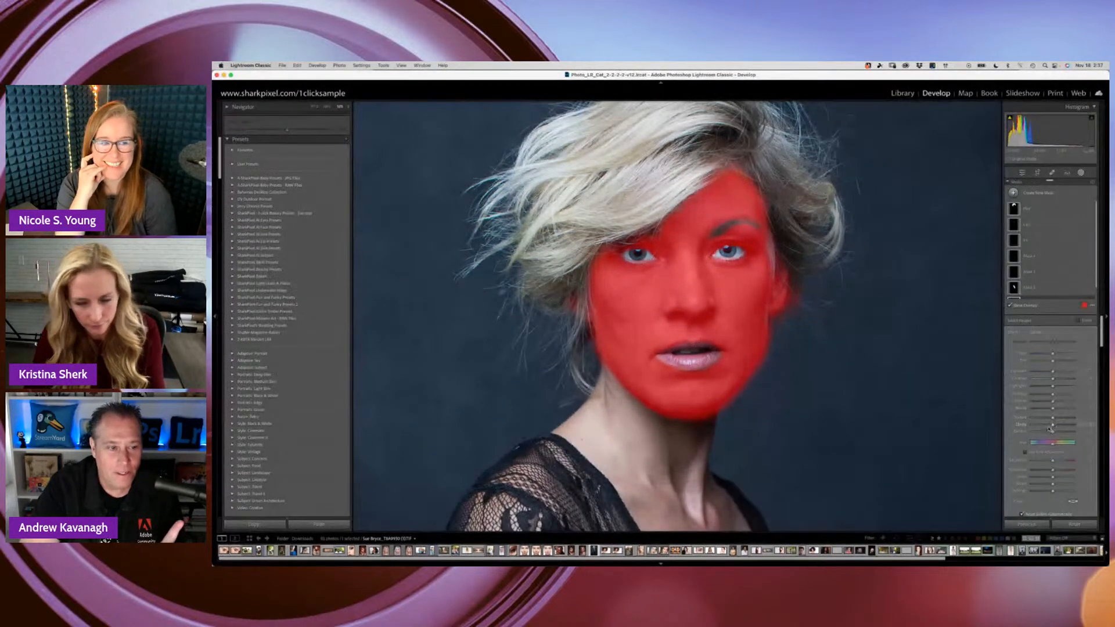
left_click_drag(1049, 428, 1050, 426)
scroll(1051, 279, "down", 1)
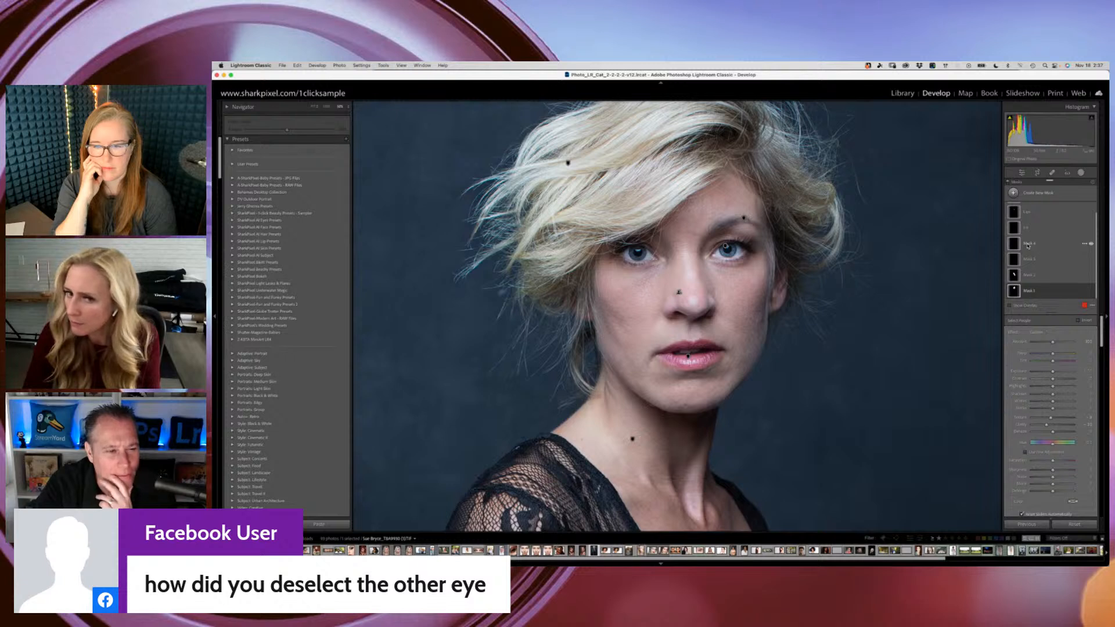
- Preview the overlays of the eye-whites, eyebrows, lips, body skin and face skin masks through their edit pins on the photo
mouse_move(1019, 246)
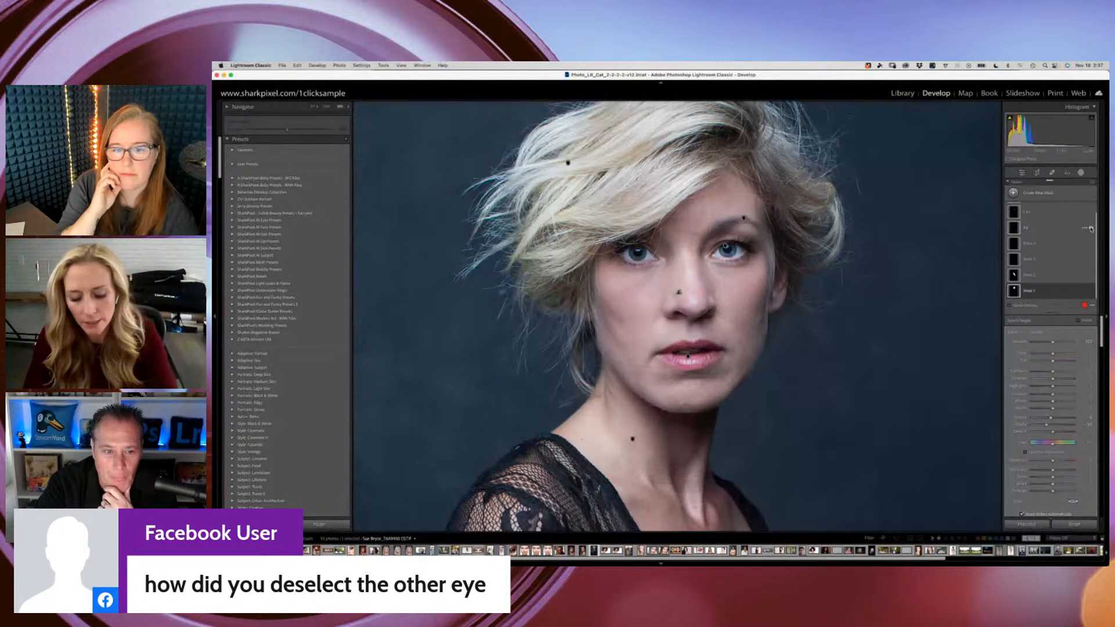
key("ctrl")
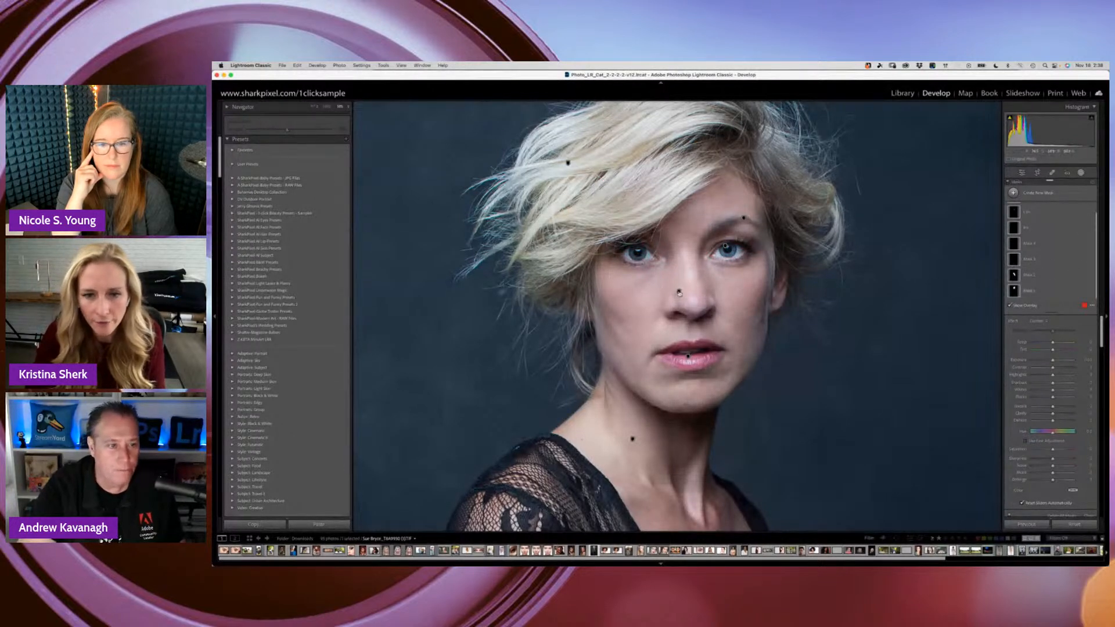
left_click(726, 246)
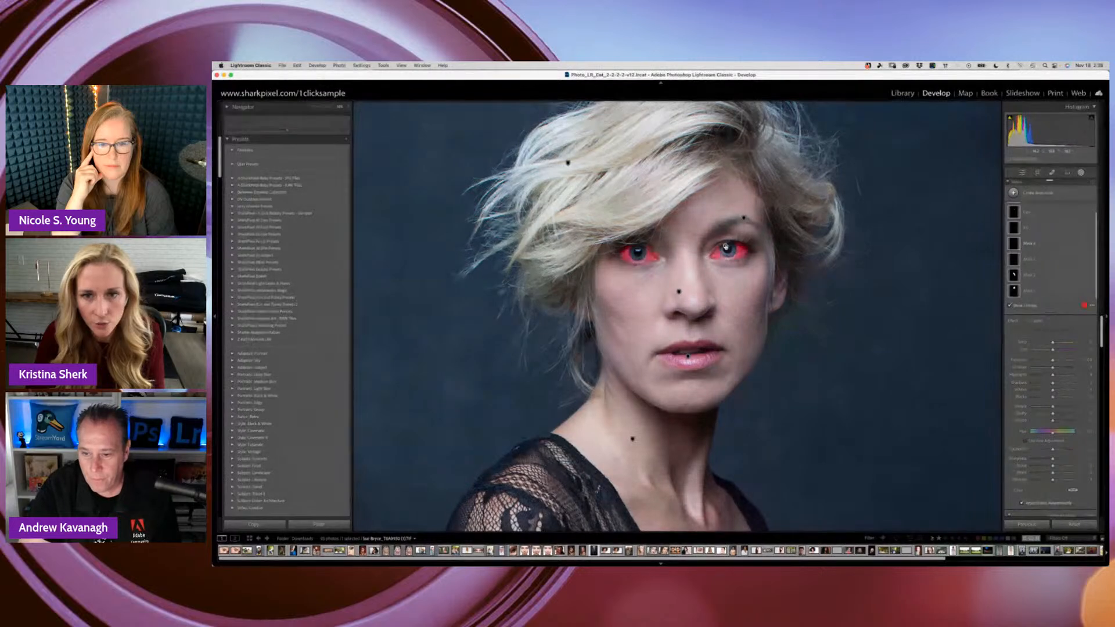
left_click(744, 218)
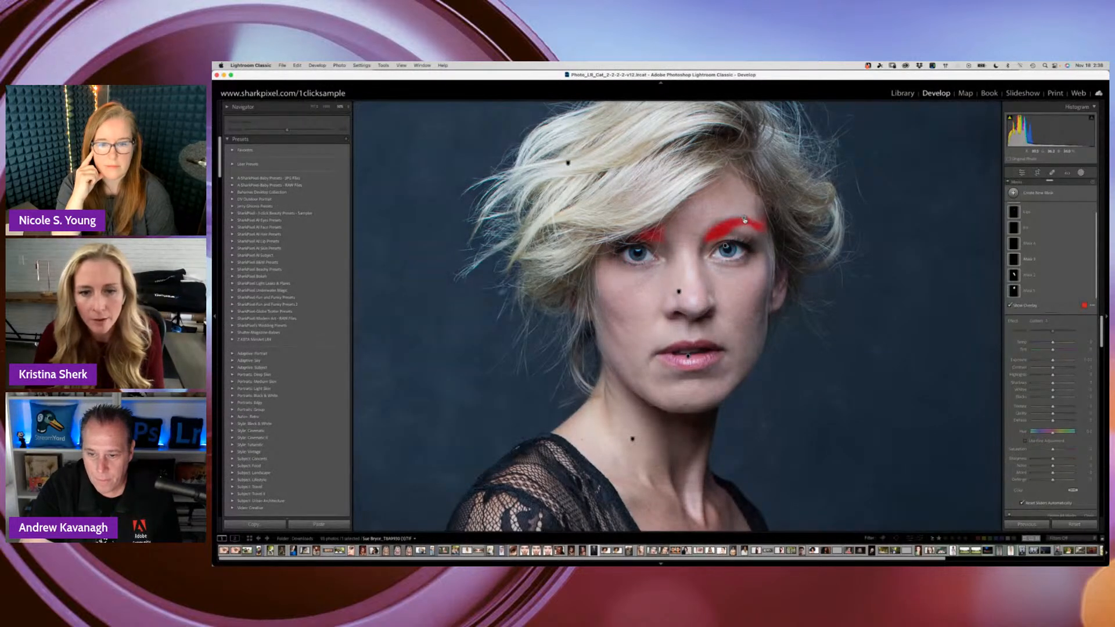
left_click(688, 357)
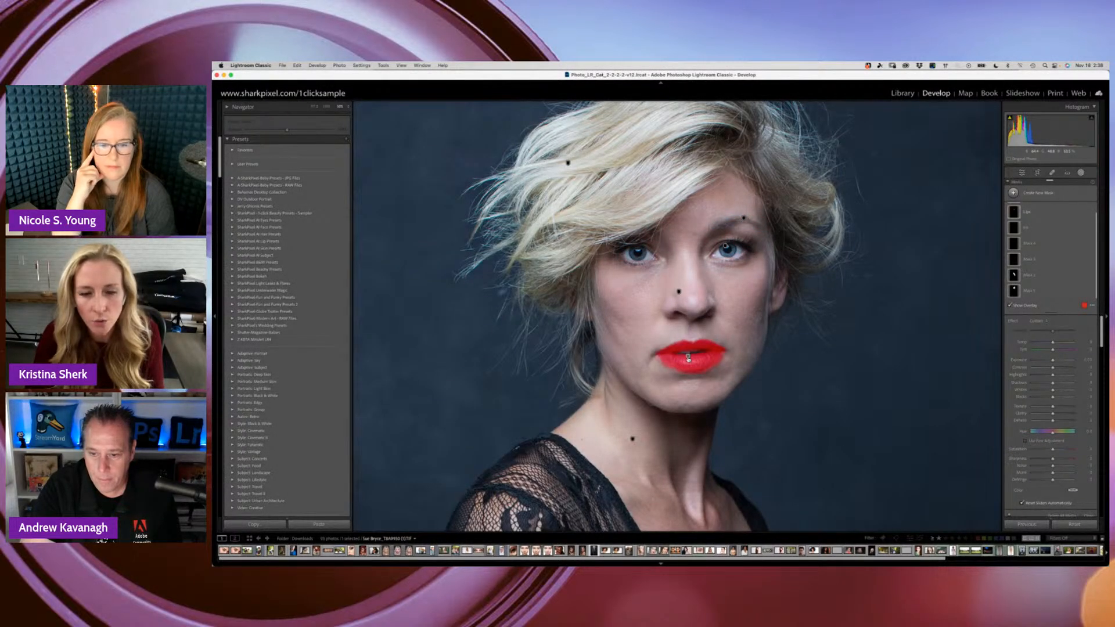
left_click(633, 440)
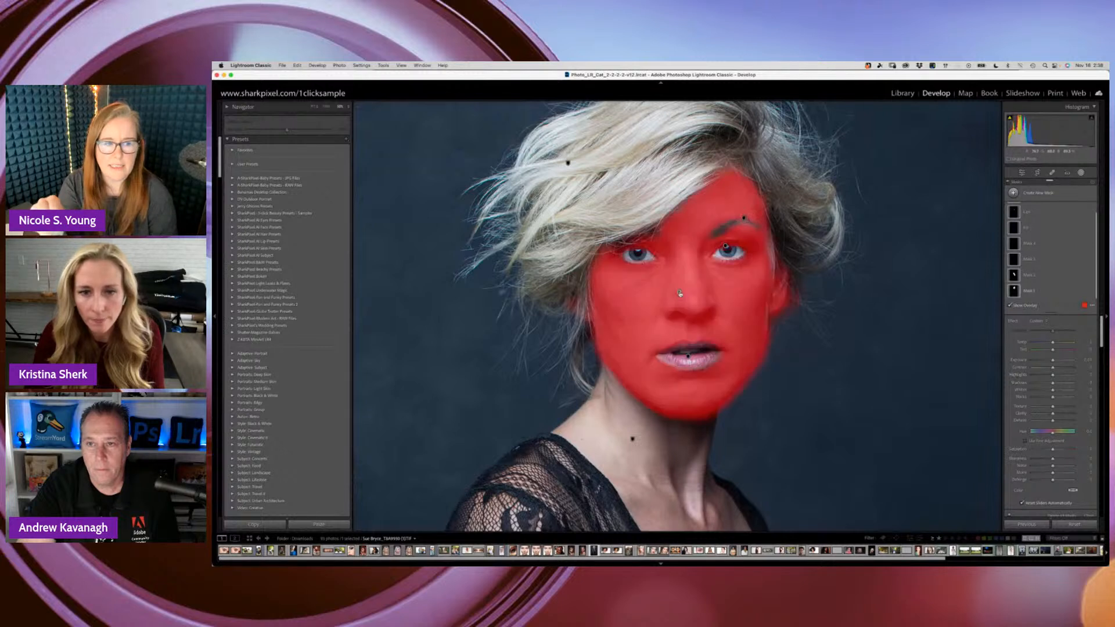
left_click(680, 294)
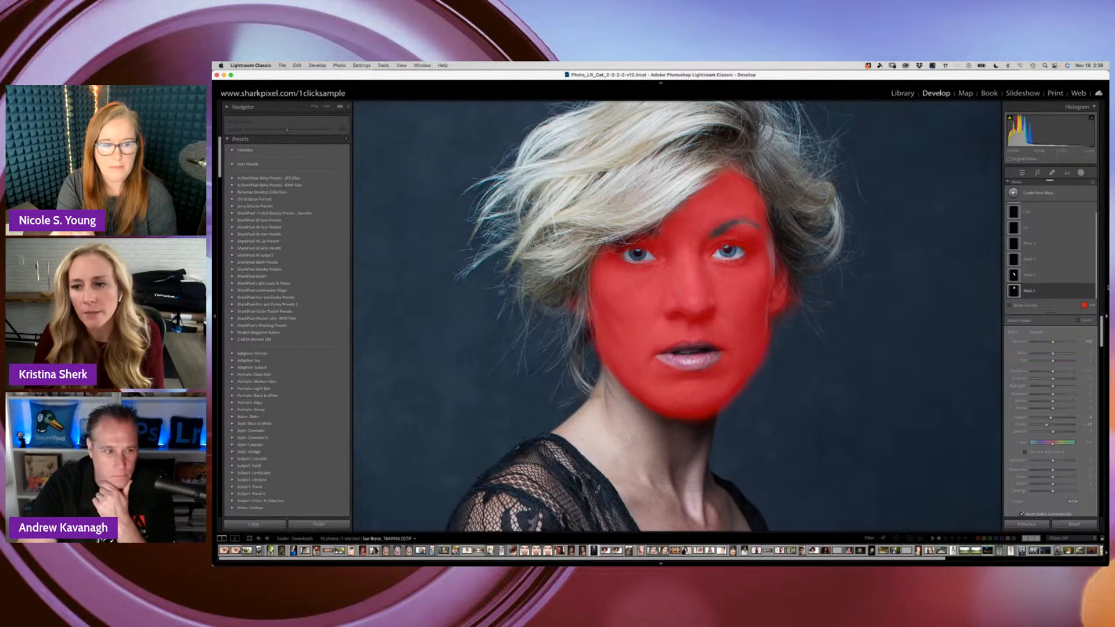
left_click(1021, 309)
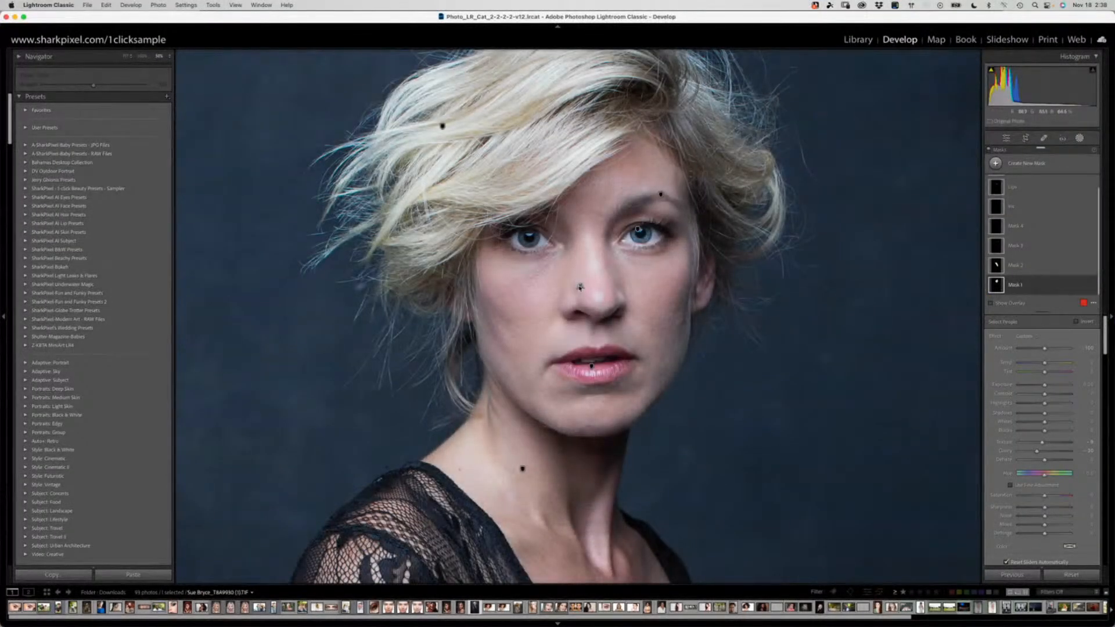
- Show the toolbar under the photo and review the edit pin visibility options, keeping Auto
mouse_move(580, 287)
mouse_move(638, 230)
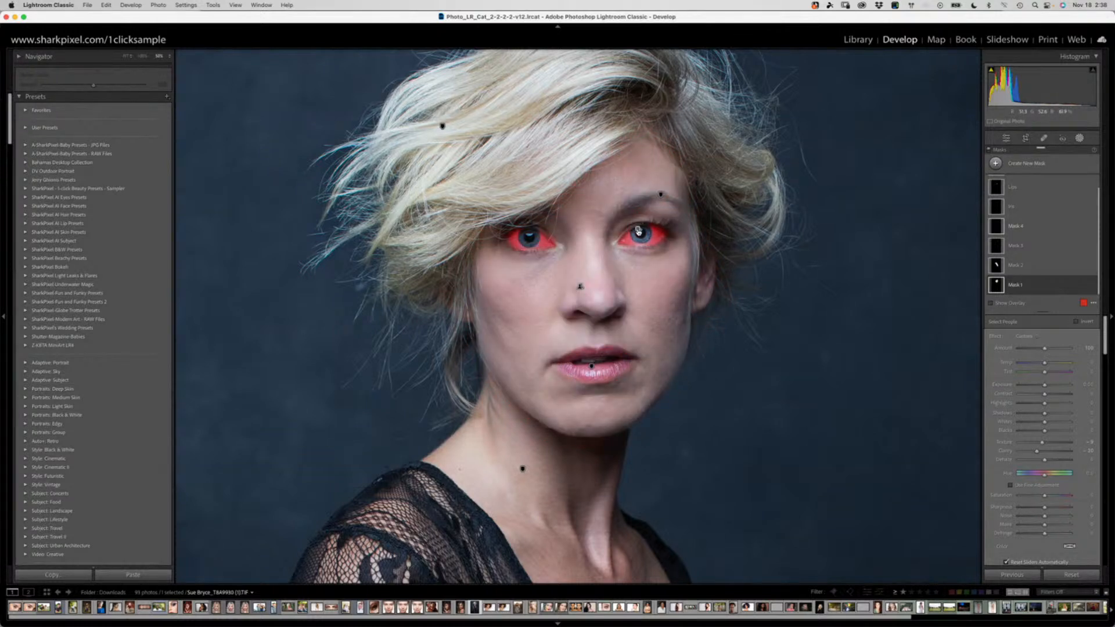
key("t")
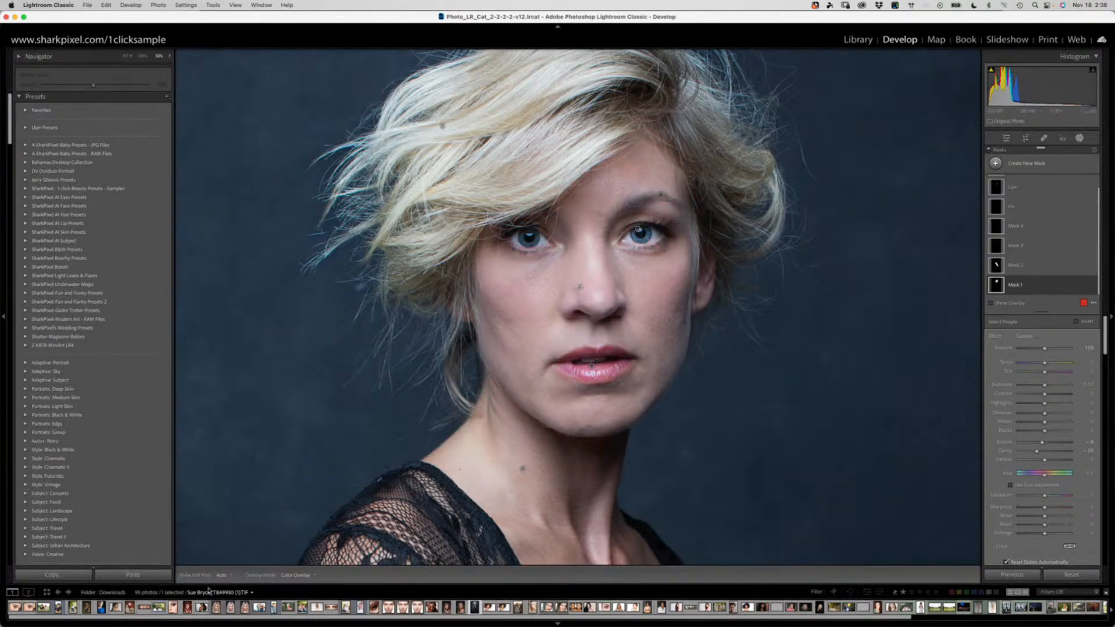
key("t")
left_click(221, 575)
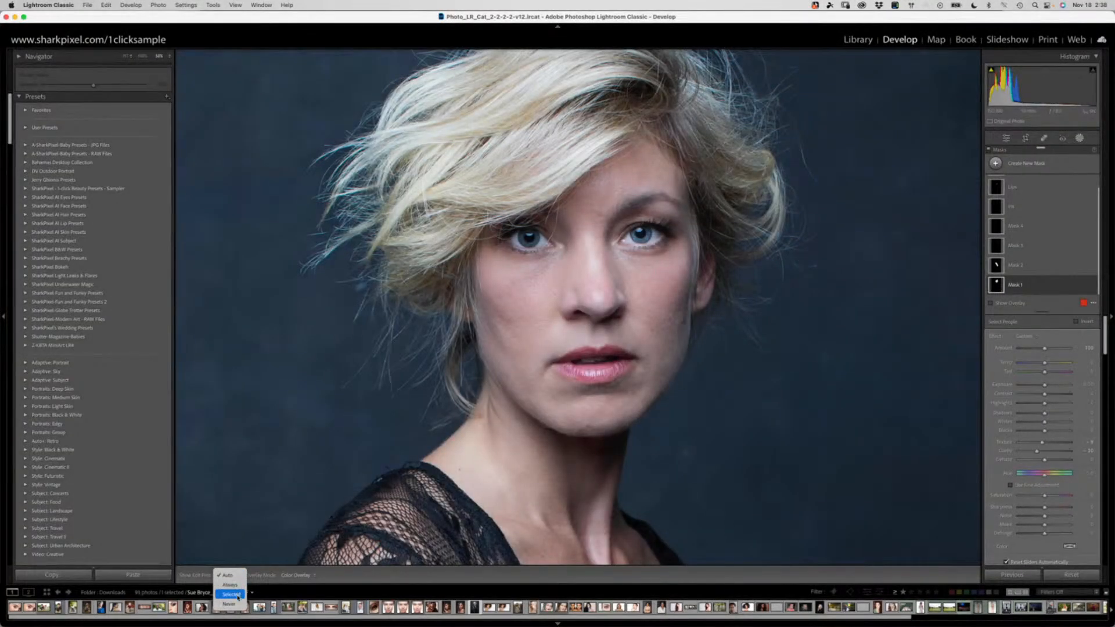
left_click(199, 580)
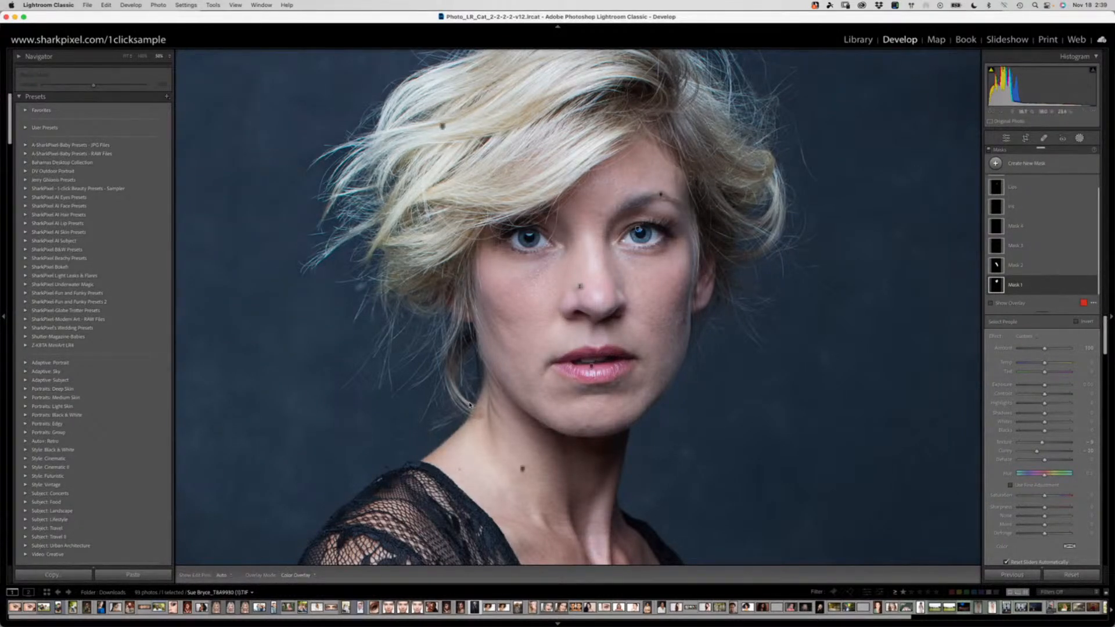
mouse_move(593, 367)
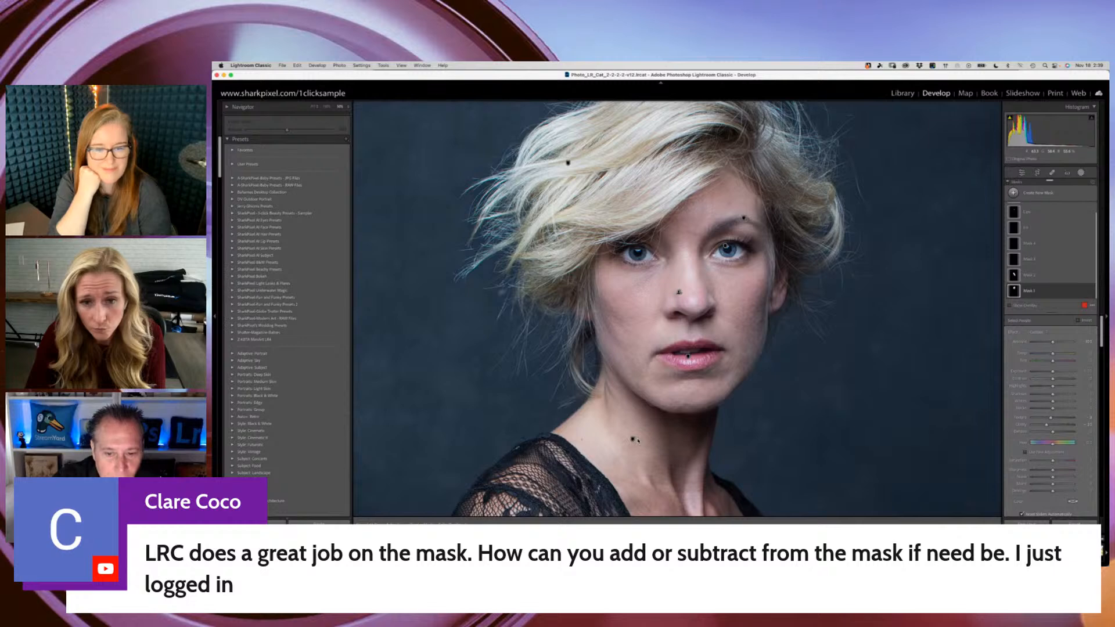
- Expand Mask 1 to show its Face Skin component with the add and subtract options, and inspect its overlay
left_click(1017, 292)
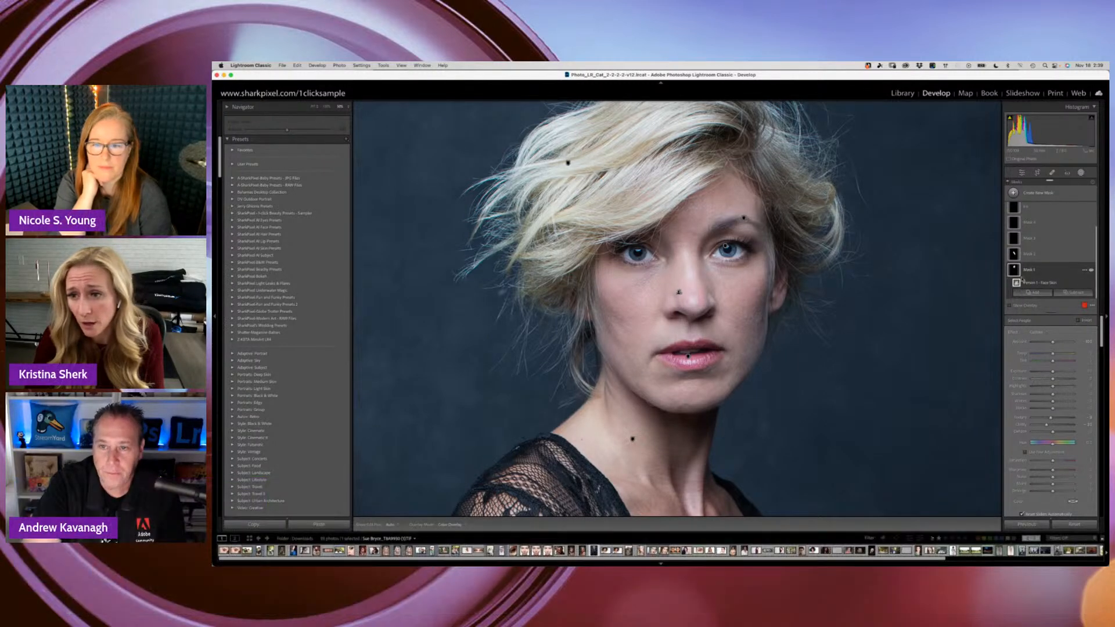
key("F1")
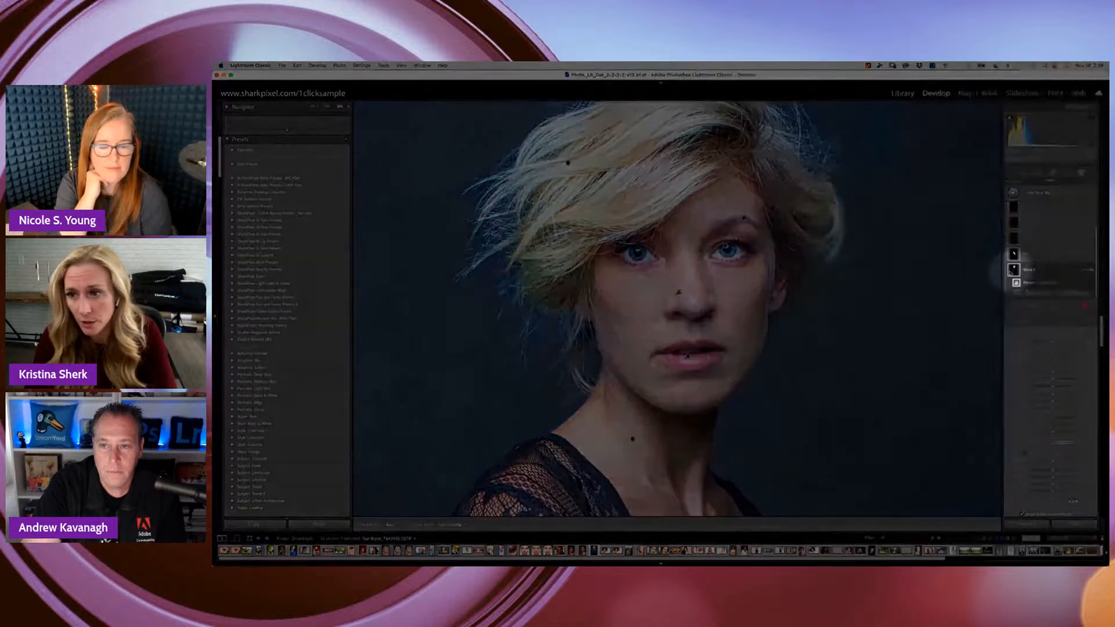
mouse_move(1016, 272)
key("F1")
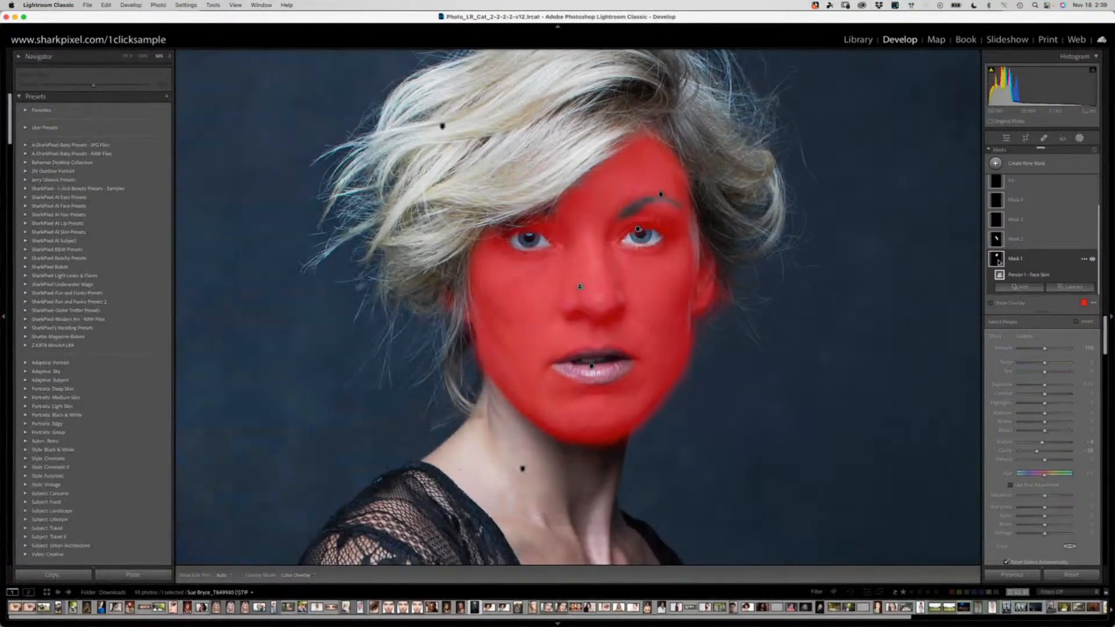
key("F1")
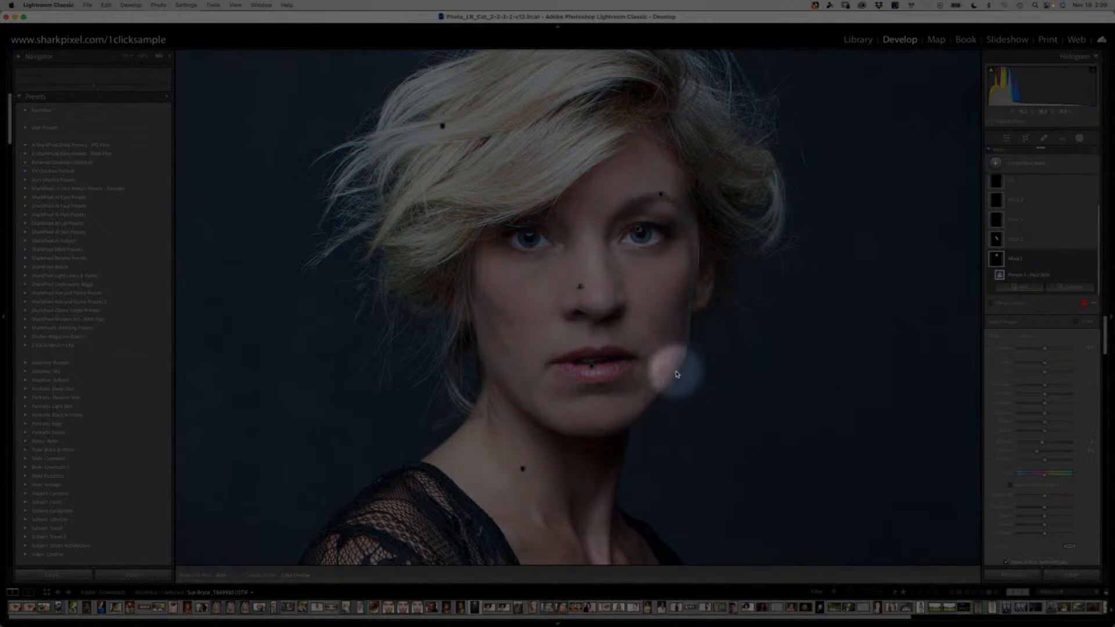
key("F1")
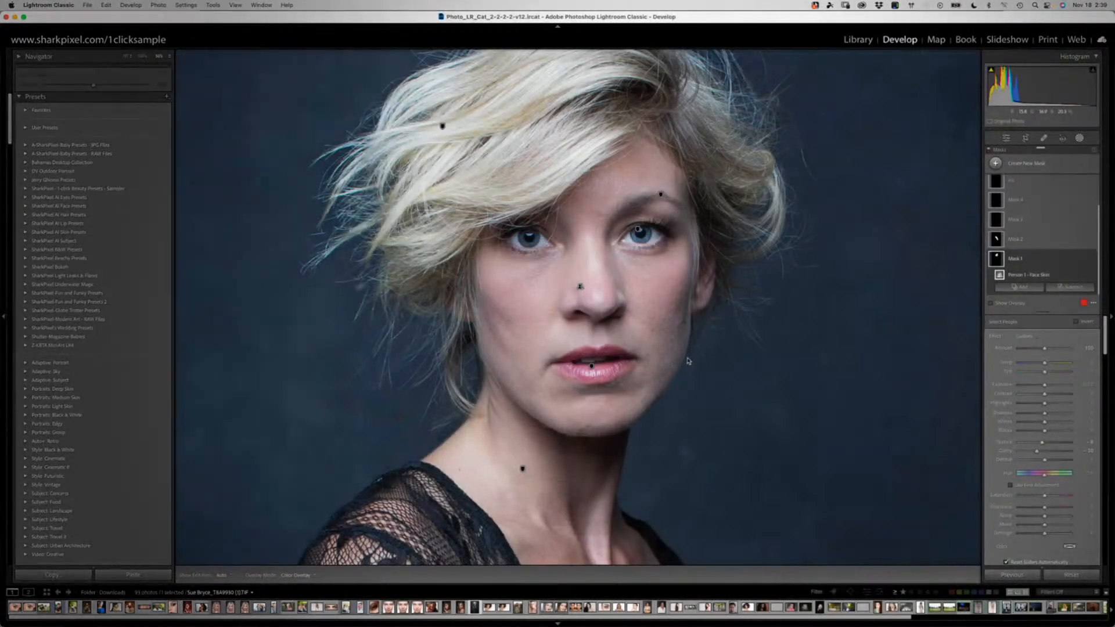
key("F1")
key("F1")
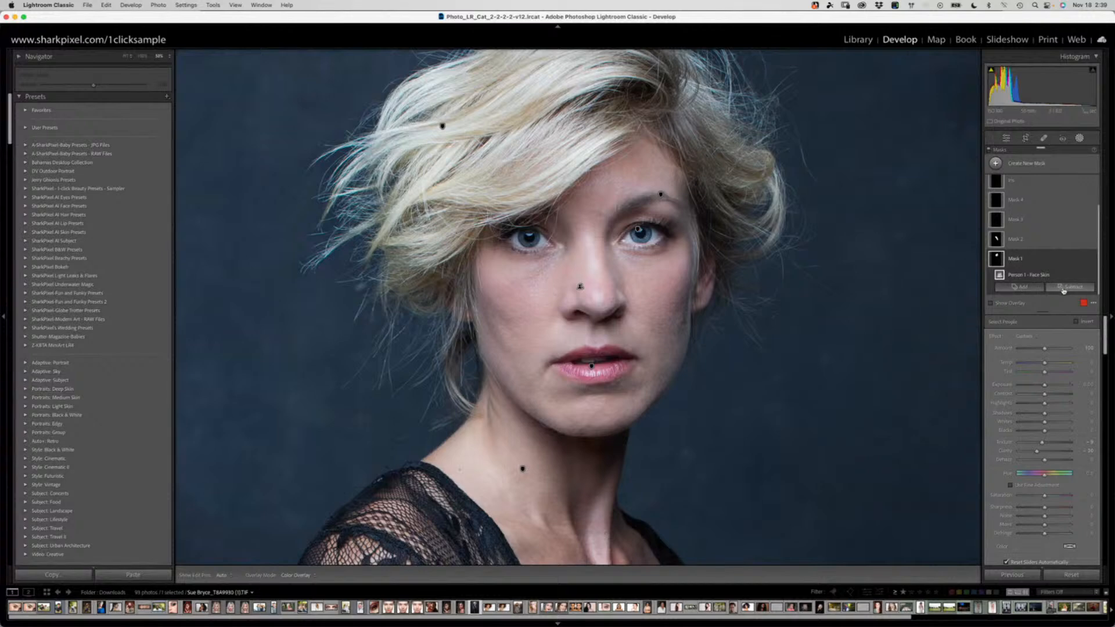
key("F1")
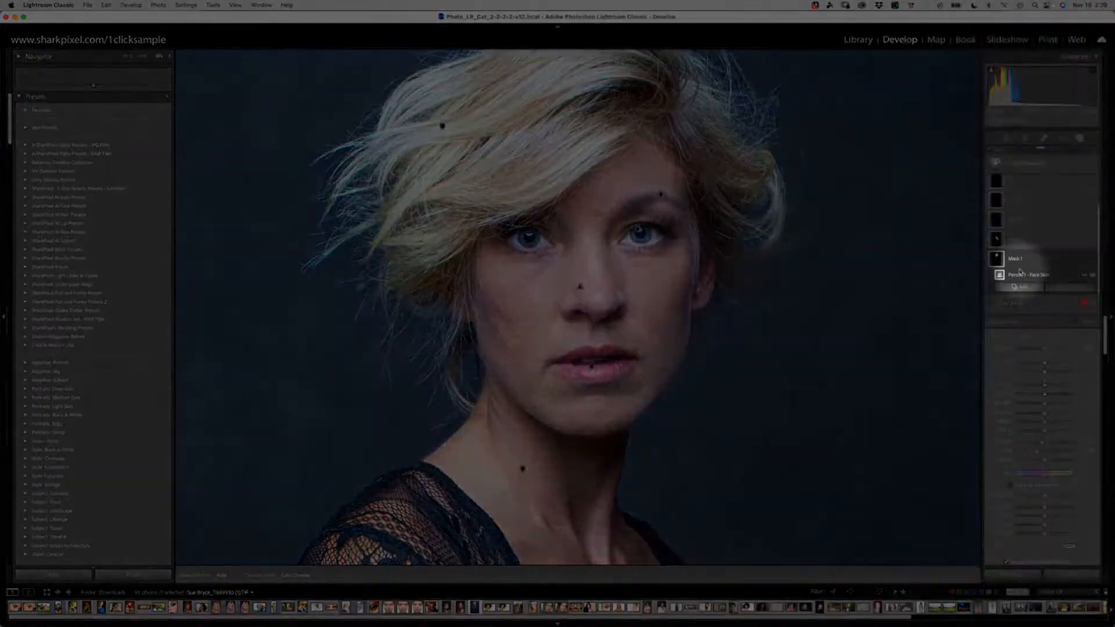
key("F1")
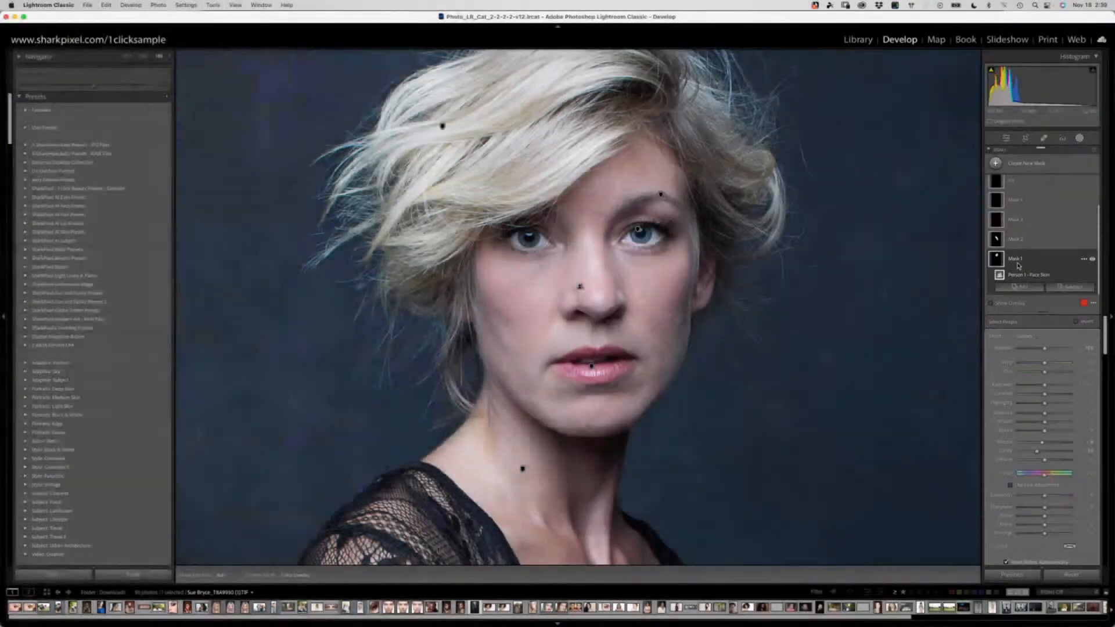
key("F1")
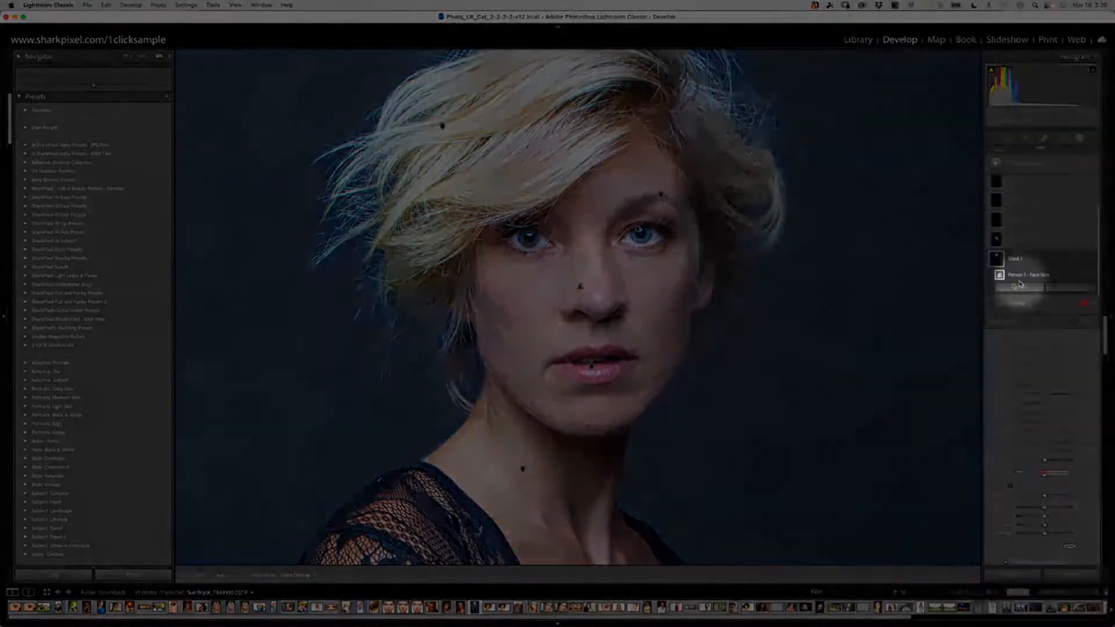
key("F1")
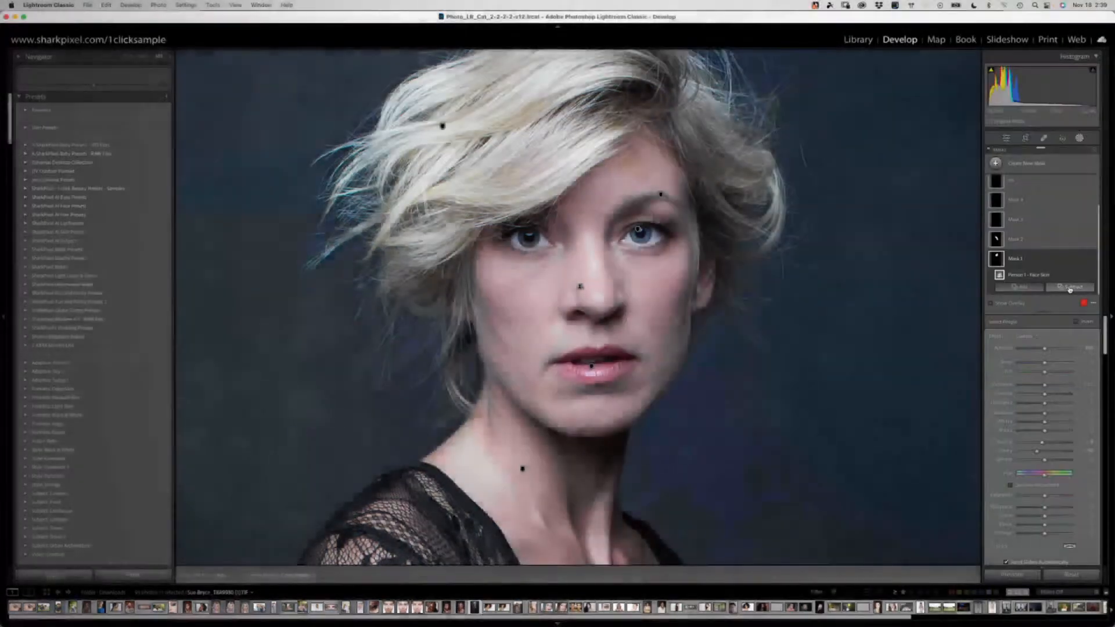
- Add a subtracting brush component to Mask 1 and show the mask overlay
left_click(1071, 289)
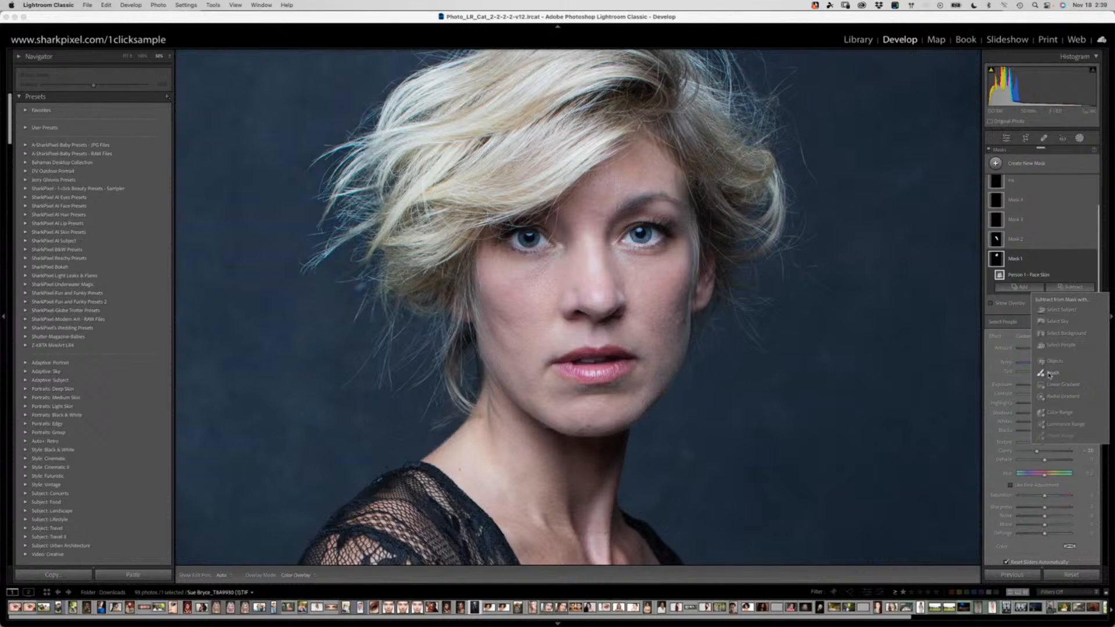
left_click(1050, 374)
key("F1")
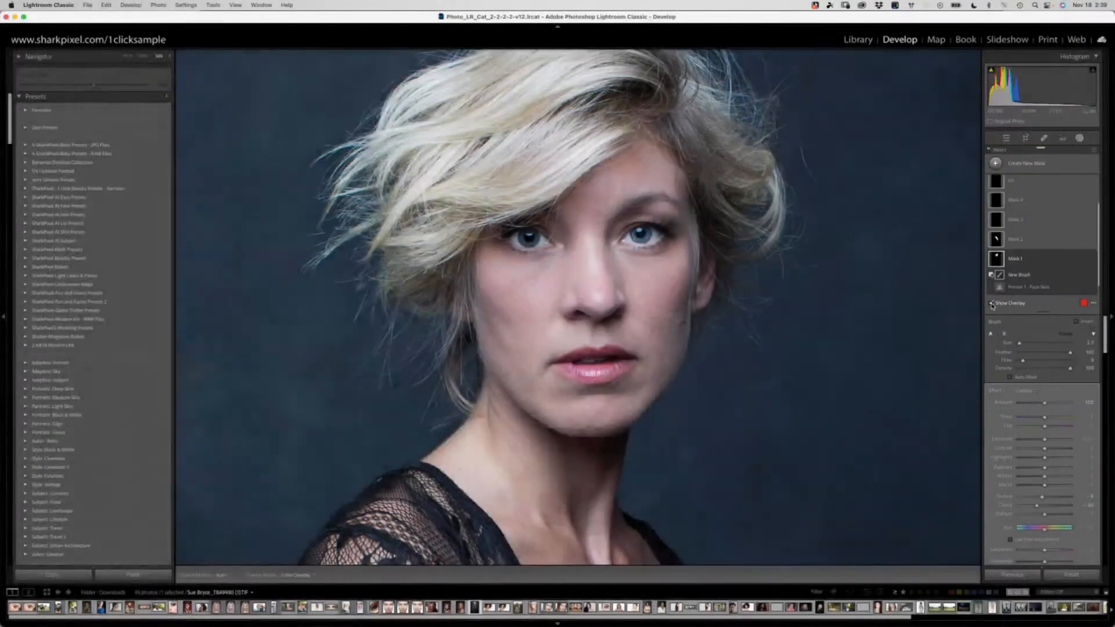
left_click(992, 303)
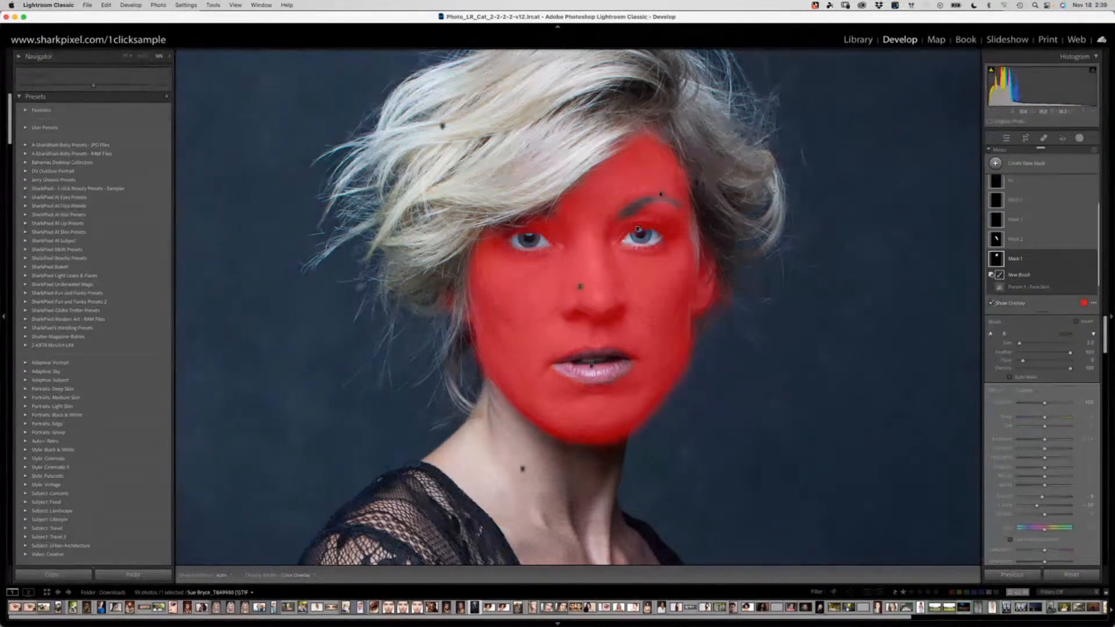
- Raise the brush flow and brush the Mask 1 coverage away along the edge of the face below the ear
left_click_drag(1022, 360, 1038, 362)
key("alt")
left_click(798, 376)
left_click(1026, 259)
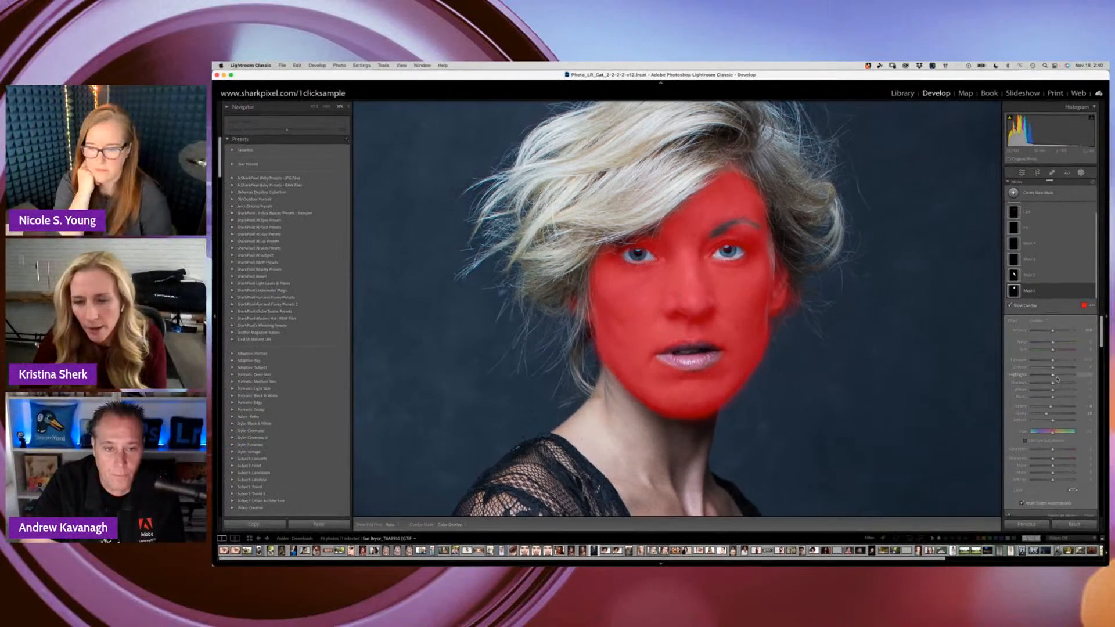
left_click(1027, 290)
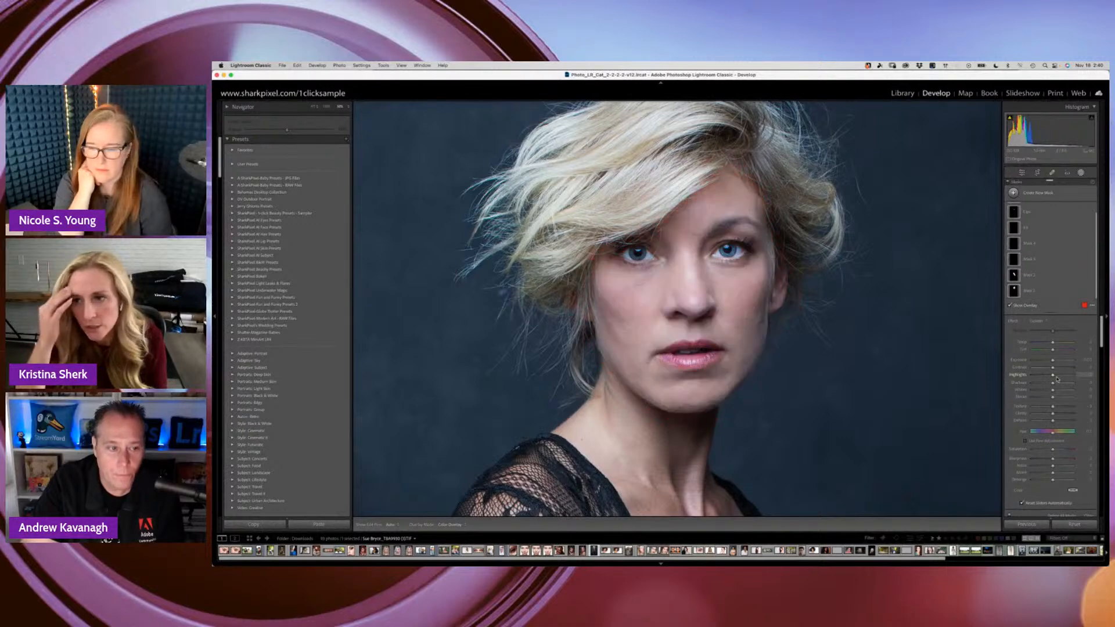
- Rename Mask 2, which covers the neck and chest, as Body Skin
left_click(1025, 275)
right_click(1026, 276)
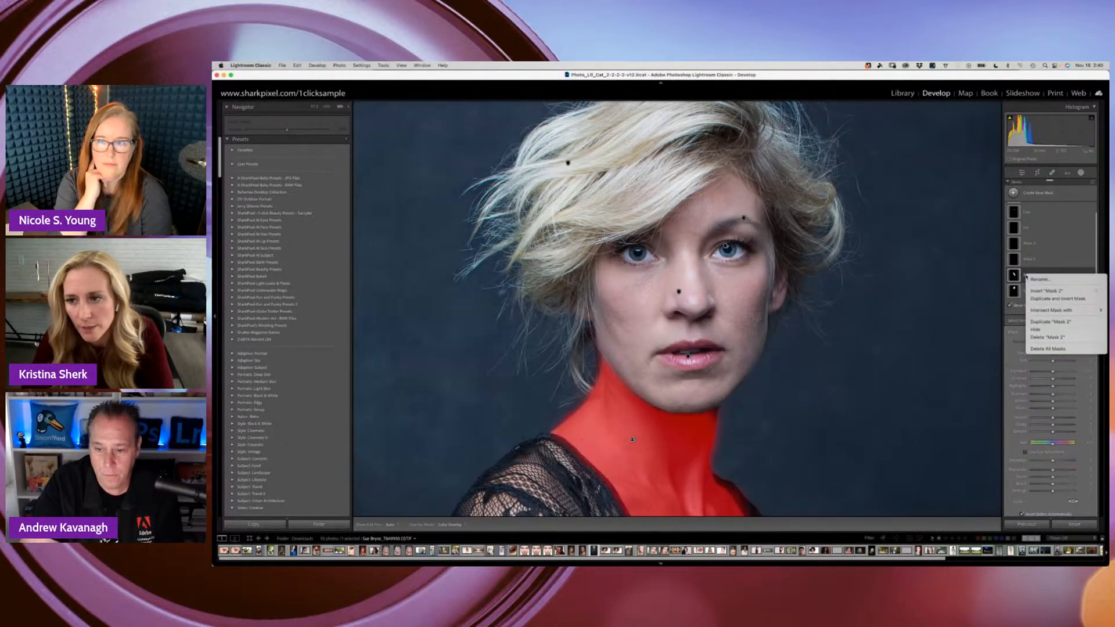
left_click(1038, 279)
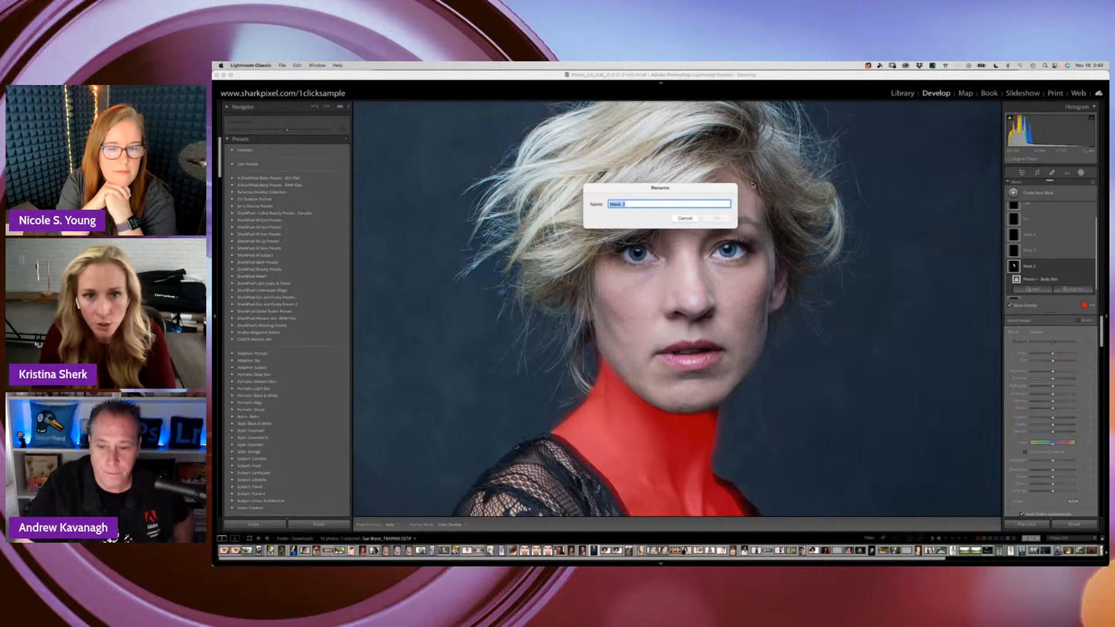
type("B")
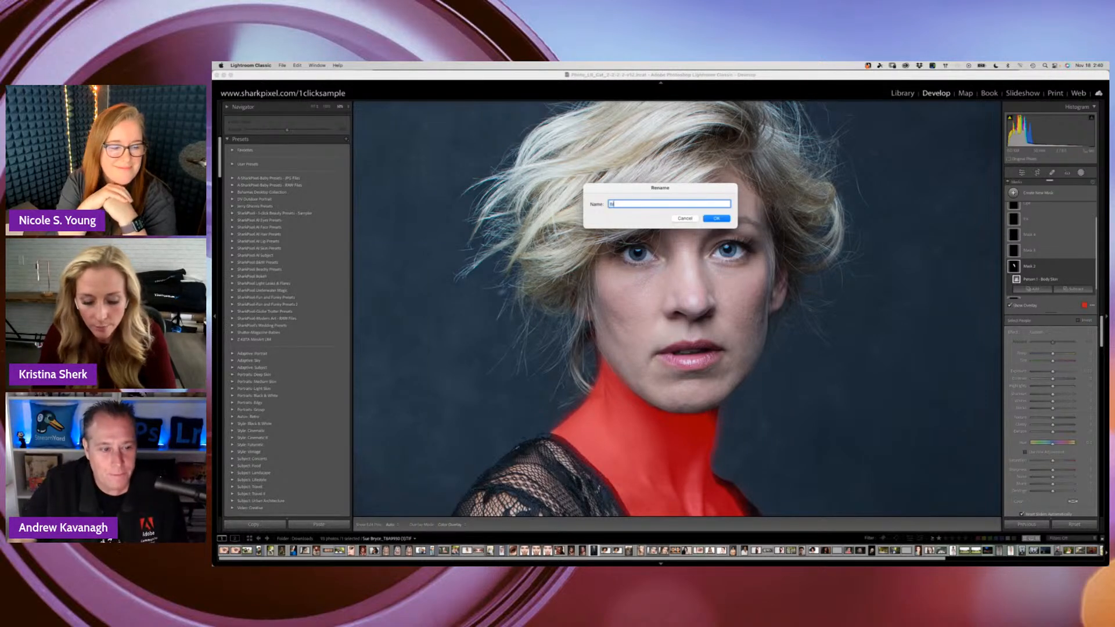
type("ody Skin")
key("Return")
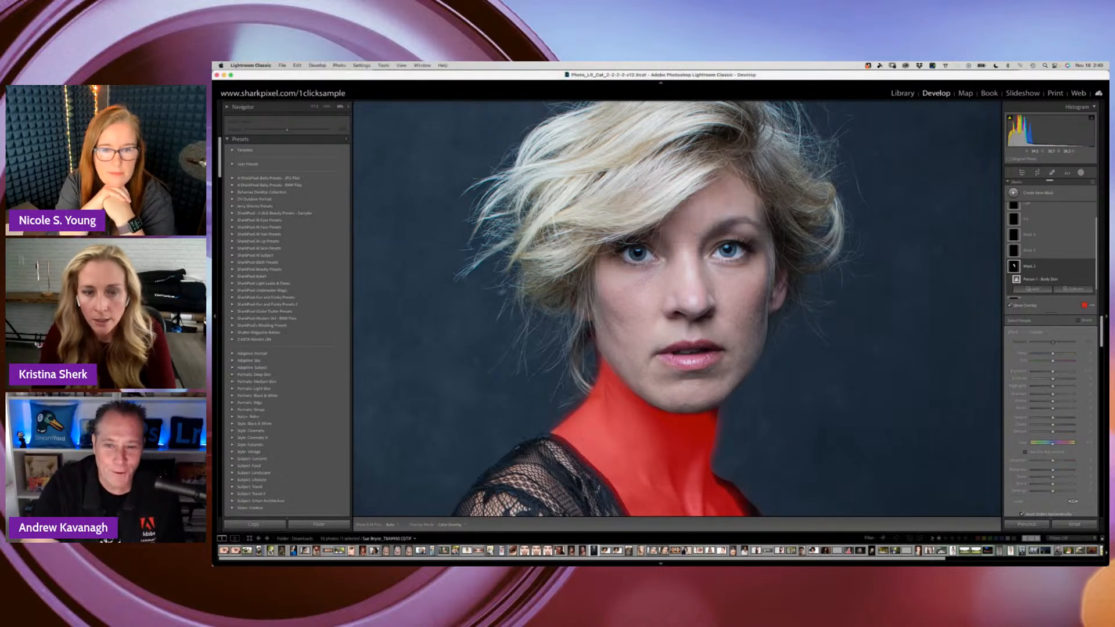
- Rename the eyebrows mask as Brows and slightly lower its exposure
left_click(1026, 250)
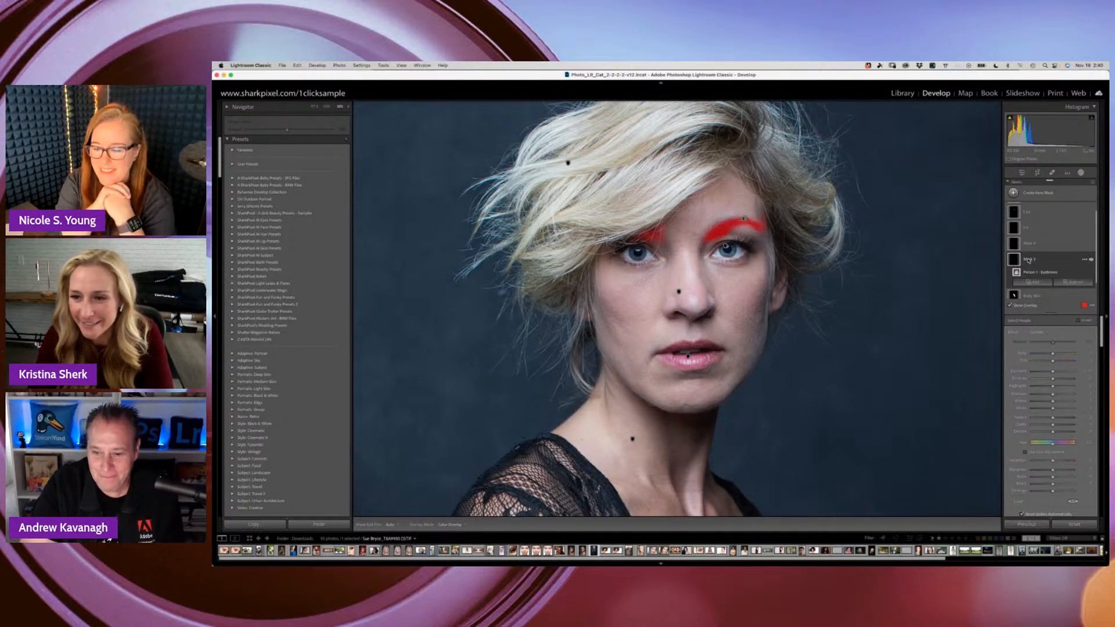
double_click(1028, 259)
type("Brows")
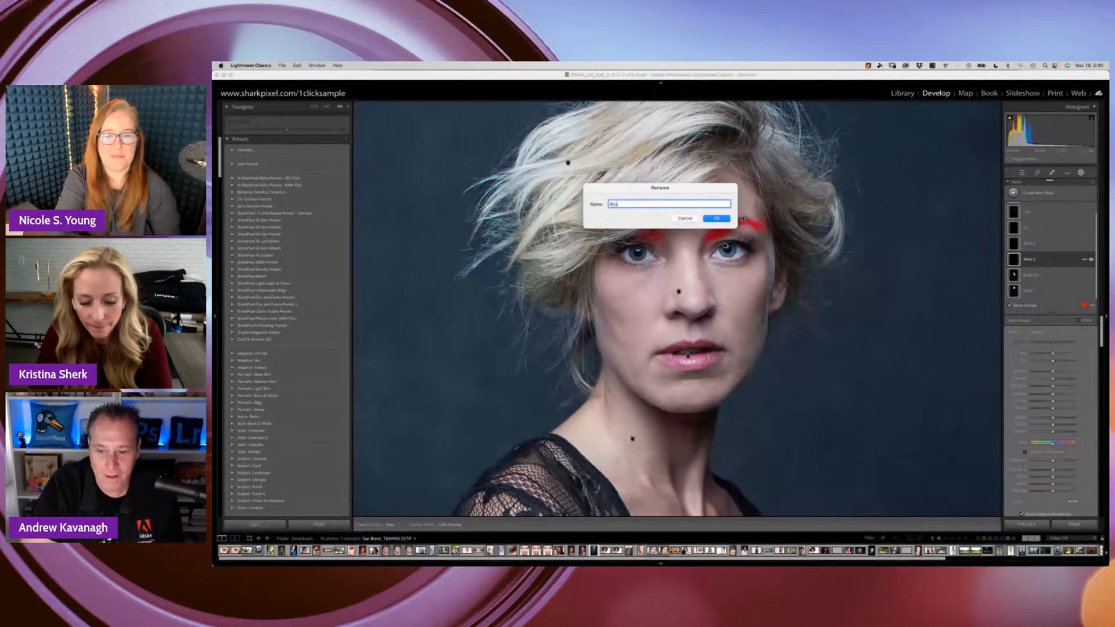
key("Return")
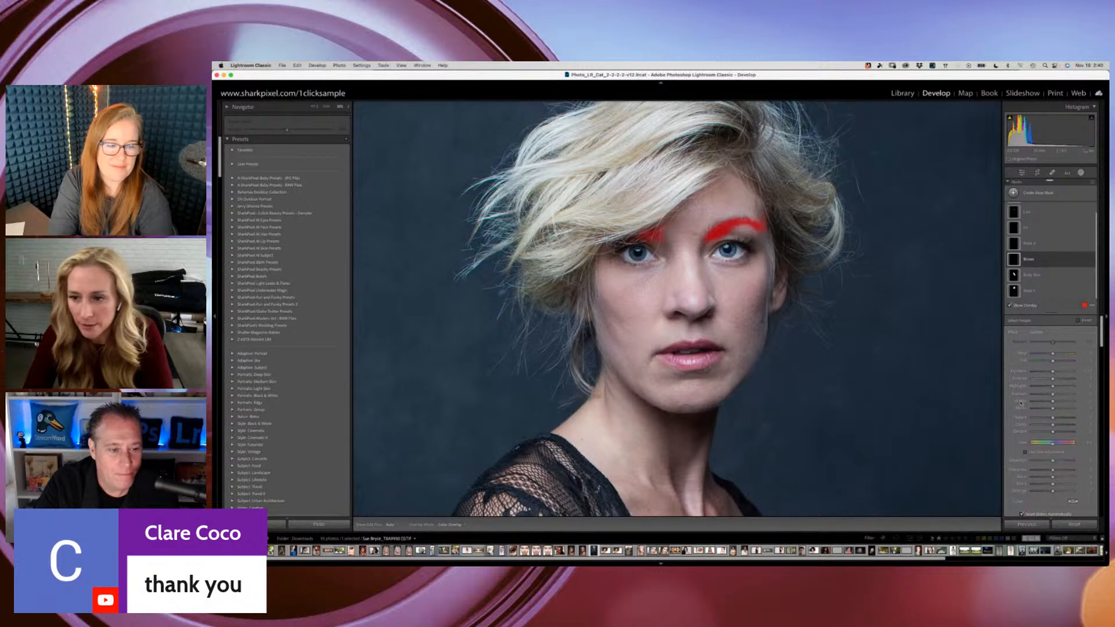
left_click_drag(1052, 375, 1051, 372)
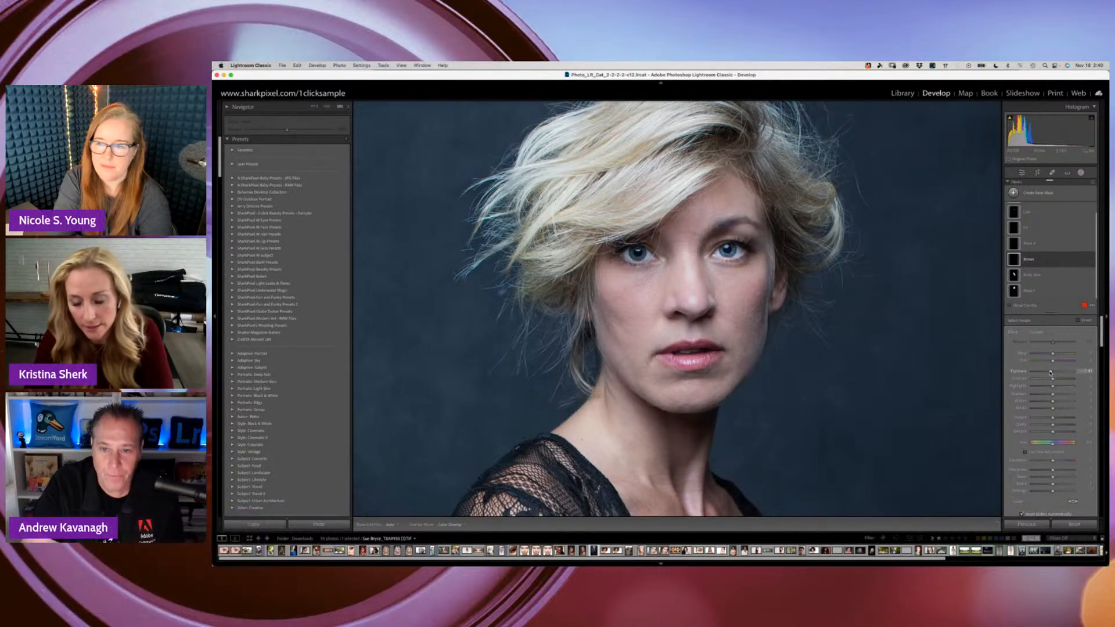
- Rename Mask 1 as Face Skin
left_click(1028, 293)
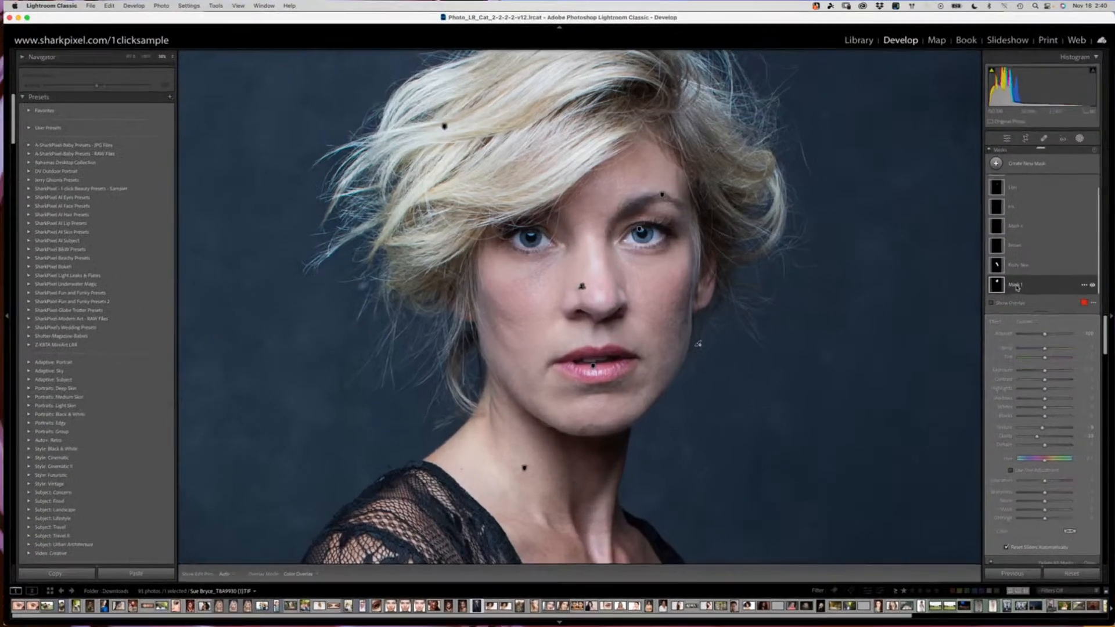
double_click(1029, 293)
type("Fa")
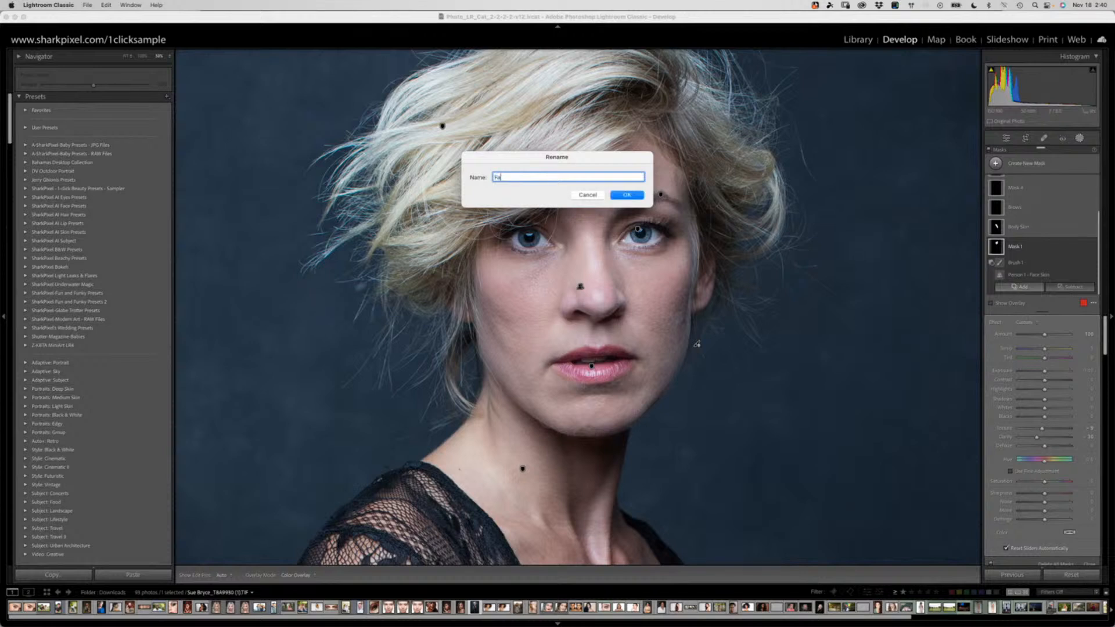
type("ce Skin")
key("Return")
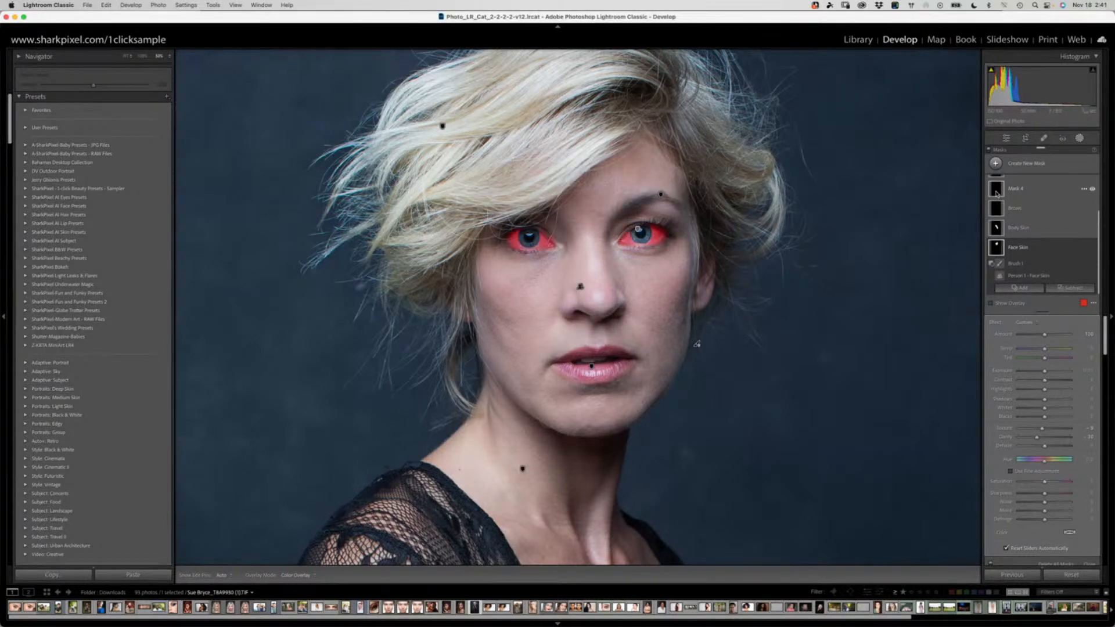
- Rename Mask 4, which covers the eye sclera, as Eye Whites
left_click(1017, 192)
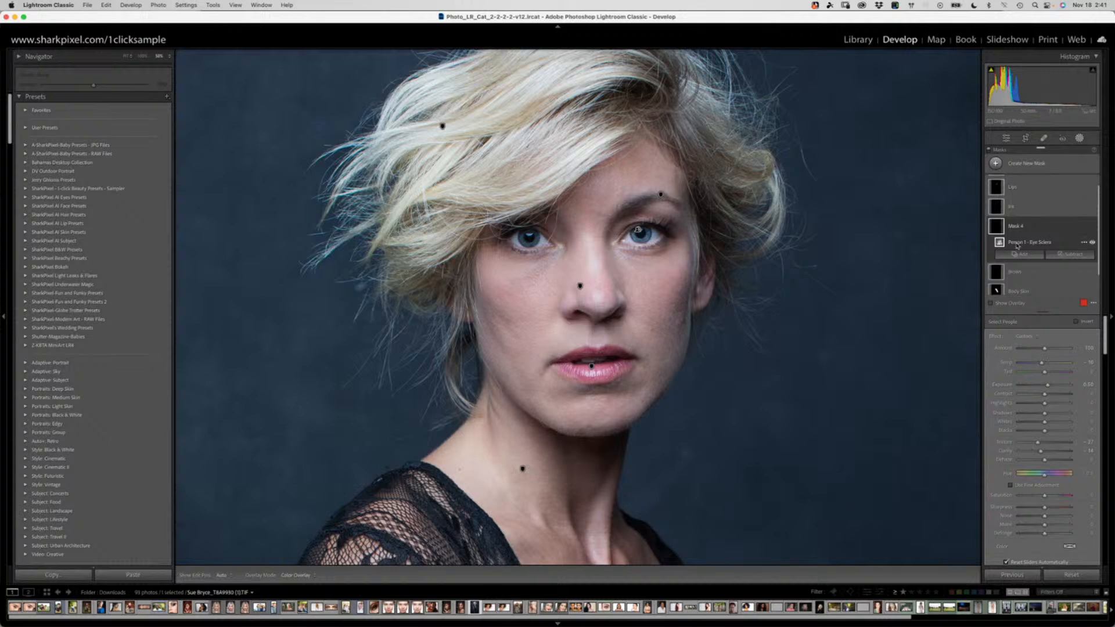
double_click(1015, 226)
type("Eye")
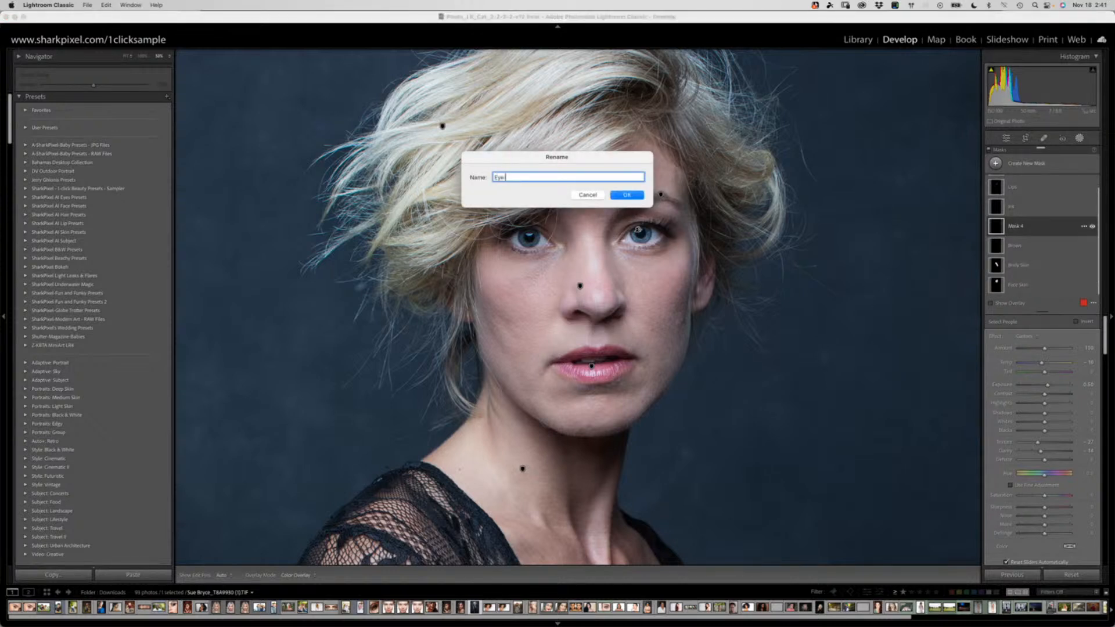
type(" Whites")
key("Return")
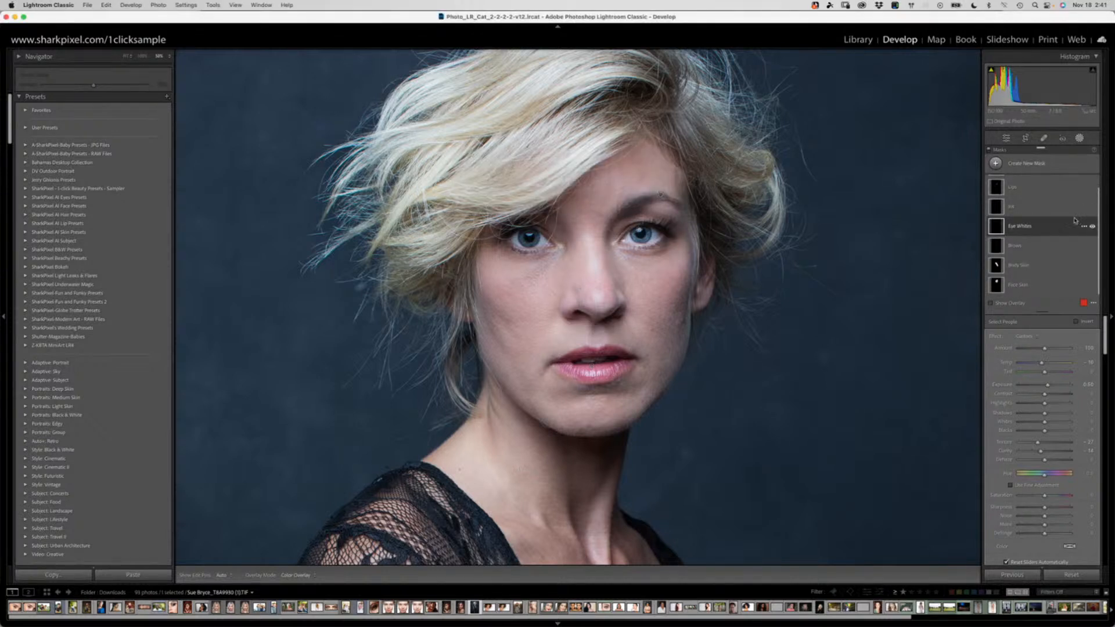
- Look through the Eye Whites, Hair and Face Skin masks and compare the portrait with all masking switched off and on
left_click(1026, 245)
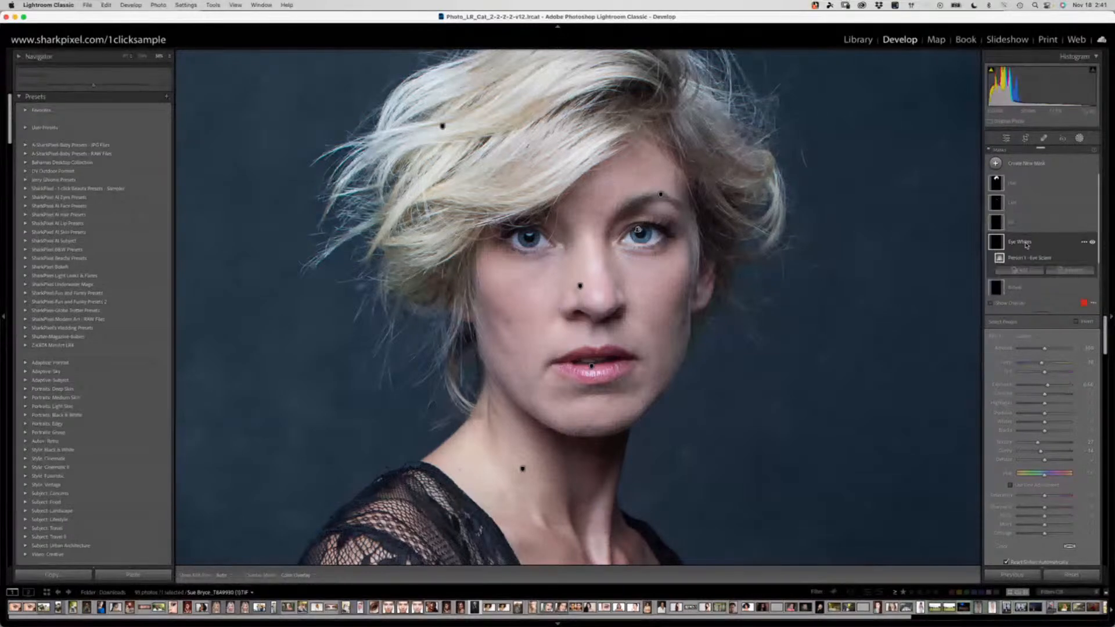
left_click(1031, 258)
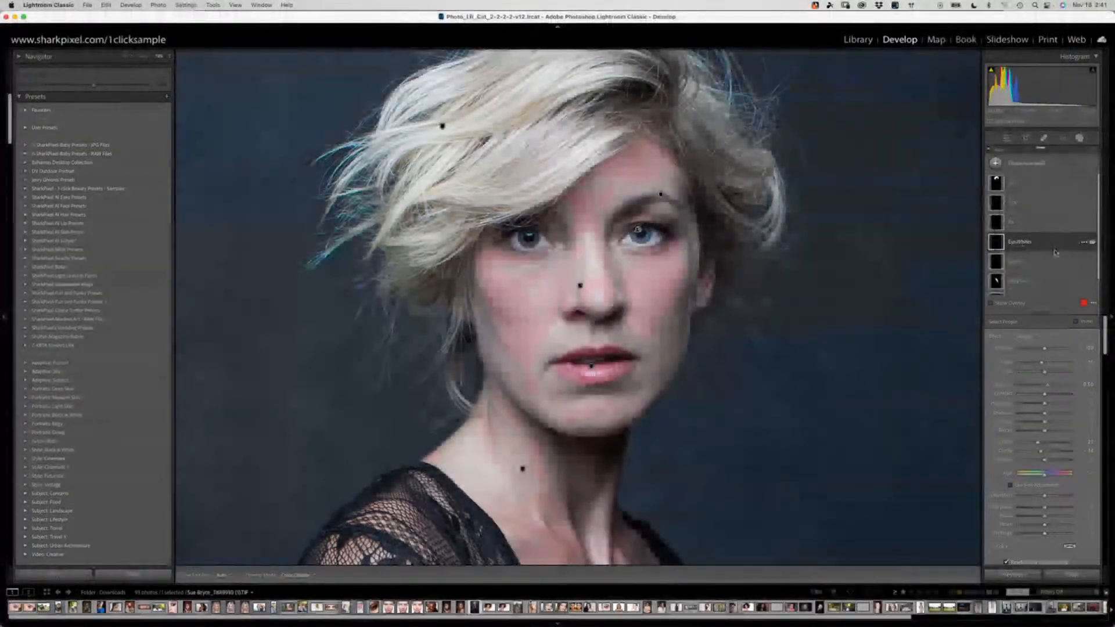
left_click(1044, 243)
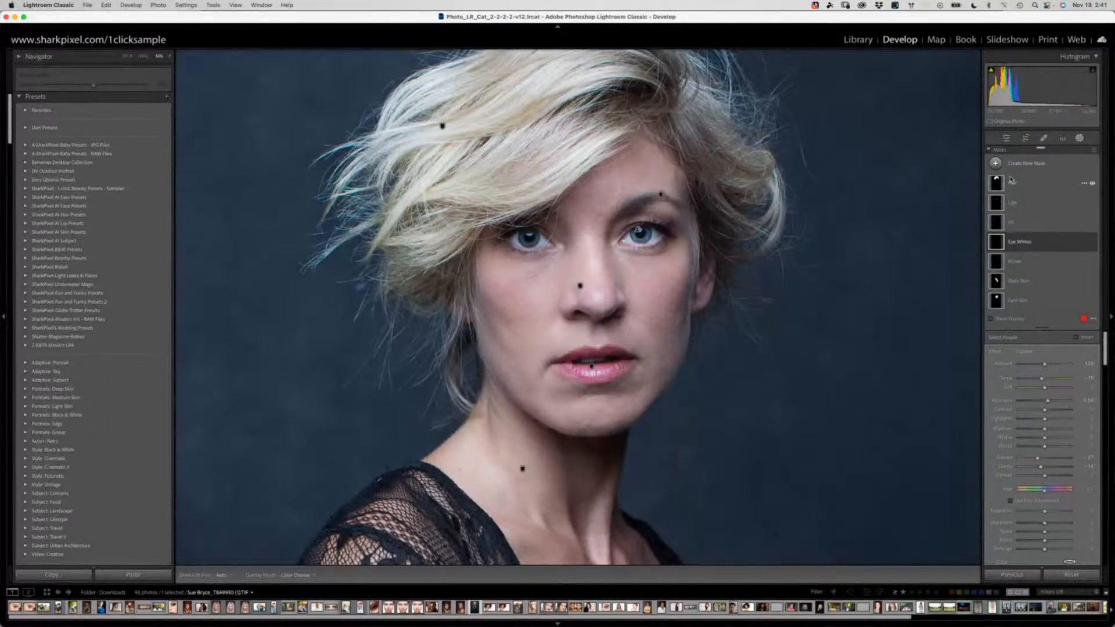
left_click(1027, 185)
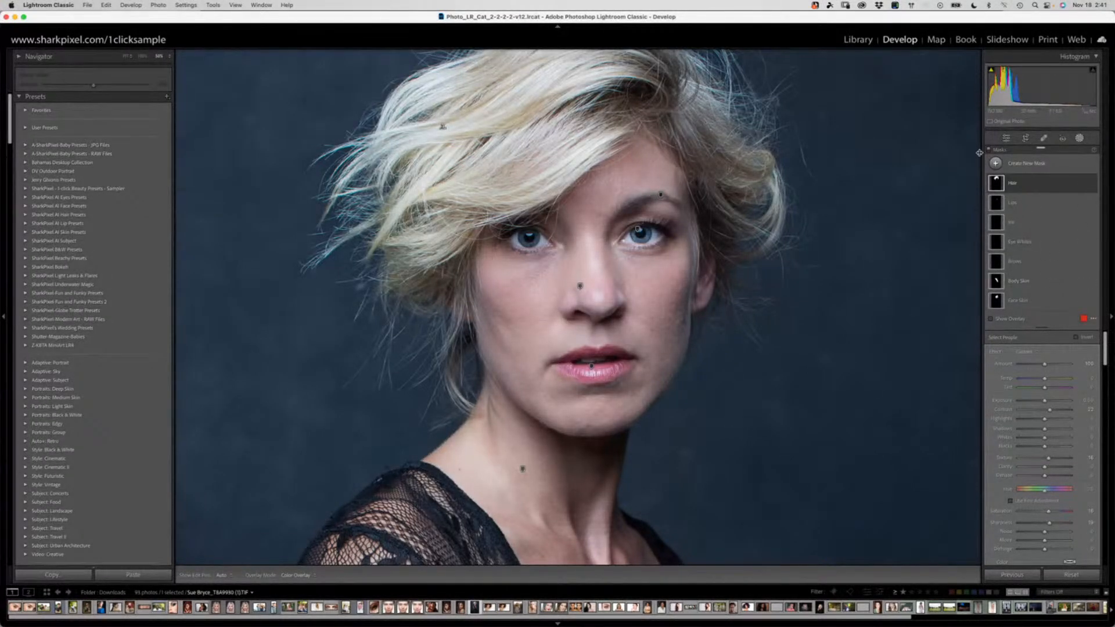
left_click(1035, 225)
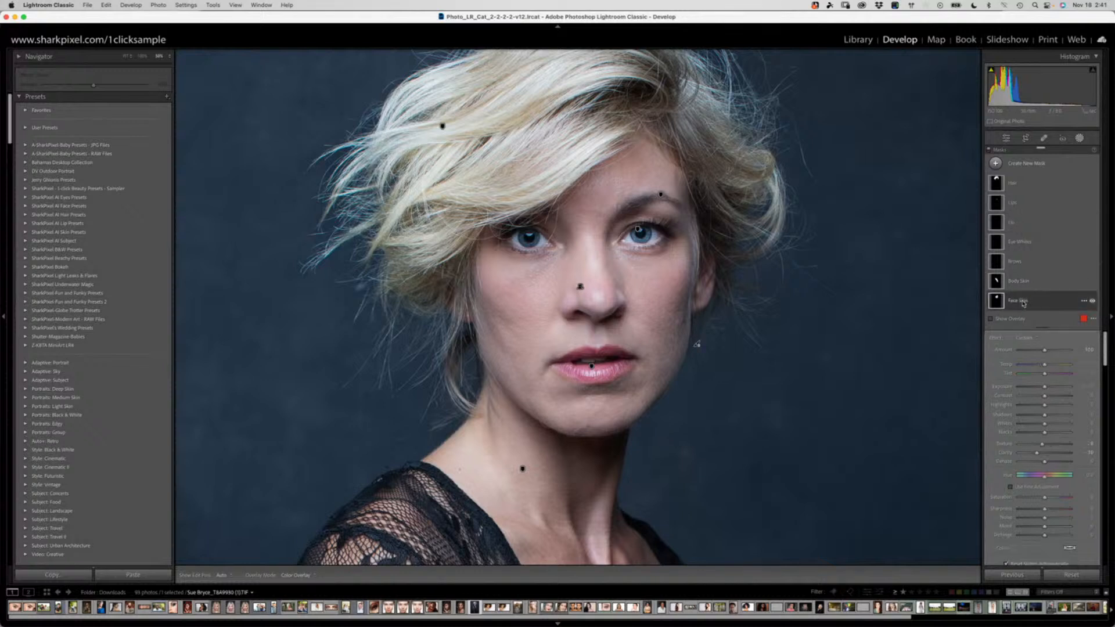
left_click(1023, 303)
left_click(988, 150)
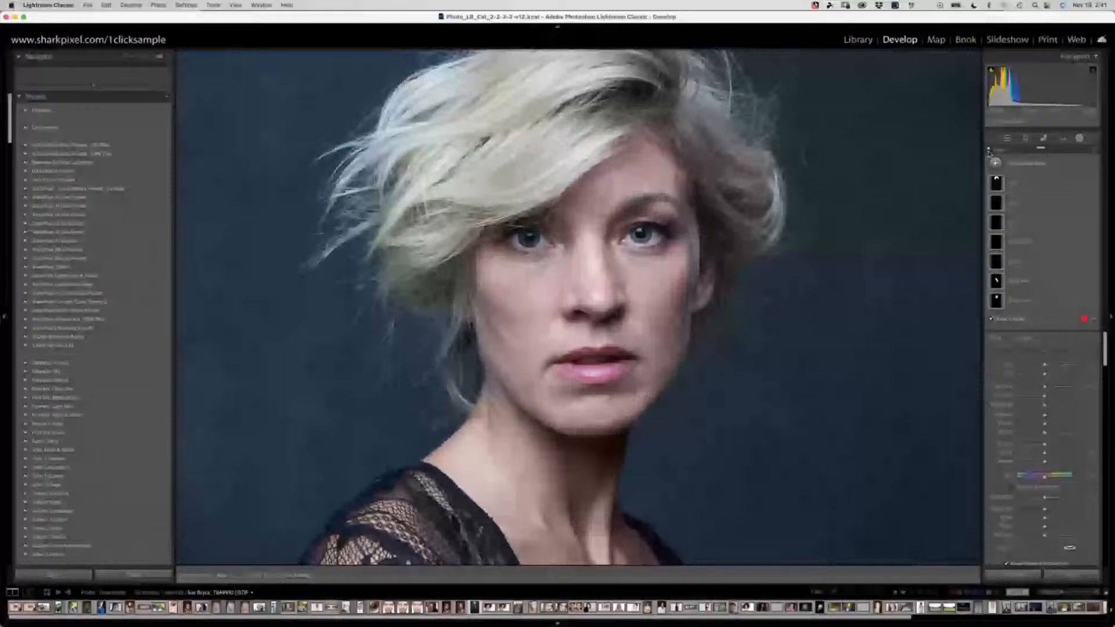
left_click(988, 151)
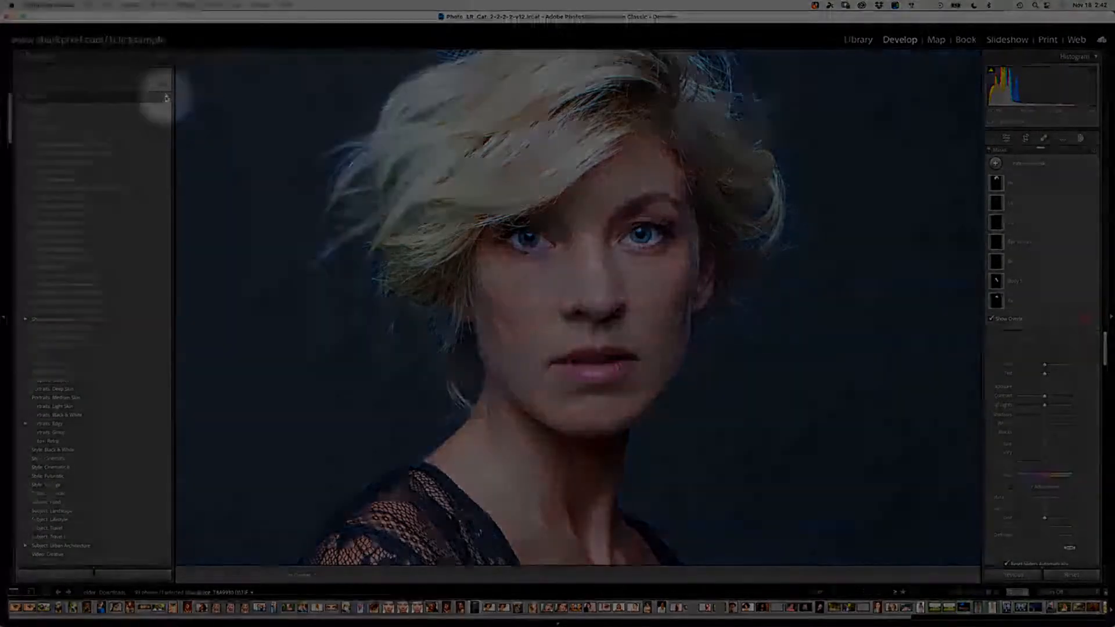
- Start a new develop preset and name it "Basic Beauty - Blue Eyes"
left_click(167, 97)
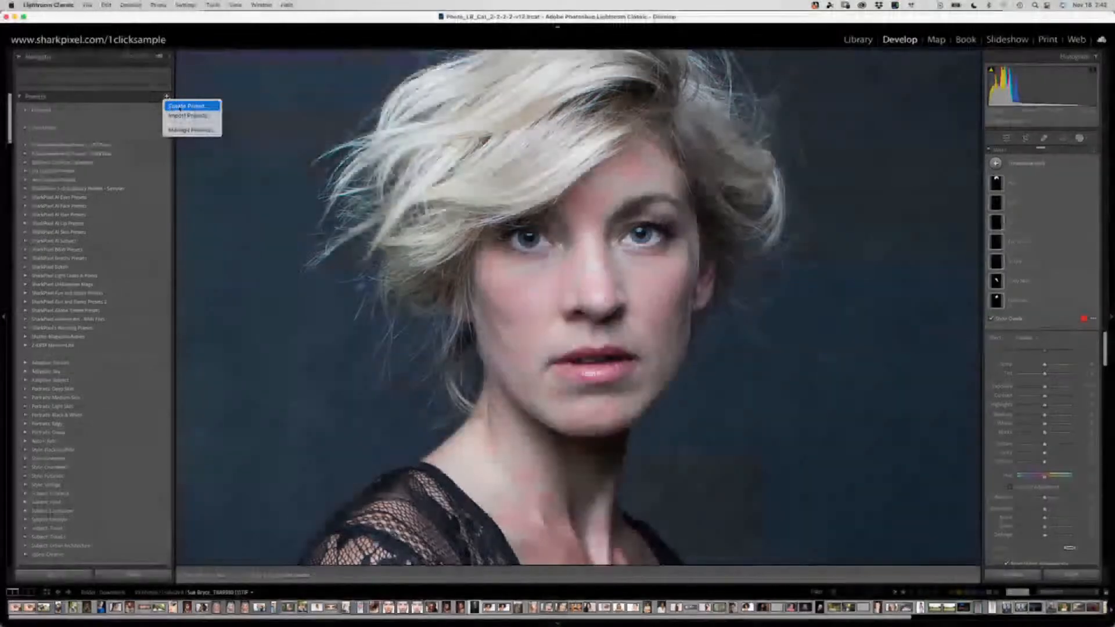
left_click(172, 106)
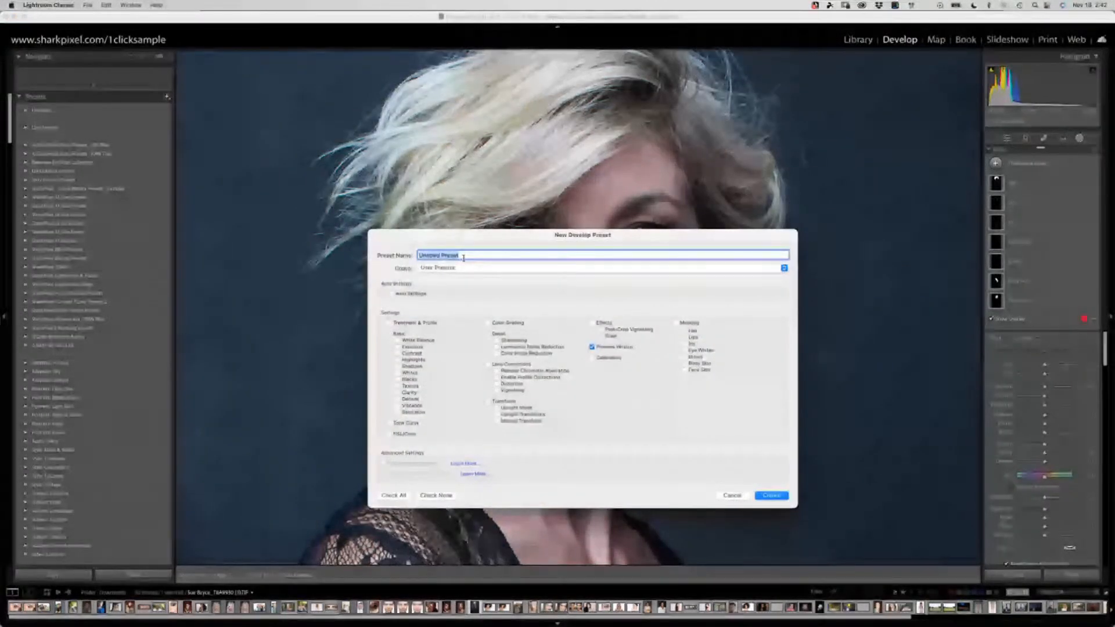
type("Beauty")
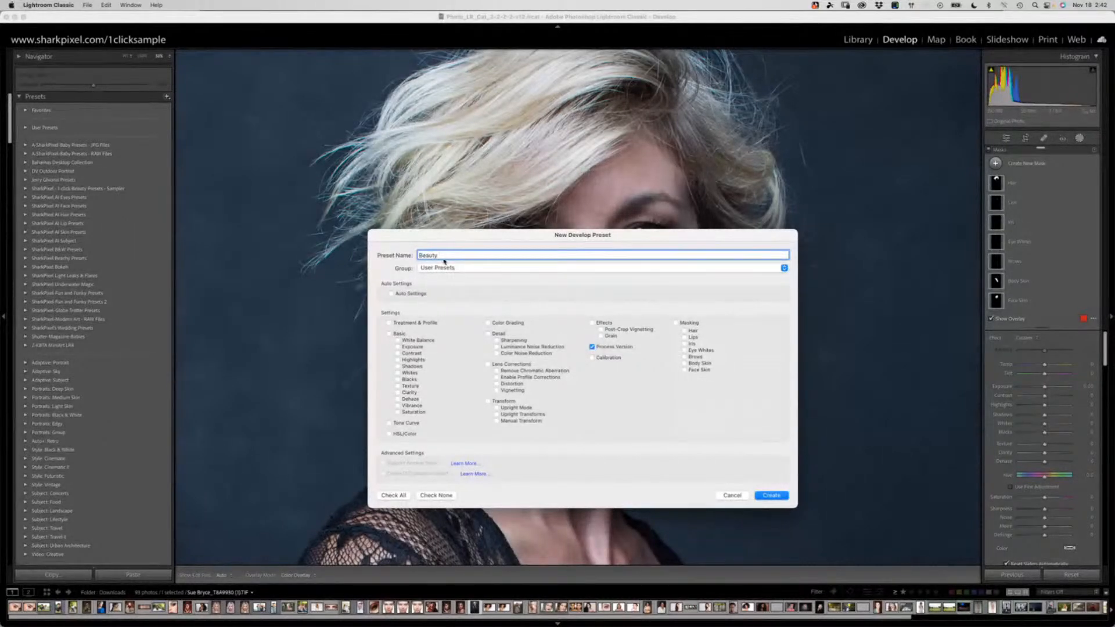
type("Basic")
type("Blue Eyes")
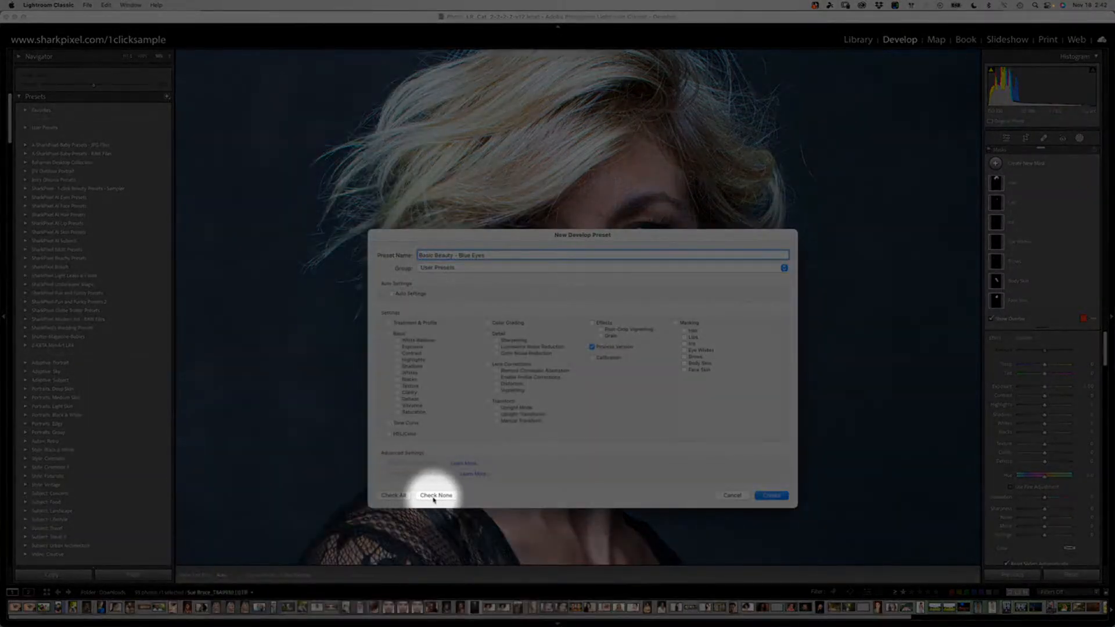
- Limit the new preset to the Masking settings only, with all the Hair through Face Skin masks included
left_click(434, 498)
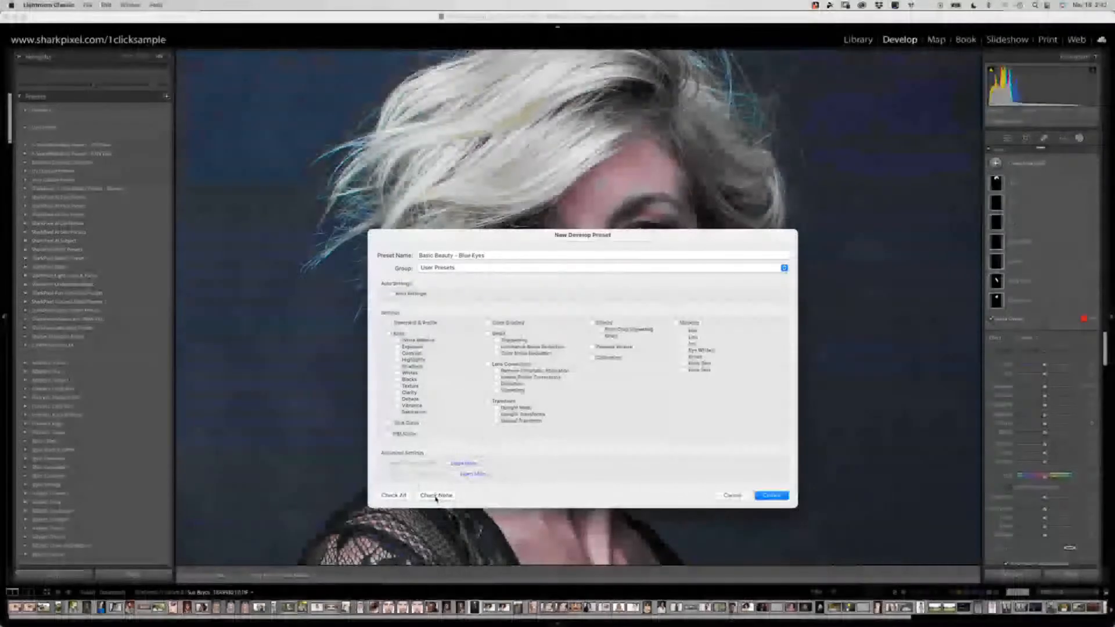
left_click(394, 495)
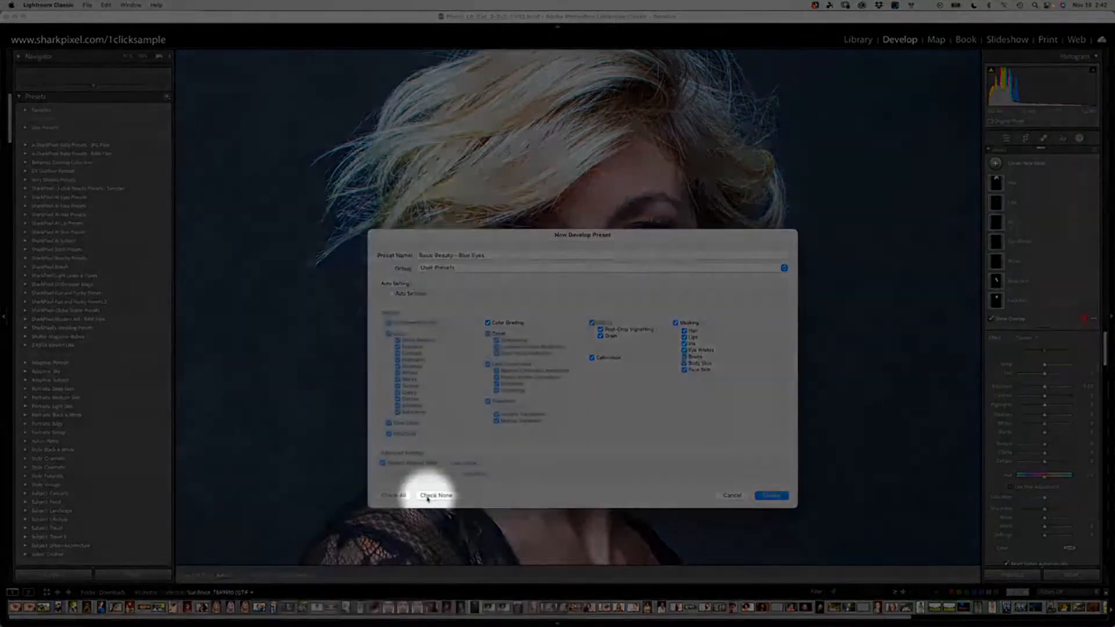
left_click(429, 497)
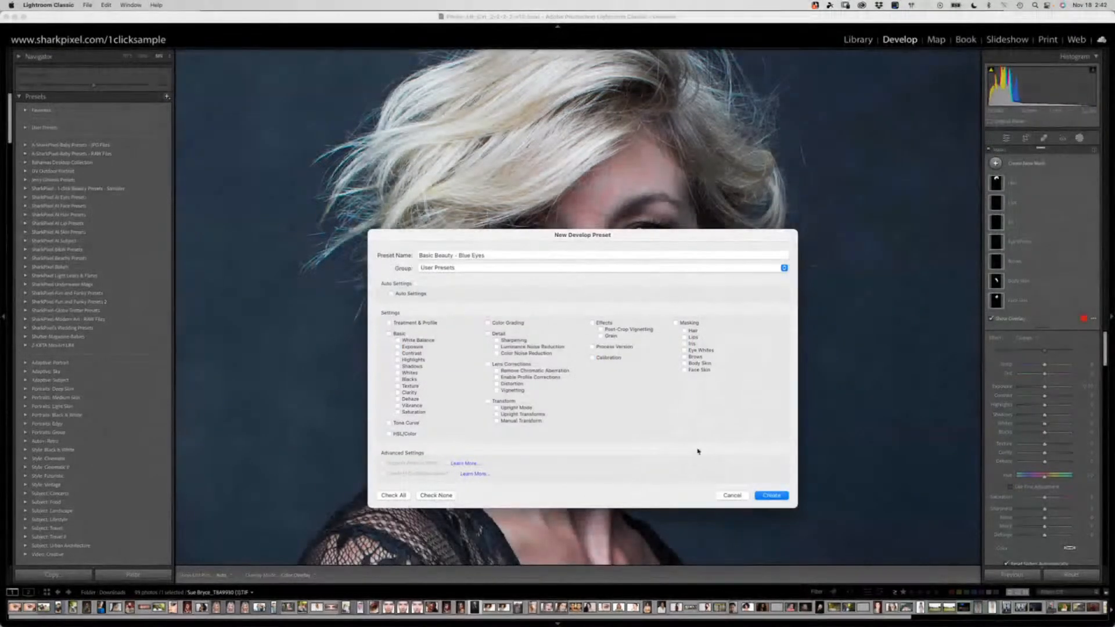
left_click(676, 323)
left_click(677, 324)
left_click(687, 324)
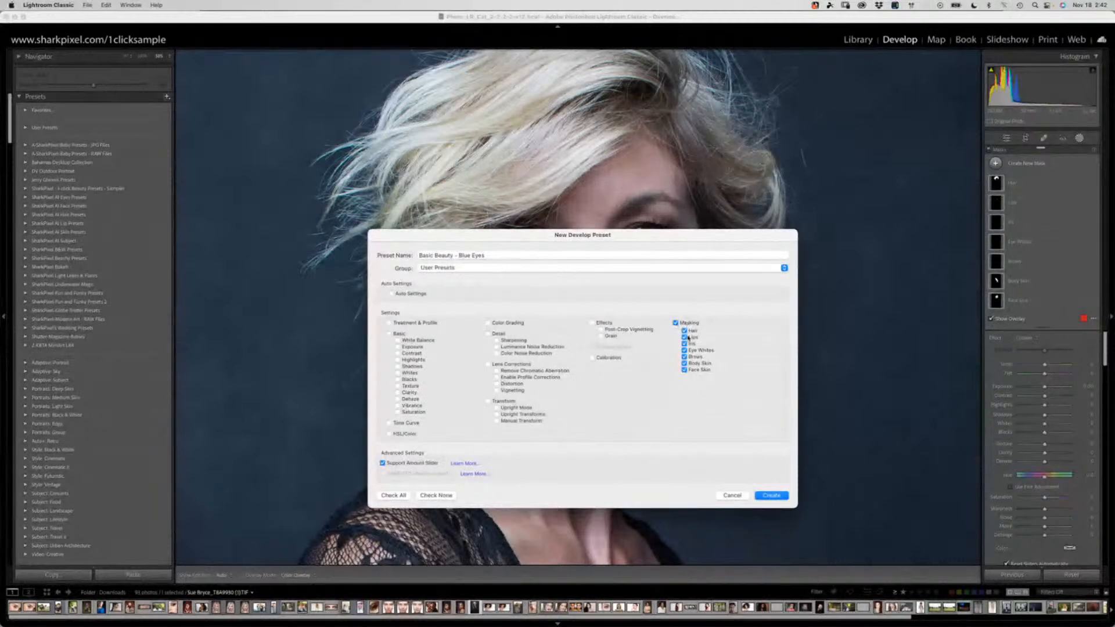
left_click(685, 337)
left_click(683, 338)
- Create the preset in the "SharkPixel - 1-click Beauty Presets - Sampler" group and expand that group in the preset list
left_click(435, 271)
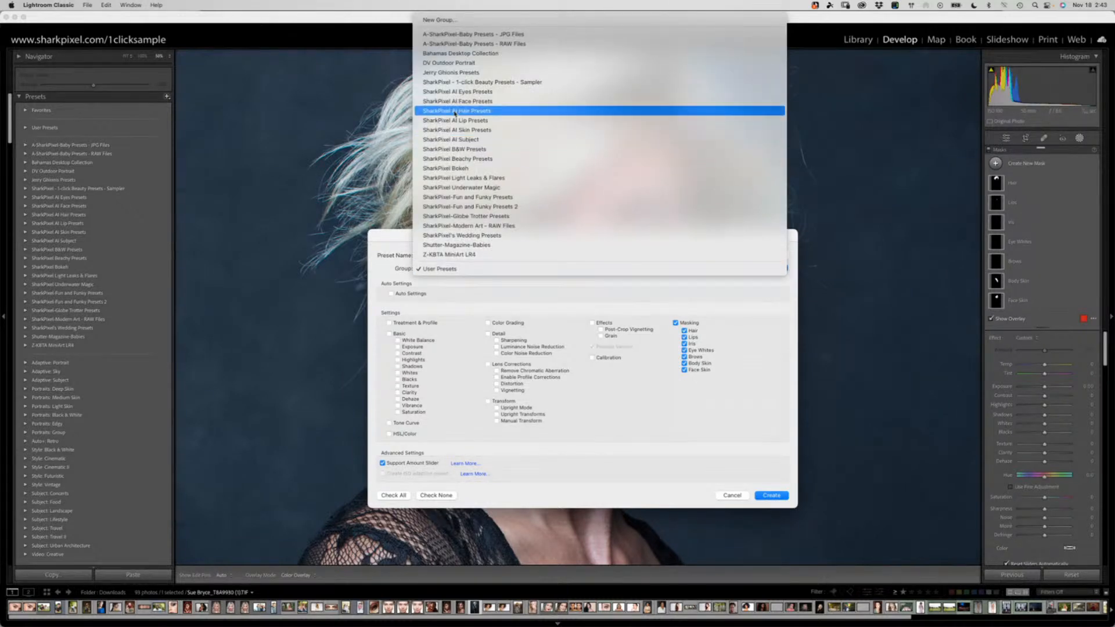
left_click(486, 82)
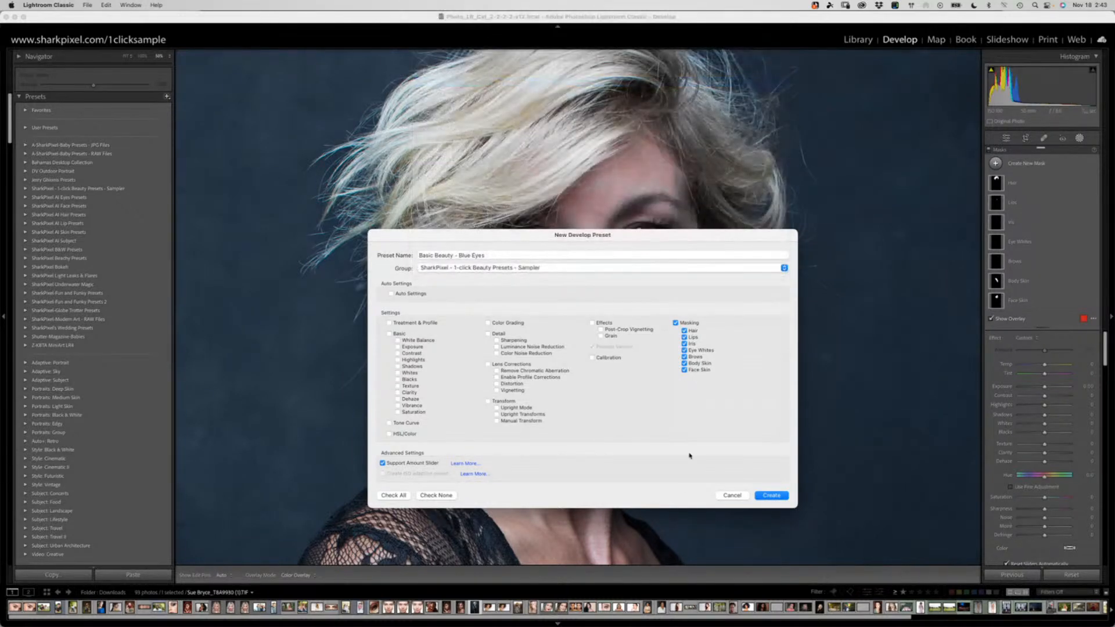
left_click(758, 497)
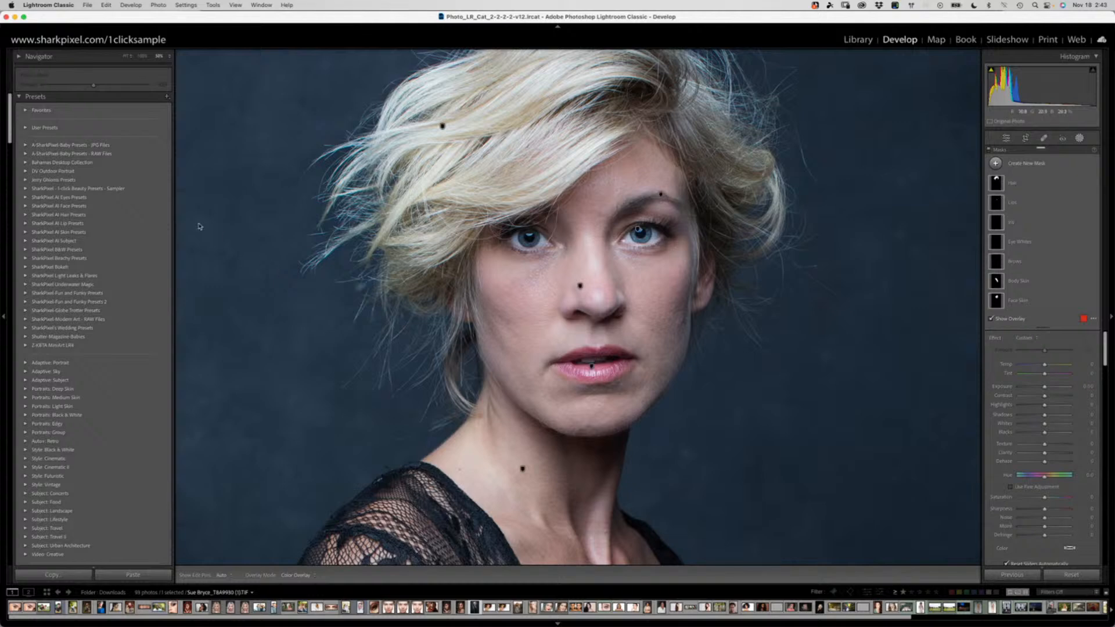
left_click(25, 189)
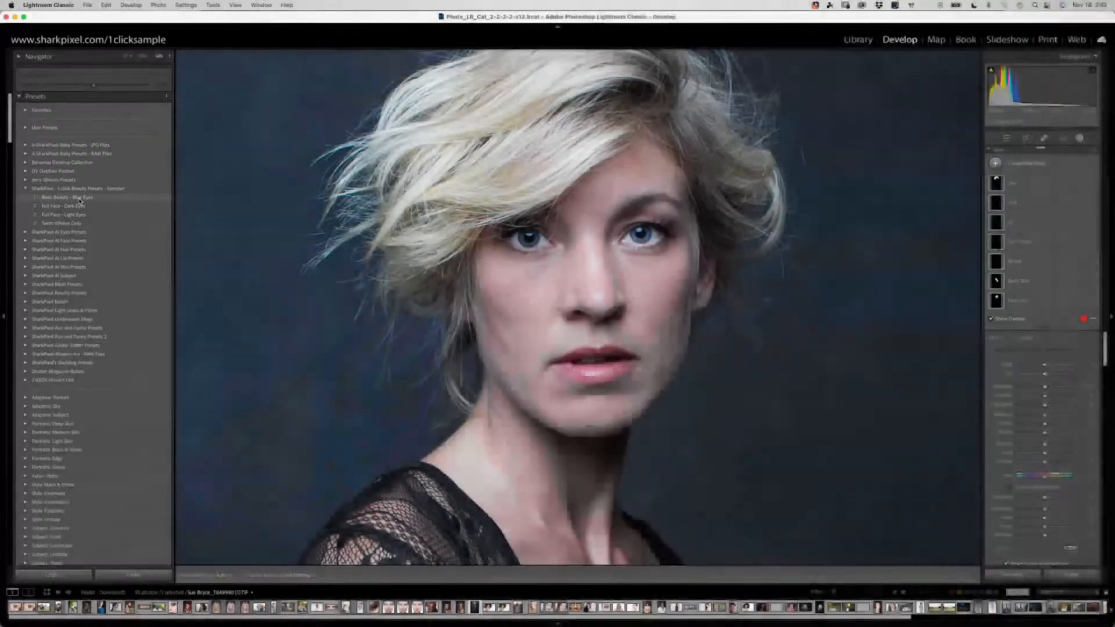
- Browse the library grid and open the portrait of the woman with long wavy blue-purple hair for developing
key("g")
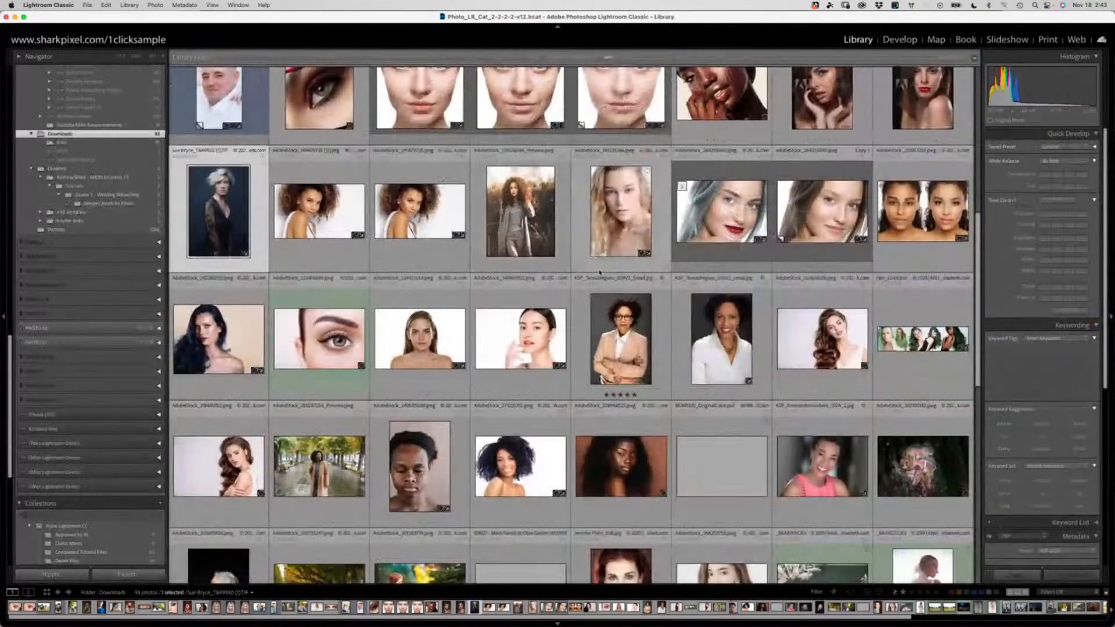
scroll(595, 257, "down", 5)
scroll(595, 257, "down", 3)
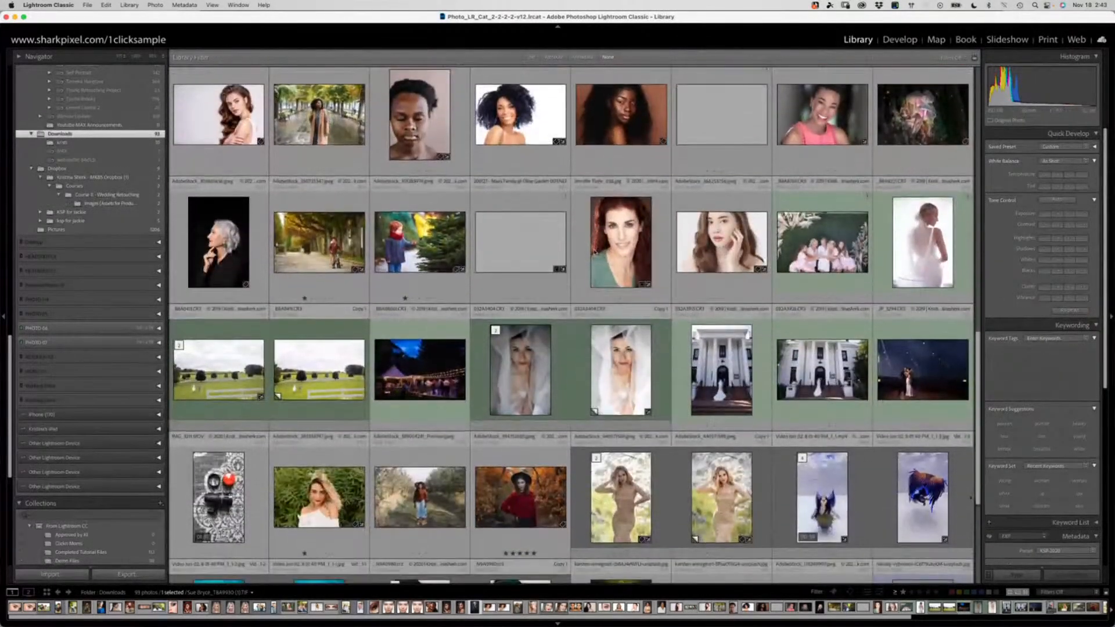
left_click(706, 226)
scroll(556, 247, "down", 5)
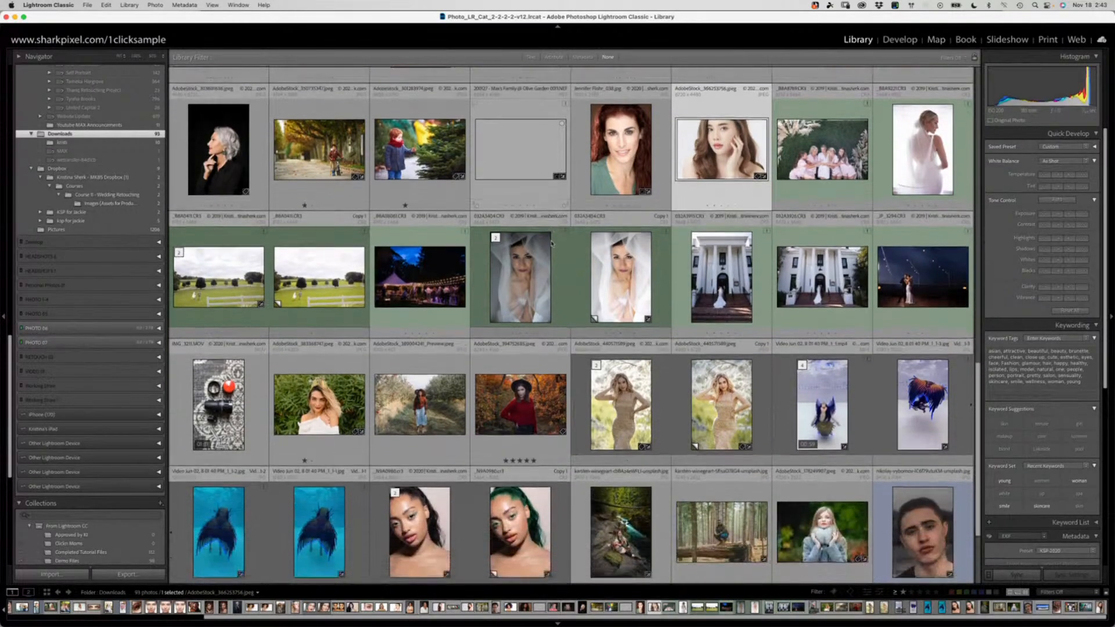
scroll(556, 243, "up", 10)
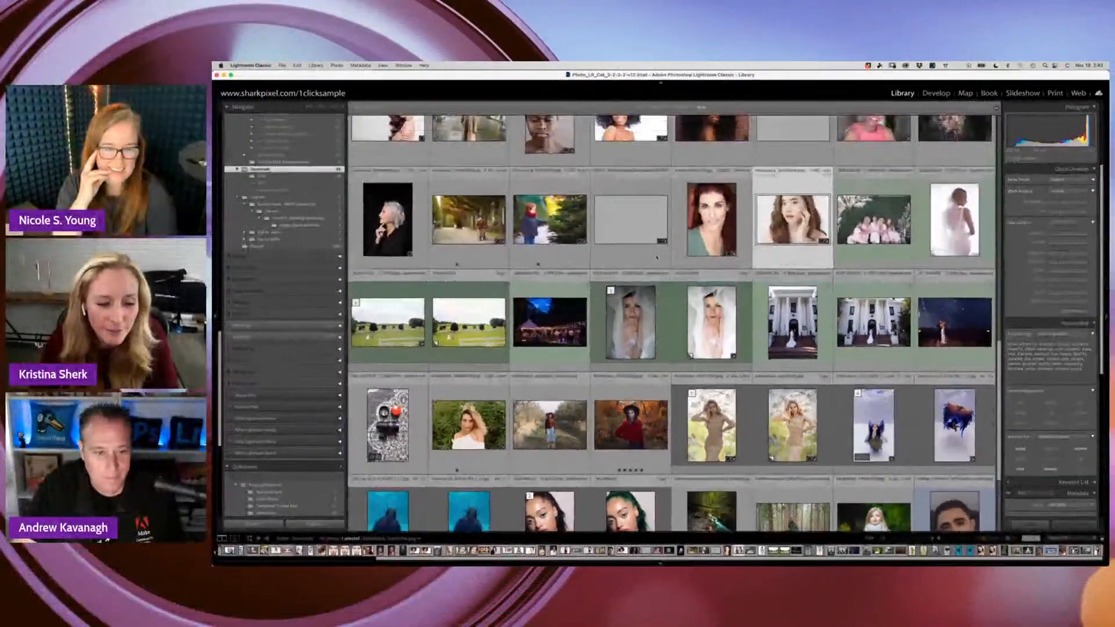
scroll(656, 258, "up", 2)
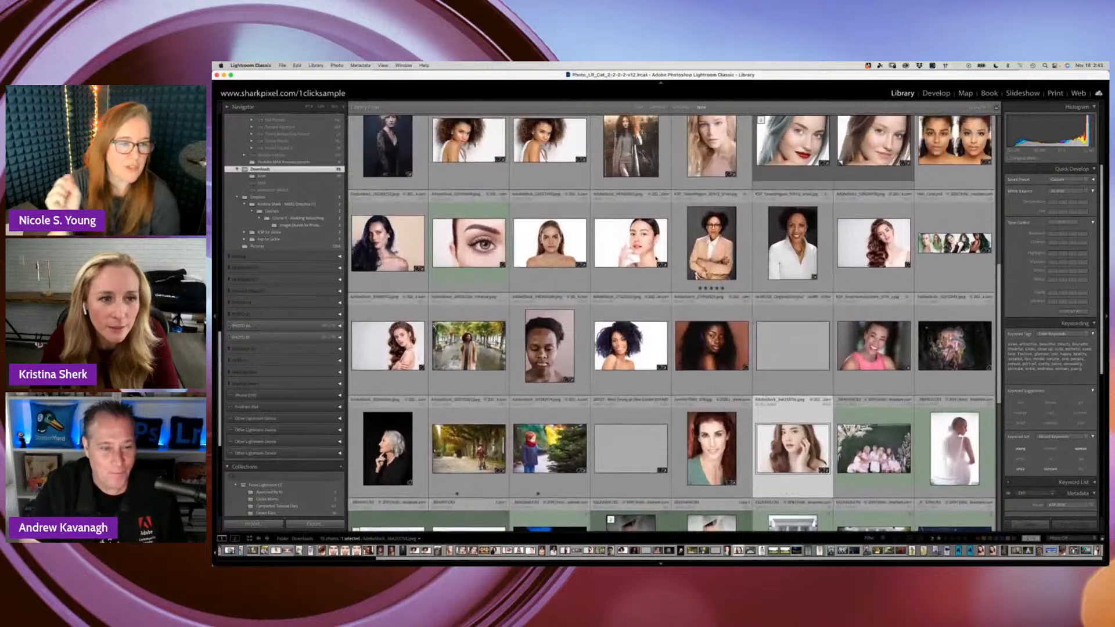
left_click(388, 243)
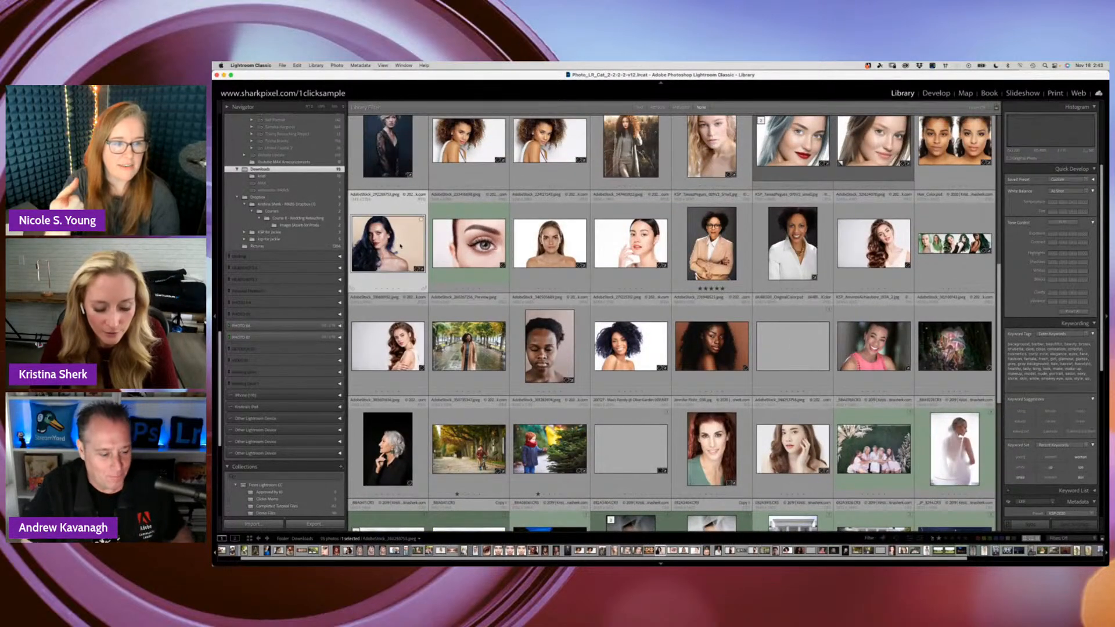
key("d")
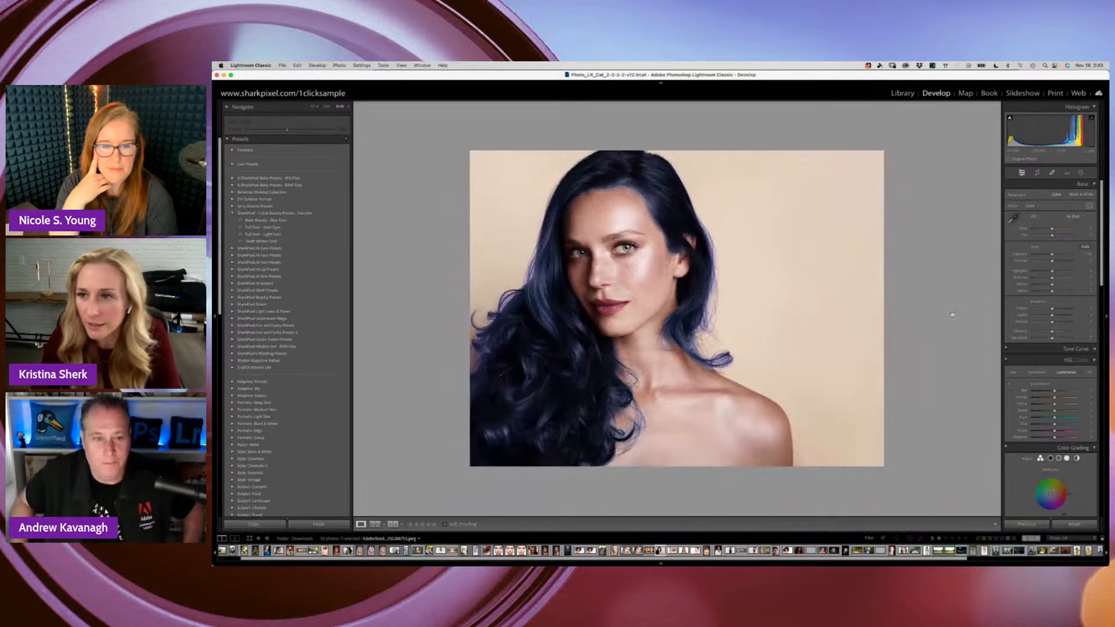
- Delete the Purple Hair mask from the portrait
left_click(1081, 173)
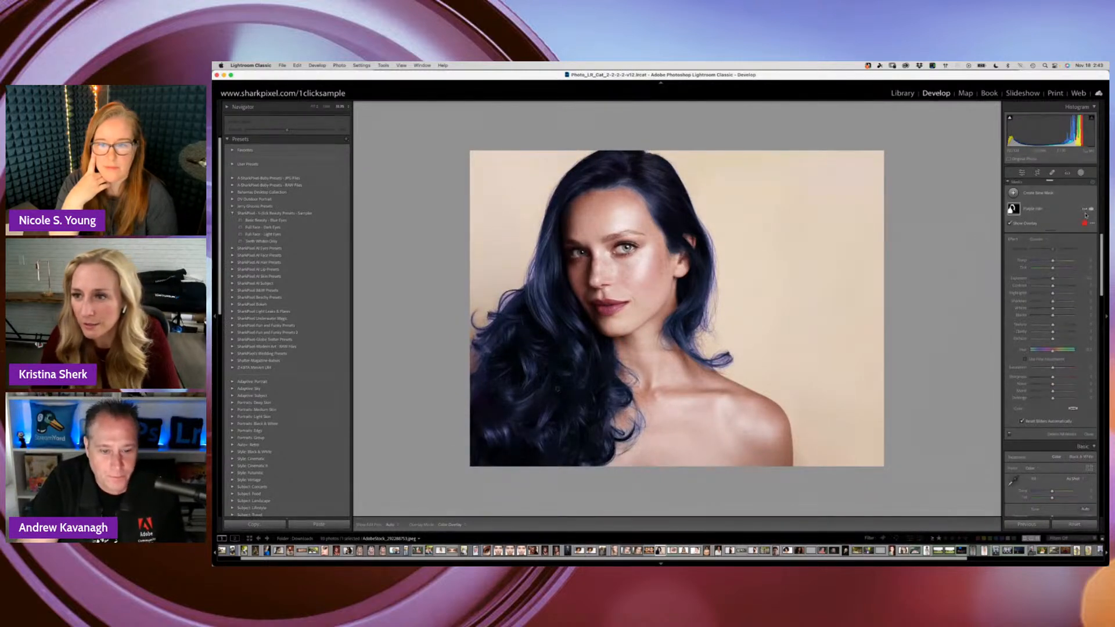
right_click(1072, 209)
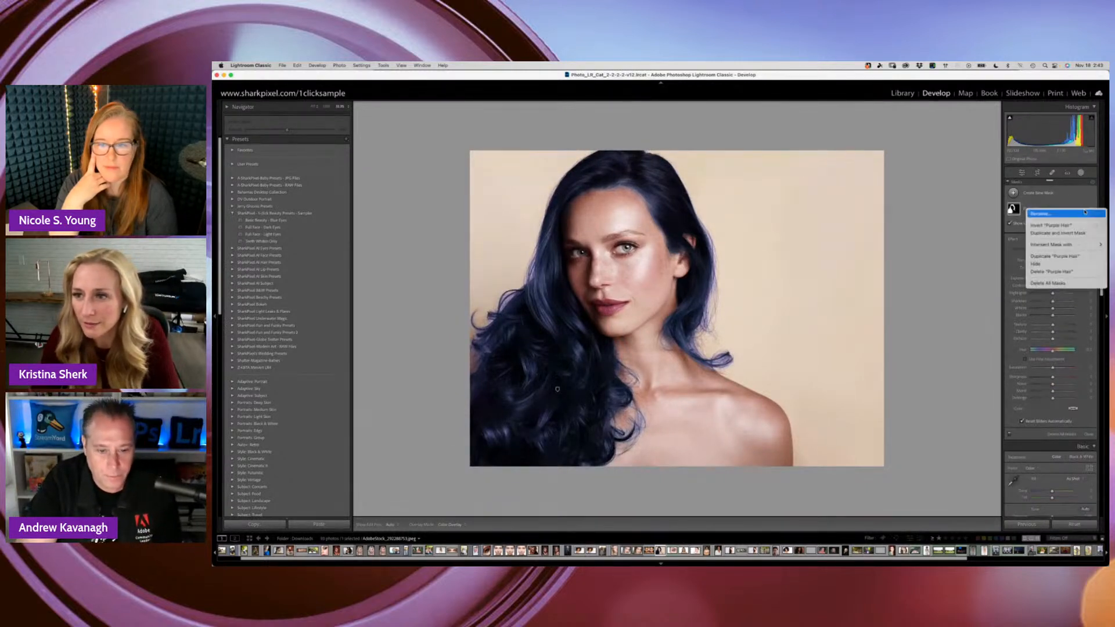
left_click(1072, 273)
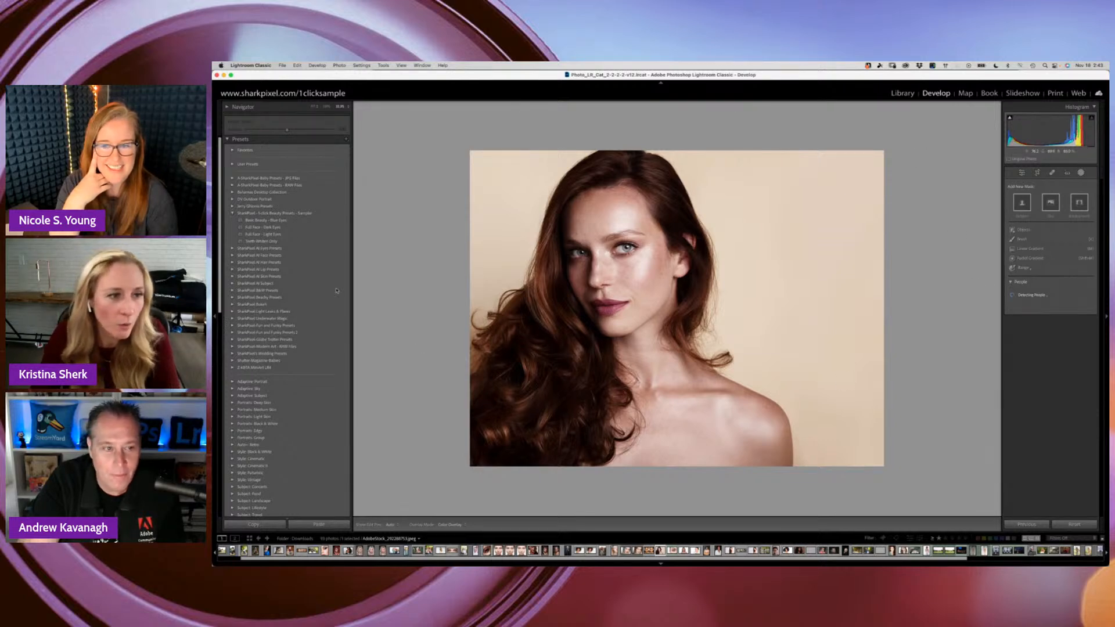
- Apply the "Basic Beauty - Blue Eyes" preset to the portrait and inspect the retouched face up close
left_click(261, 221)
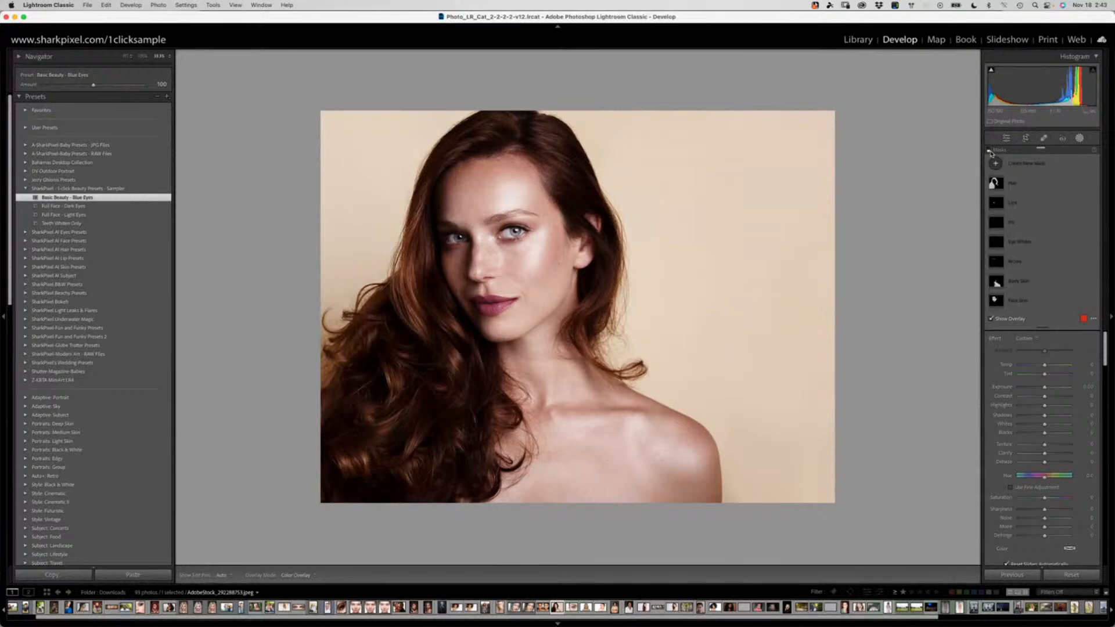
key("super+equal")
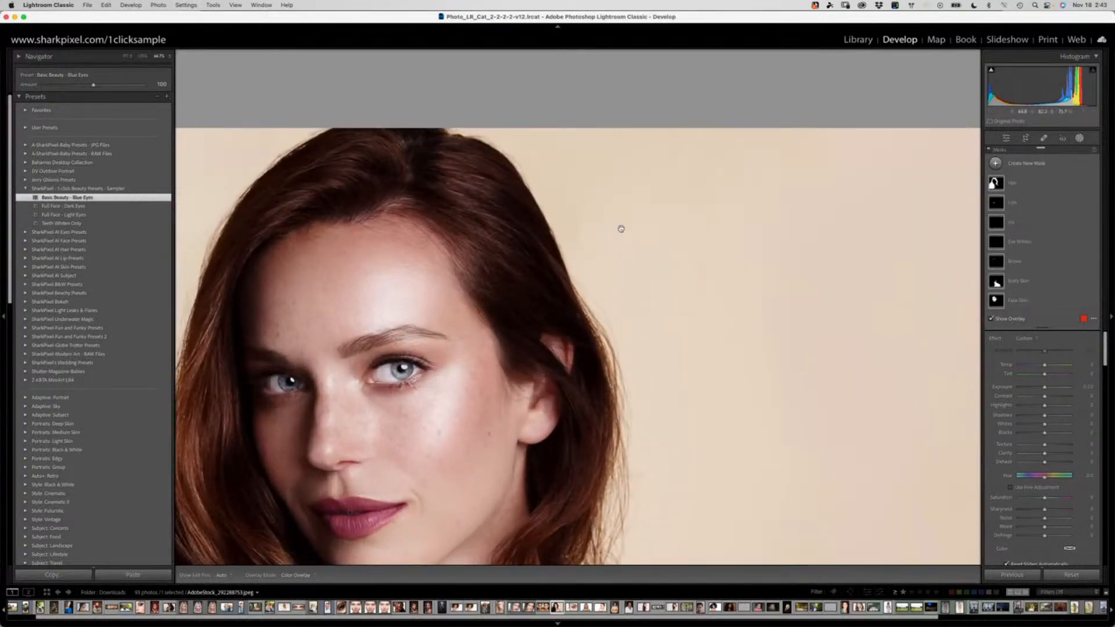
left_click_drag(532, 253, 711, 80)
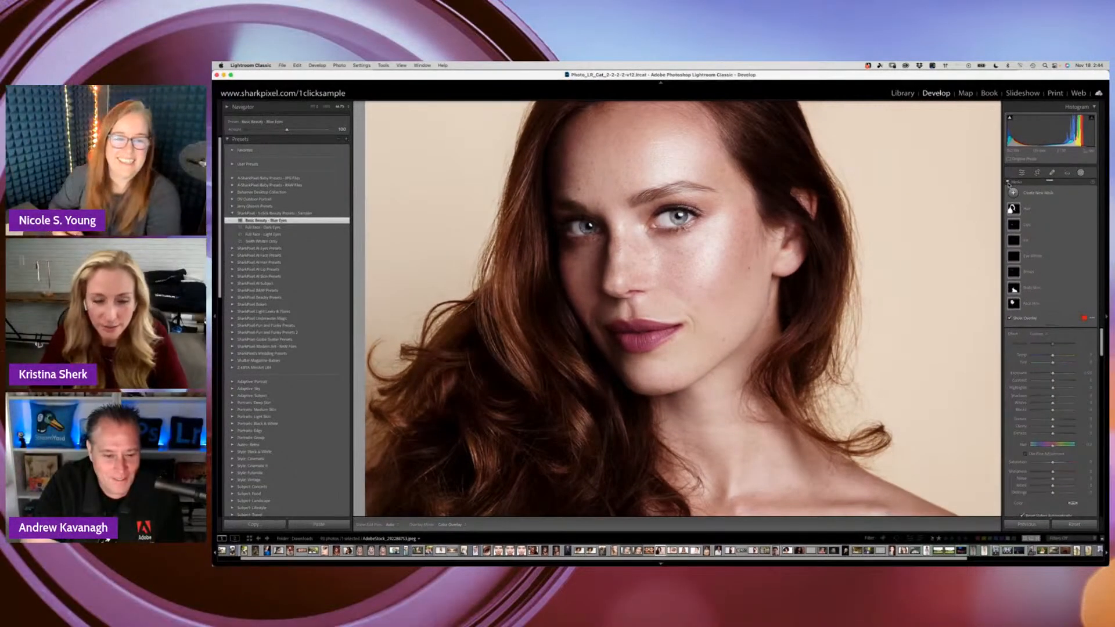
key("z")
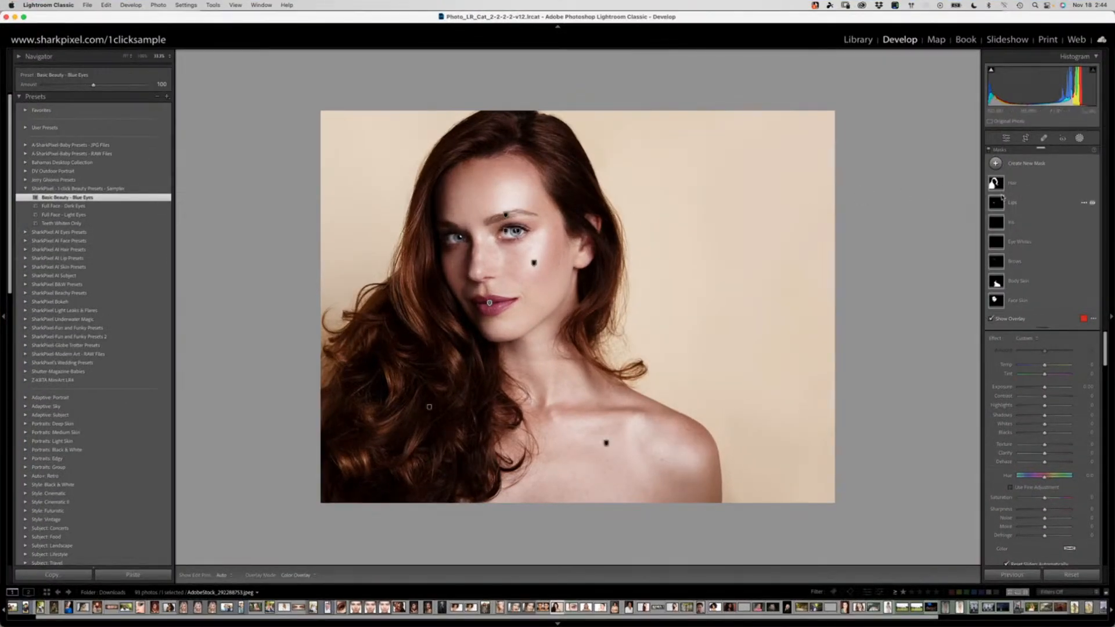
- Delete all masks from the portrait
left_click(1083, 185)
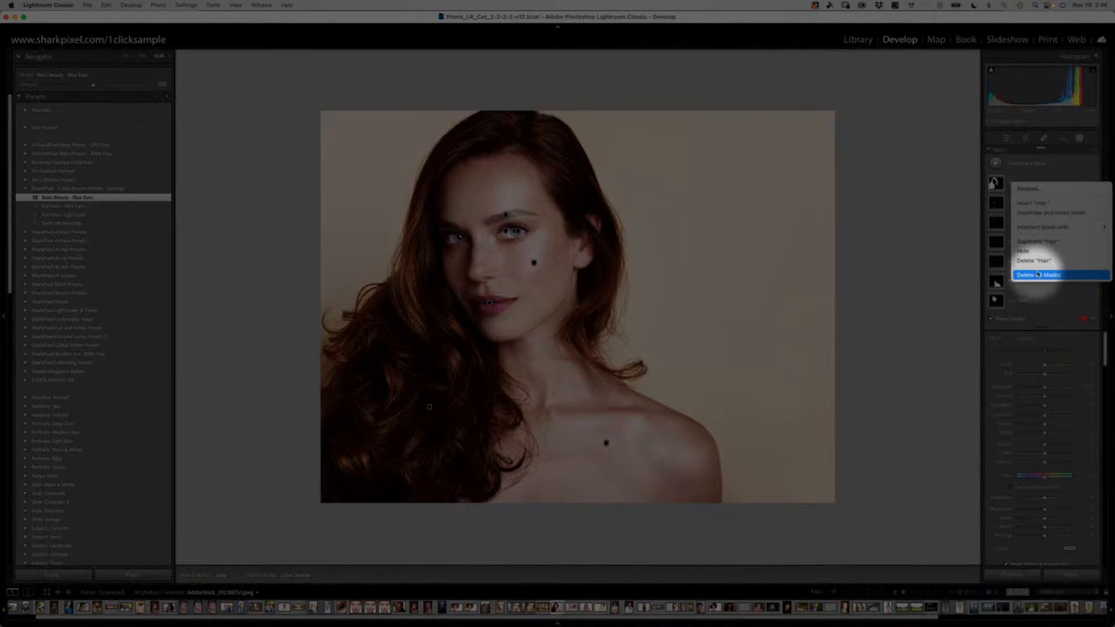
left_click(1085, 181)
left_click(1085, 181)
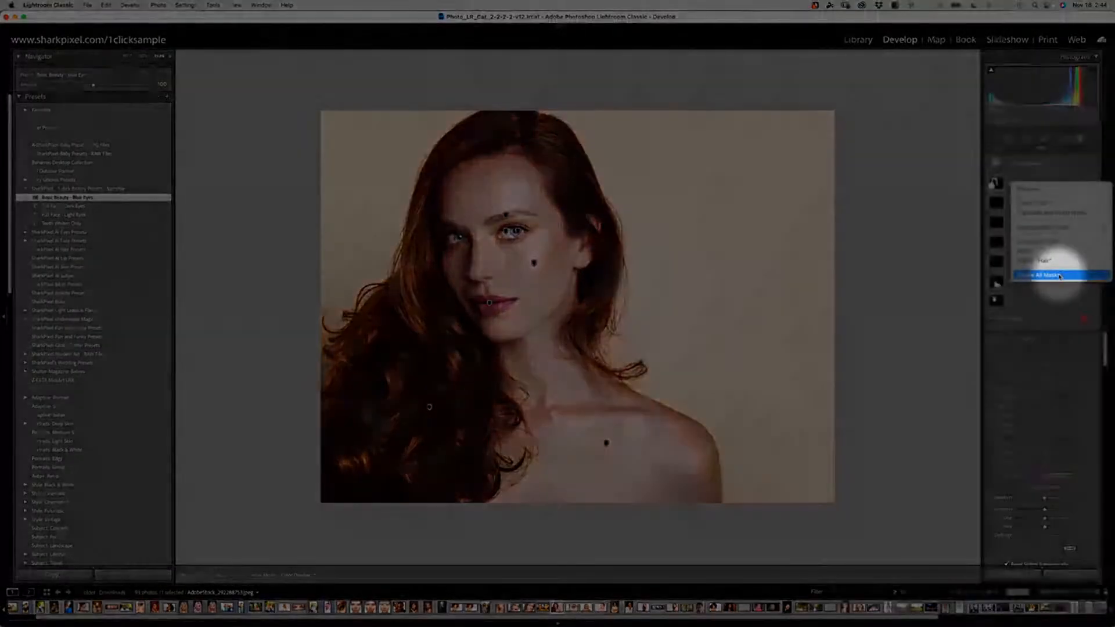
left_click(1061, 275)
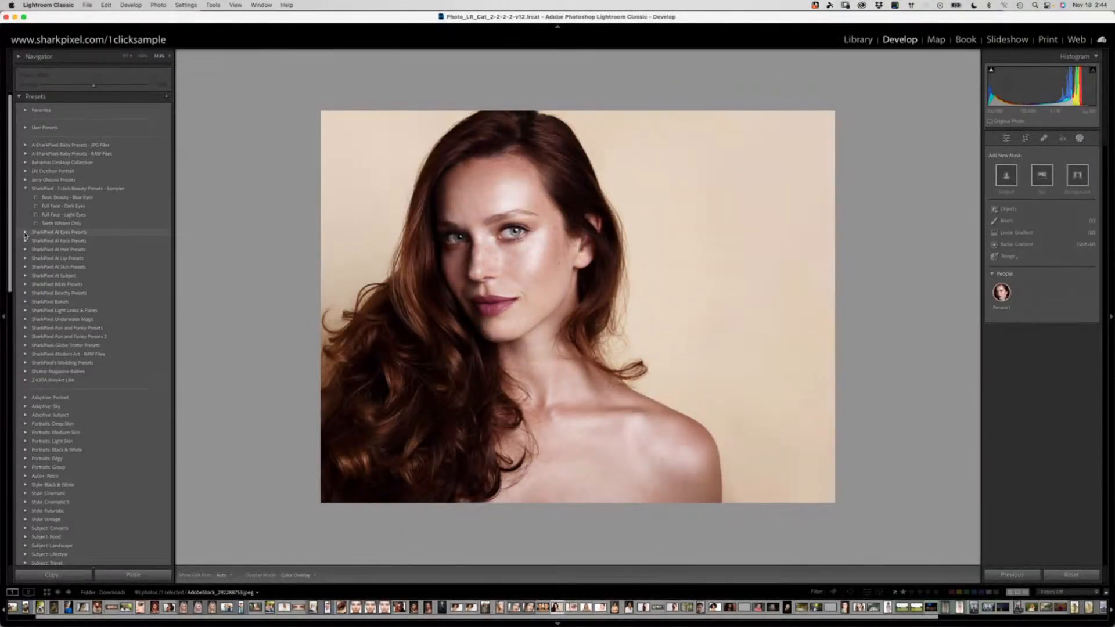
- Expand the SharkPixel AI Eyes Presets group and preview its eye color and sharpening presets on the woman's face
left_click(25, 232)
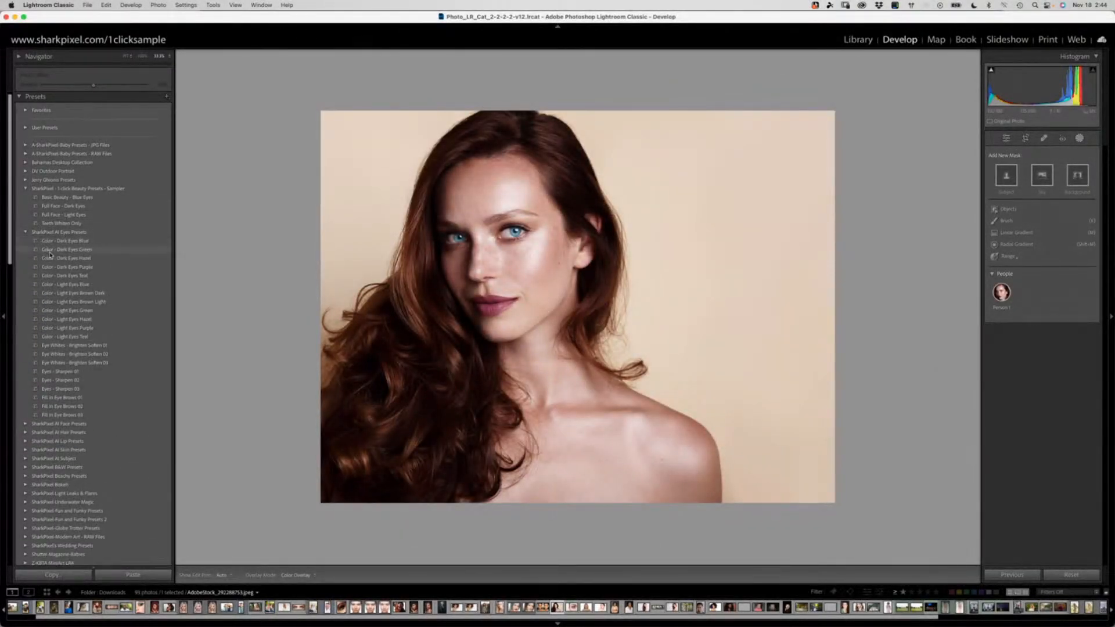
left_click(50, 253)
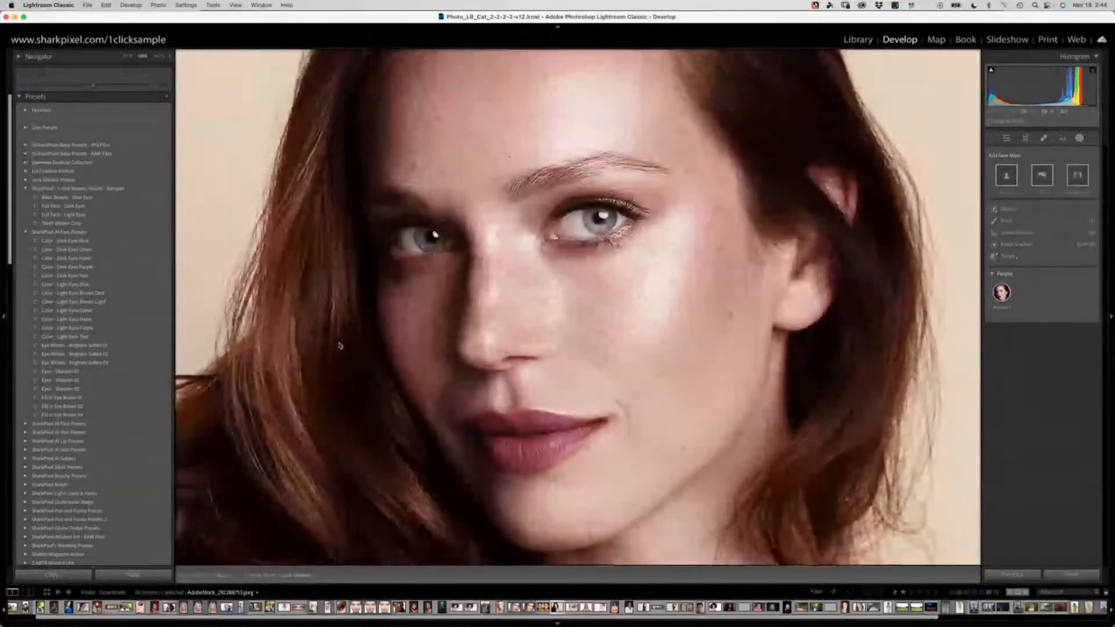
left_click(68, 268)
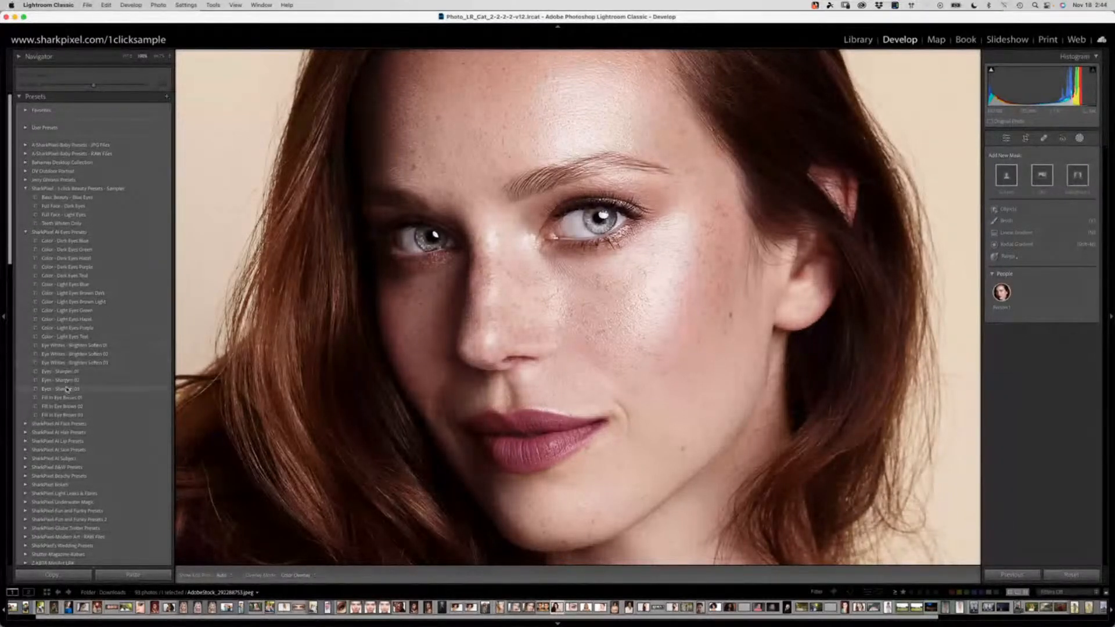
left_click(183, 218)
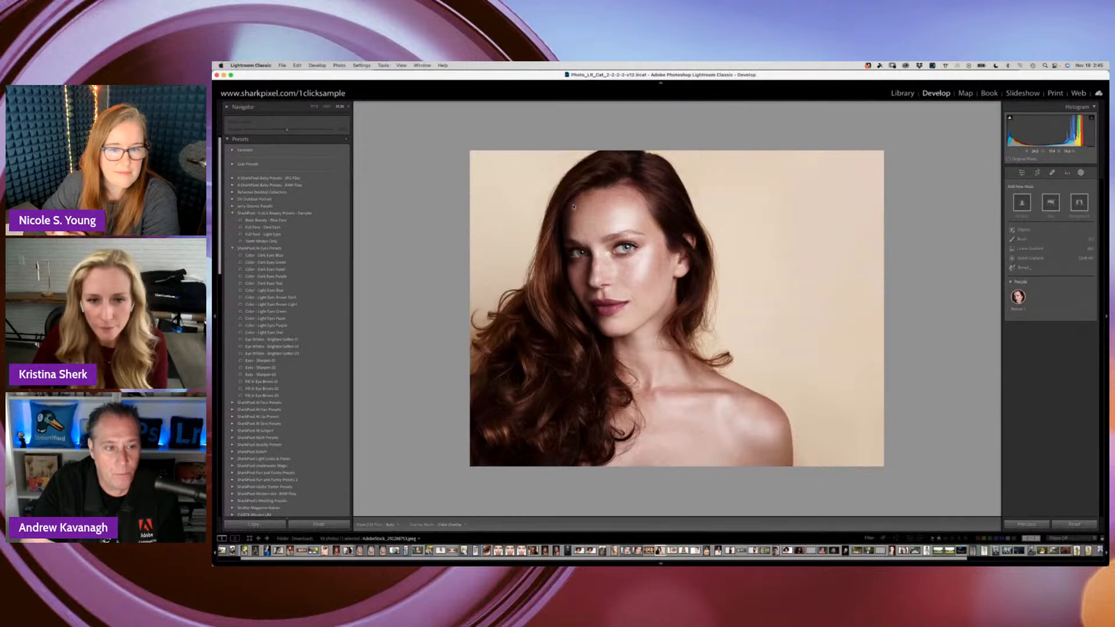
- Switch to Brave Browser to view the live stream page, and return to Lightroom Classic
mouse_move(596, 548)
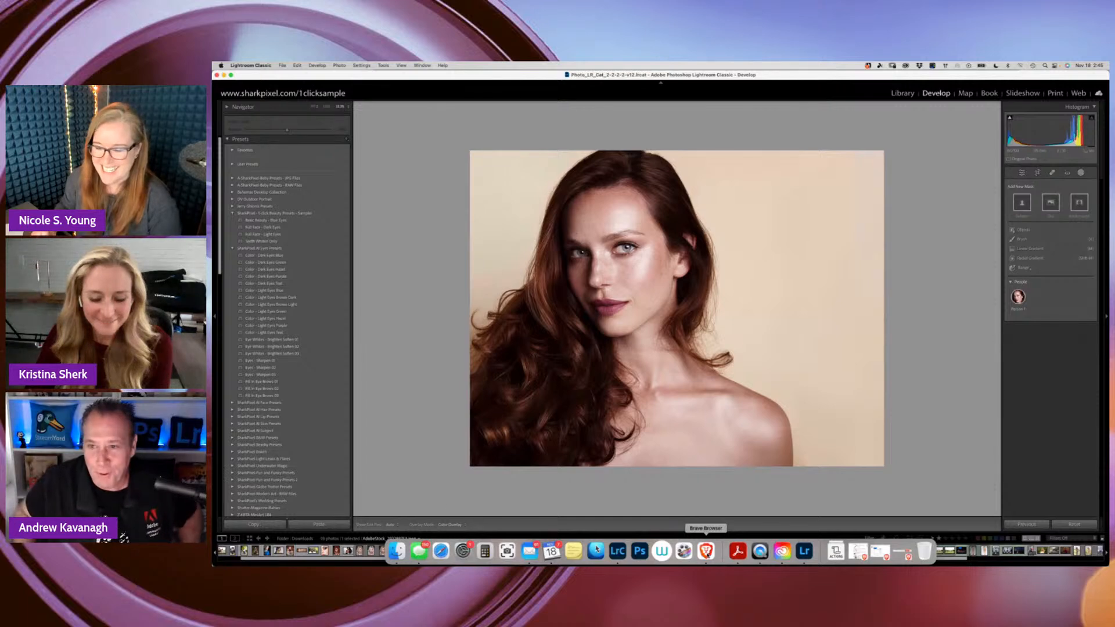
left_click(706, 549)
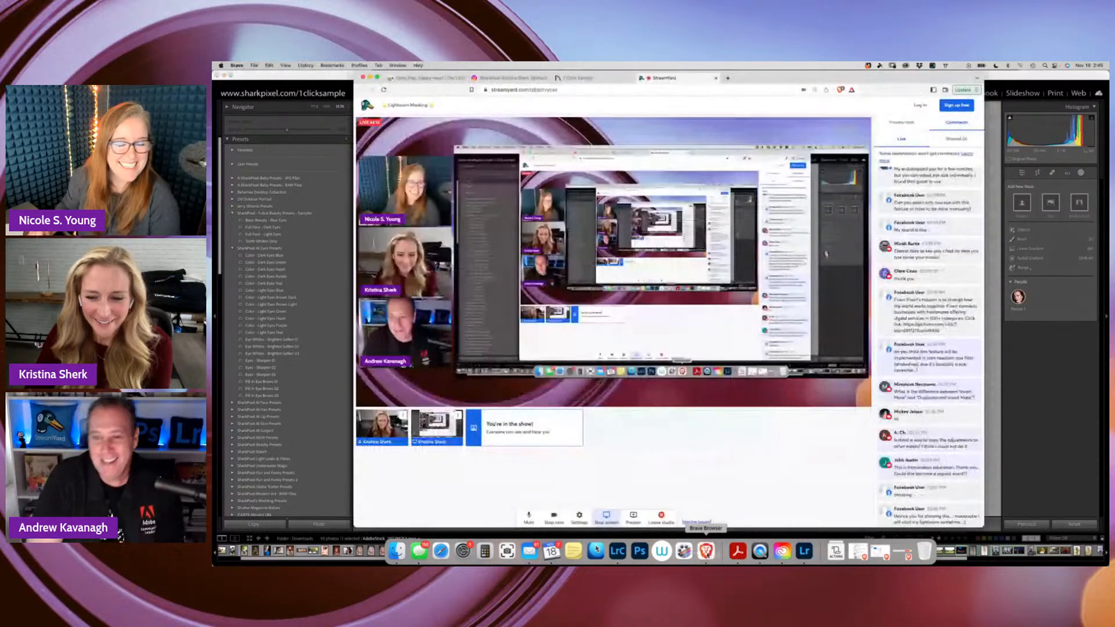
left_click(803, 549)
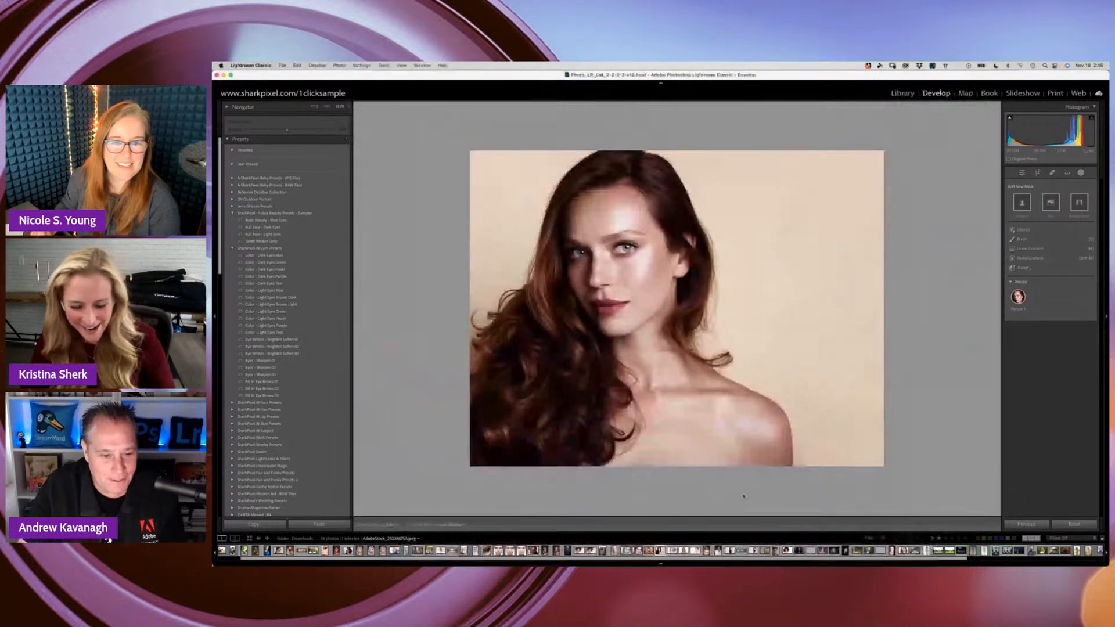
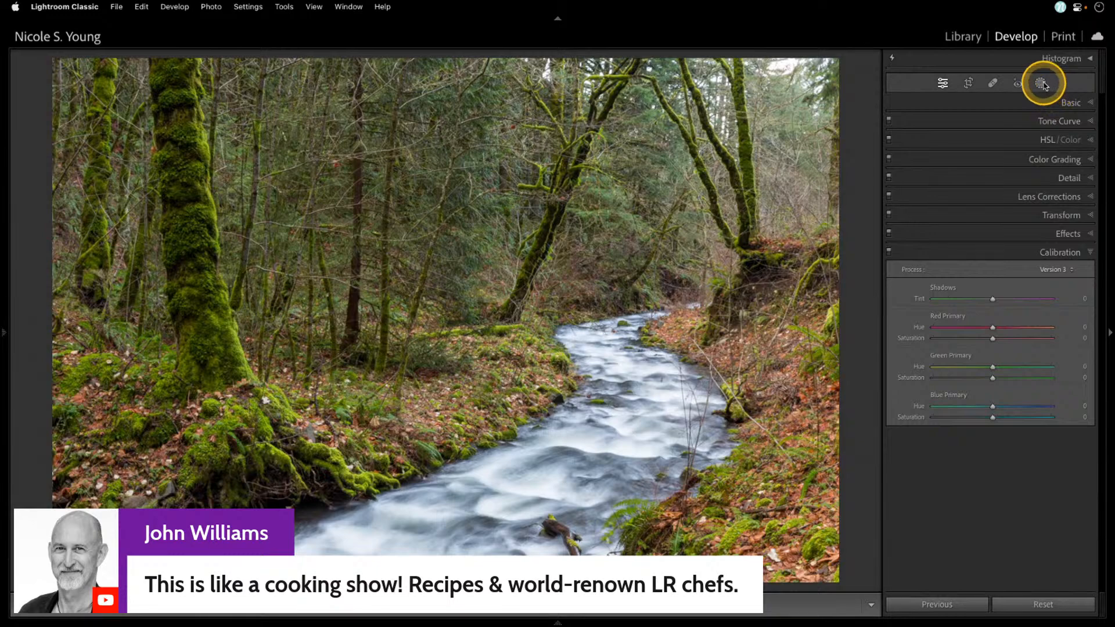
- Switch the Calibration process to Version 1 to check which masking tools it offers, and set it to Version 5 (Current)
key("ctrl")
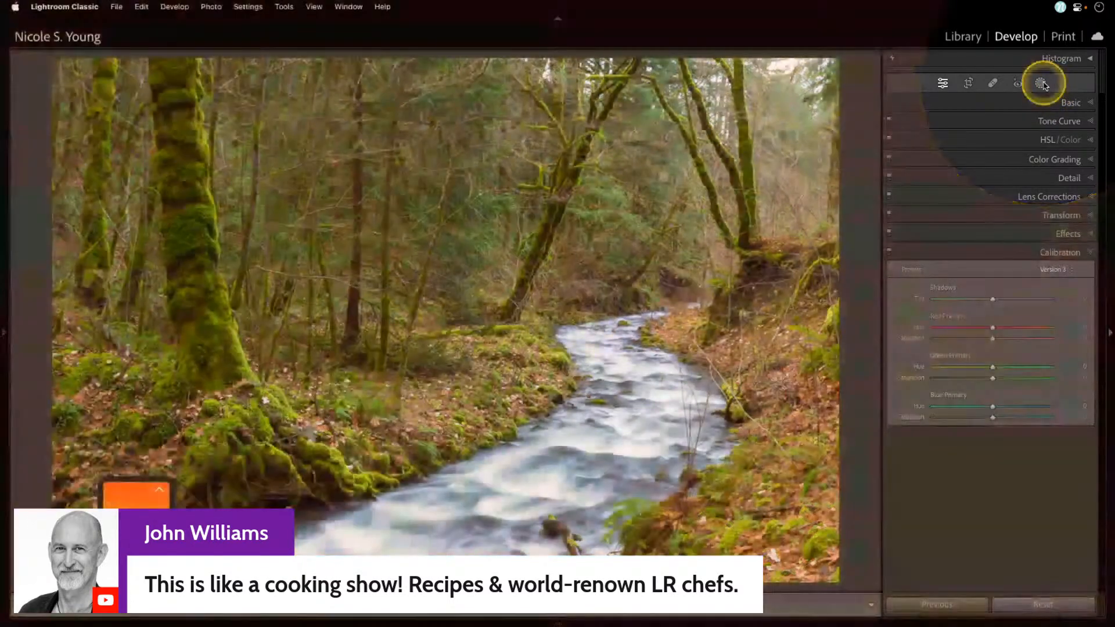
left_click(1041, 83)
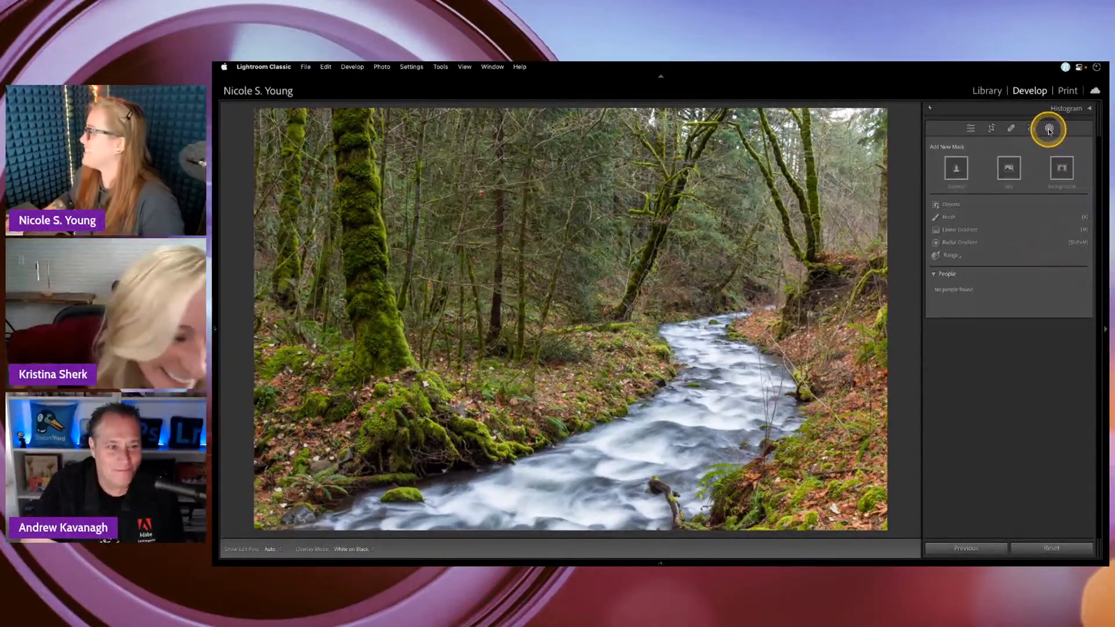
left_click(1050, 129)
left_click(1073, 279)
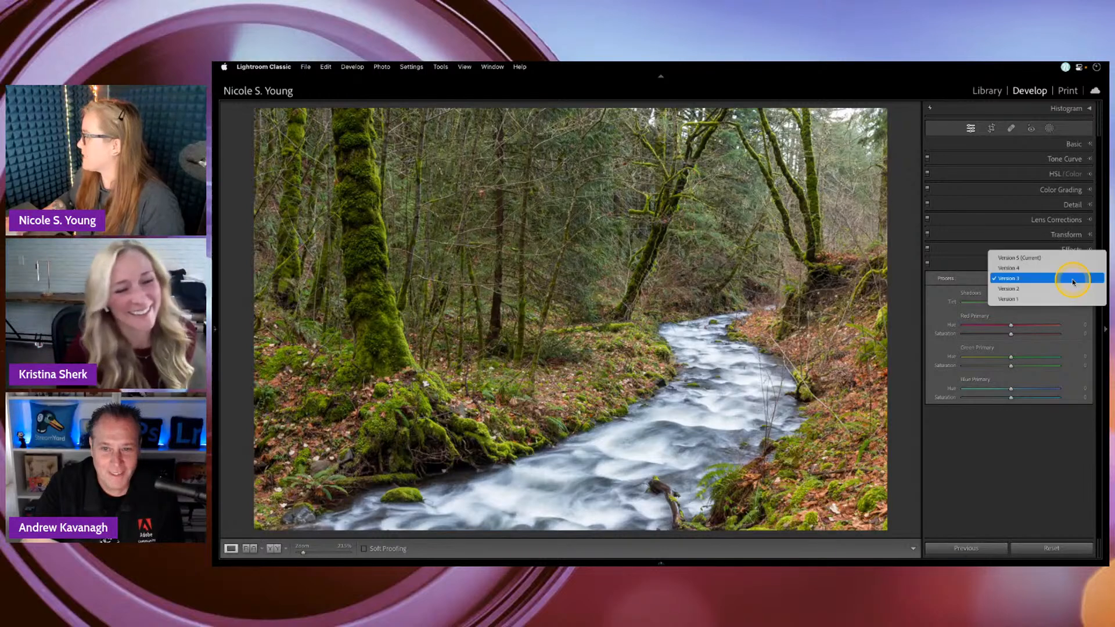
left_click(1070, 293)
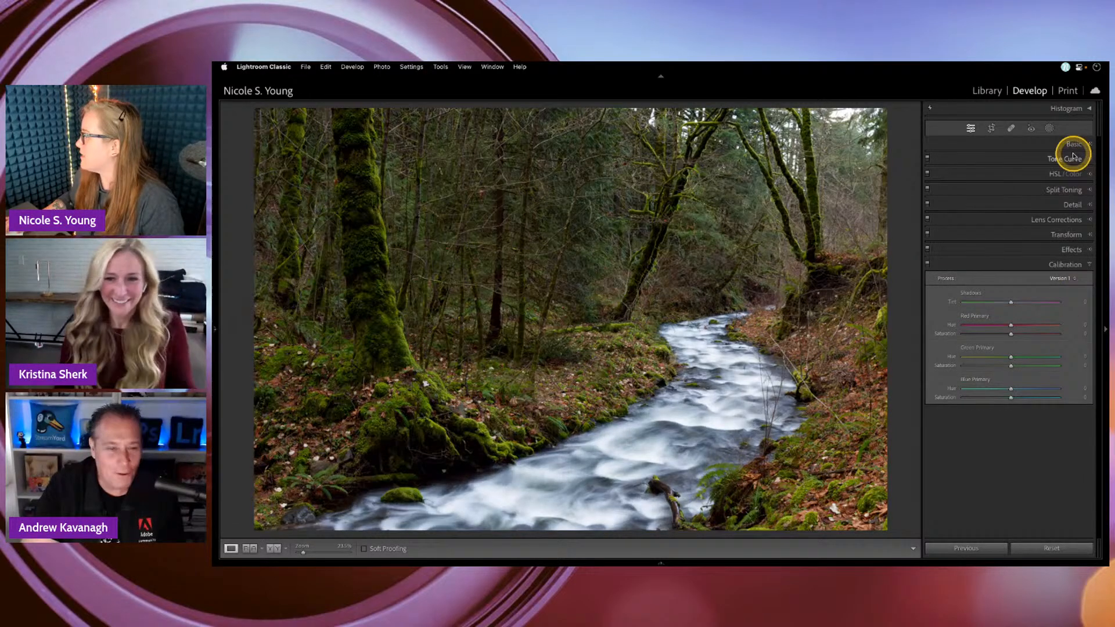
left_click(1049, 129)
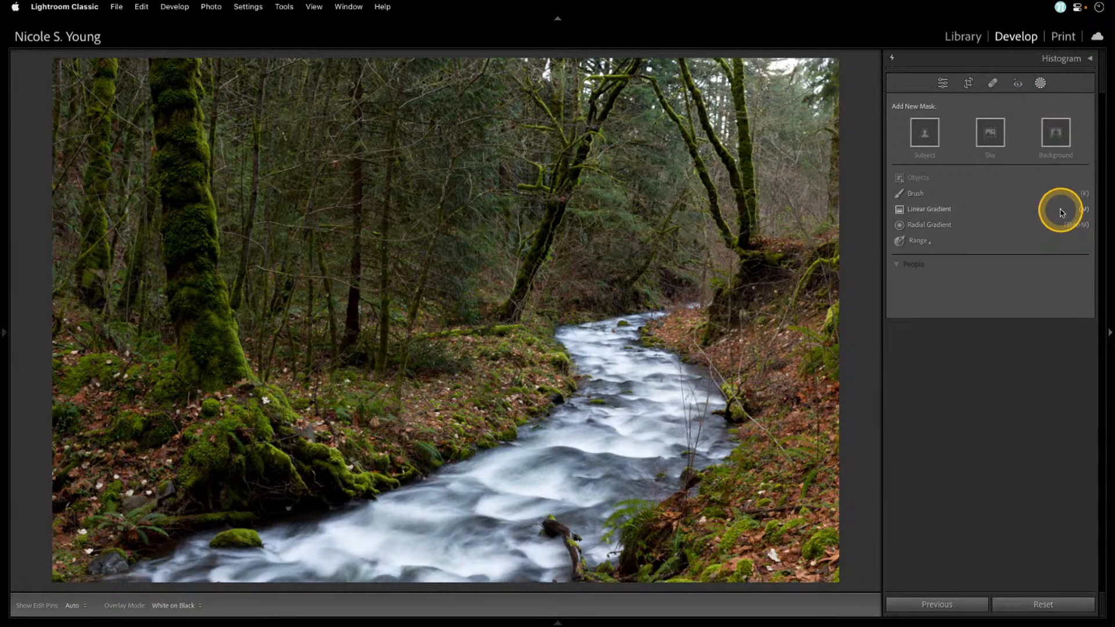
left_click(1039, 83)
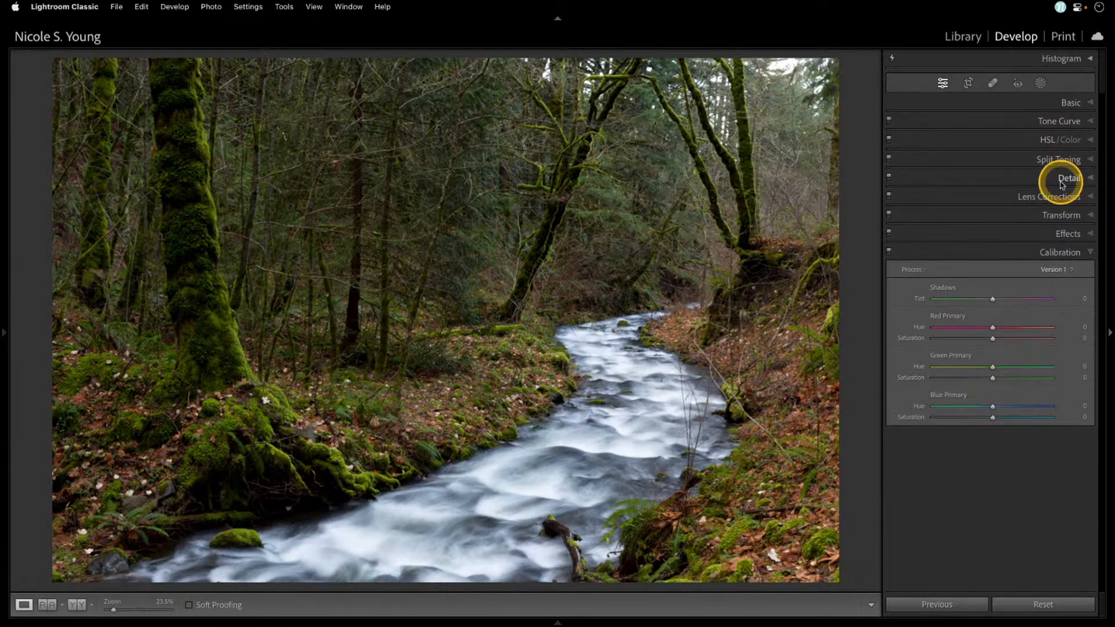
left_click(1072, 274)
left_click(1038, 215)
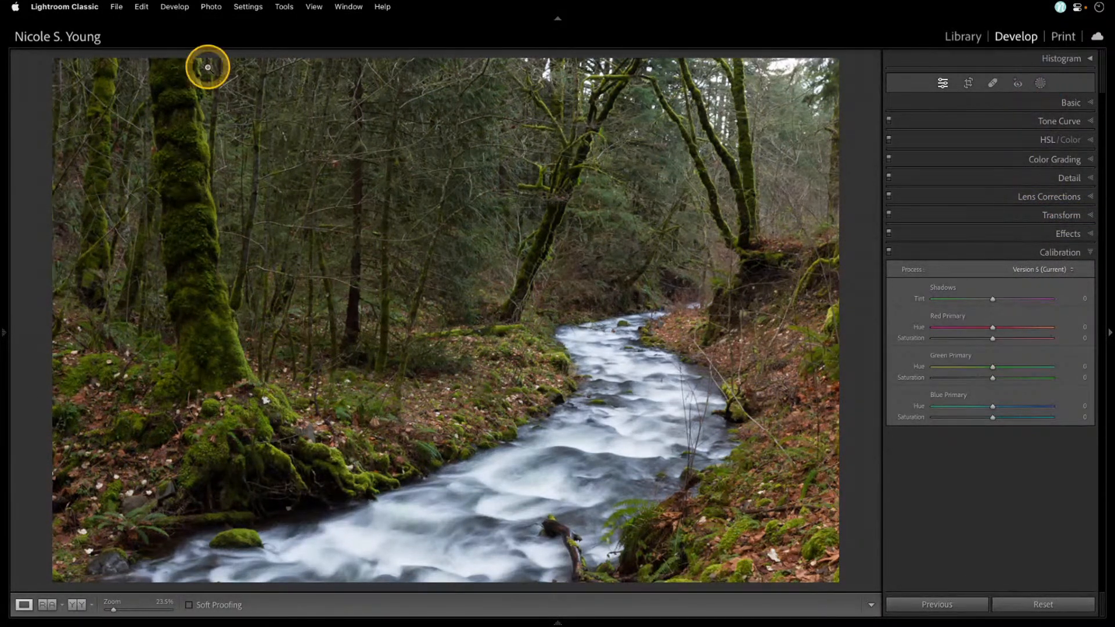
- View the Lightroom Classic version and Camera Raw release information, and close the About window
left_click(64, 7)
left_click(83, 25)
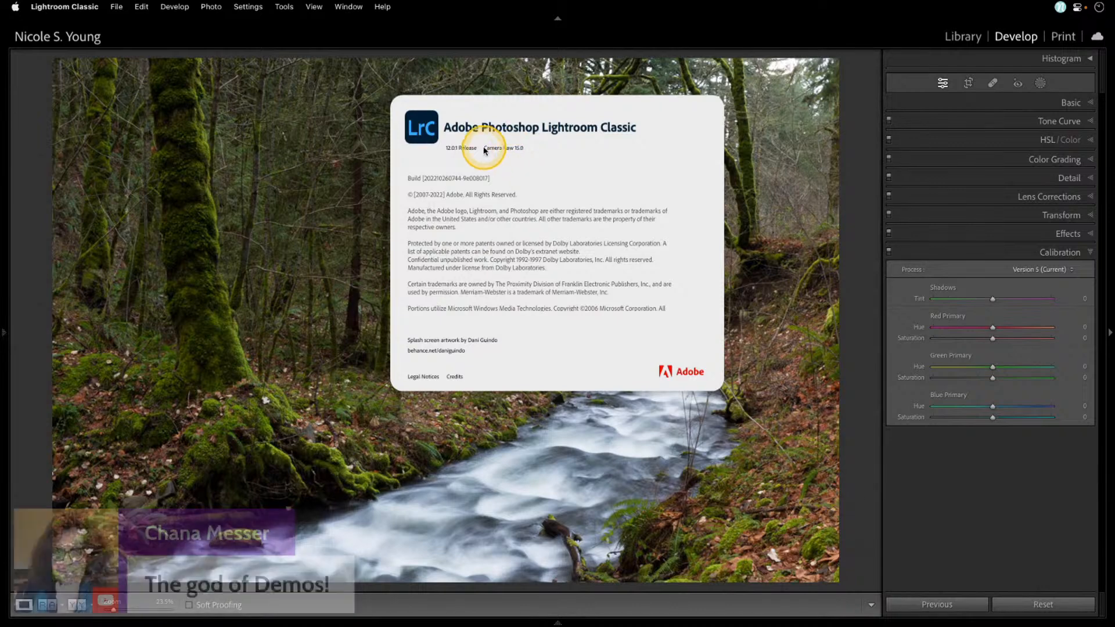
key("ctrl")
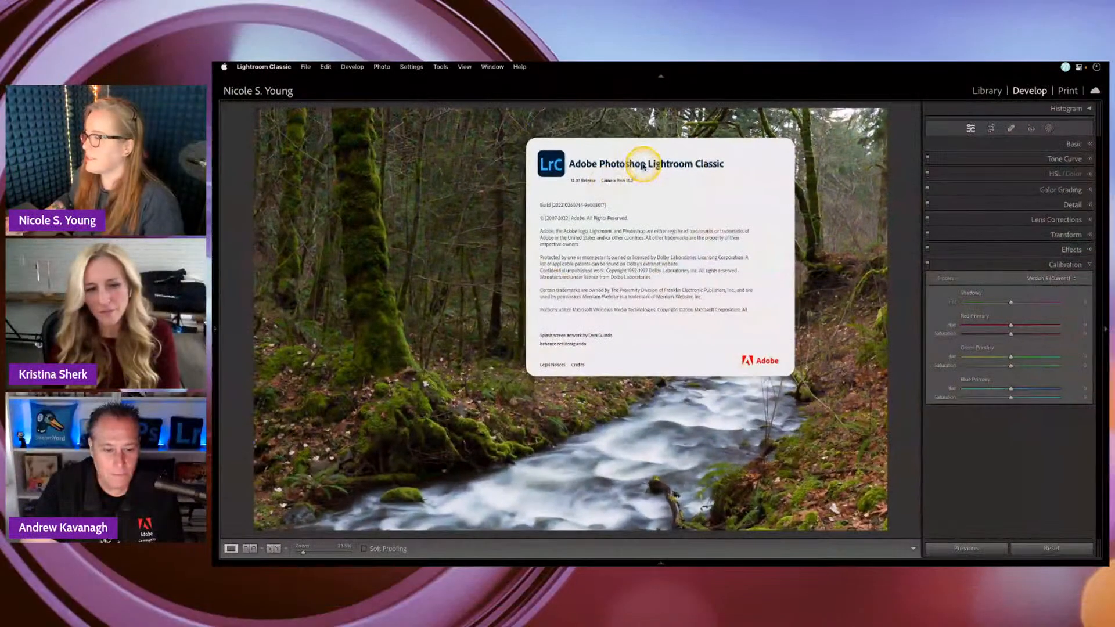
left_click(736, 96)
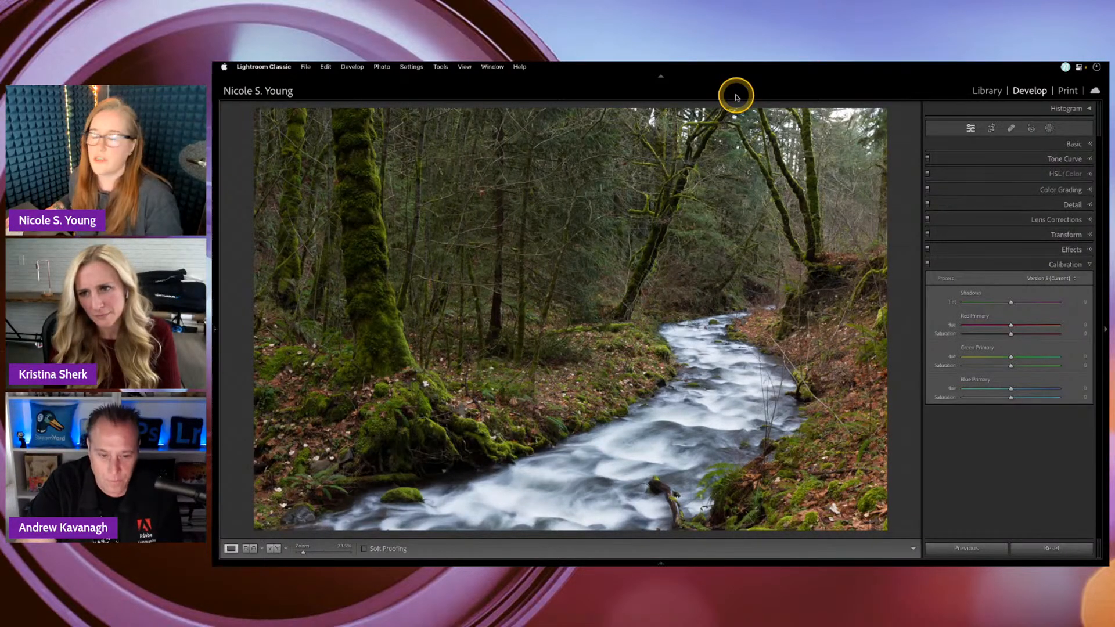
- Revert the stream photo to the Delete Mask 1 history state, and try a full reset of the photo and undo it
left_click(1094, 266)
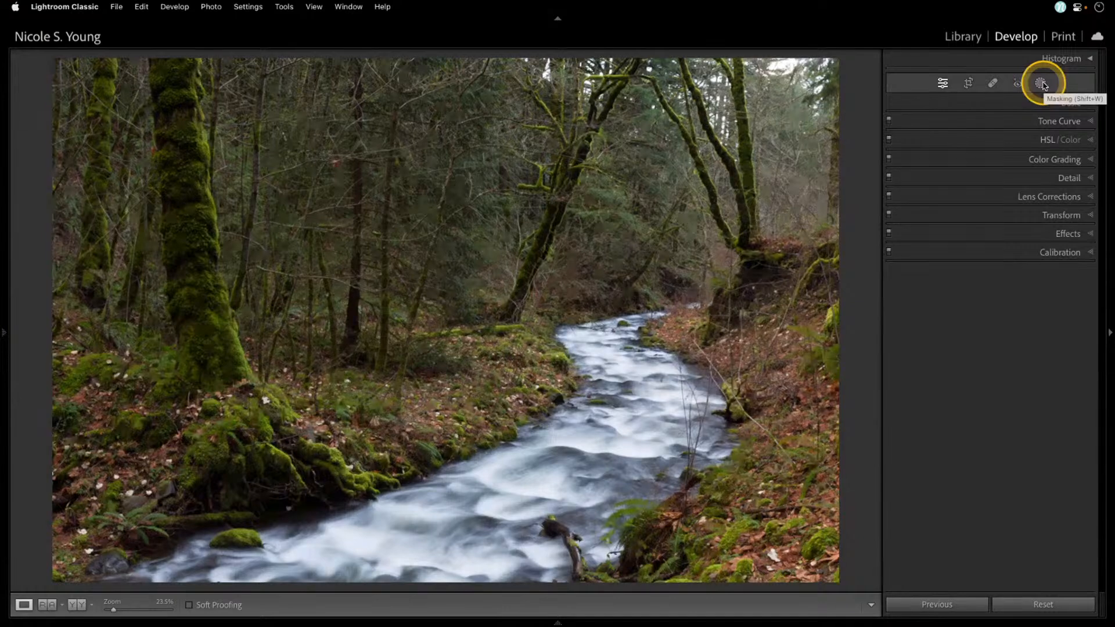
left_click(4, 333)
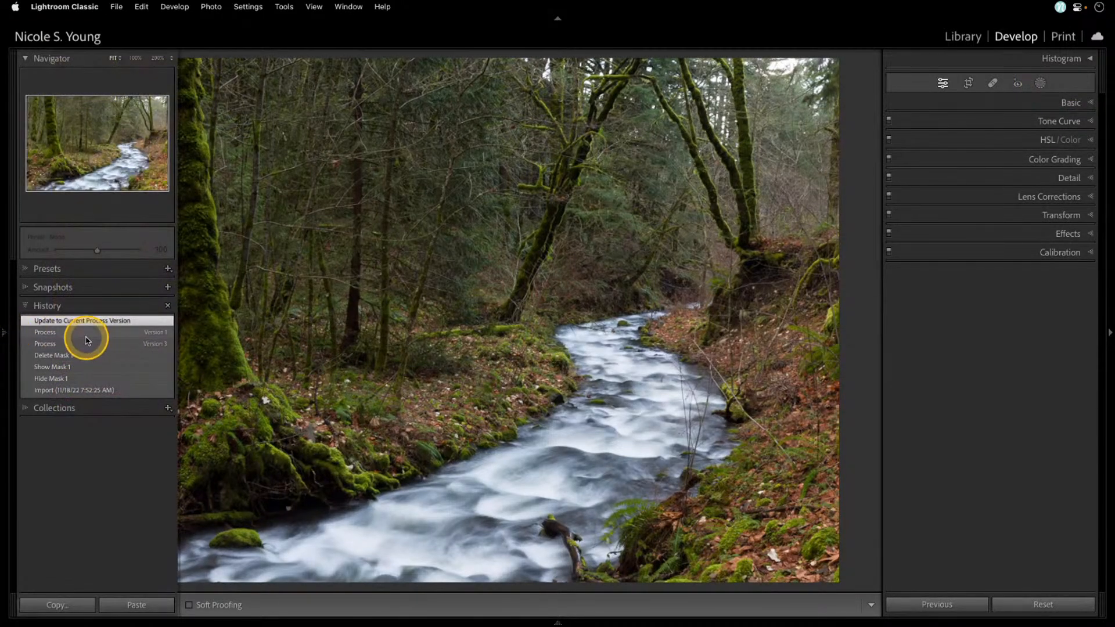
left_click(88, 355)
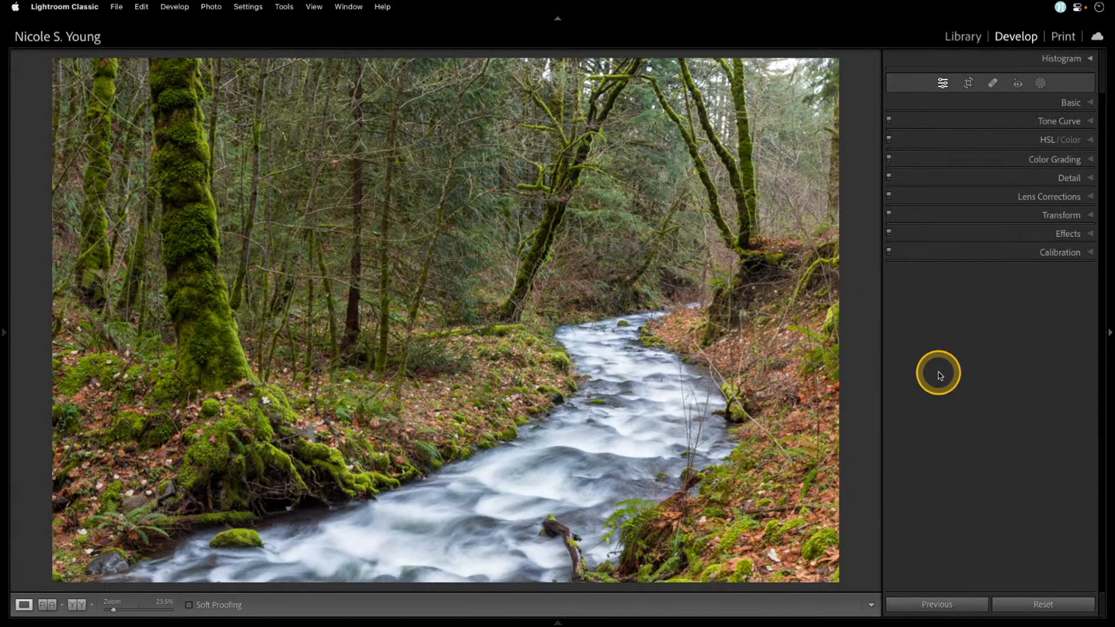
left_click(1054, 604)
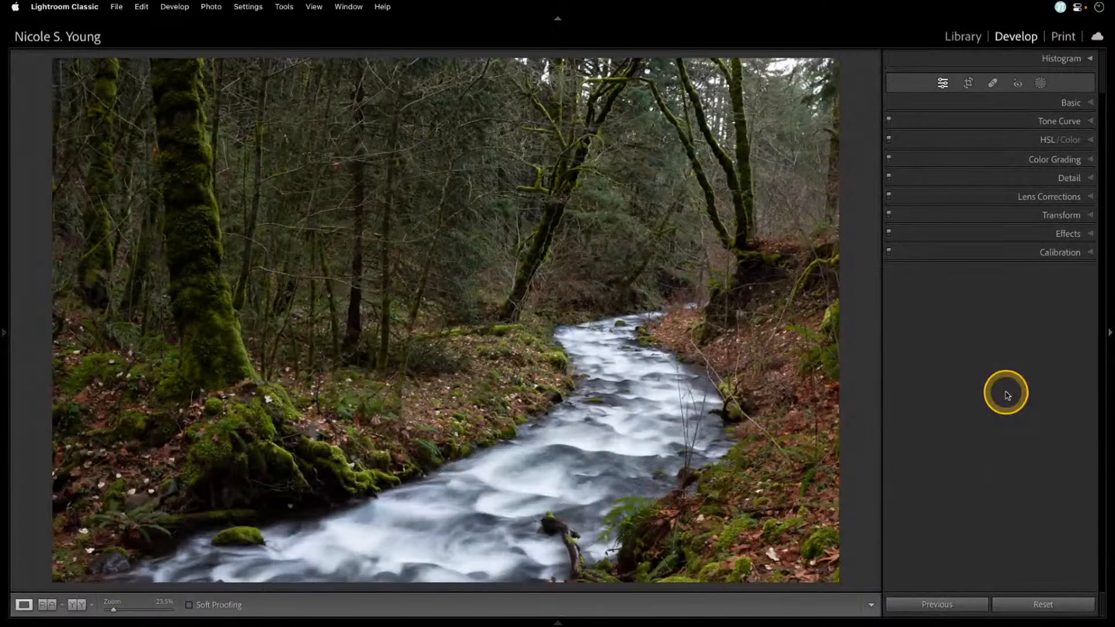
key("super+z")
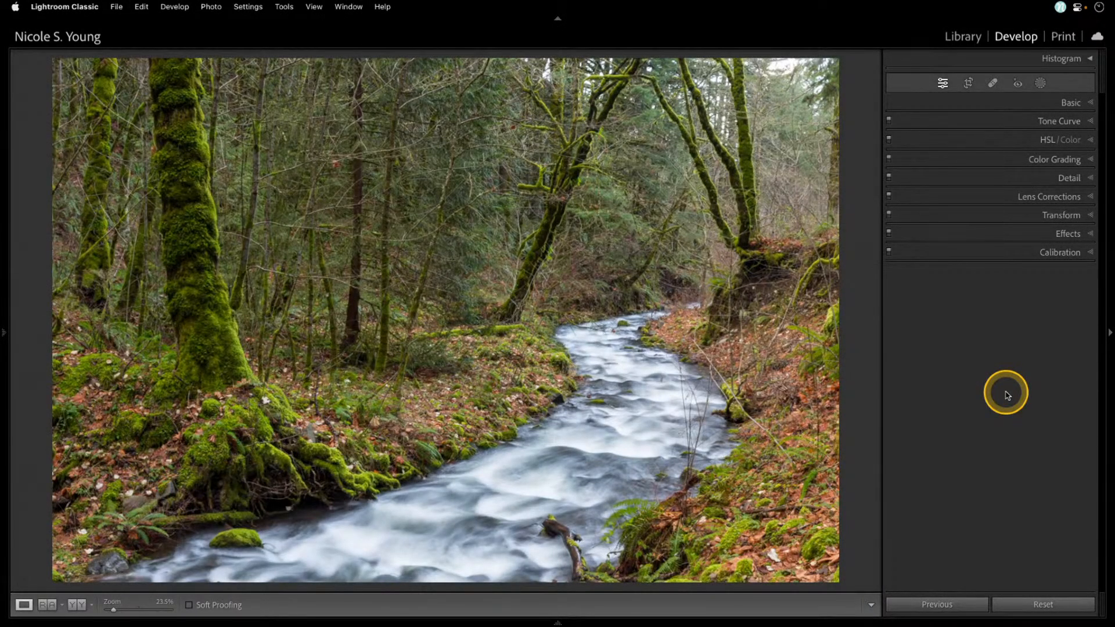
- Add a large radial gradient mask over the upper-right trees of the stream photo, with the mask display set to Color Overlay
left_click(1040, 84)
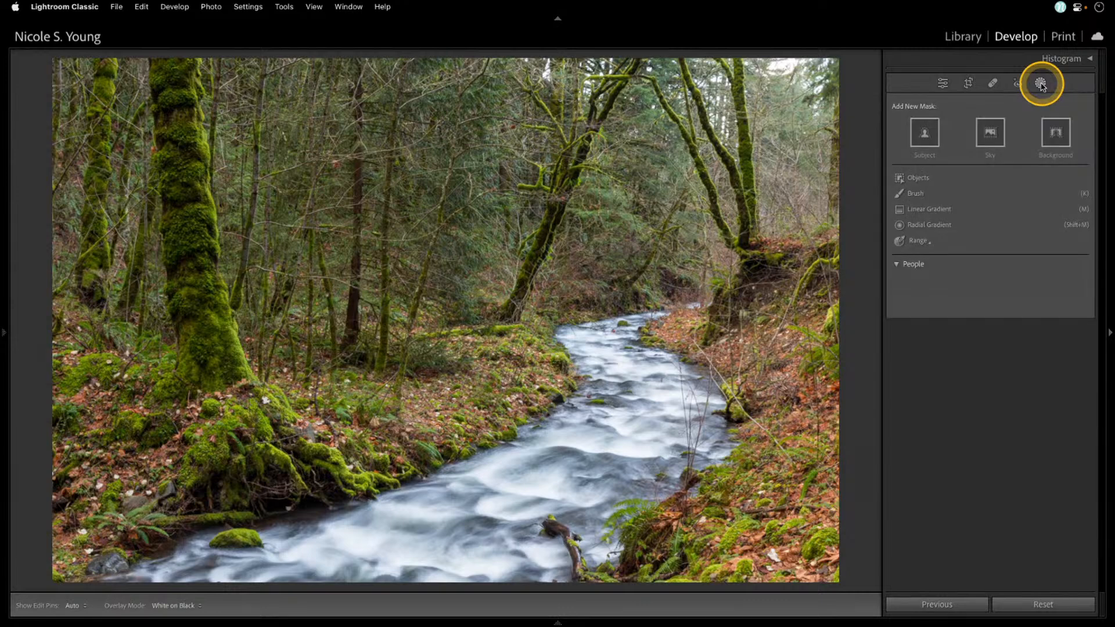
left_click(944, 225)
left_click_drag(702, 91, 377, 278)
left_click(873, 123)
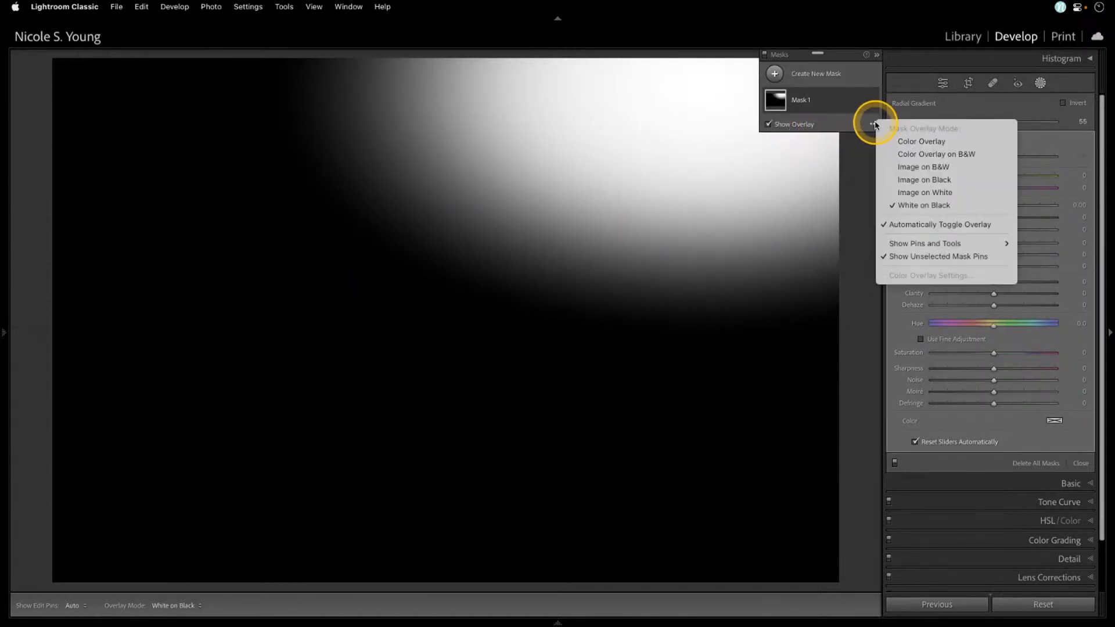
left_click(919, 143)
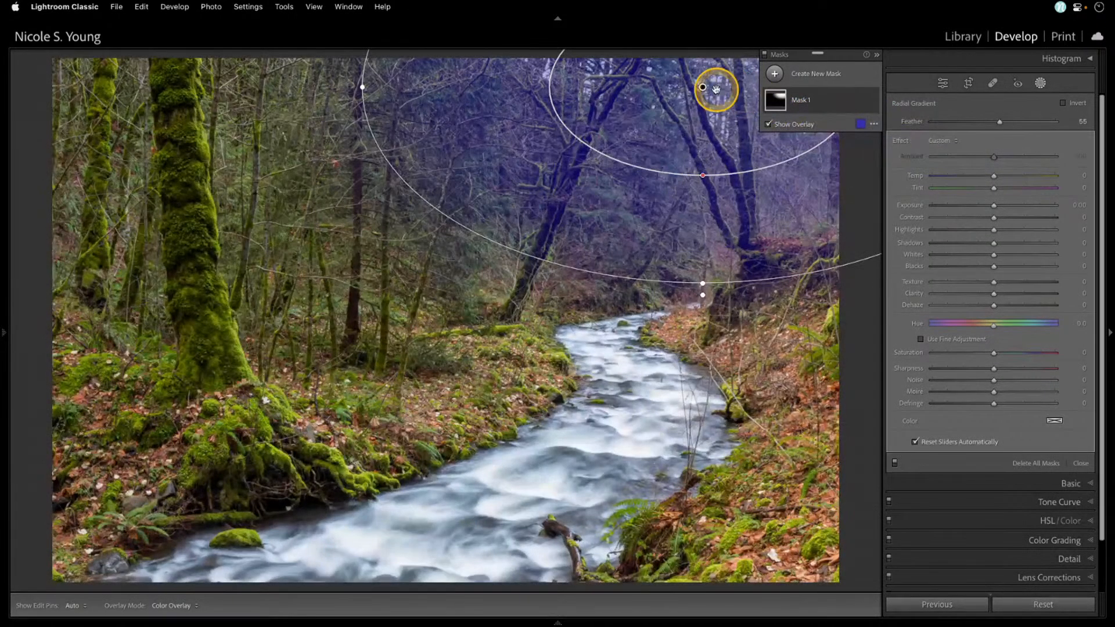
- Nudge the radial gradient slightly lower with a feather of 74, and set its edit pins to Always show
left_click_drag(701, 88, 699, 97)
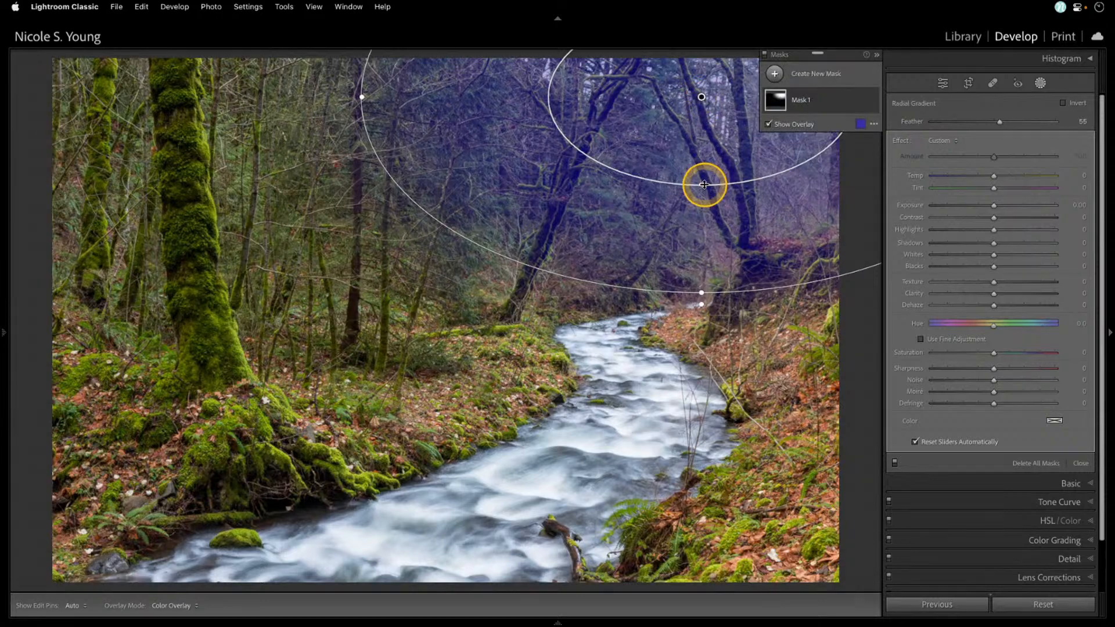
left_click_drag(705, 184, 709, 129)
left_click_drag(978, 123, 1033, 122)
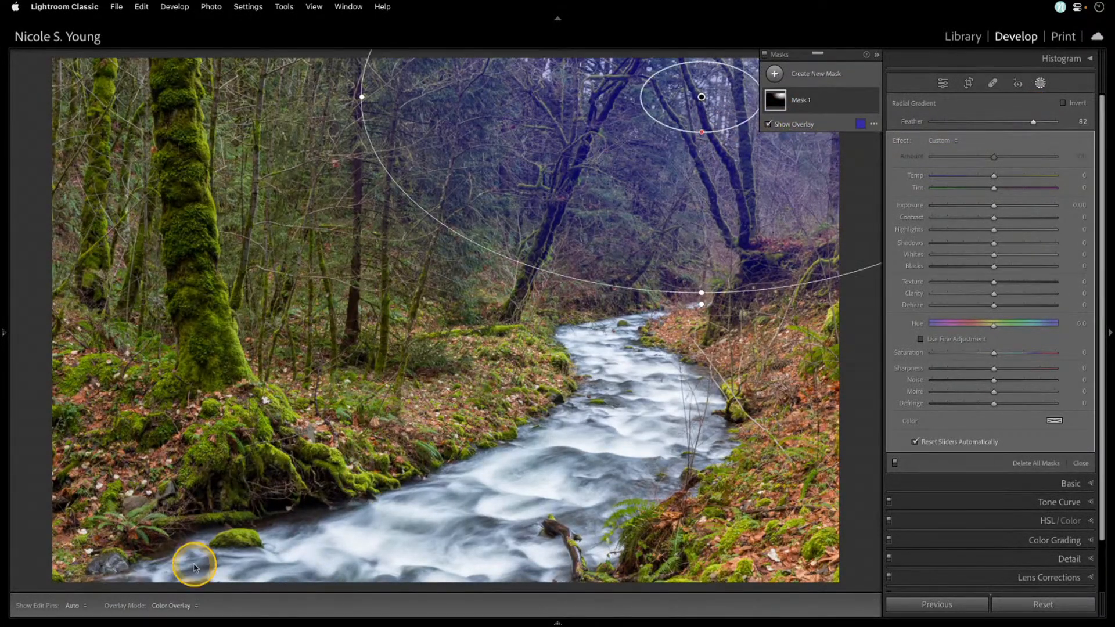
left_click(71, 606)
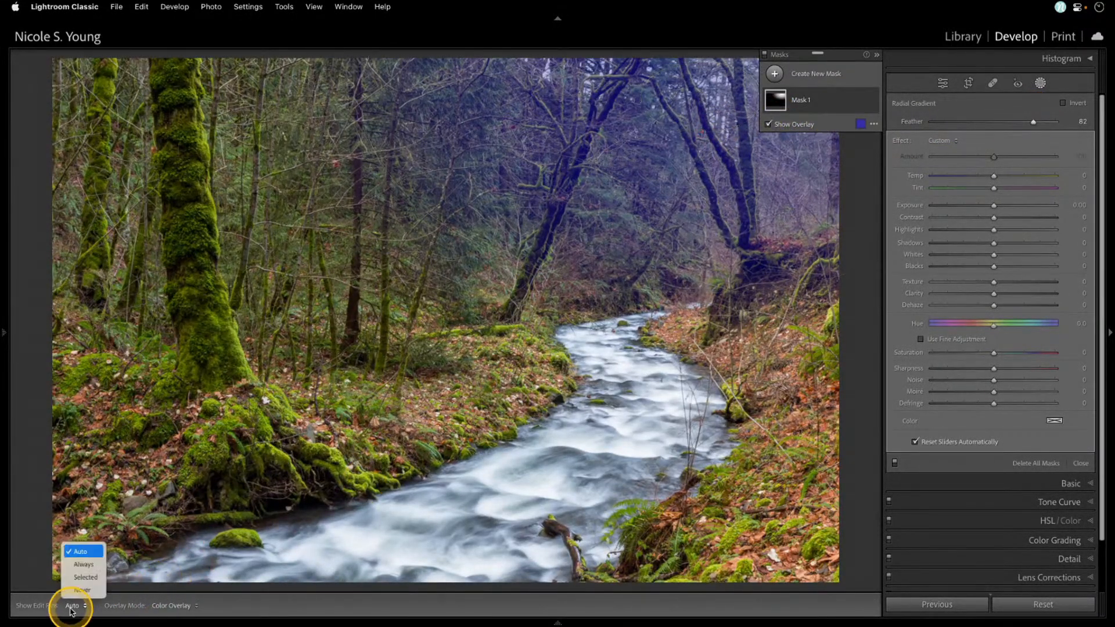
left_click(93, 564)
mouse_move(1027, 121)
left_mouse_down()
mouse_move(960, 127)
mouse_move(1040, 127)
mouse_move(1024, 129)
left_mouse_up()
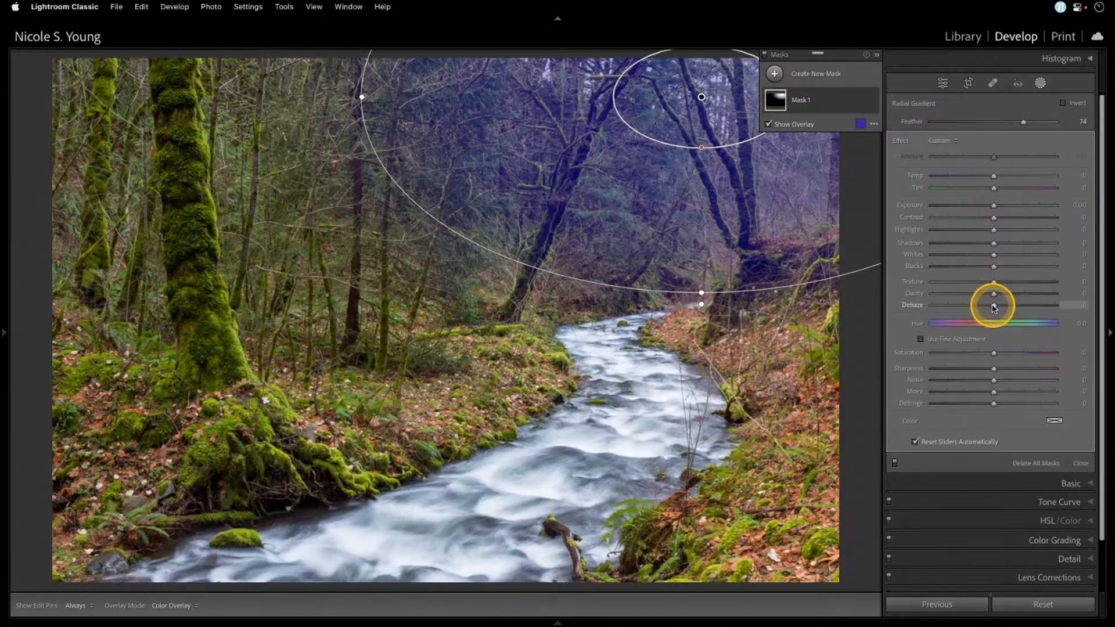
- Create a foggy look in the radial gradient with Dehaze -61, Shadows 55, Whites 35 and Contrast -58
left_click_drag(991, 303, 957, 314)
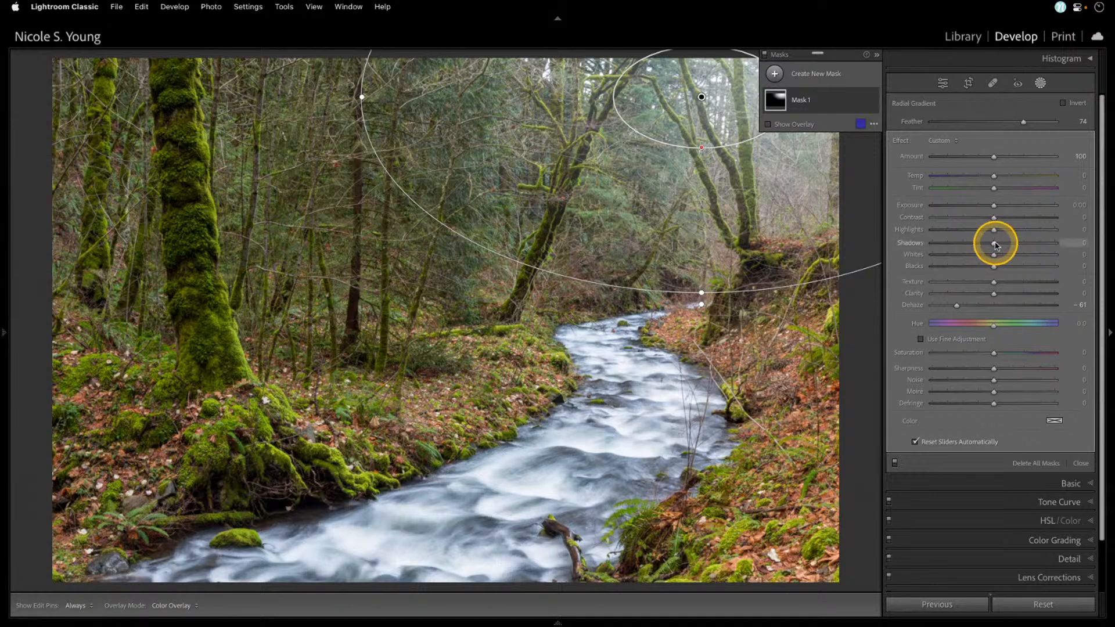
left_click_drag(994, 242, 1018, 268)
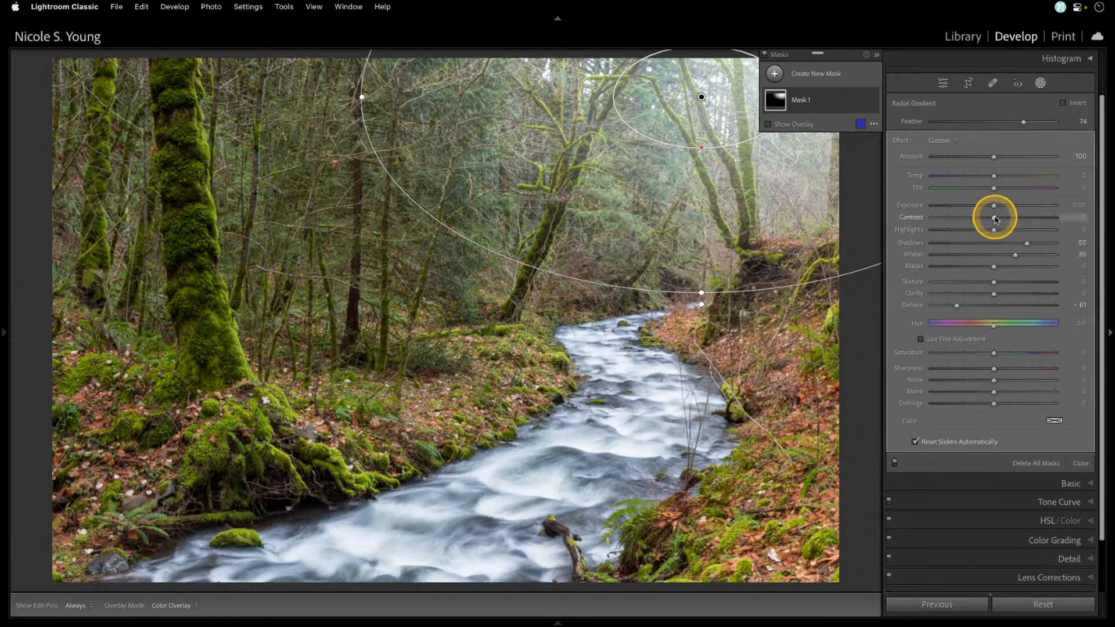
left_click_drag(992, 217, 958, 221)
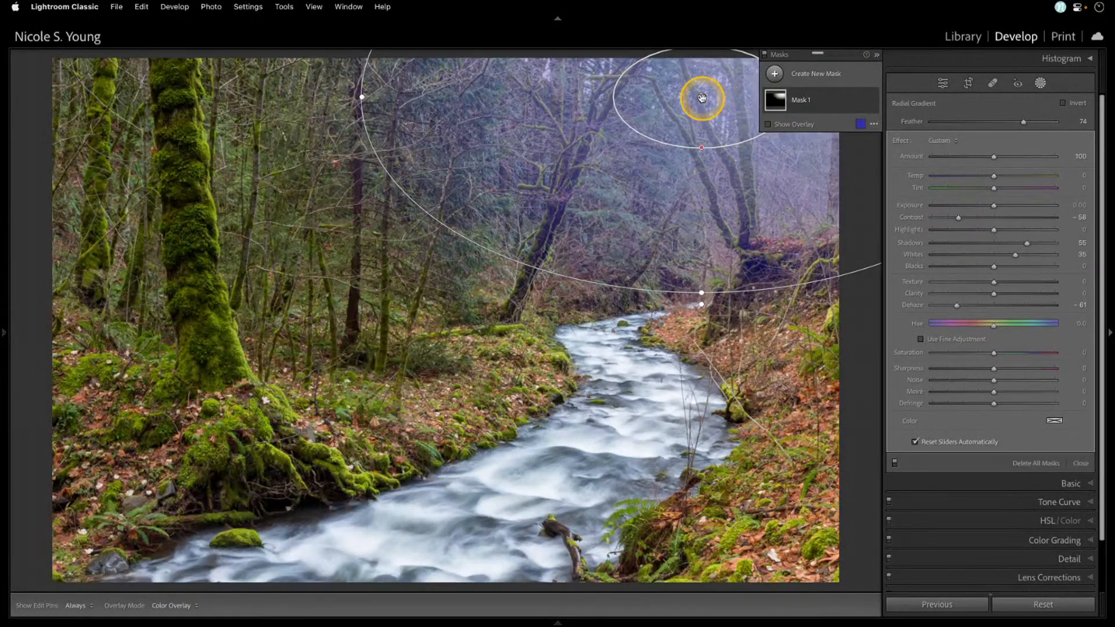
- Shift the radial gradient farther right over the trees, and set its Highlights to -66 and Temp to 34
left_click_drag(701, 97, 739, 94)
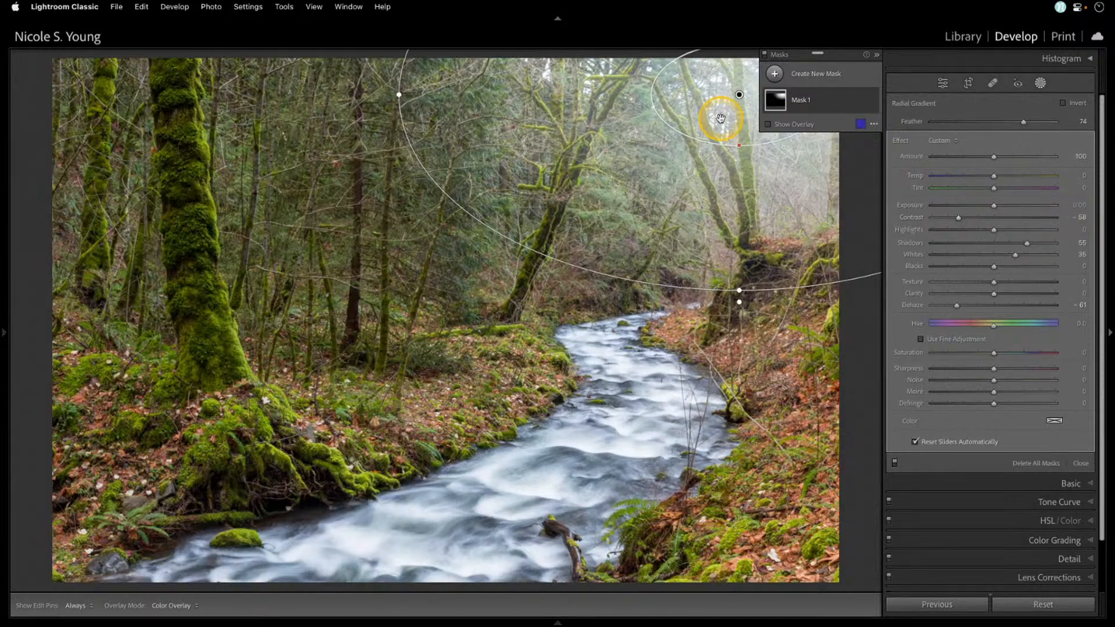
left_click(876, 55)
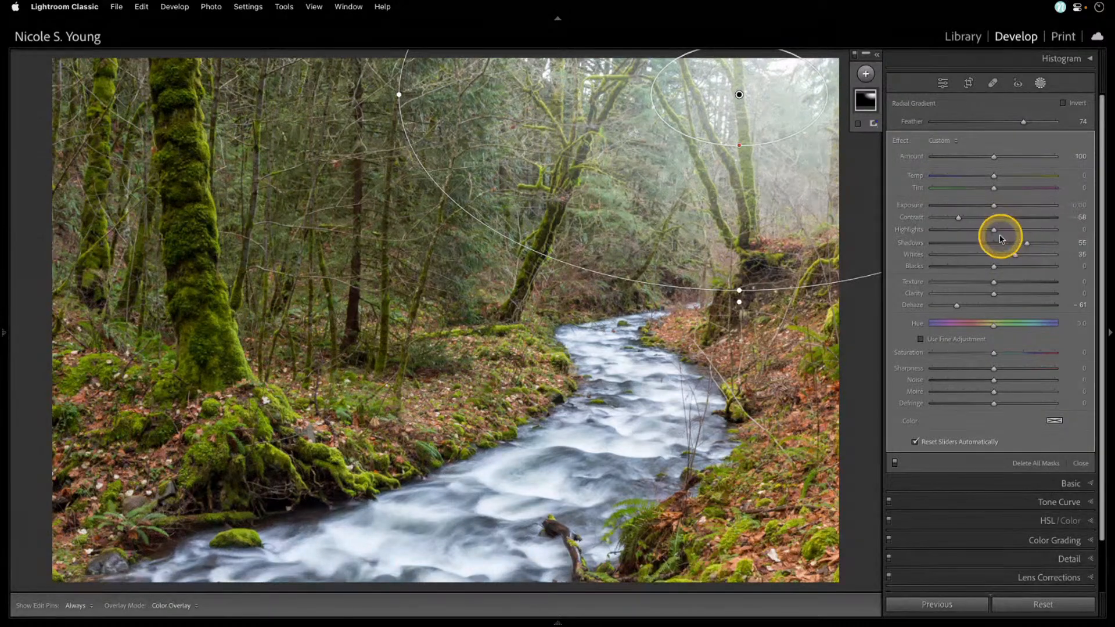
left_click_drag(993, 230, 954, 237)
left_click_drag(995, 179, 1000, 178)
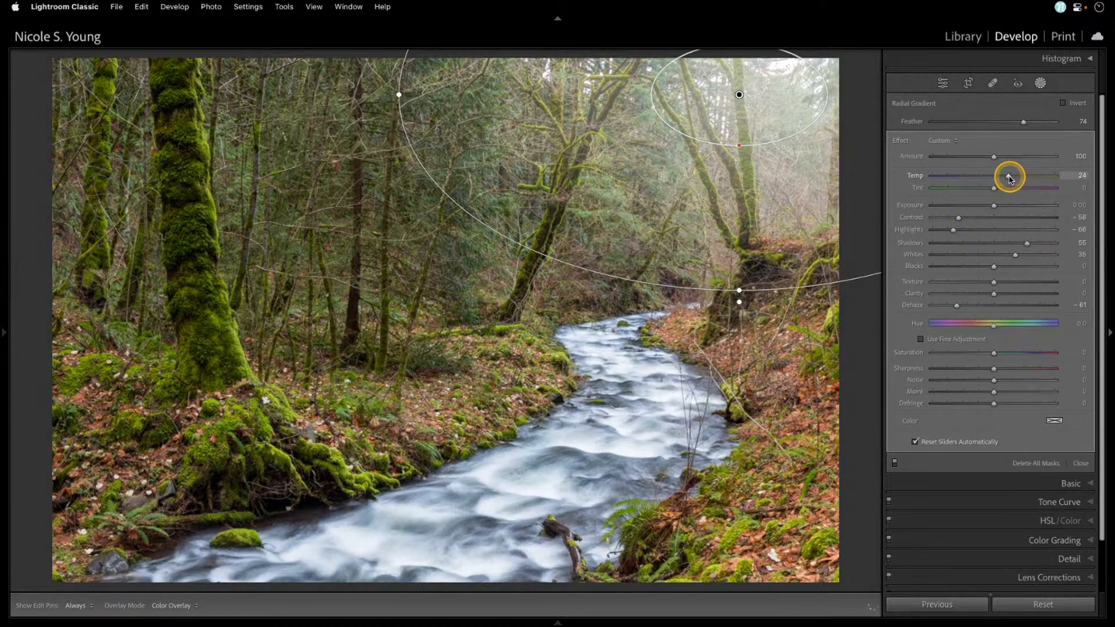
left_click_drag(1015, 179, 1015, 177)
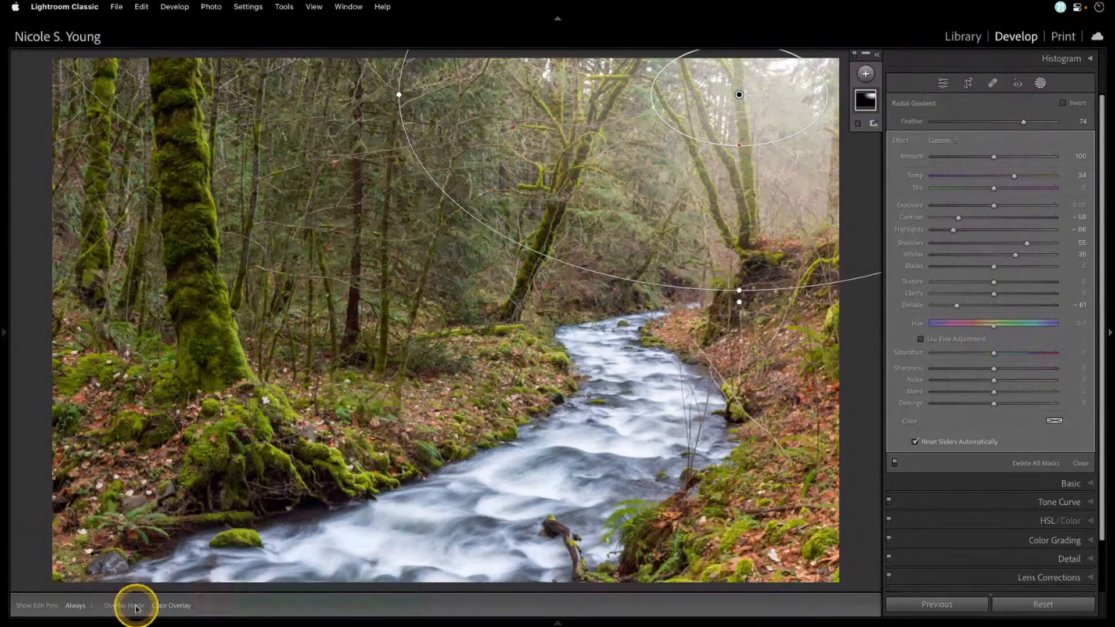
- Hide the edit pins to compare the photo with and without the fog mask, and expand the collapsed mask list
key("h")
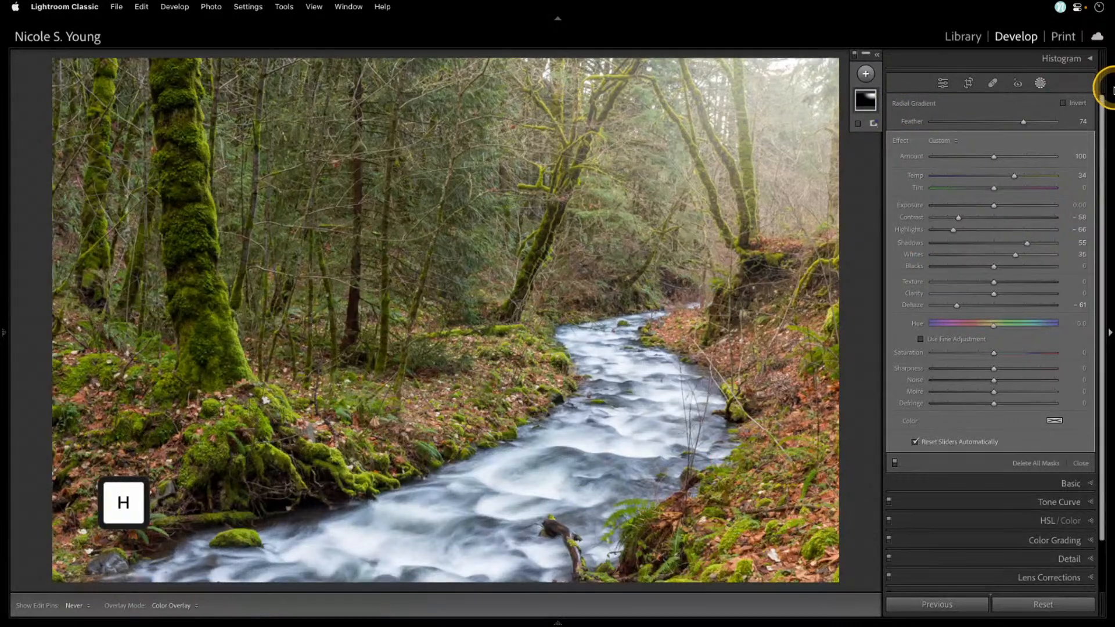
key("backslash")
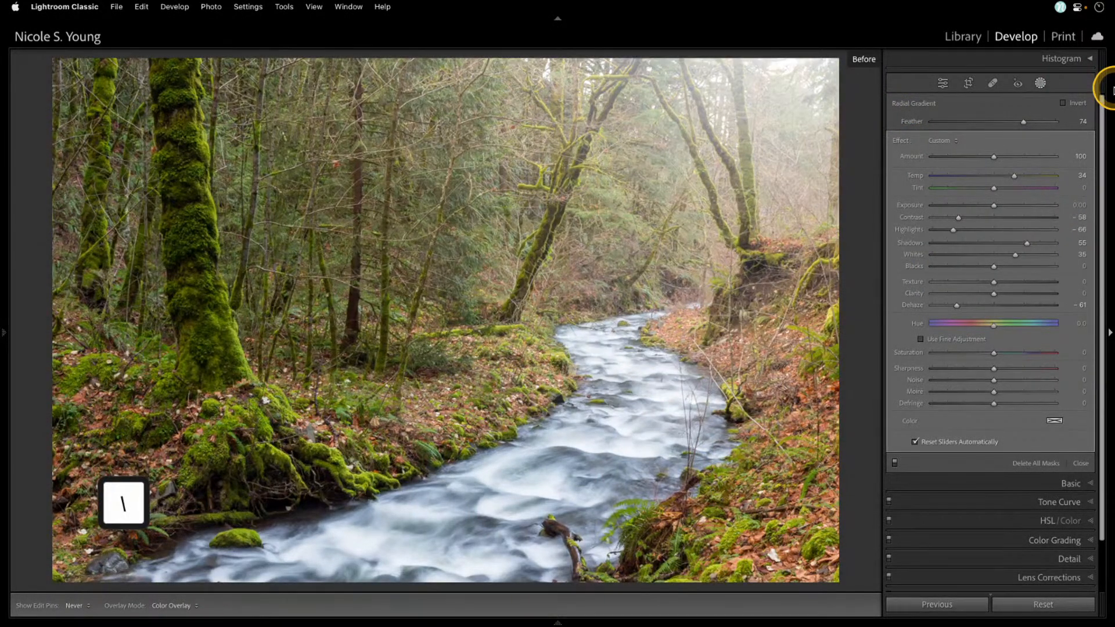
key("backslash")
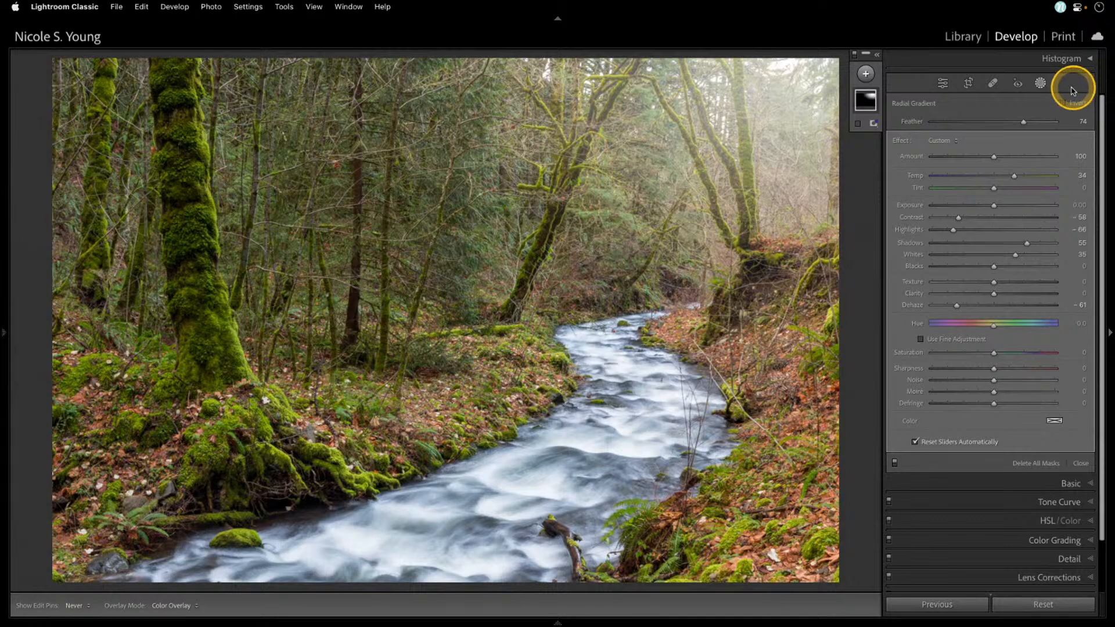
left_click(855, 57)
left_click(854, 56)
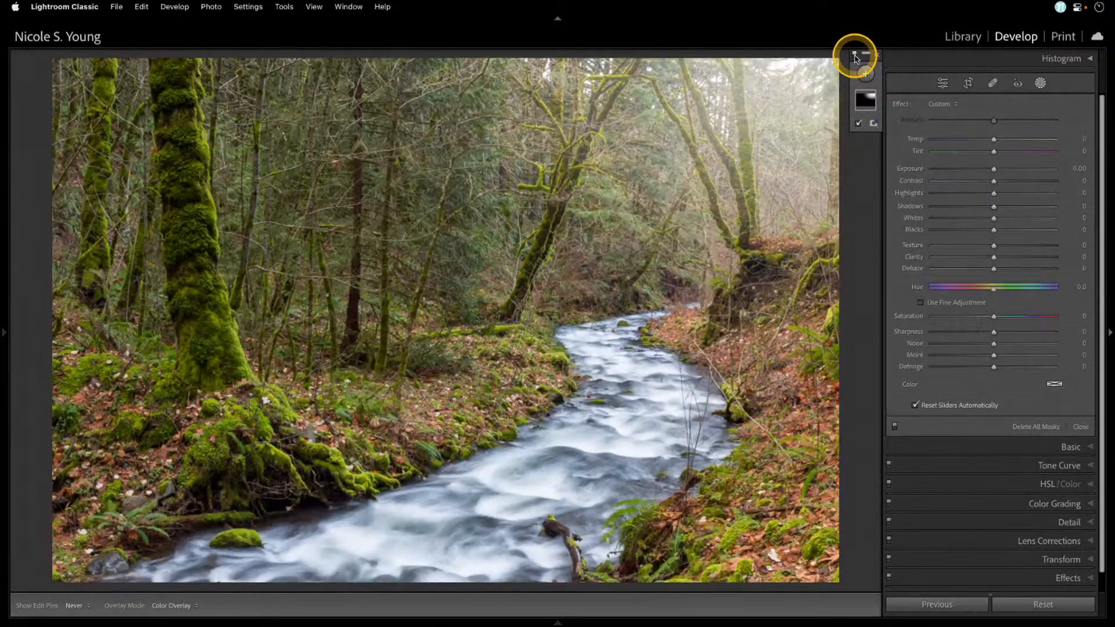
left_click(854, 58)
left_click(855, 57)
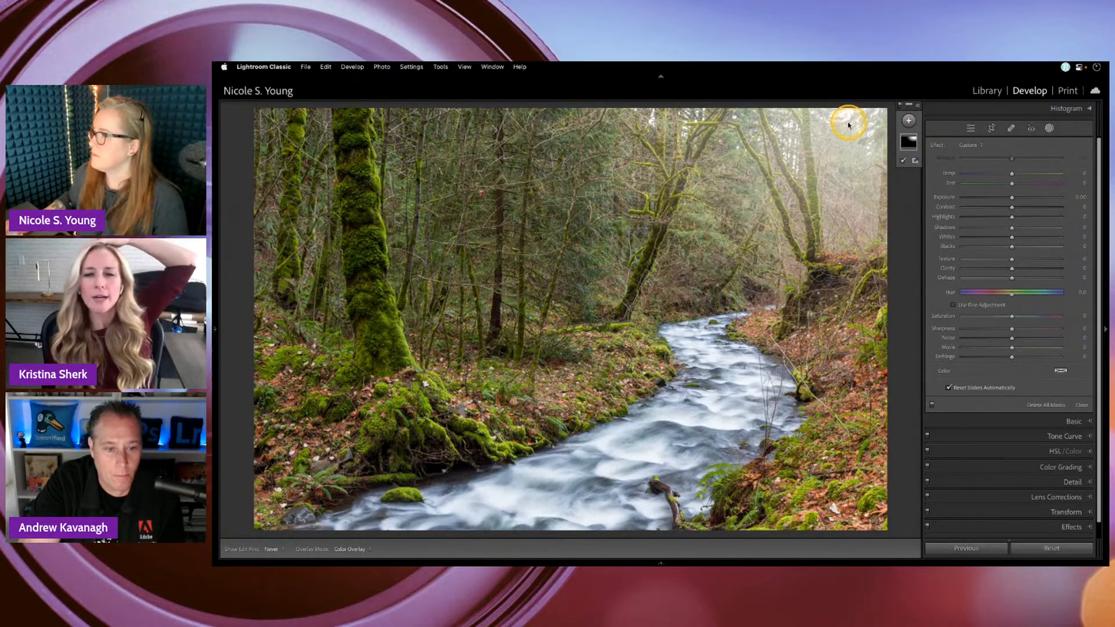
left_click(918, 108)
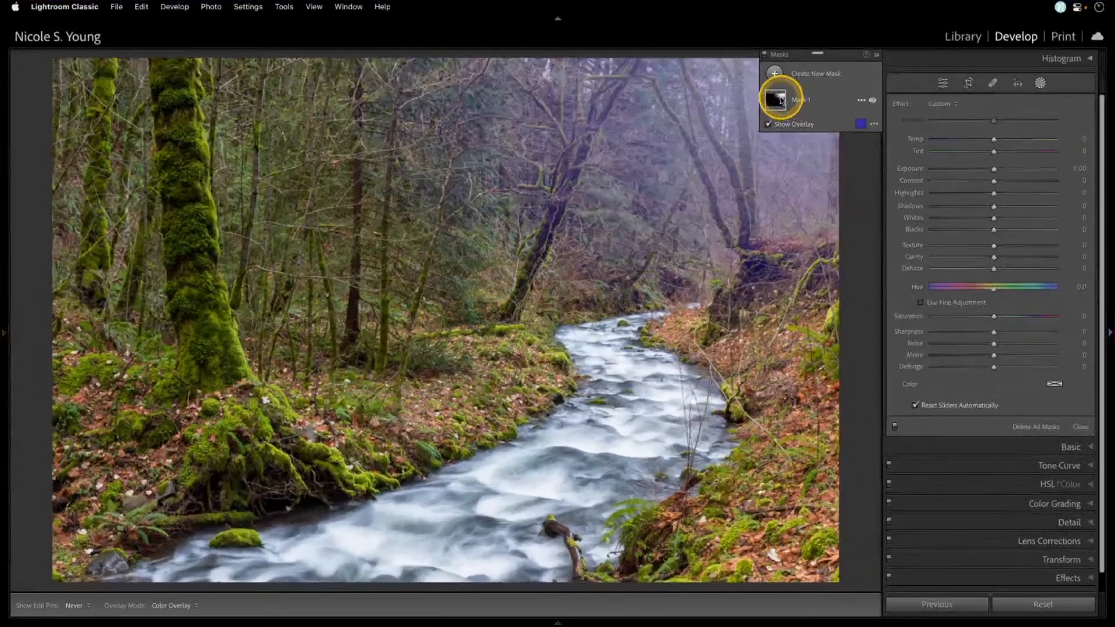
- Try to subtract the forked mossy tree from the radial gradient mask by painting over it with an Objects brush of size 13
left_click(841, 140)
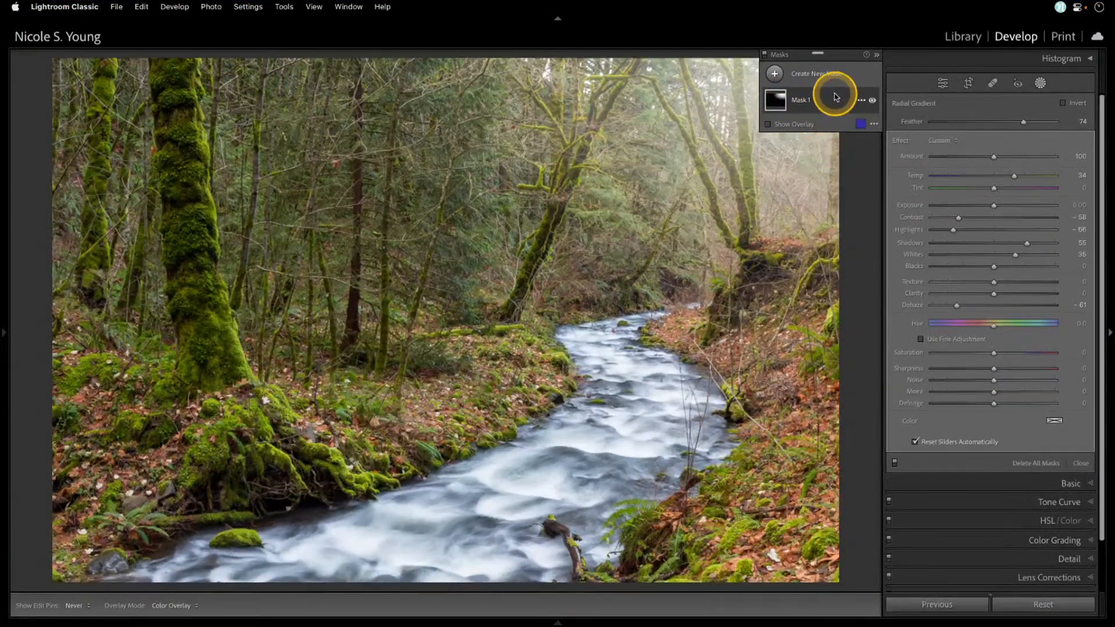
left_click(778, 93)
left_click(855, 140)
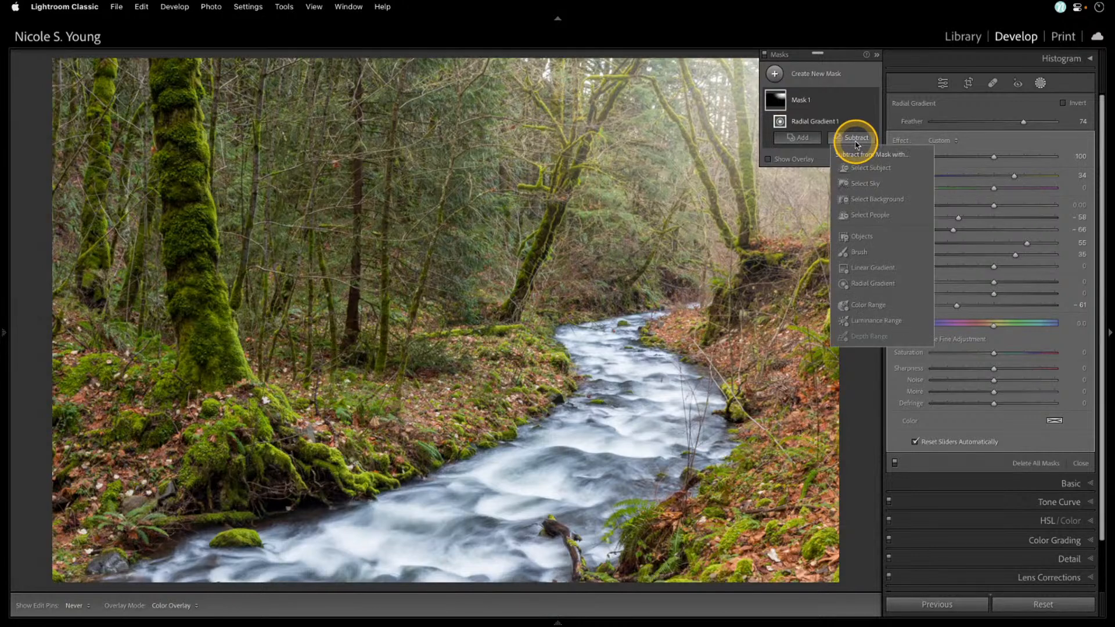
left_click(872, 235)
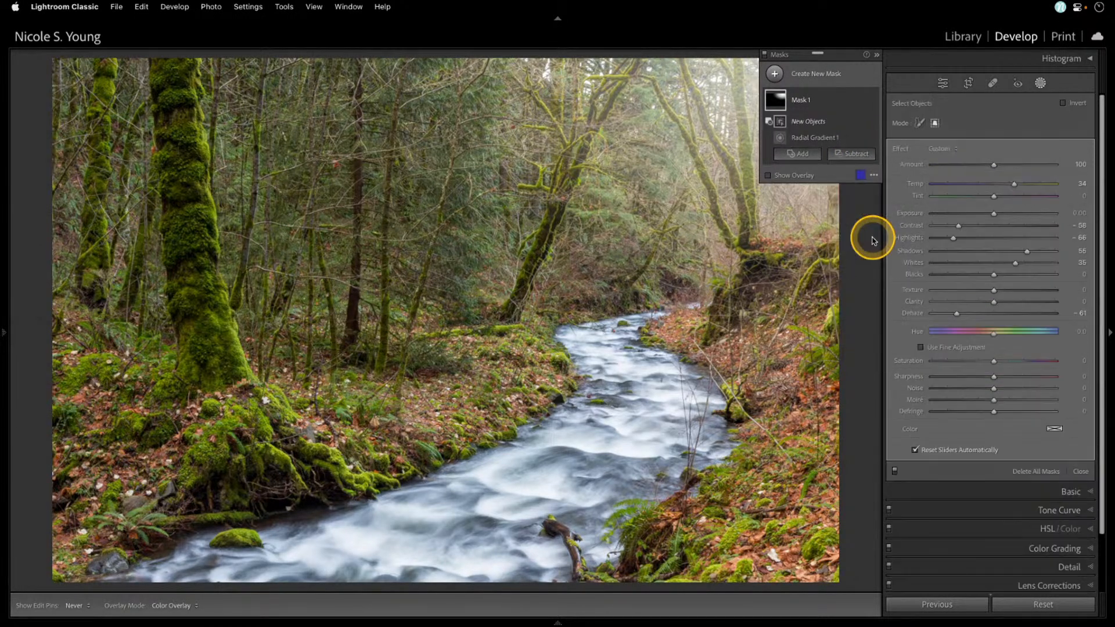
left_click(918, 122)
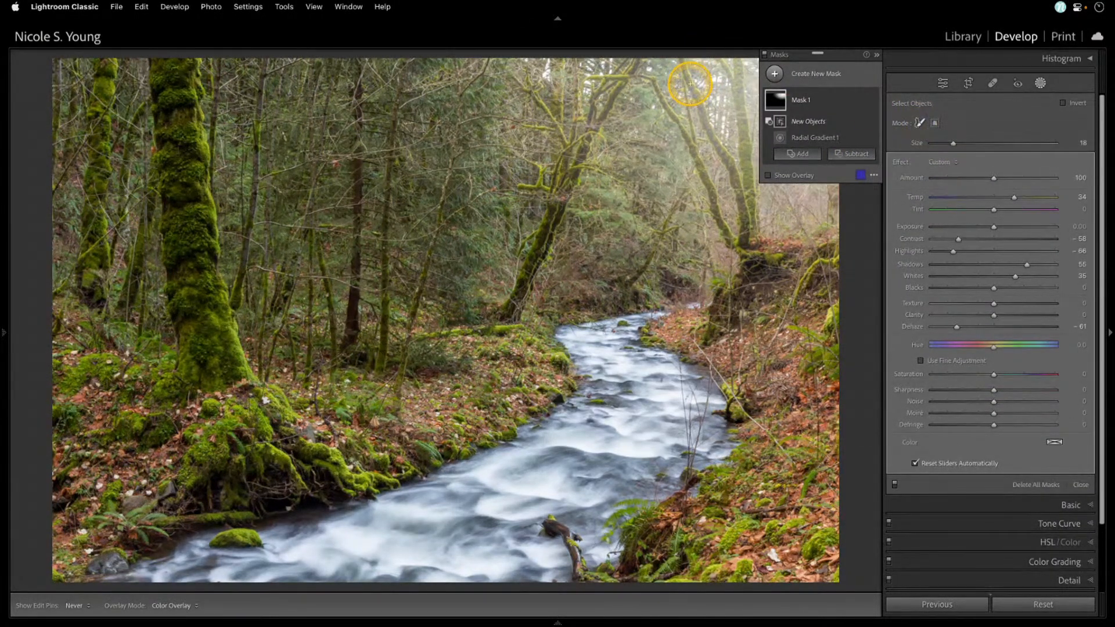
key("bracketleft")
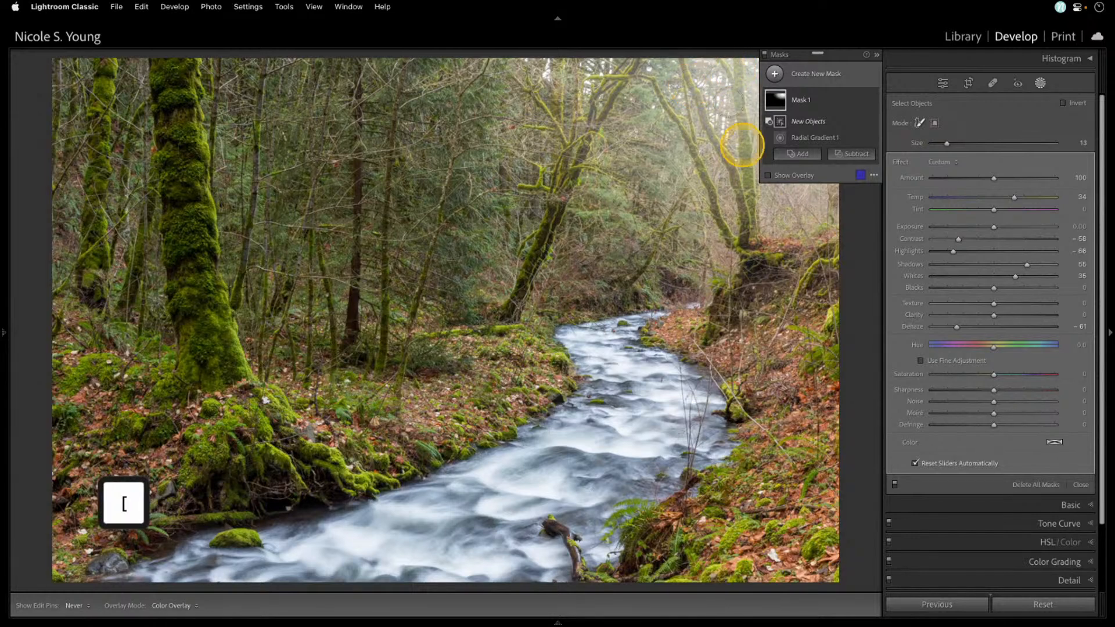
left_click_drag(752, 232, 731, 68)
mouse_move(740, 152)
left_mouse_down()
mouse_move(690, 79)
mouse_move(709, 107)
left_mouse_up()
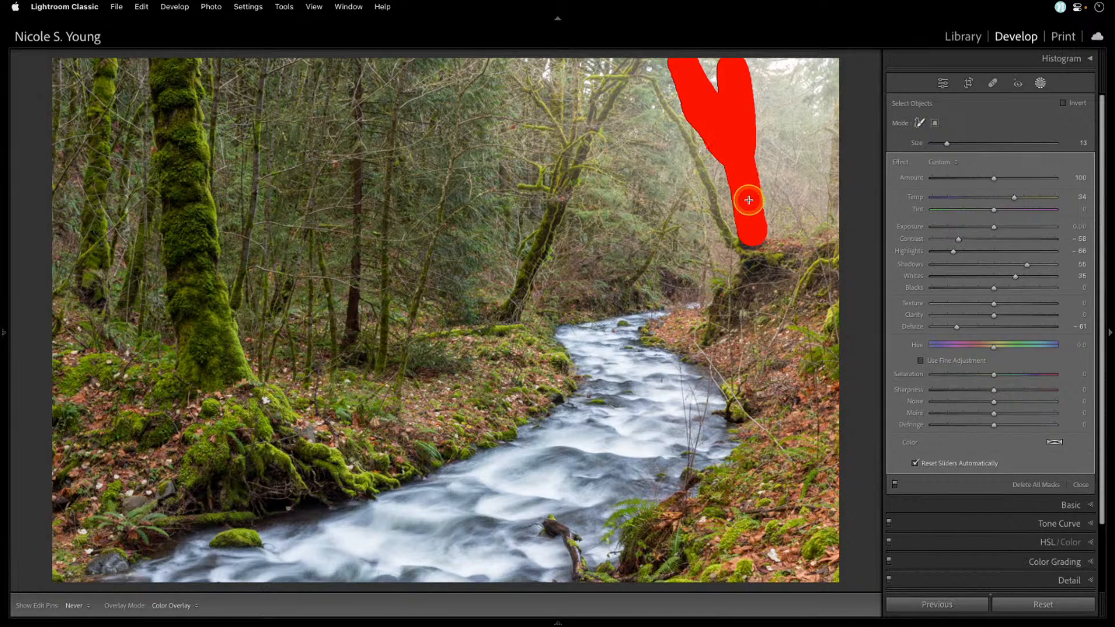
mouse_move(748, 200)
left_mouse_down()
mouse_move(734, 243)
mouse_move(649, 84)
left_mouse_up()
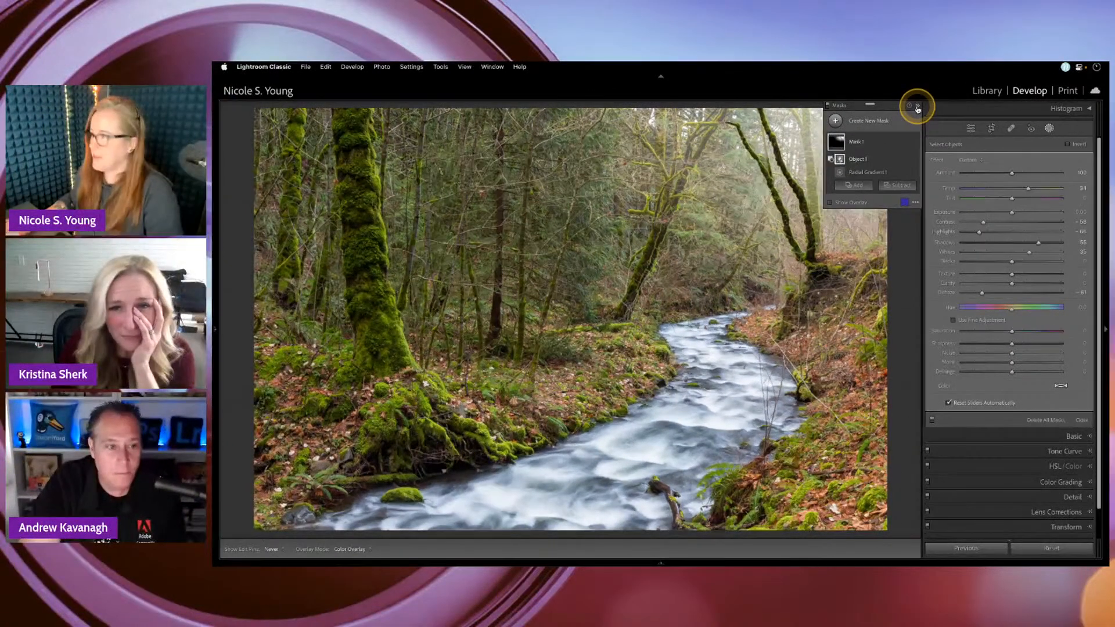
key("super+z")
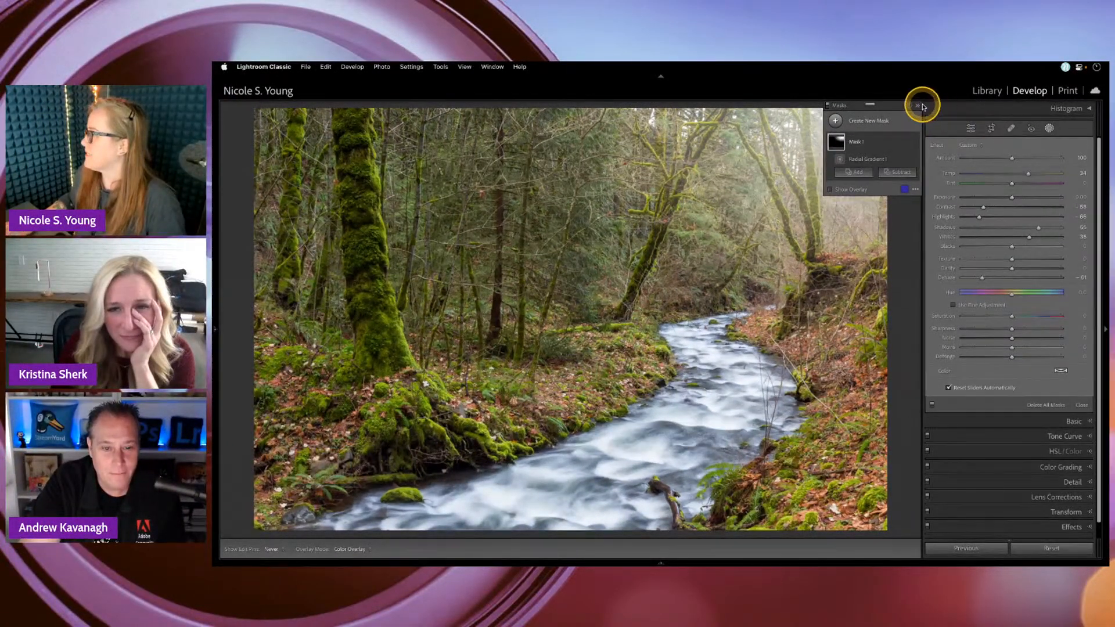
- Collapse the mask list, try the radial gradient mask's Amount at 165, and settle on 111
left_click(917, 107)
mouse_move(883, 114)
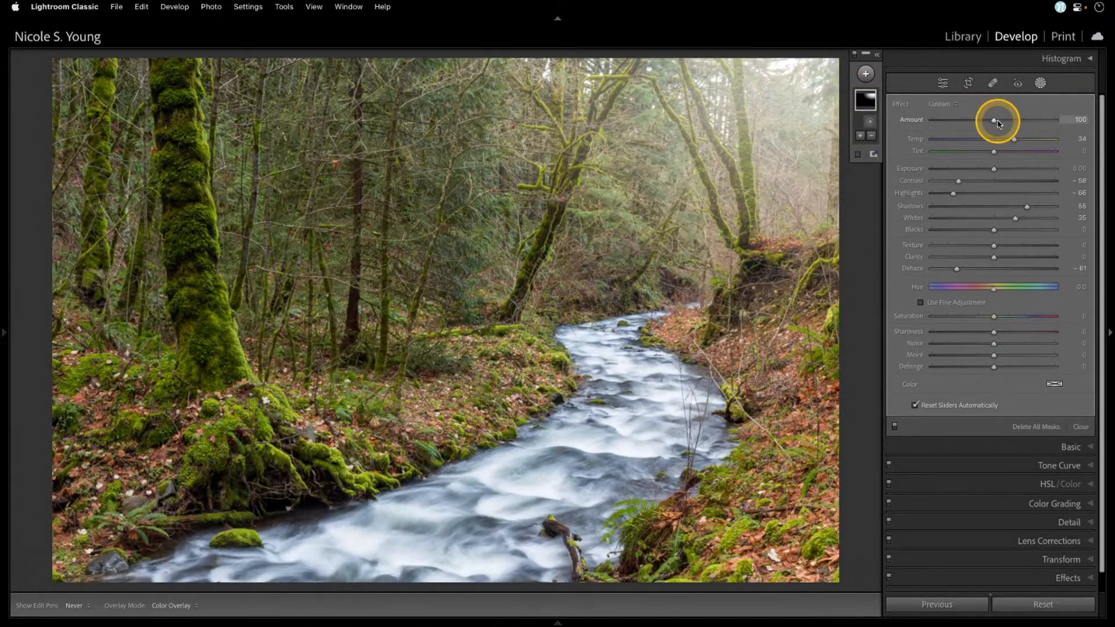
left_click_drag(996, 123, 1036, 124)
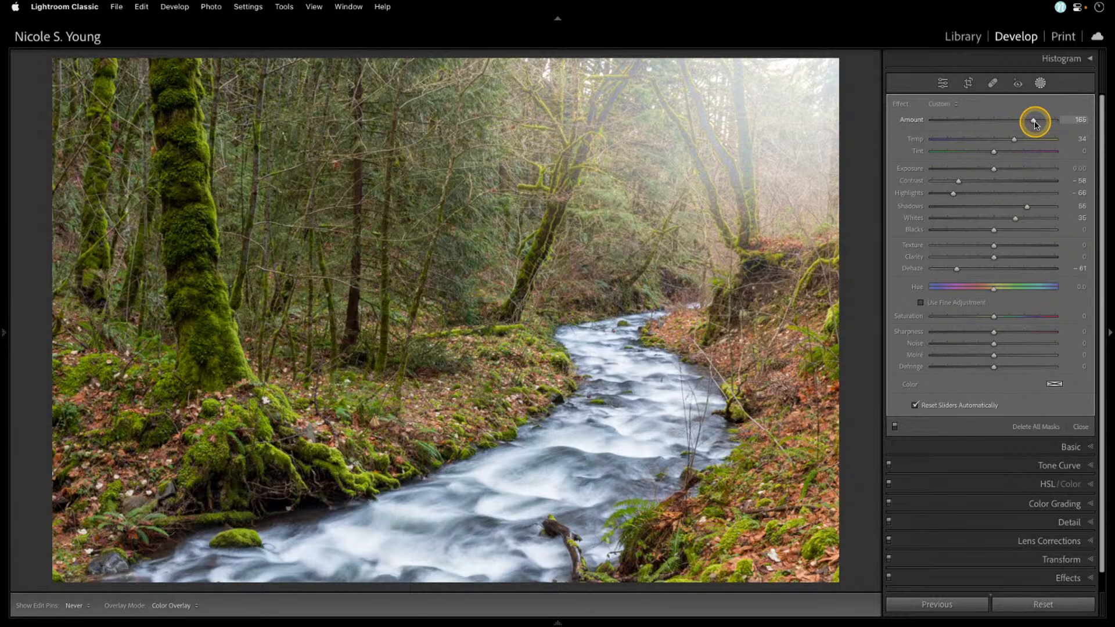
mouse_move(865, 95)
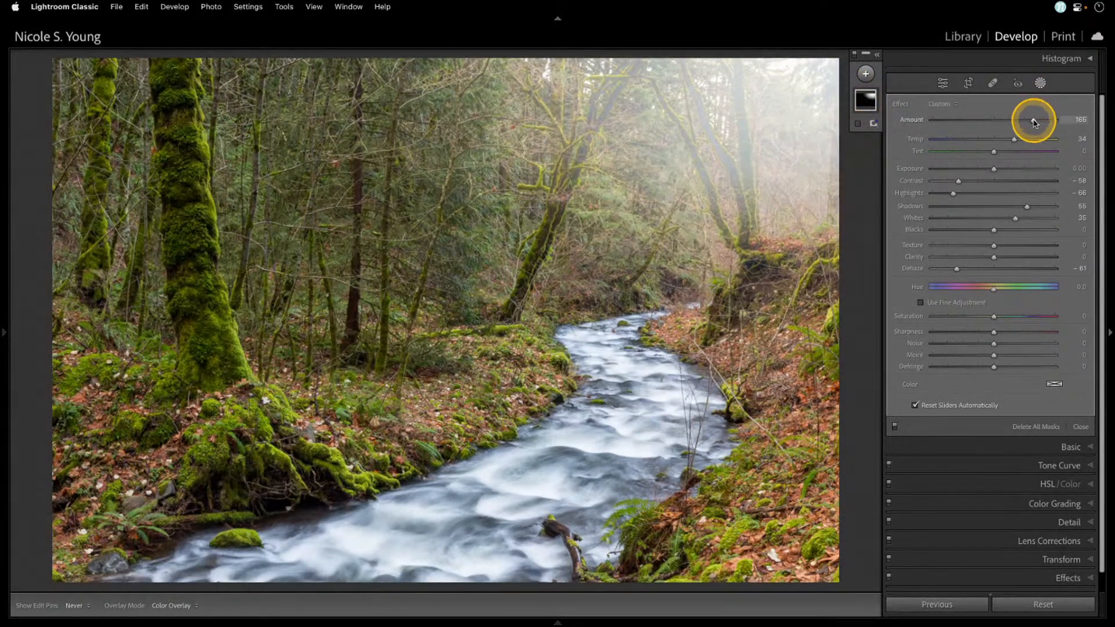
left_click_drag(1032, 121, 1007, 128)
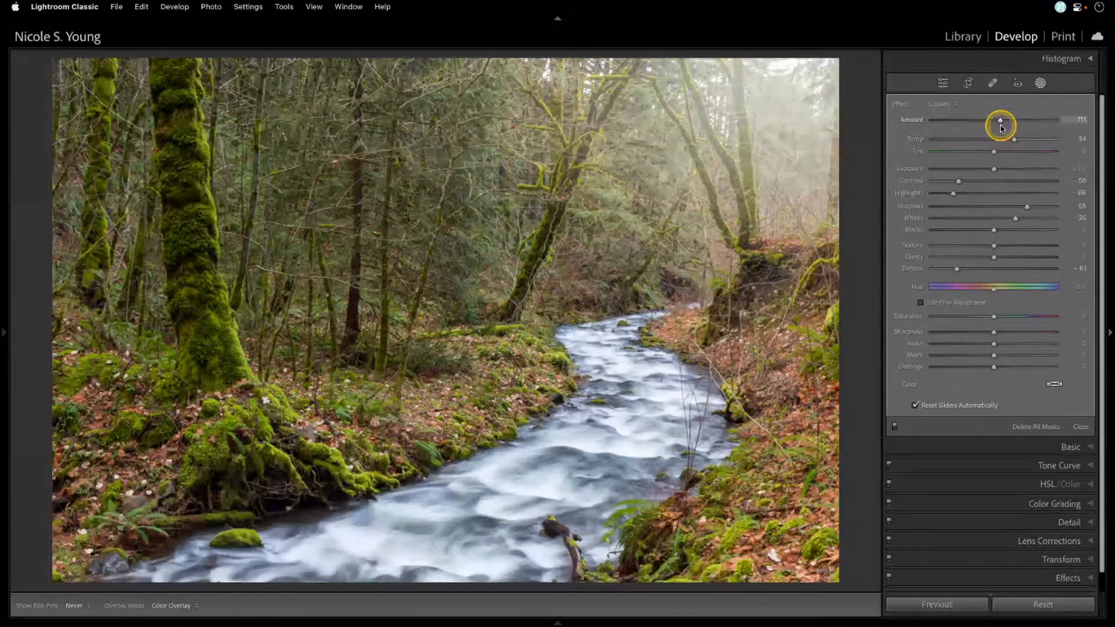
left_click_drag(1001, 129, 1001, 129)
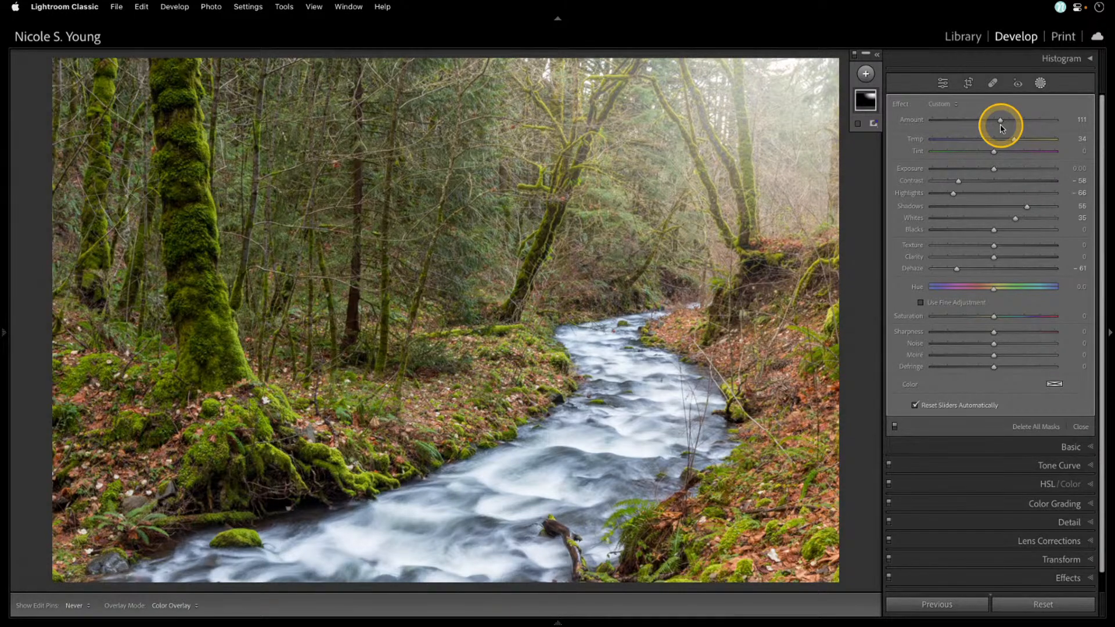
- Apply the Color Grading 01 preset from the Nicolesy Color Grading group to the stream photo and set its Amount to 77
left_click(5, 332)
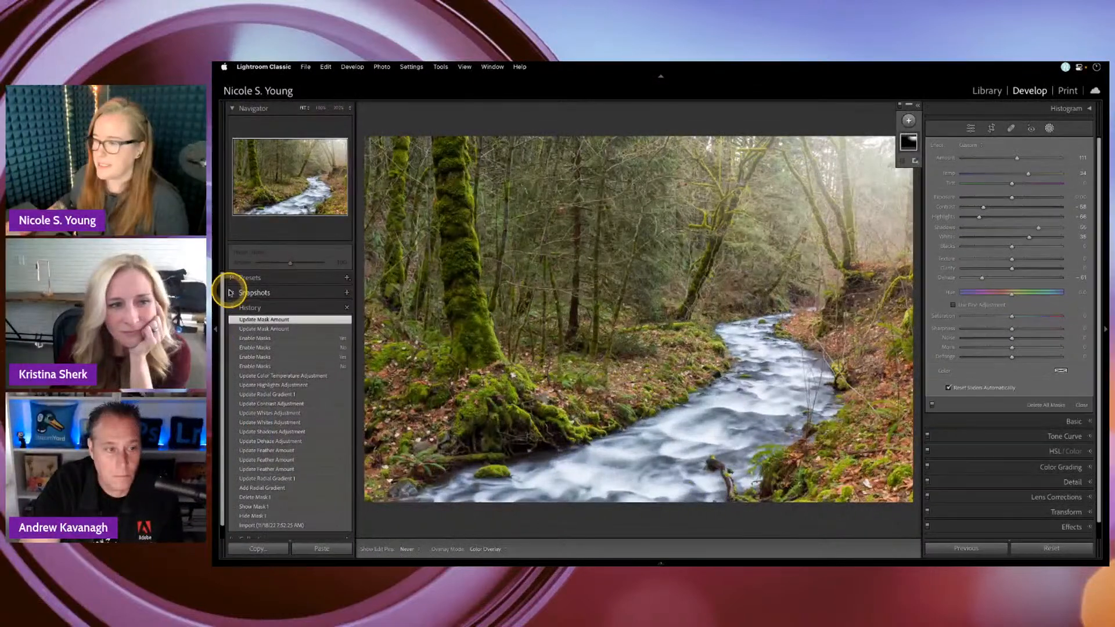
left_click(230, 277)
left_click(239, 329)
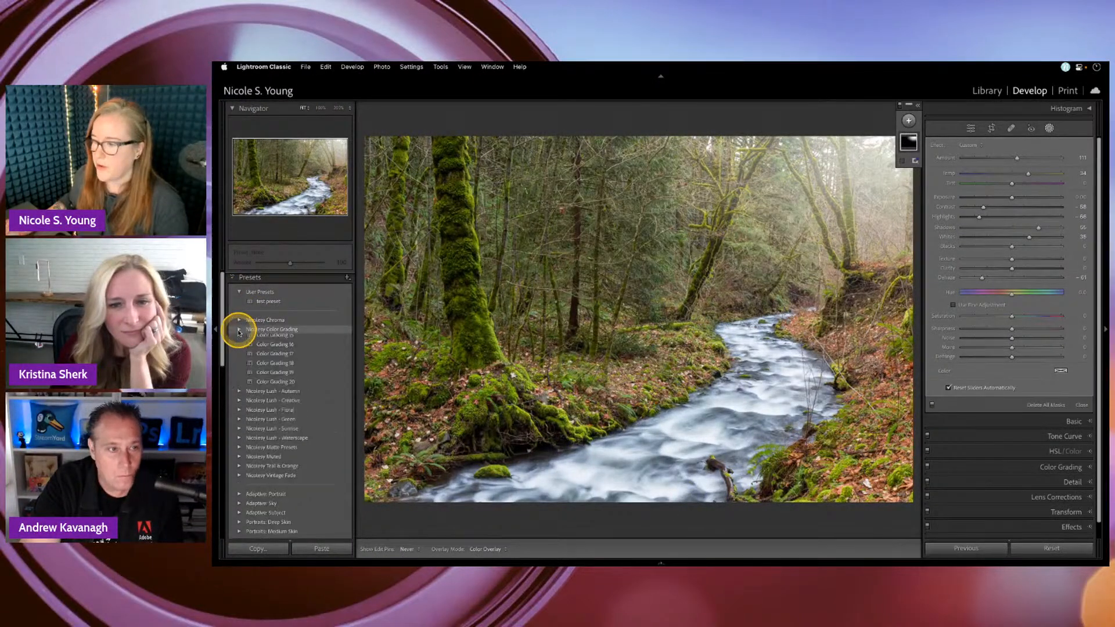
left_click(284, 348)
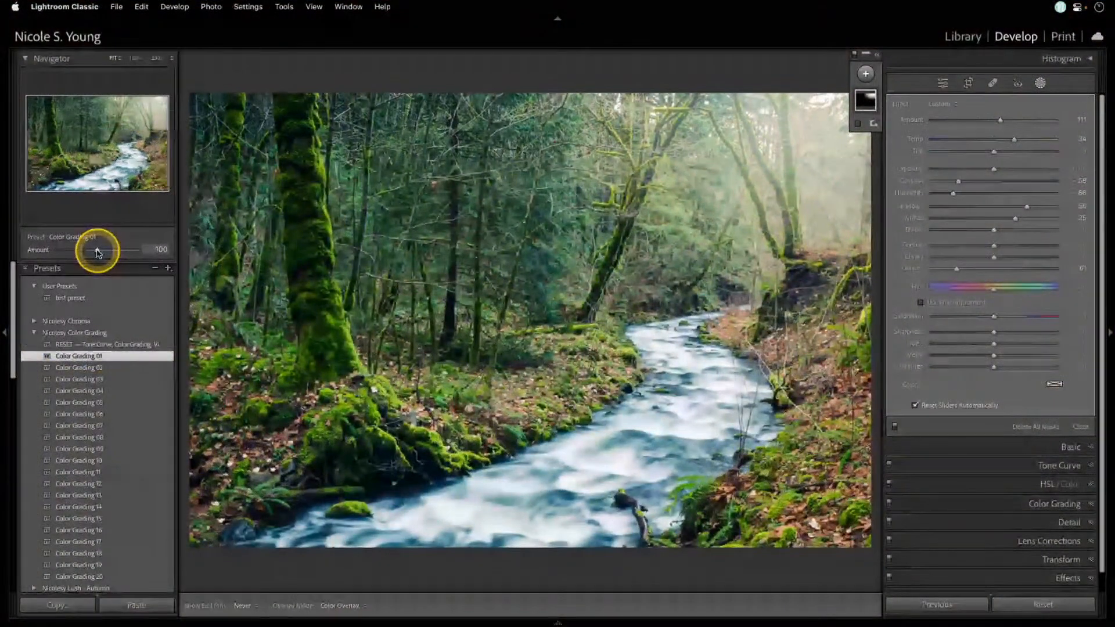
mouse_move(98, 252)
left_mouse_down()
mouse_move(68, 257)
mouse_move(139, 254)
mouse_move(88, 252)
left_mouse_up()
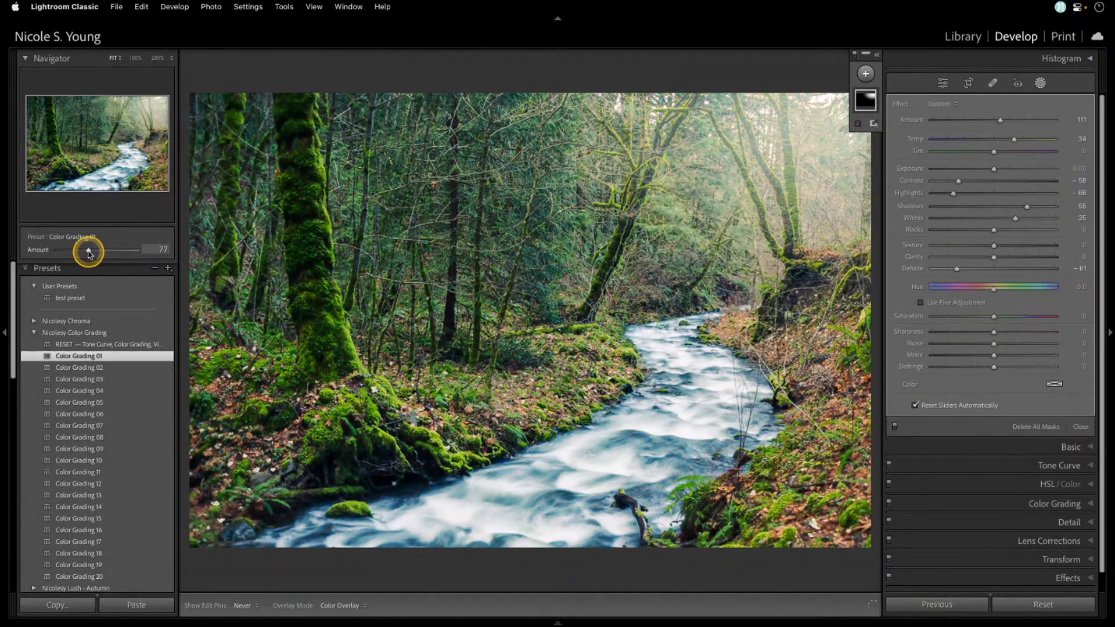
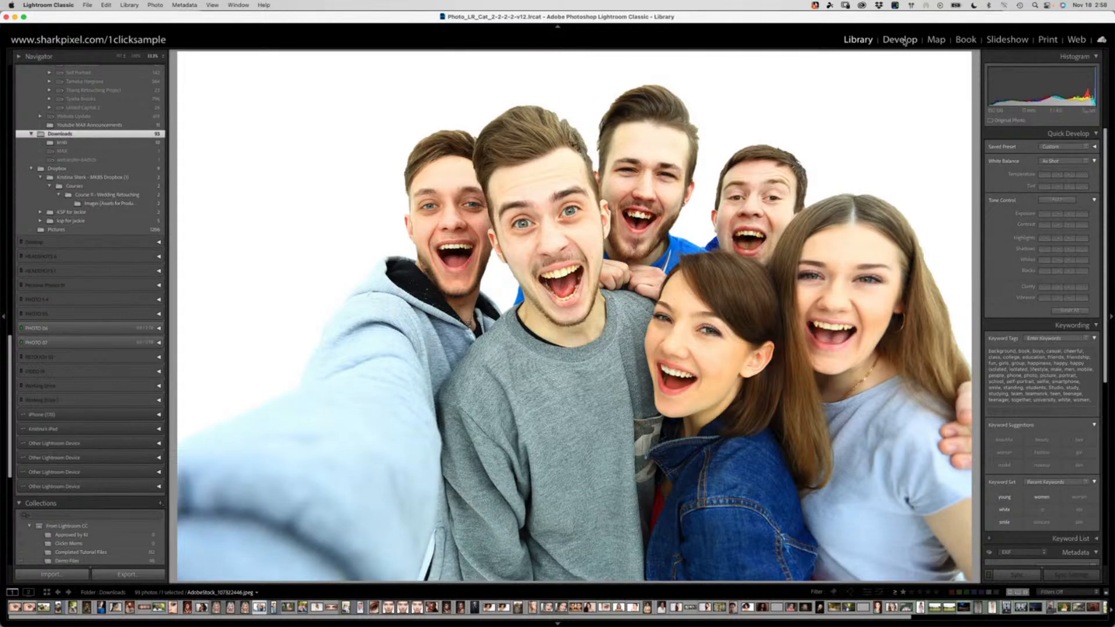
- Open the group selfie in Develop and start a people mask for Person 1 with only Teeth selected
left_click(900, 39)
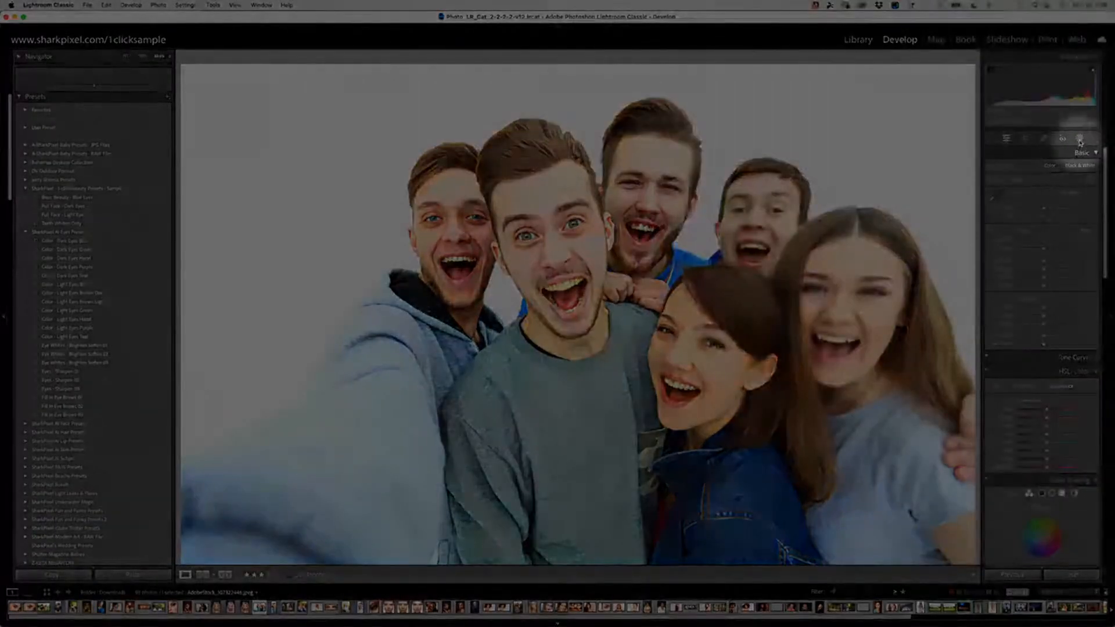
left_click(1080, 139)
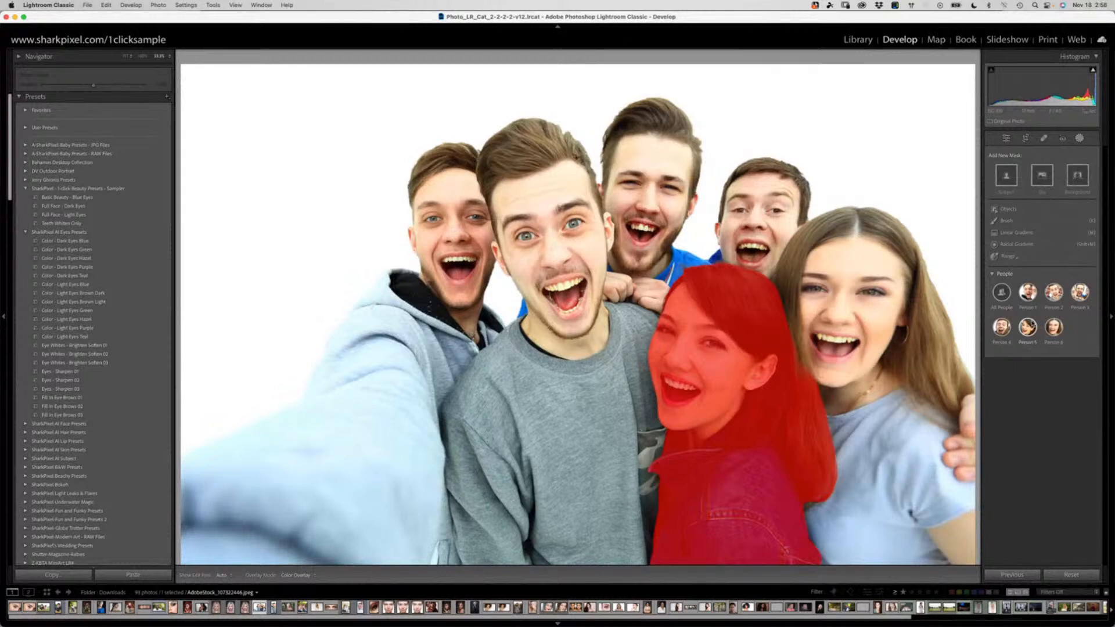
left_click(1029, 295)
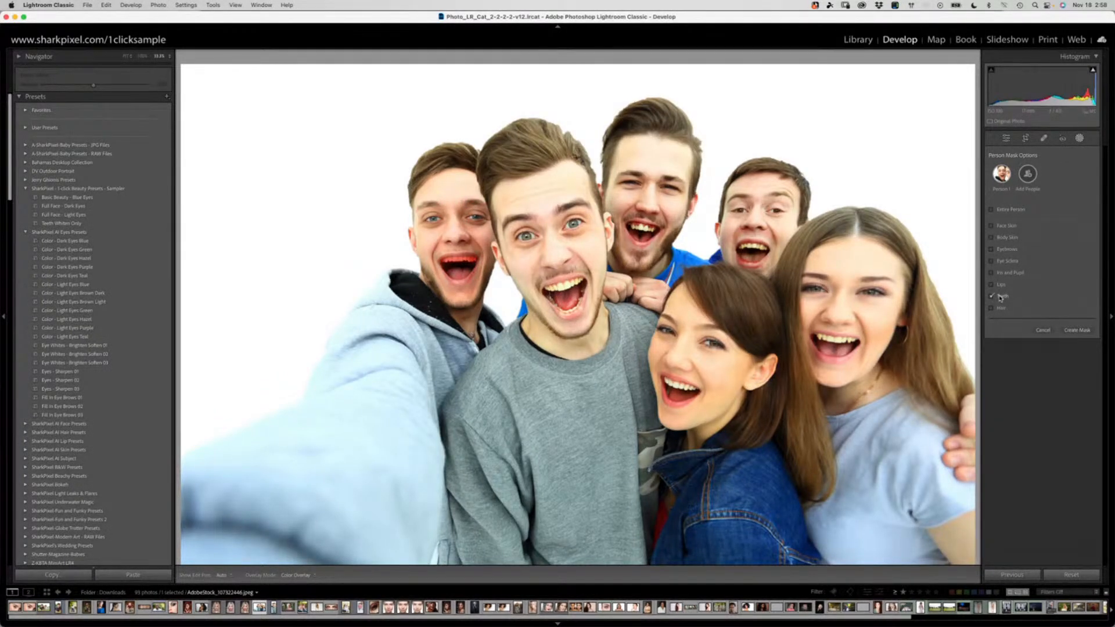
- Add Persons 2, 3, 4 and 6 to the teeth selection and create it as one combined mask
left_click(1027, 174)
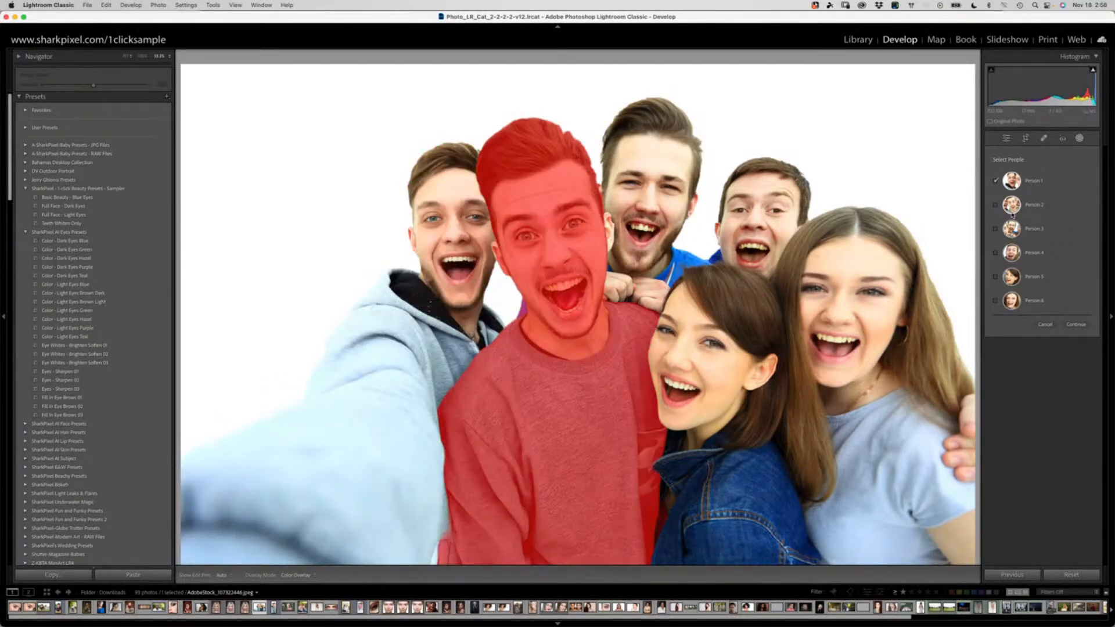
left_click(996, 205)
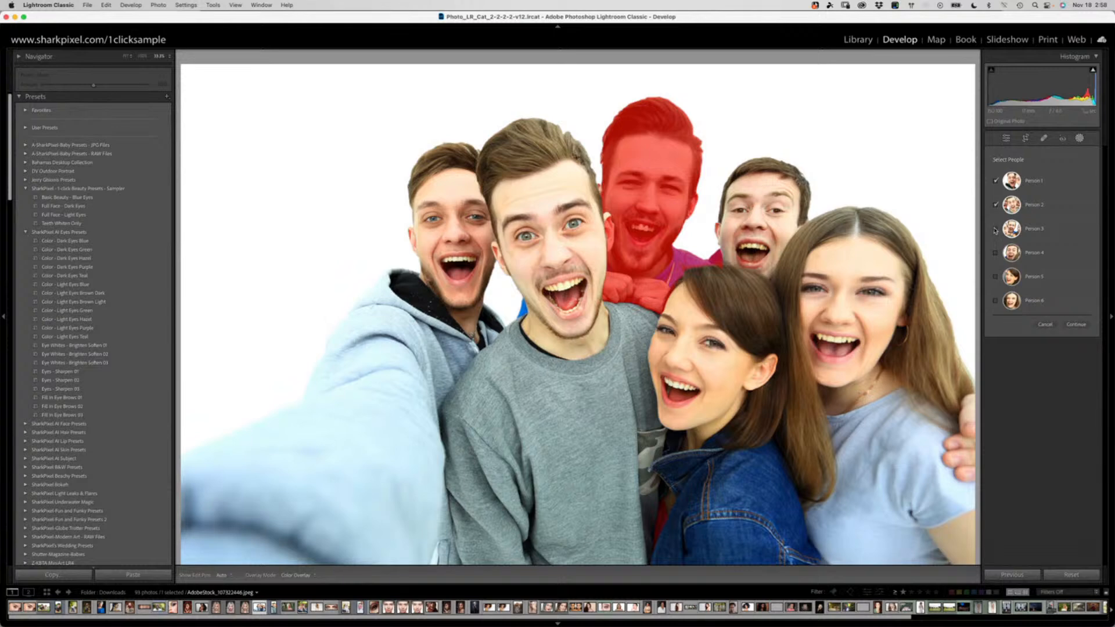
left_click(996, 229)
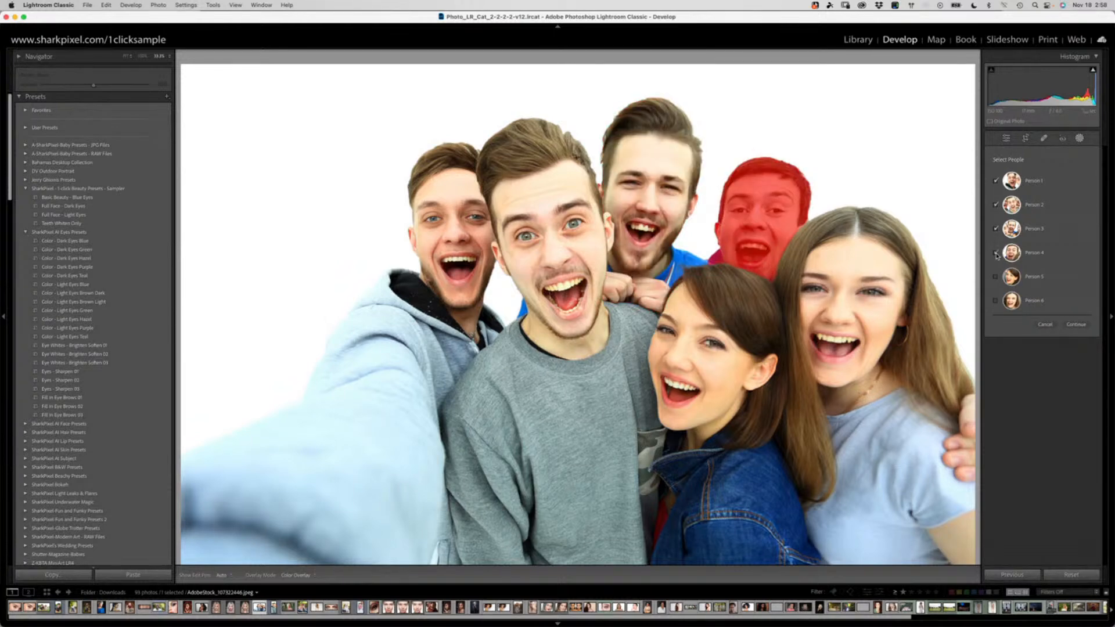
left_click(997, 253)
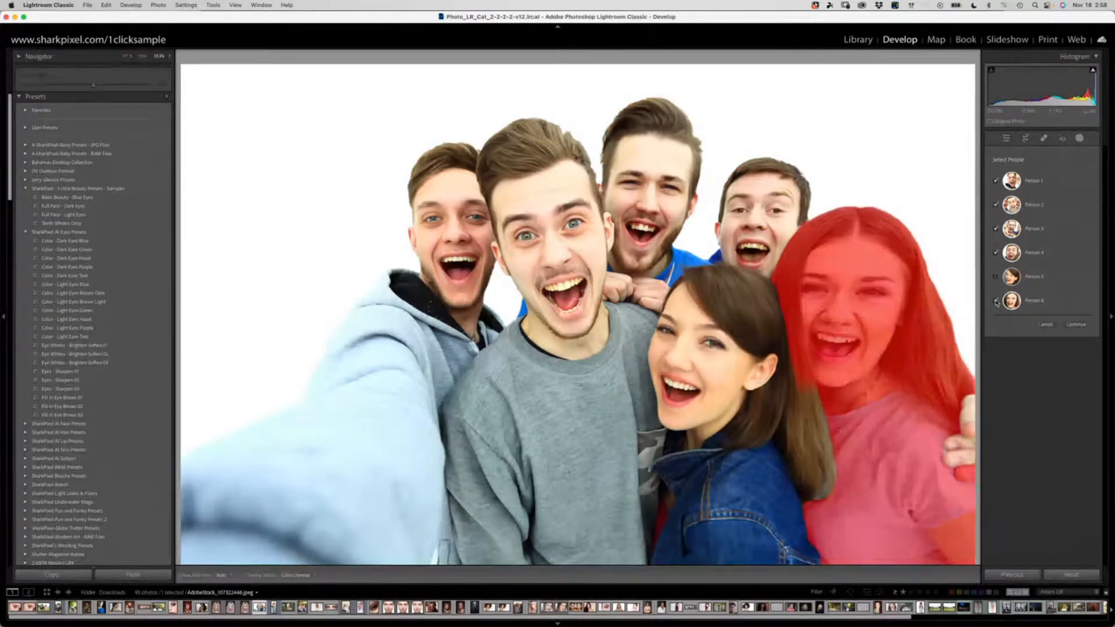
left_click(997, 301)
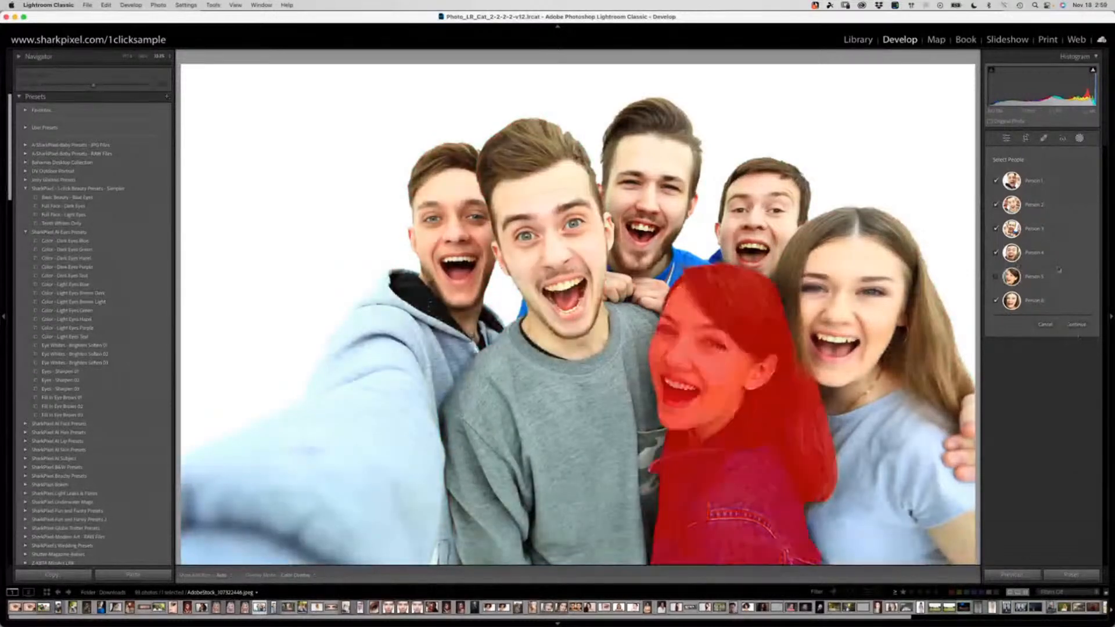
left_click(1076, 325)
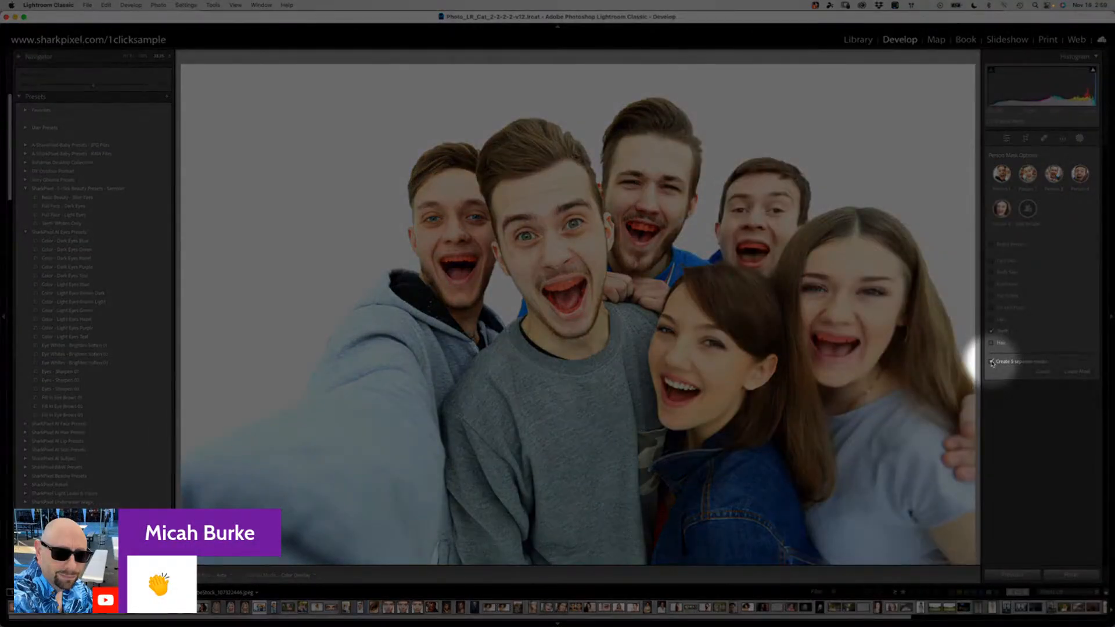
left_click(991, 363)
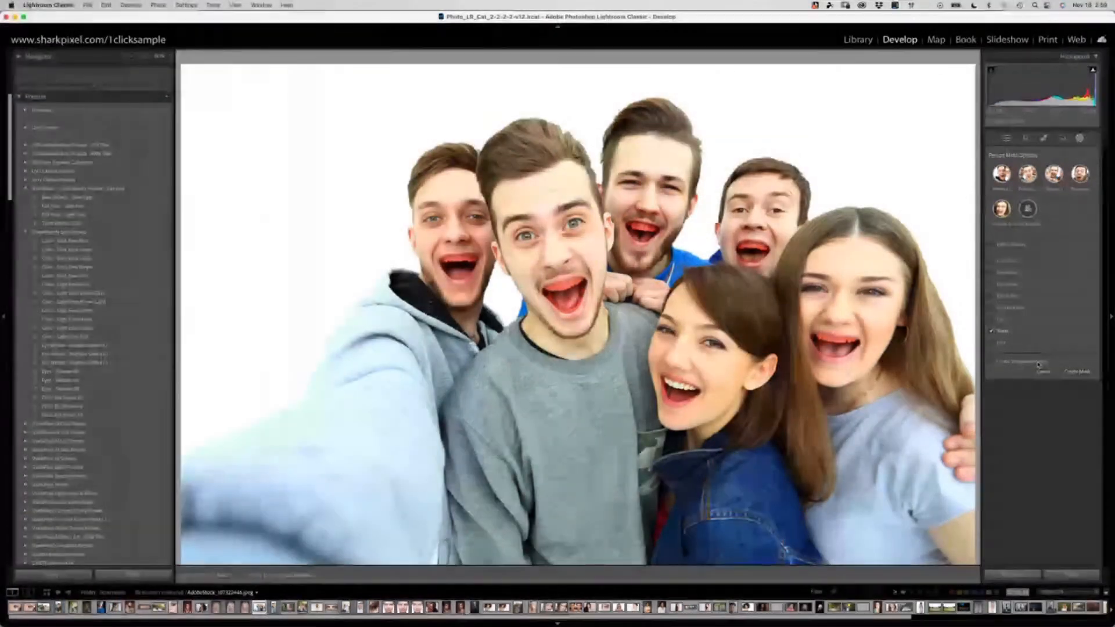
left_click(1077, 370)
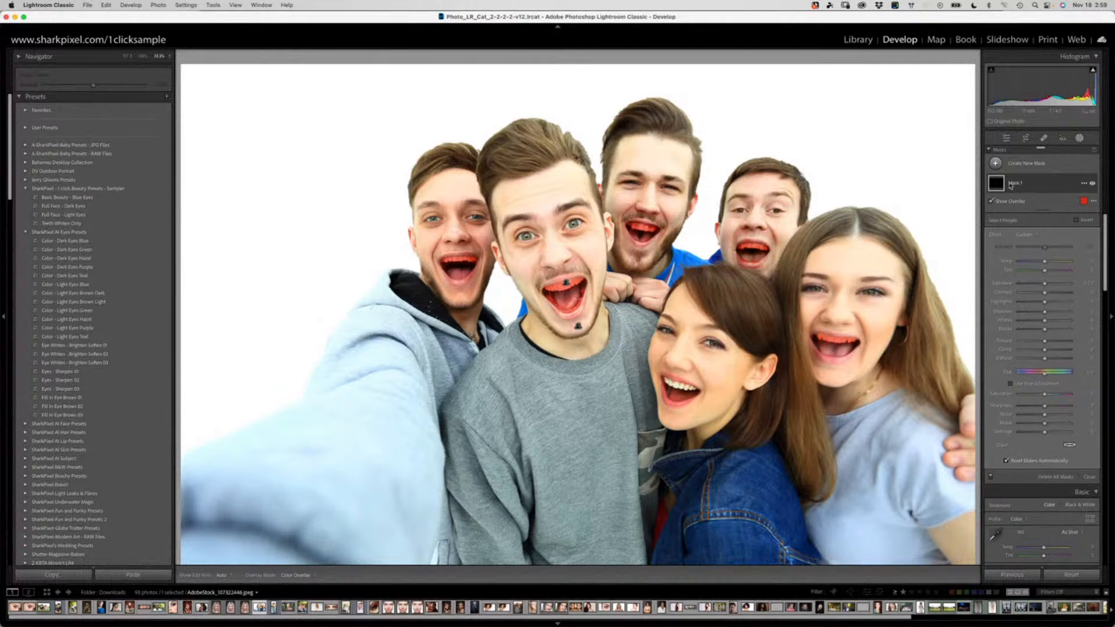
- Preview the teeth mask as Image on B&W and as White on Black, and return it to Color Overlay
left_click(1094, 202)
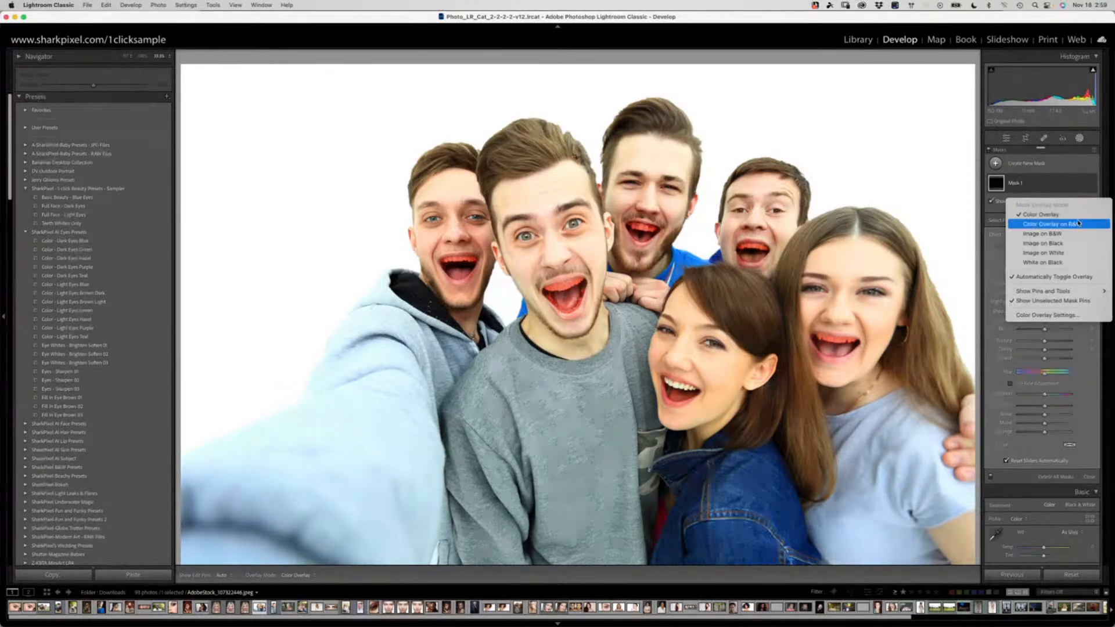
left_click(1056, 234)
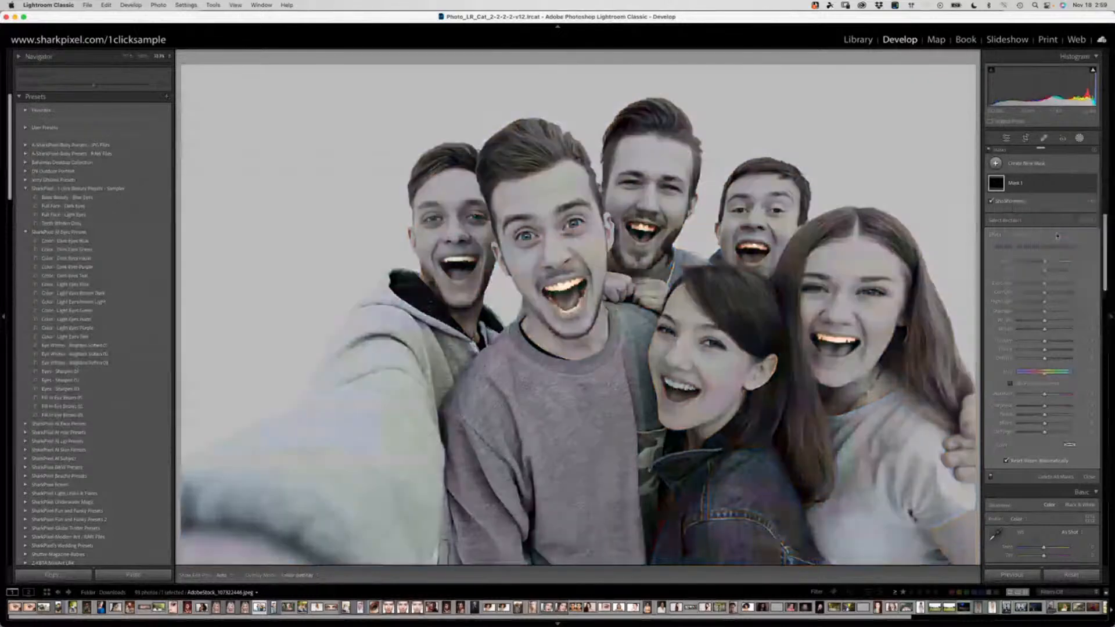
left_click(1057, 235)
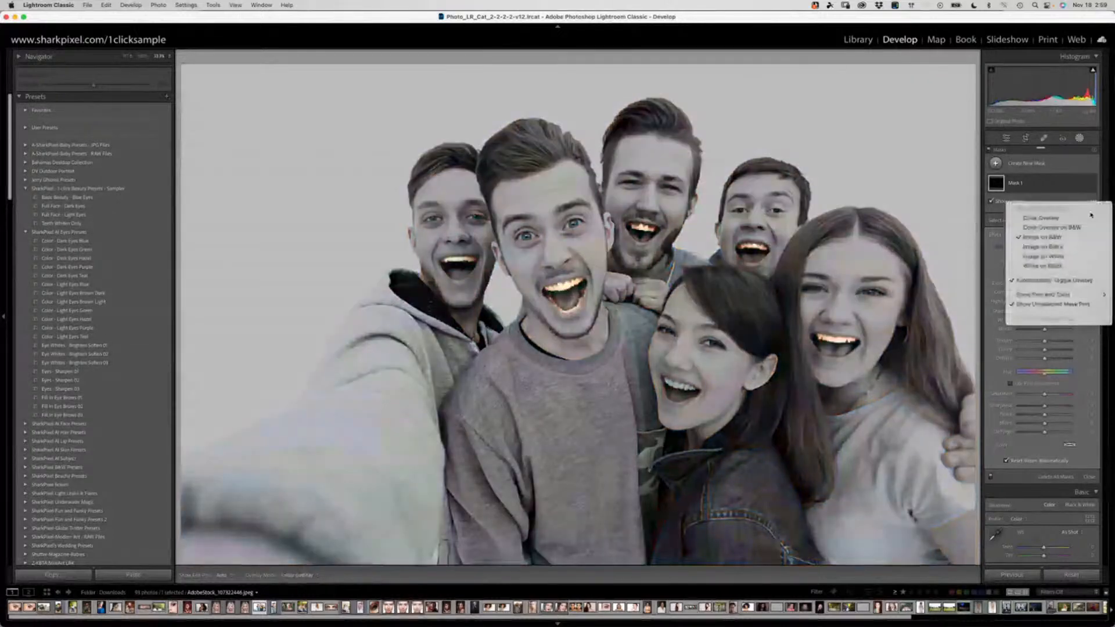
left_click(1063, 266)
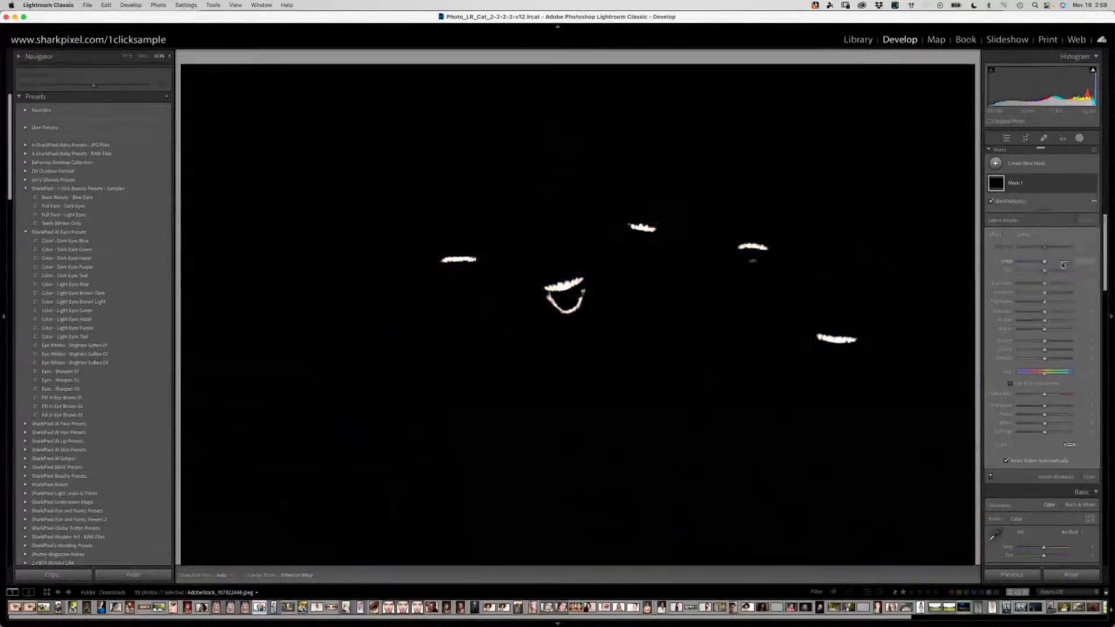
left_click(1094, 202)
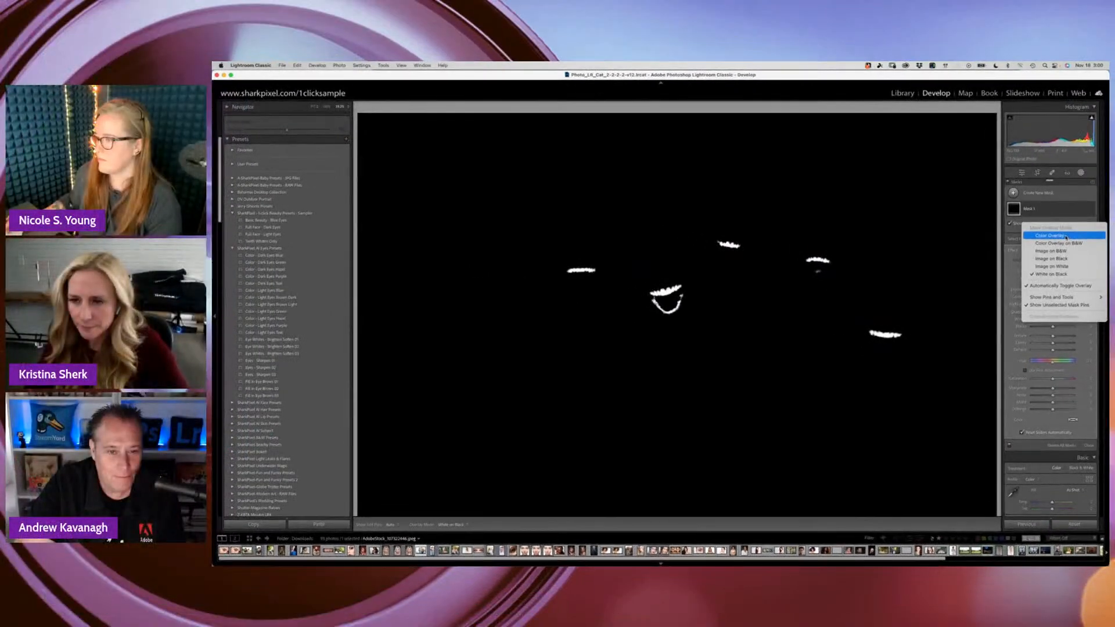
left_click(1041, 216)
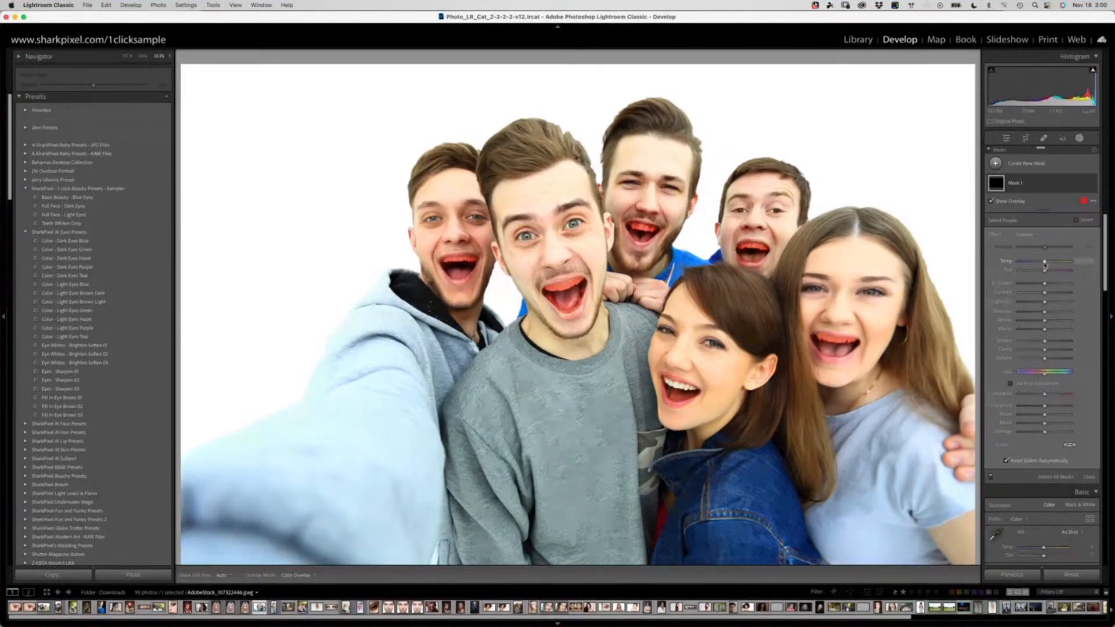
- Hide the mask overlay and lower the teeth mask's Temp to about -15
key("o")
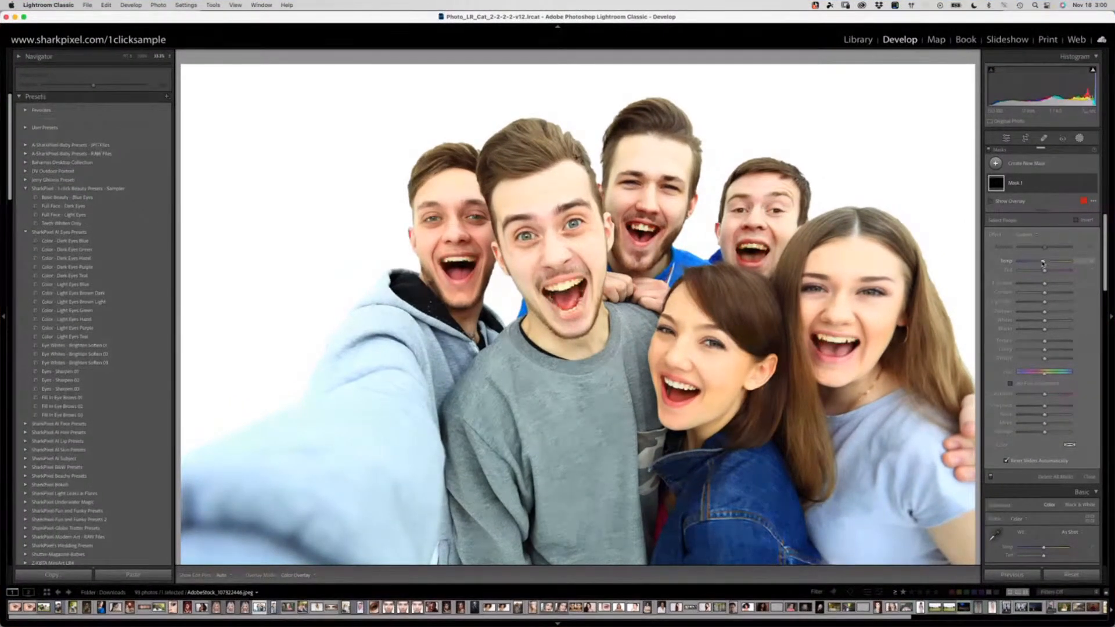
left_click_drag(1087, 284, 1094, 284)
key("super+z")
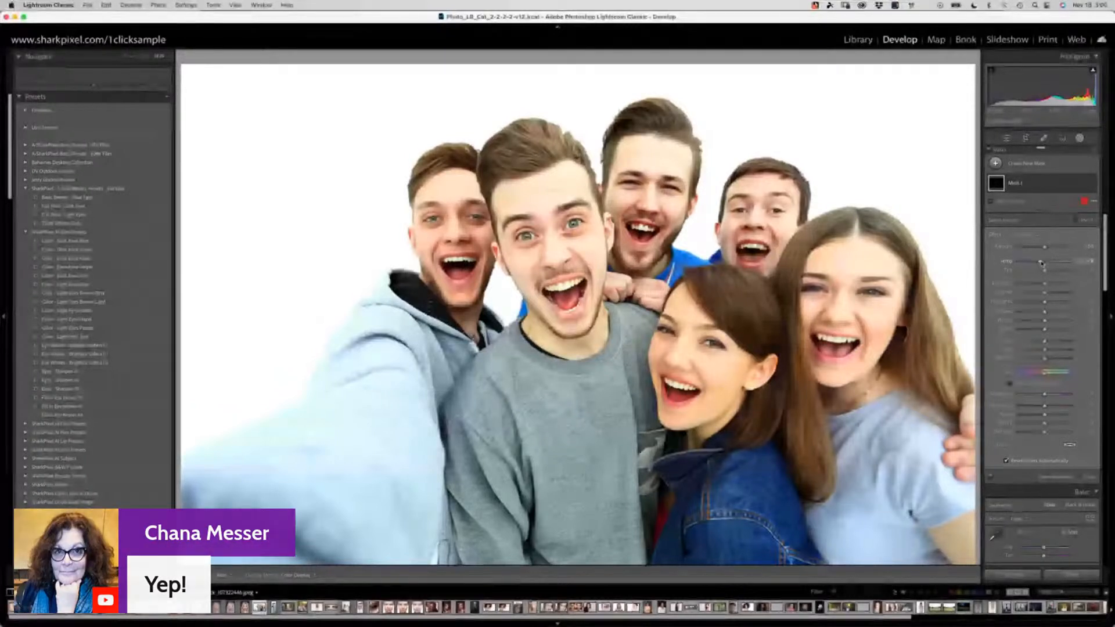
- Give the teeth mask a pale violet Color tint and close the color picker
left_click(1069, 446)
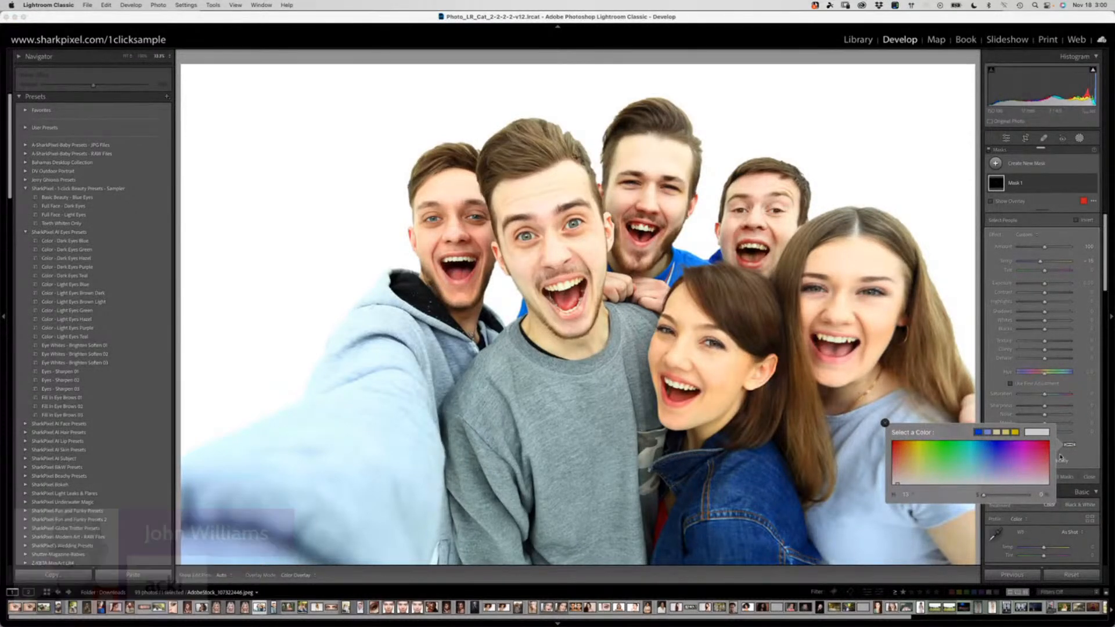
left_click(1069, 445)
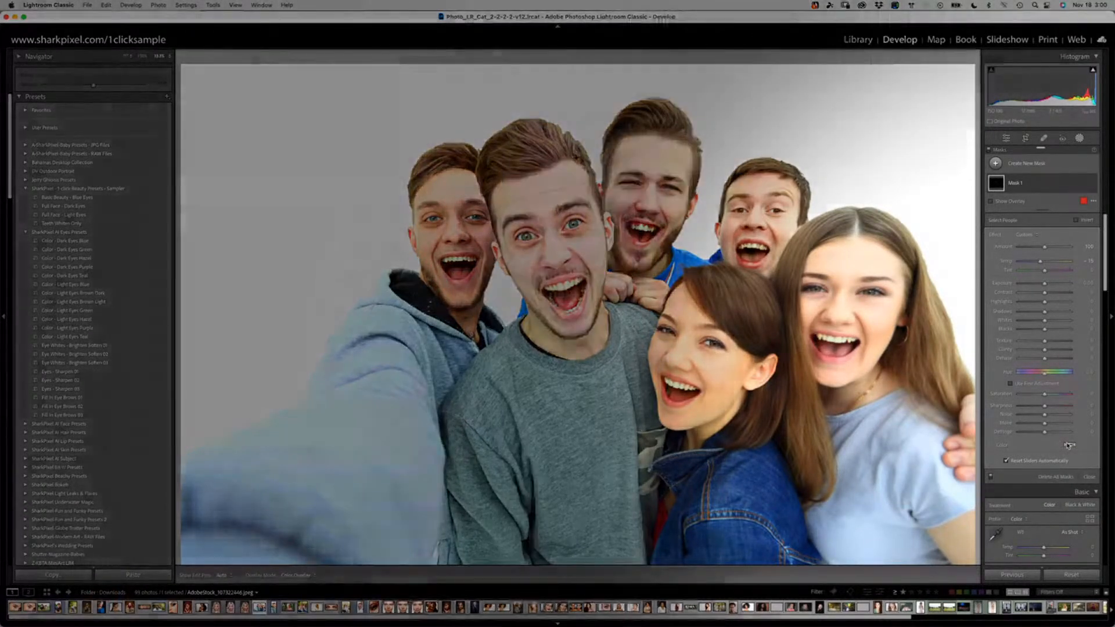
left_click(1070, 446)
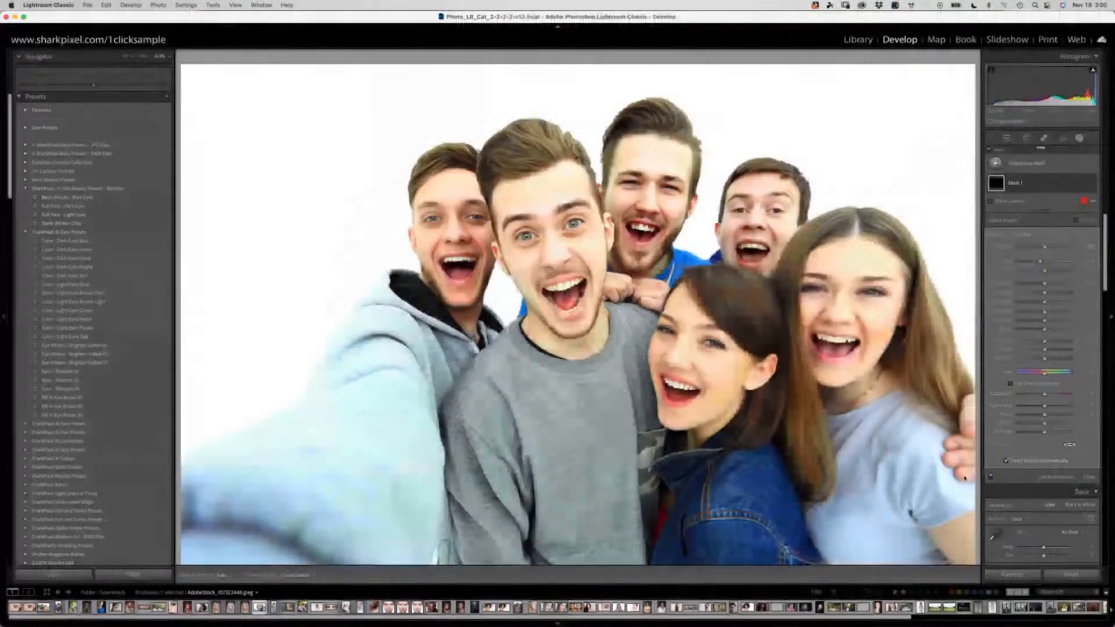
left_click(1068, 445)
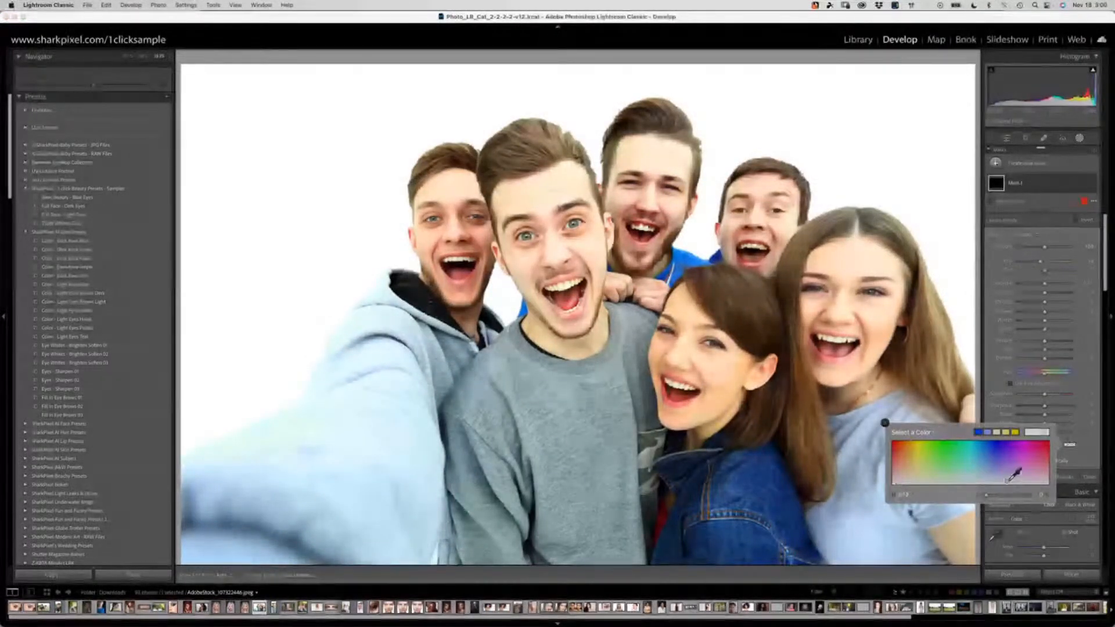
left_click(1012, 471)
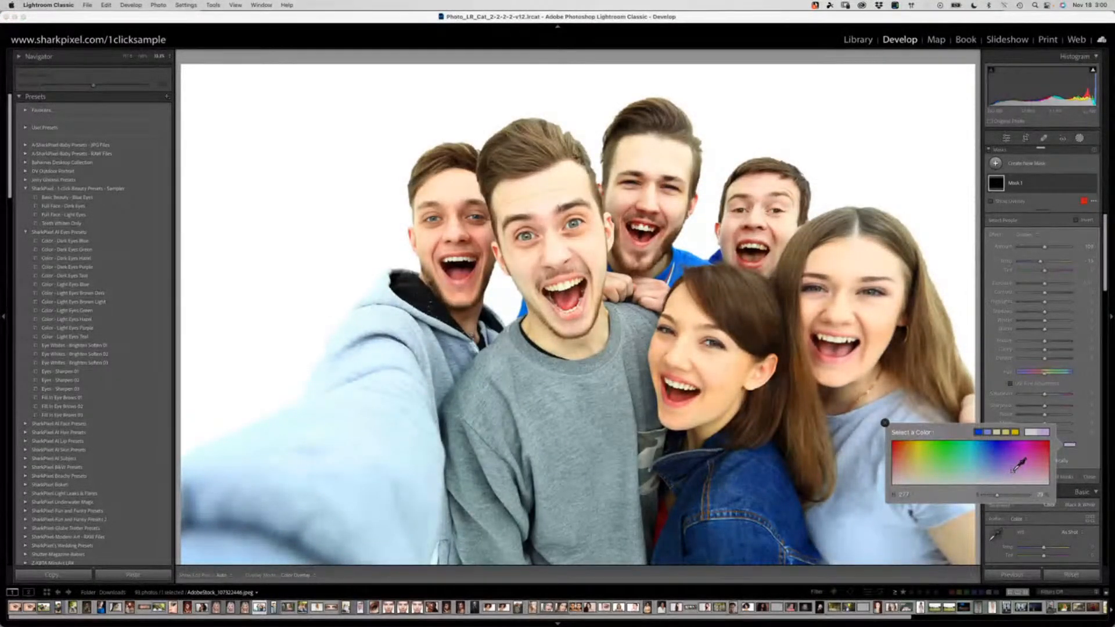
left_click_drag(1012, 470, 1011, 471)
left_click(884, 423)
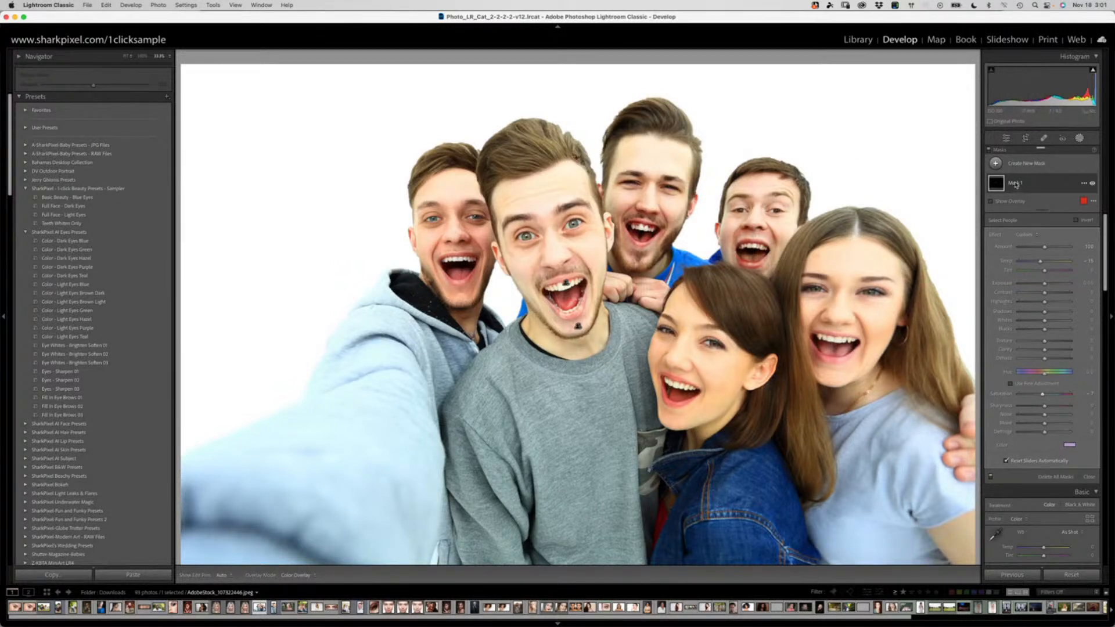
- Subtract from Mask 1 with a small Brush, dabbing over the teeth of the bearded man in the back row
left_click(1015, 185)
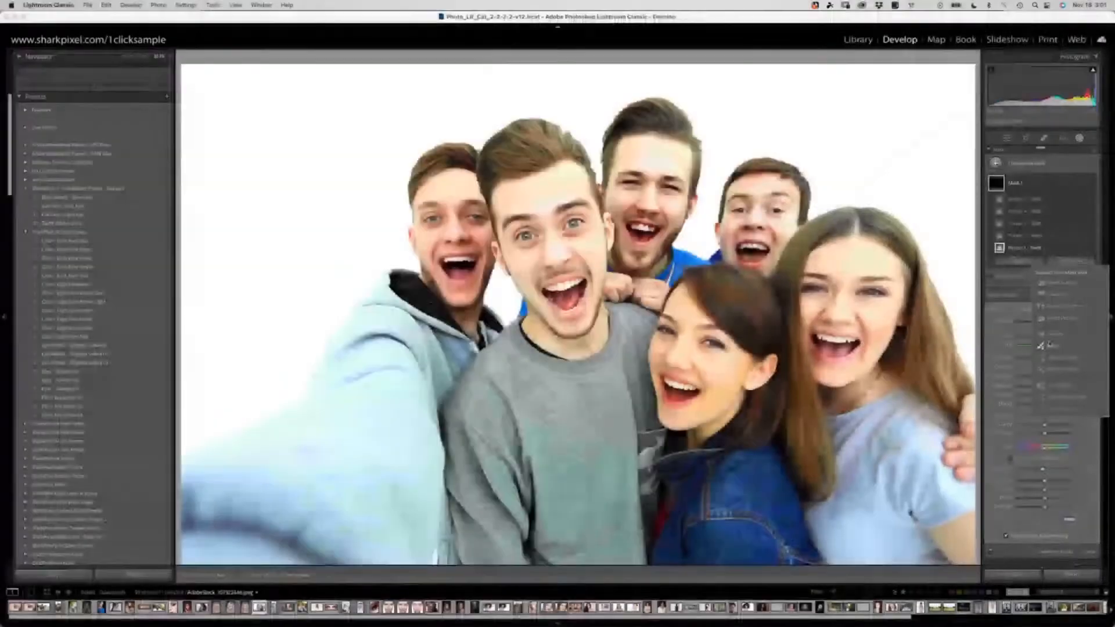
left_click(1049, 345)
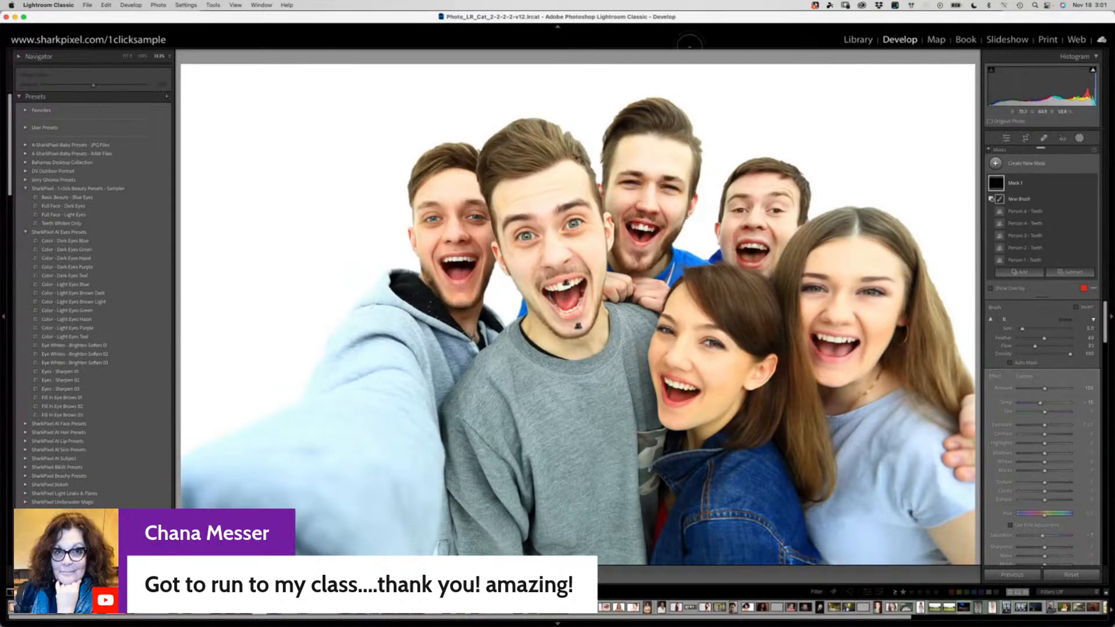
scroll(631, 226, "up", 10)
scroll(633, 226, "down", 8)
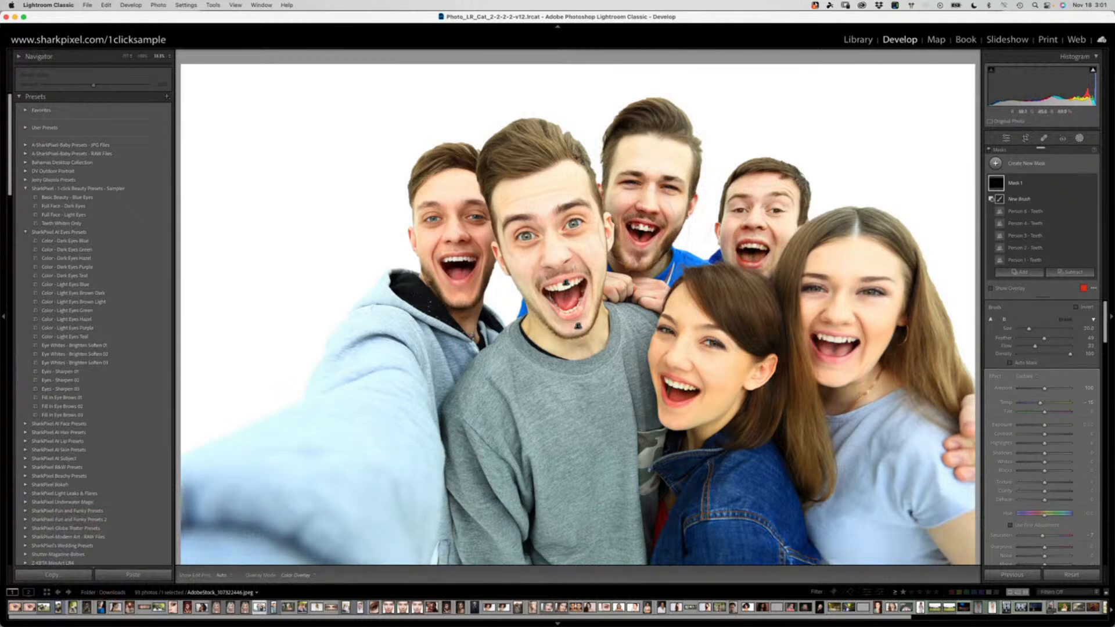
scroll(638, 226, "down", 5)
key("alt")
left_click(641, 226)
- Toggle Mask 1 off and on repeatedly to compare the teeth before and after the adjustment
key("h")
key("h")
left_click(1091, 184)
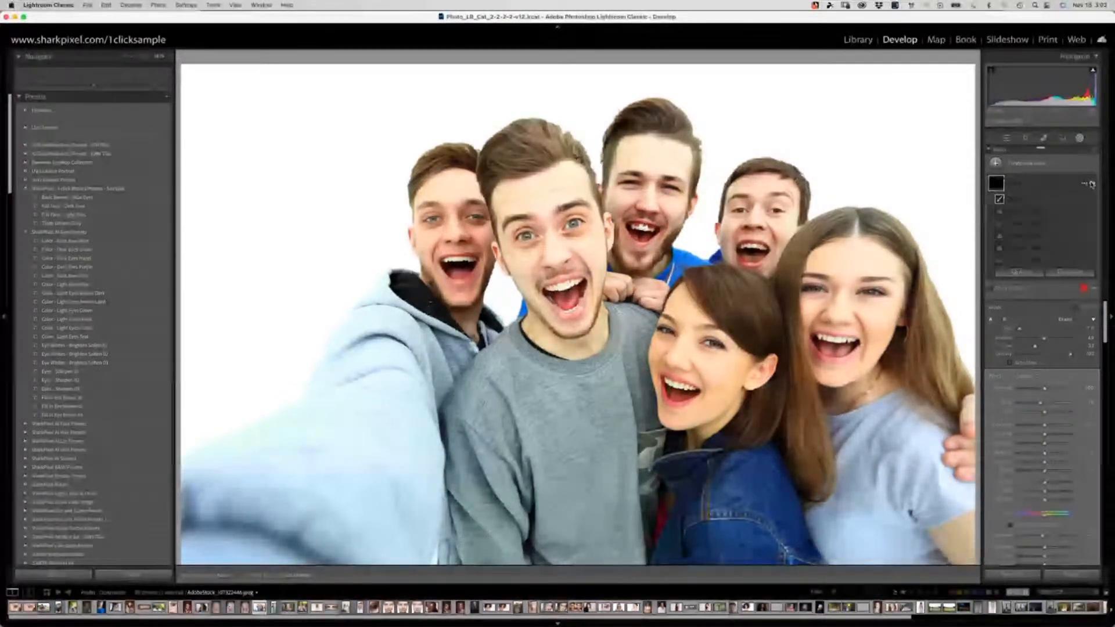
left_click(1091, 184)
left_click(1091, 184)
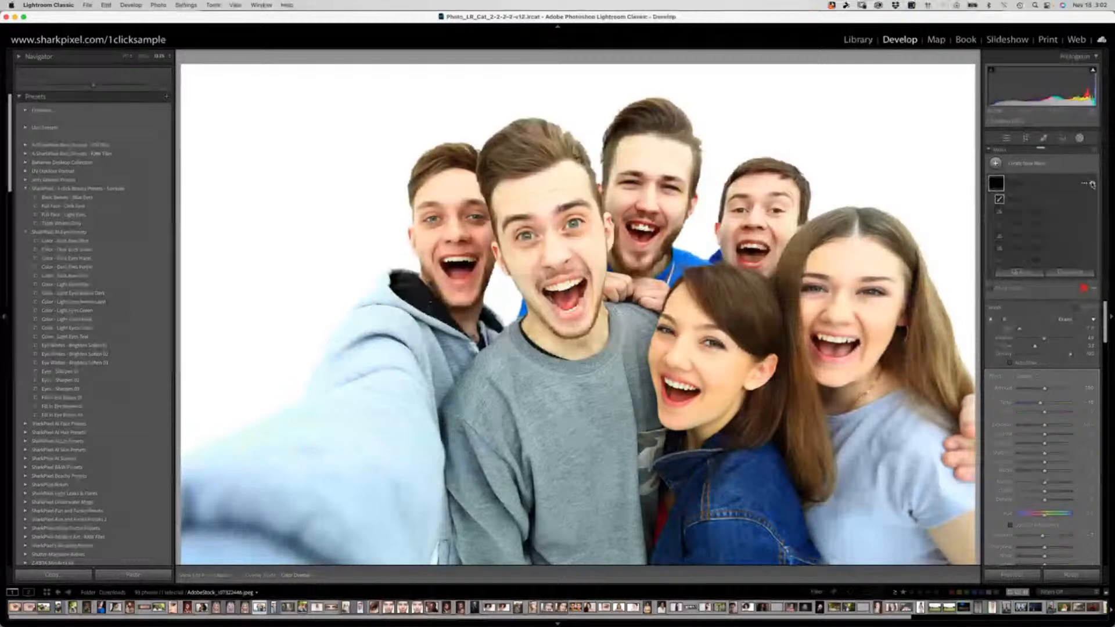
left_click(1091, 184)
left_click(1091, 184)
left_click(1091, 184)
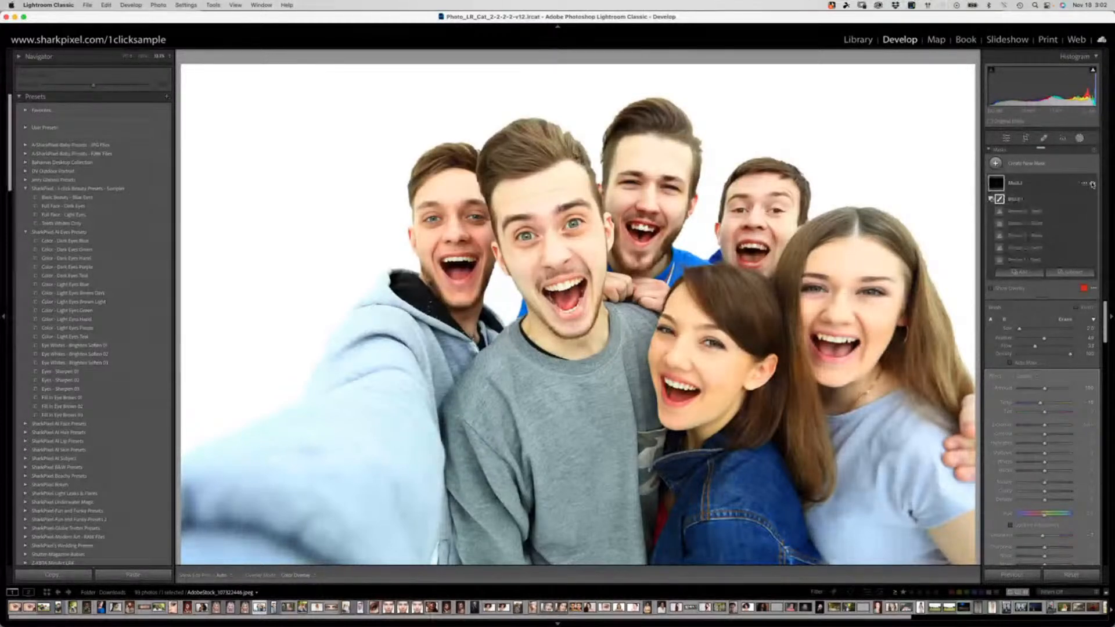
left_click(1091, 184)
left_click(1091, 184)
left_click(1091, 184)
left_click(1091, 184)
left_click(1091, 184)
left_click(1092, 184)
left_click(1092, 184)
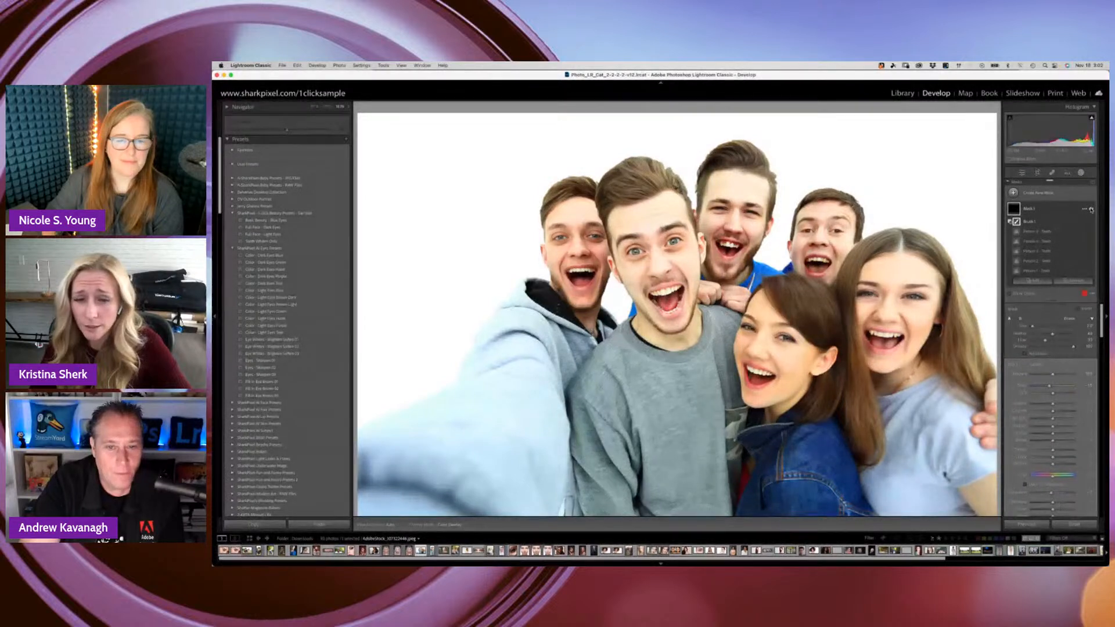
left_click(1091, 210)
left_click(1091, 210)
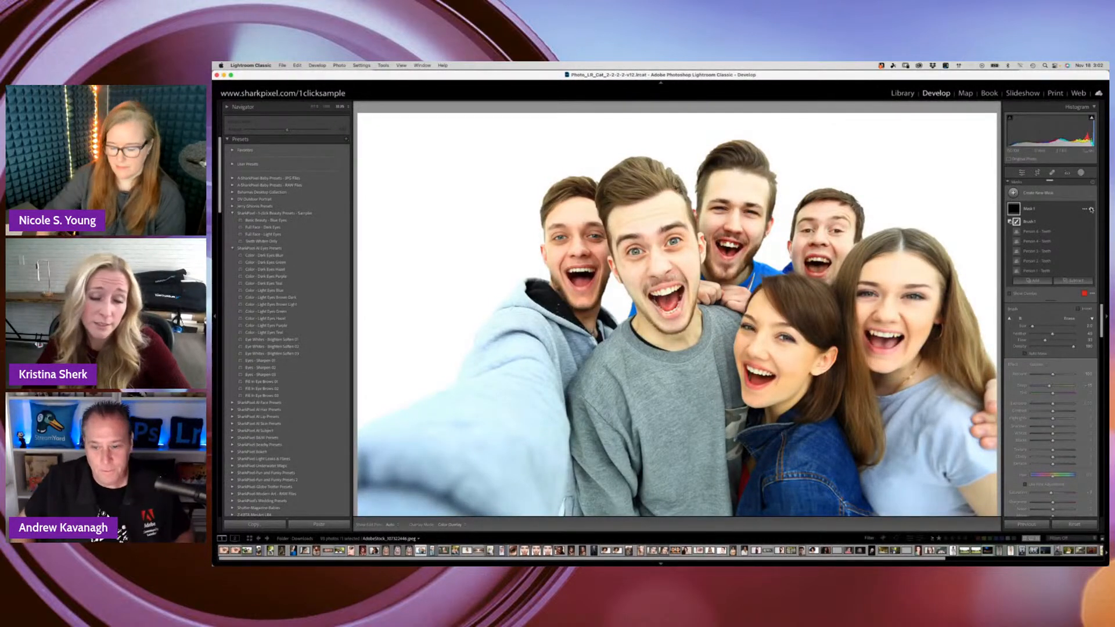
key("XF86AudioRaiseVolume")
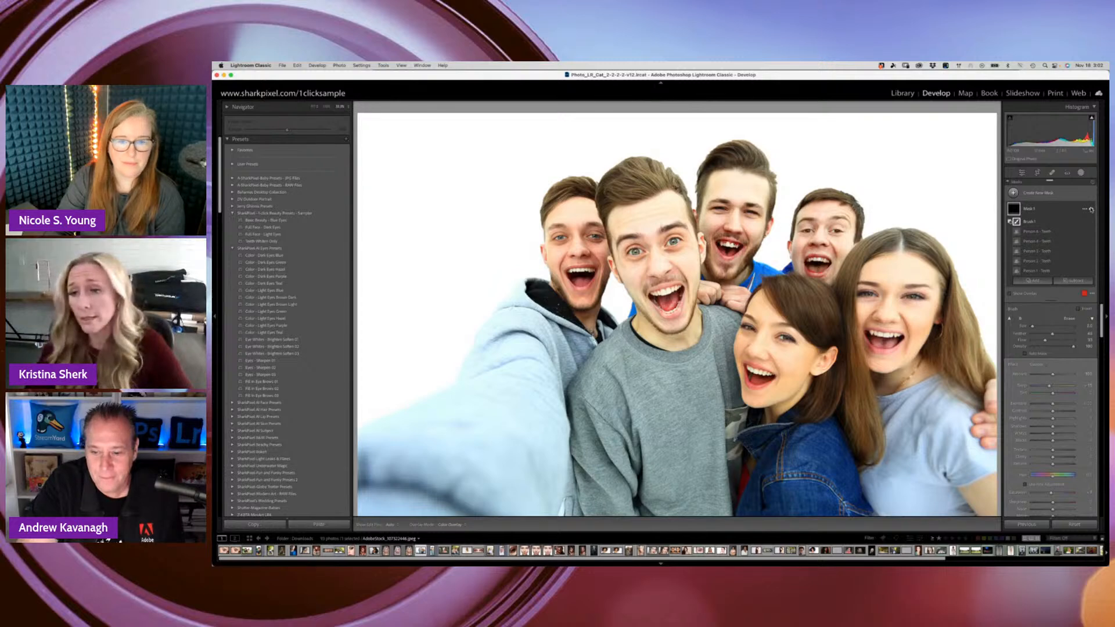
left_click(1091, 210)
left_click(1091, 210)
left_click(1091, 210)
left_click(1091, 210)
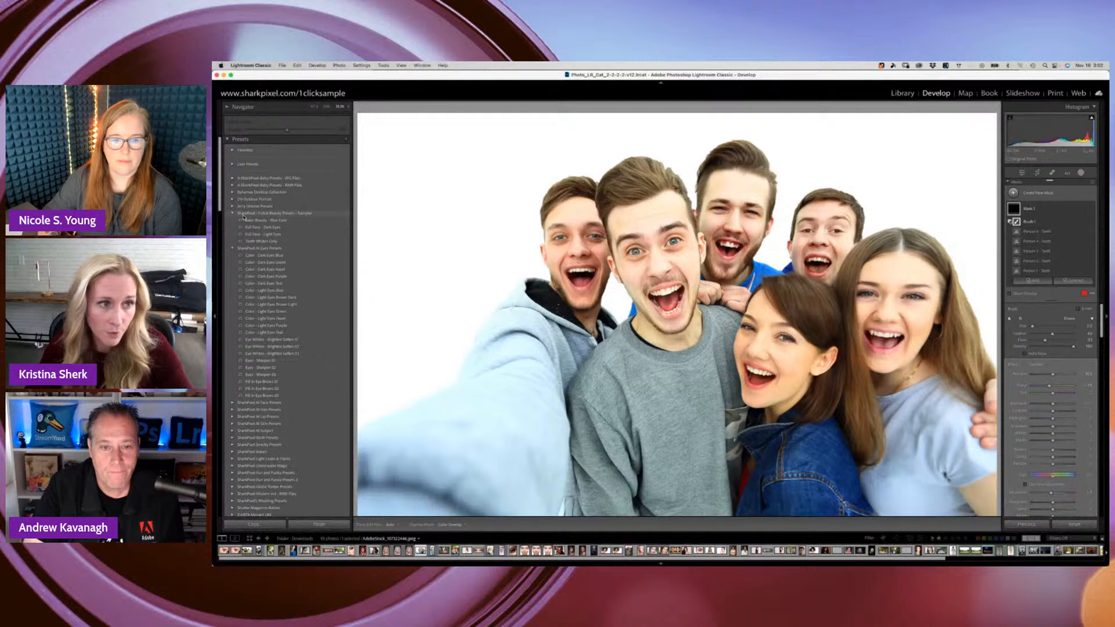
key("F1")
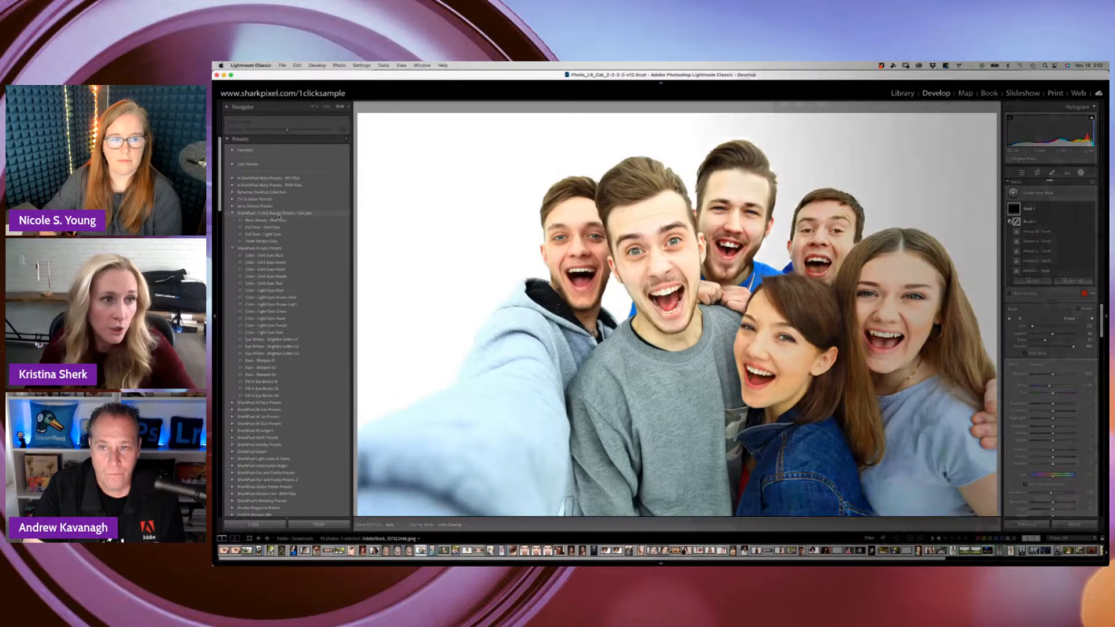
key("F1")
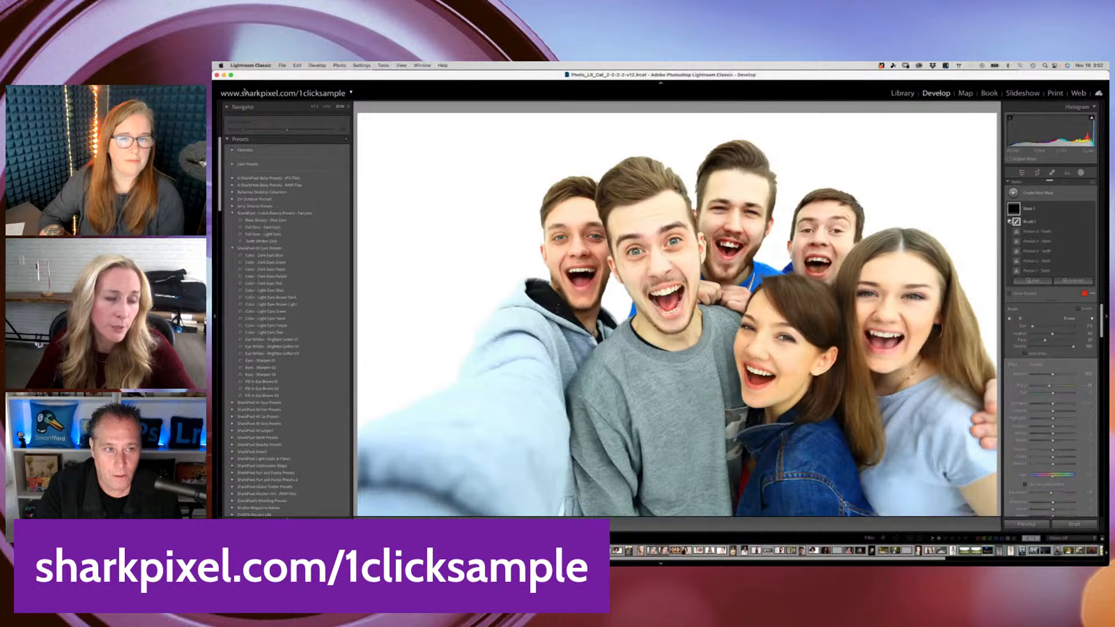
left_click(244, 92)
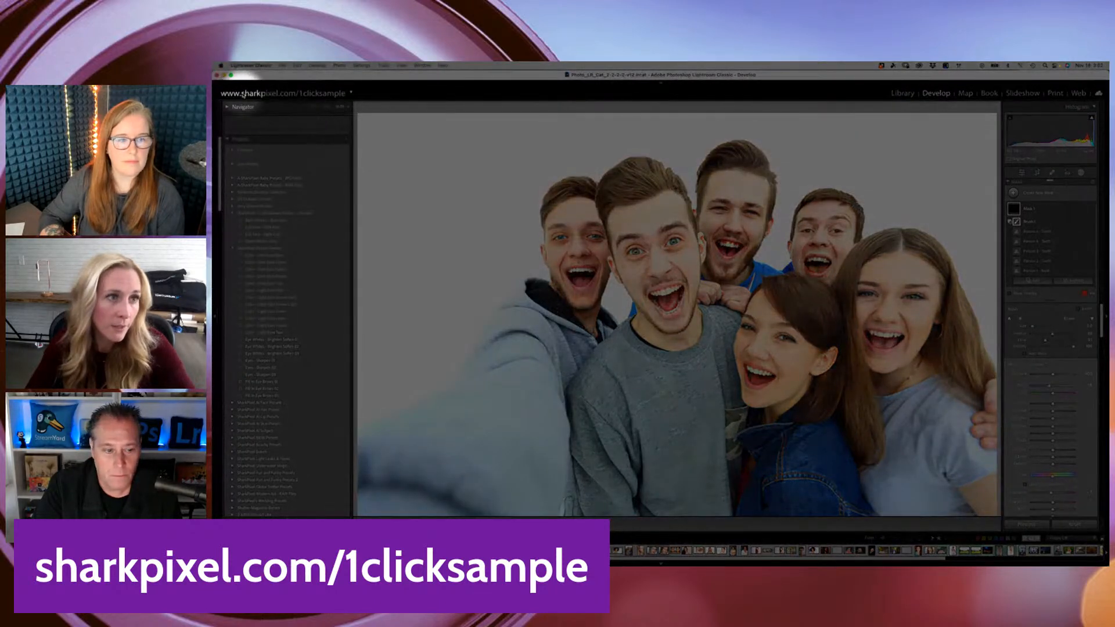
left_click(314, 99)
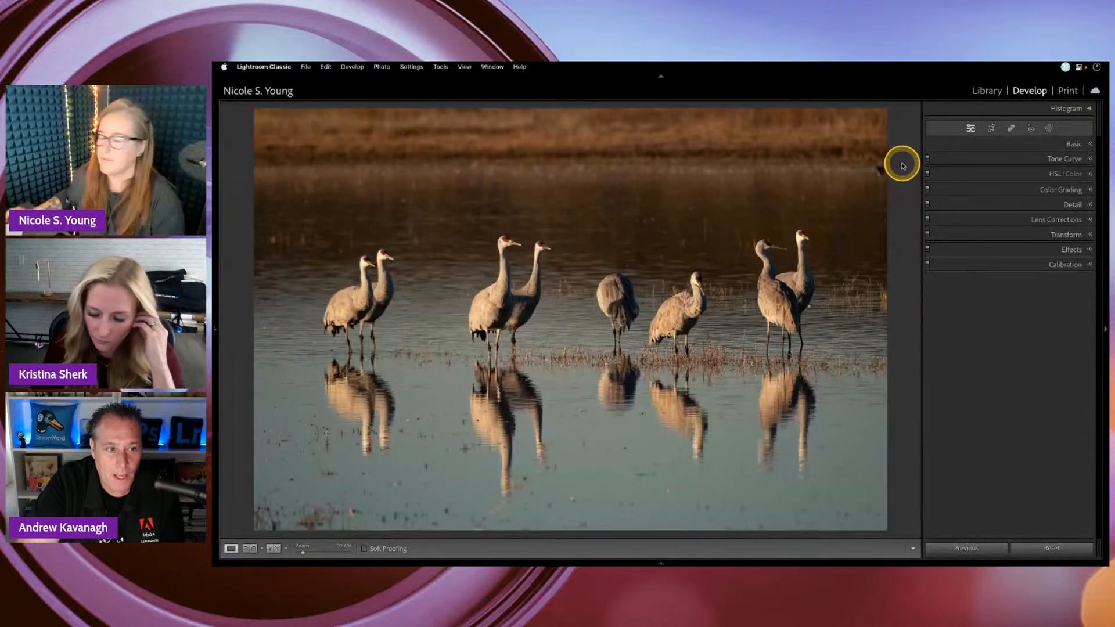
- Try a Select Subject mask on the crane photo and delete that mask
left_click(1050, 129)
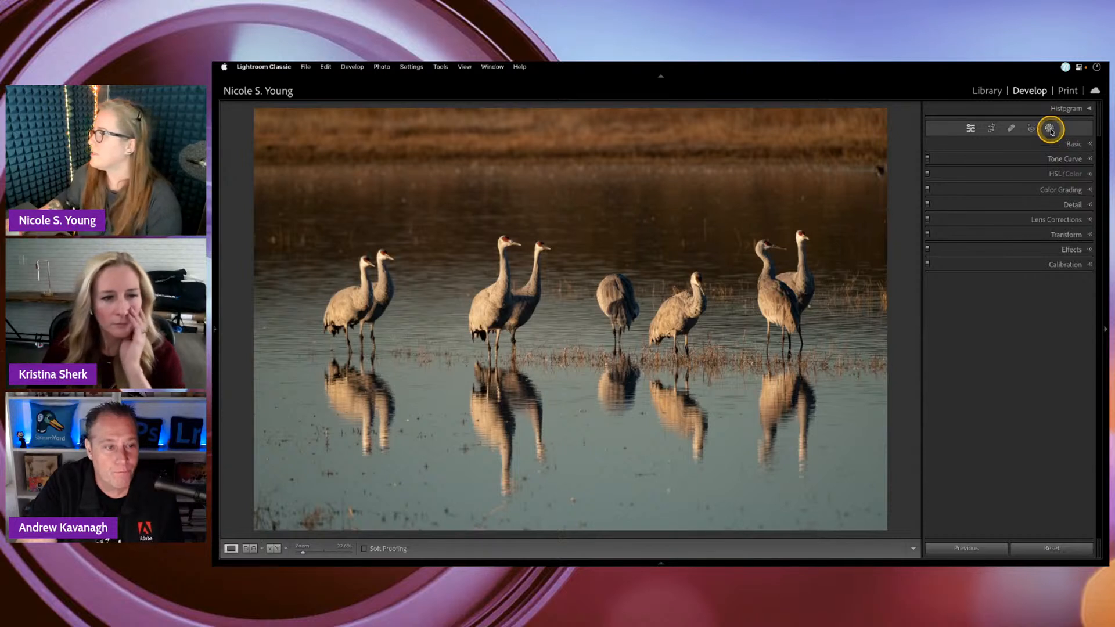
left_click(955, 169)
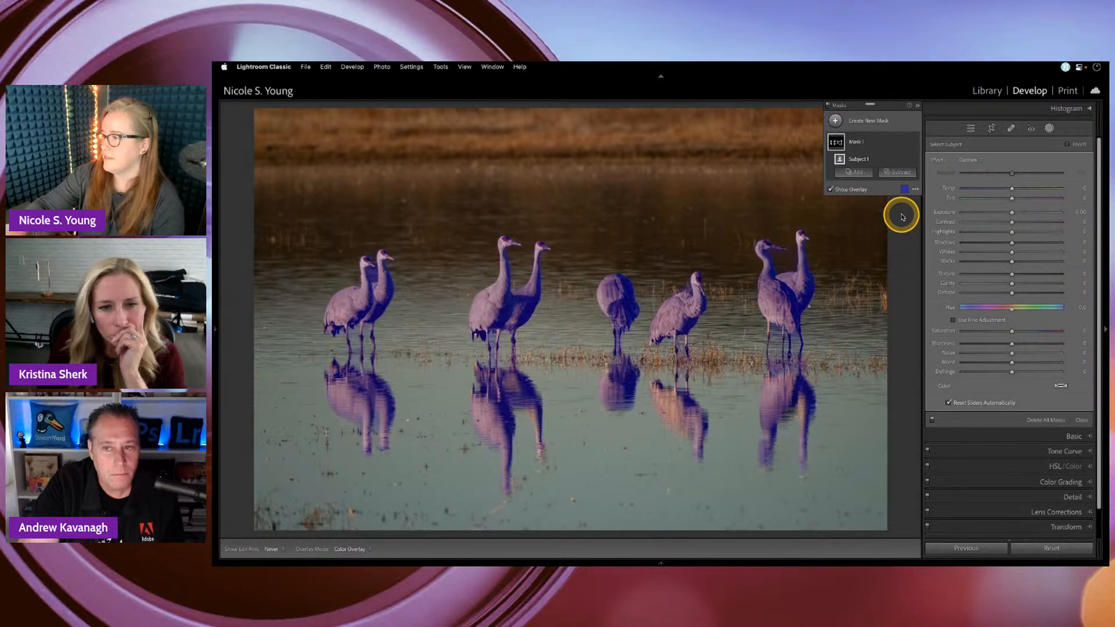
left_click(905, 144)
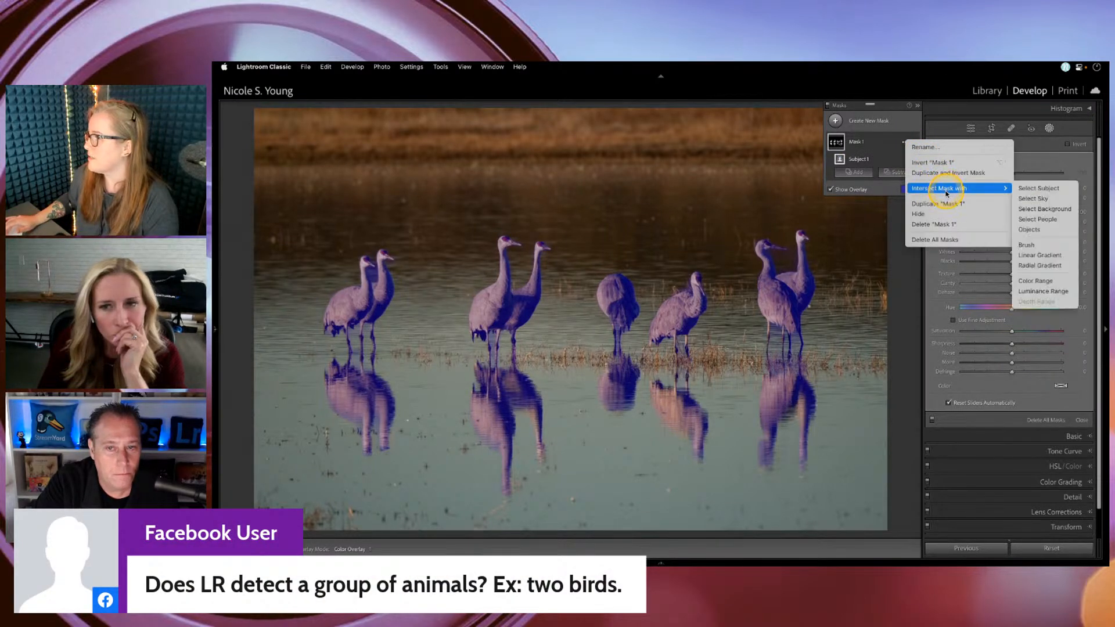
left_click(947, 214)
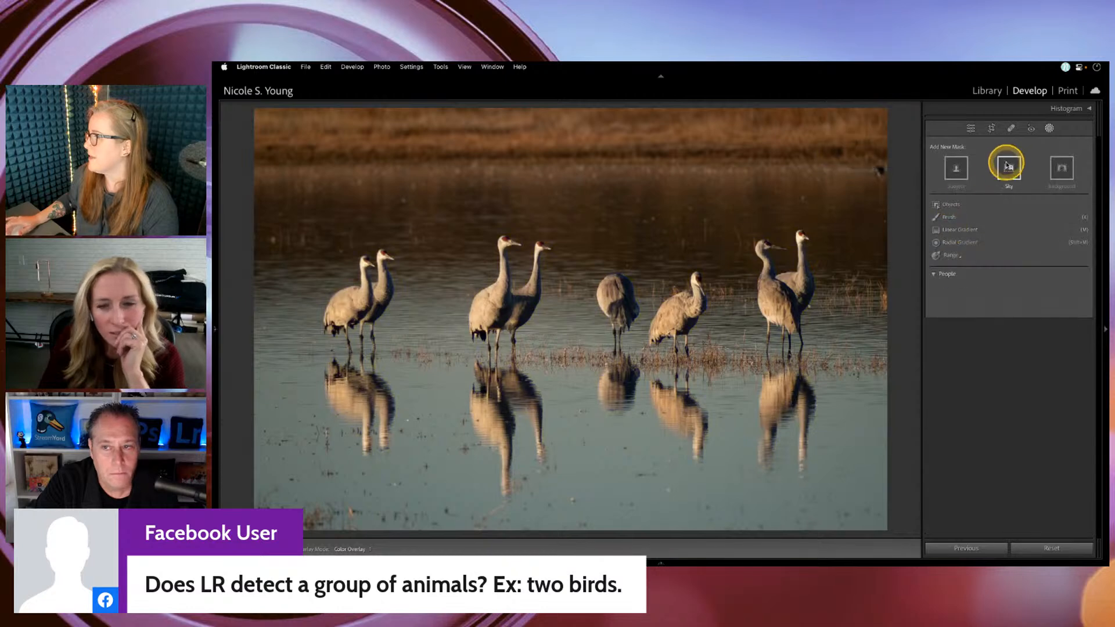
- Start an Objects mask in rectangle mode and frame the leftmost pair of cranes together with their reflections
left_click(954, 208)
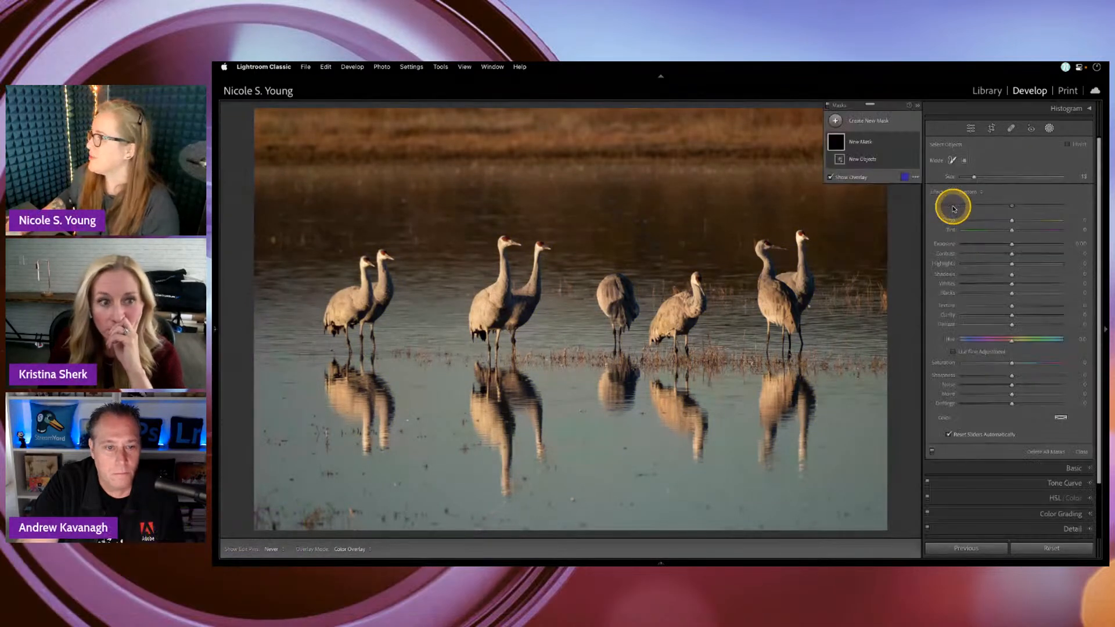
left_click(964, 159)
left_click_drag(314, 241, 428, 473)
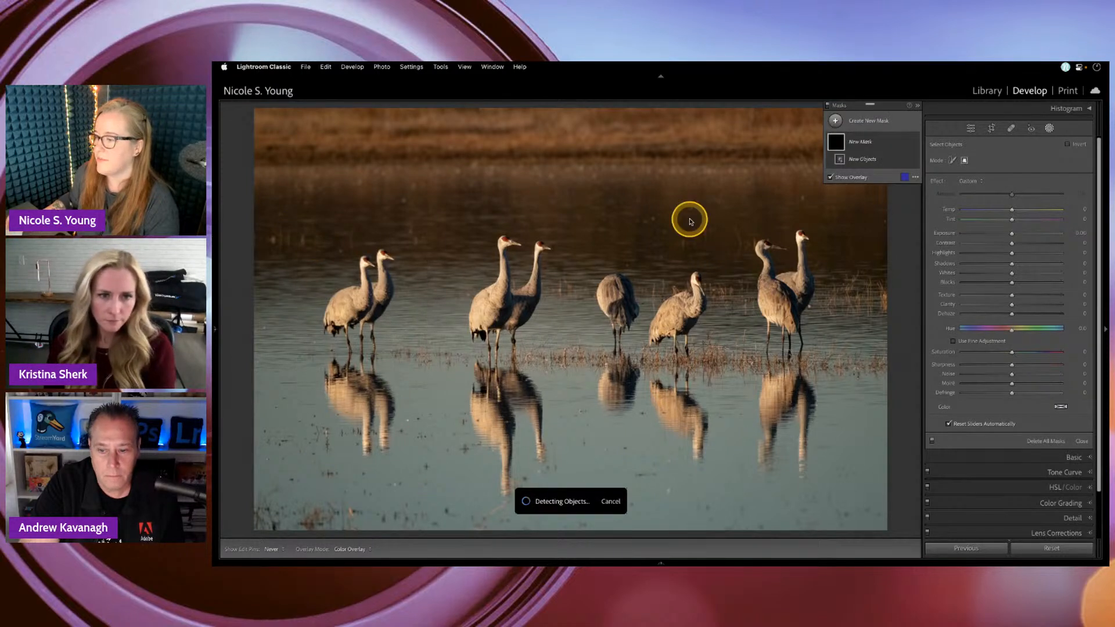